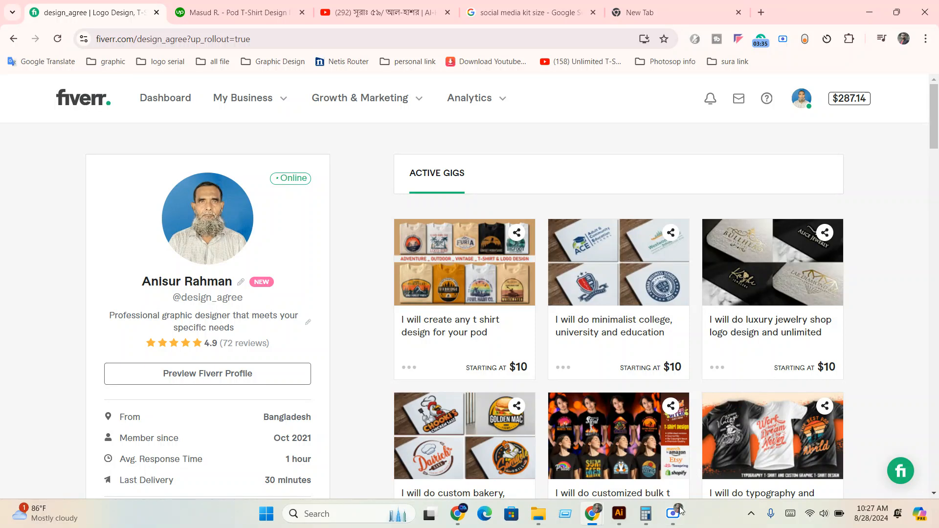
mouse_move(673, 513)
click(659, 498)
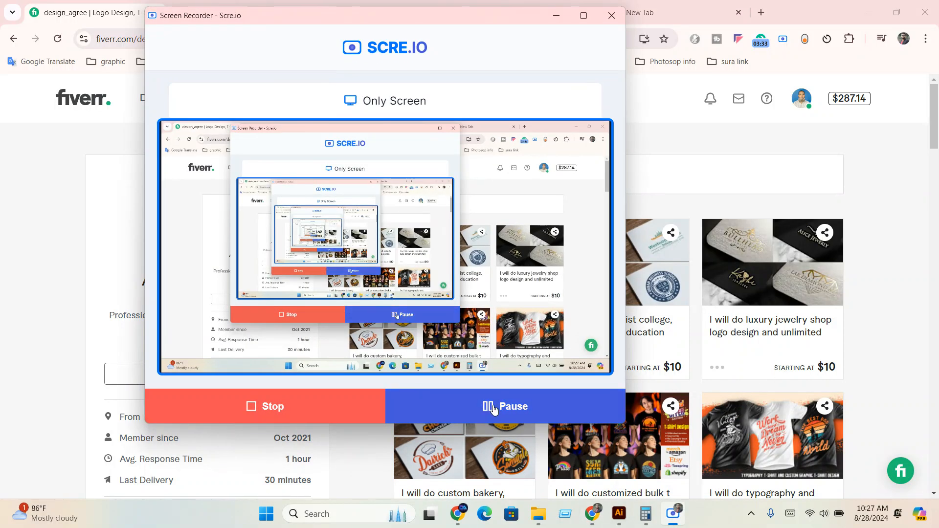
click(556, 15)
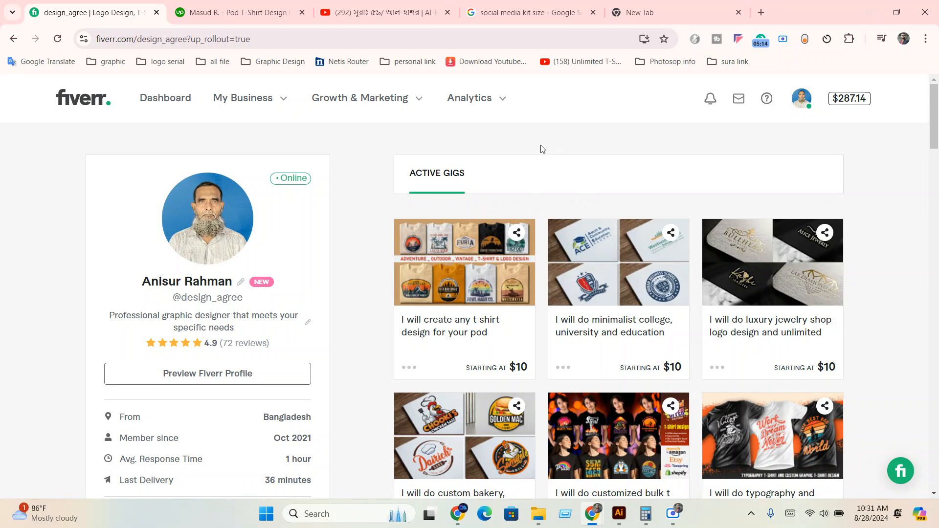
Switch to Illustrator and close the open 1.eps document
click(863, 13)
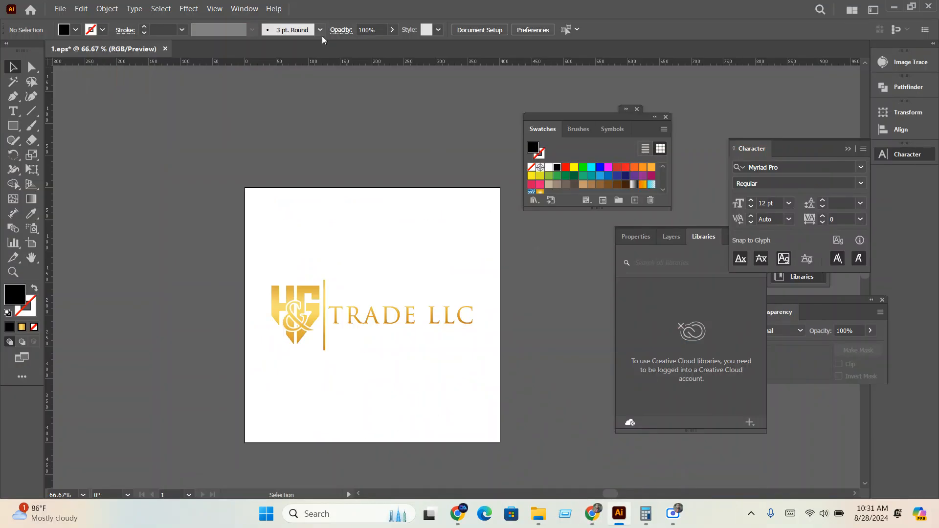
click(168, 50)
click(534, 270)
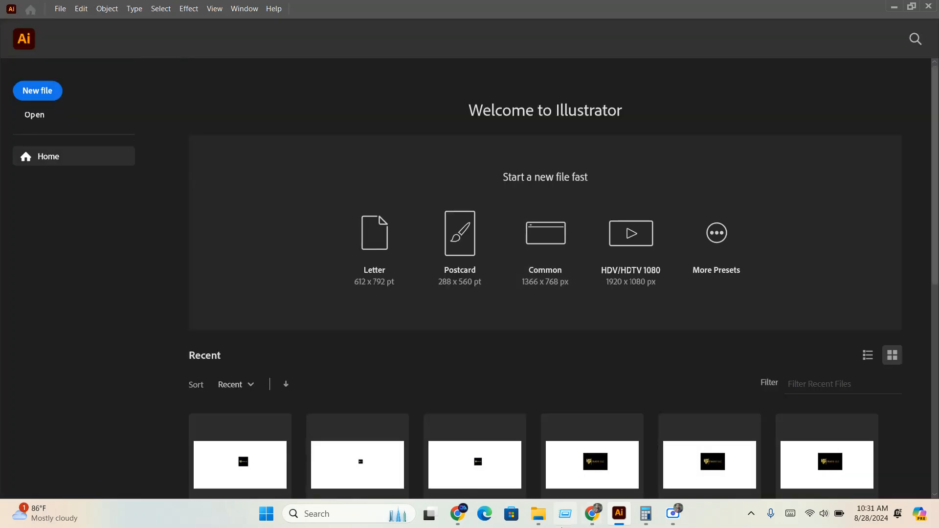
Switch to Facebook in Chrome, open the আলোর পথে আইটি সেন্টার group and look over its page
click(458, 515)
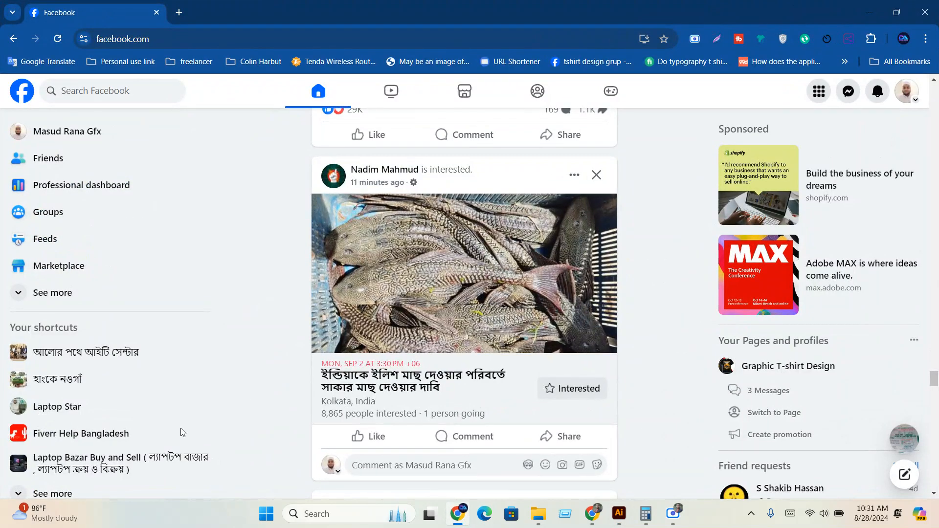
scroll(180, 432, down, 5)
click(64, 364)
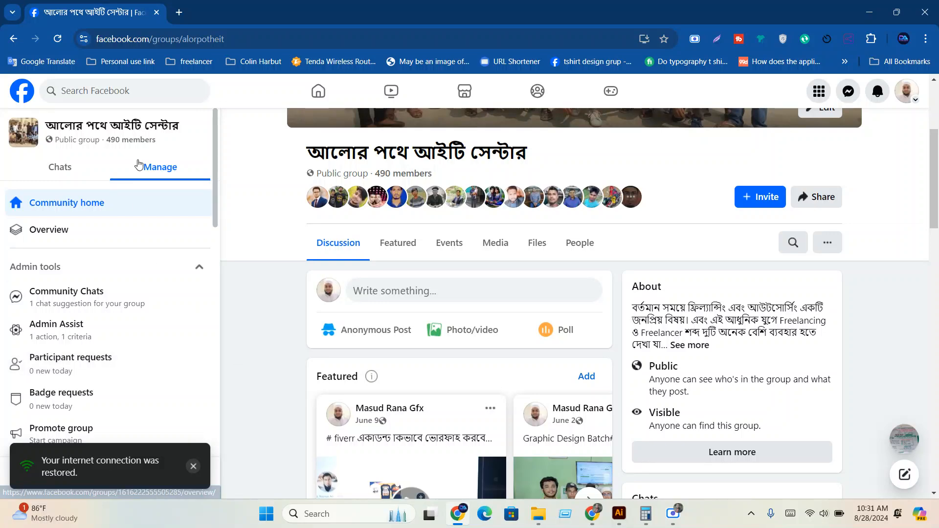
scroll(313, 294, up, 4)
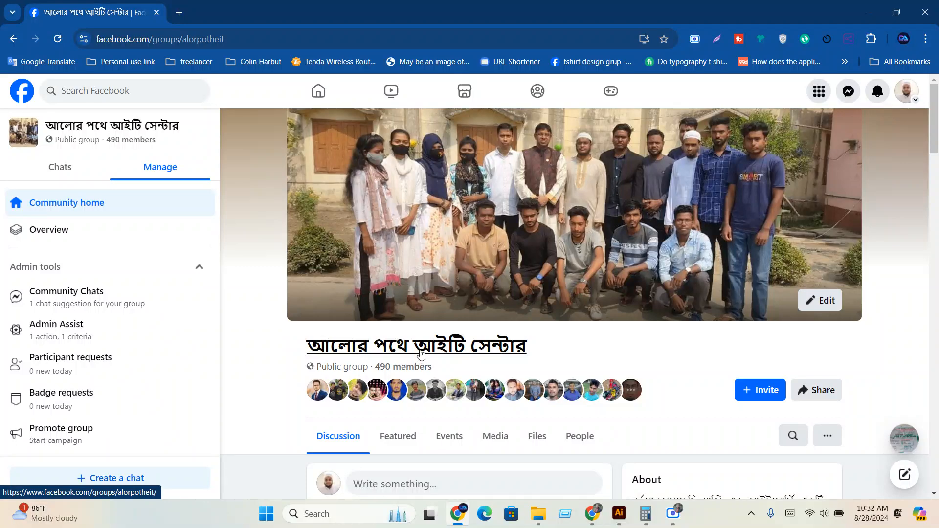
scroll(419, 347, down, 2)
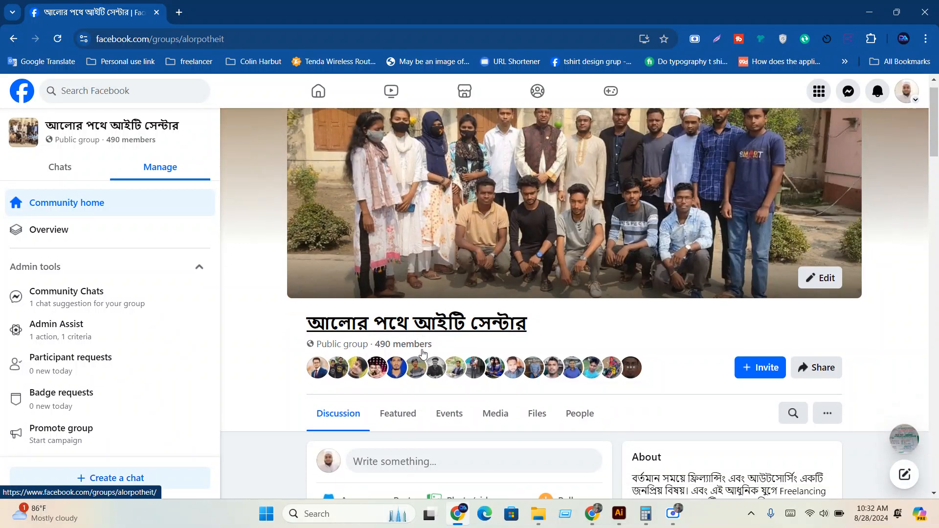
scroll(409, 328, down, 1)
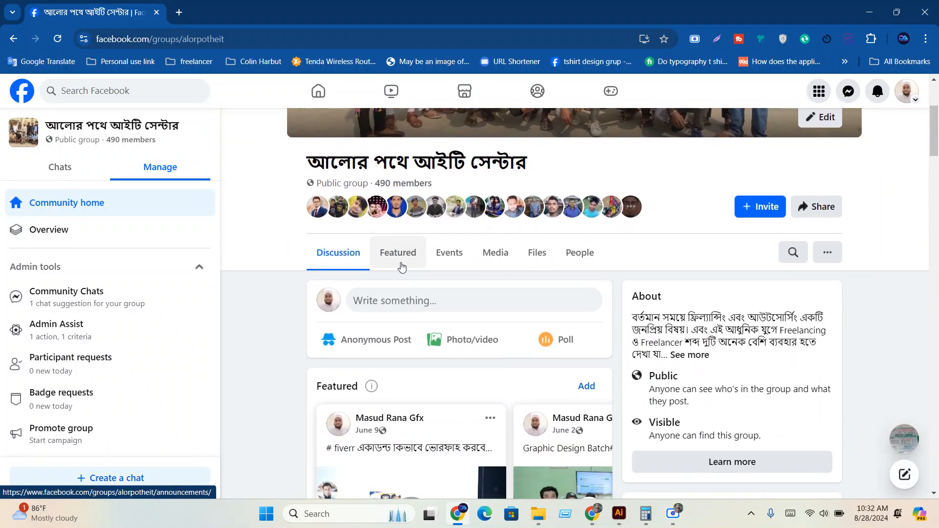
View the group's featured posts and check the download link in the Adobe Illustrator CC 2020 post
click(401, 261)
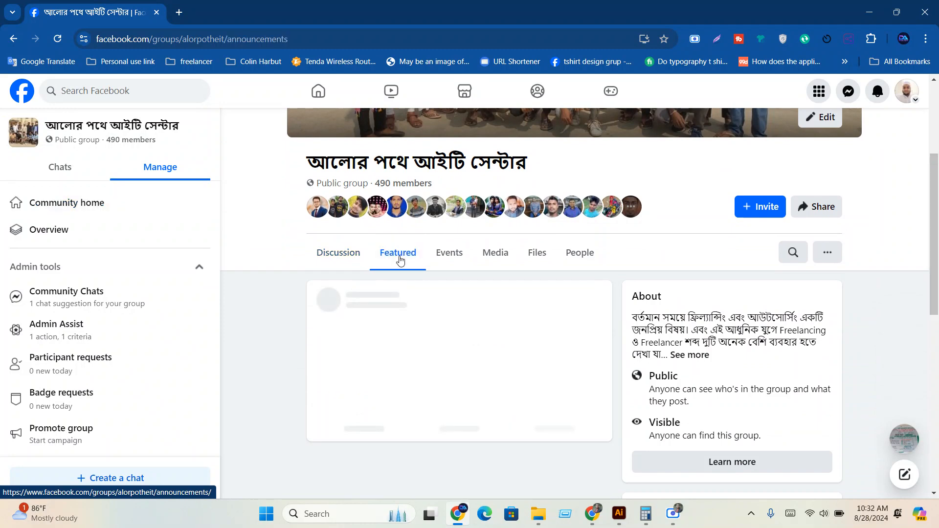
scroll(430, 261, down, 4)
scroll(463, 263, up, 2)
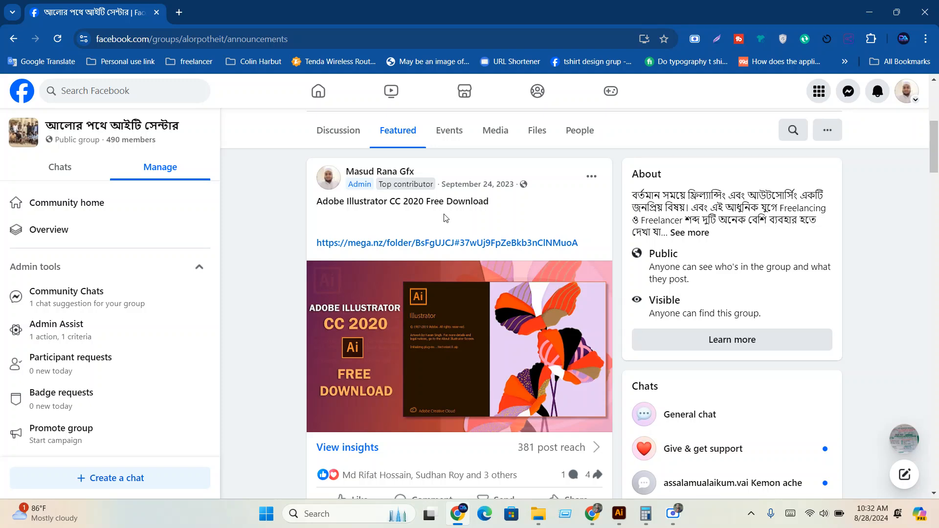
click(422, 243)
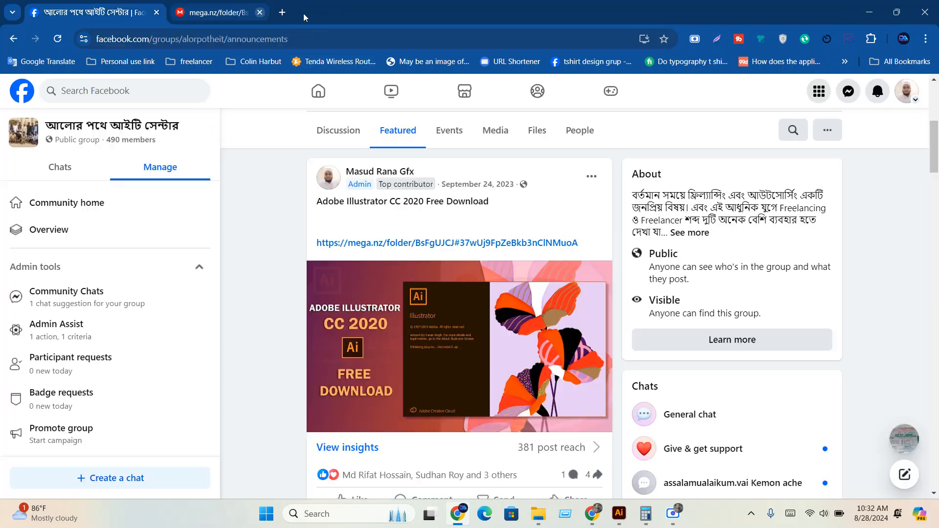
click(302, 13)
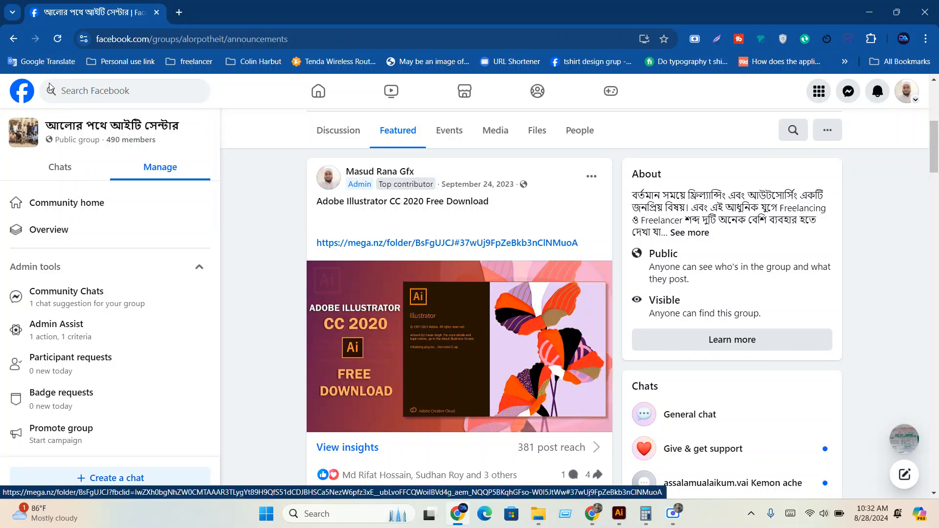
scroll(343, 293, down, 6)
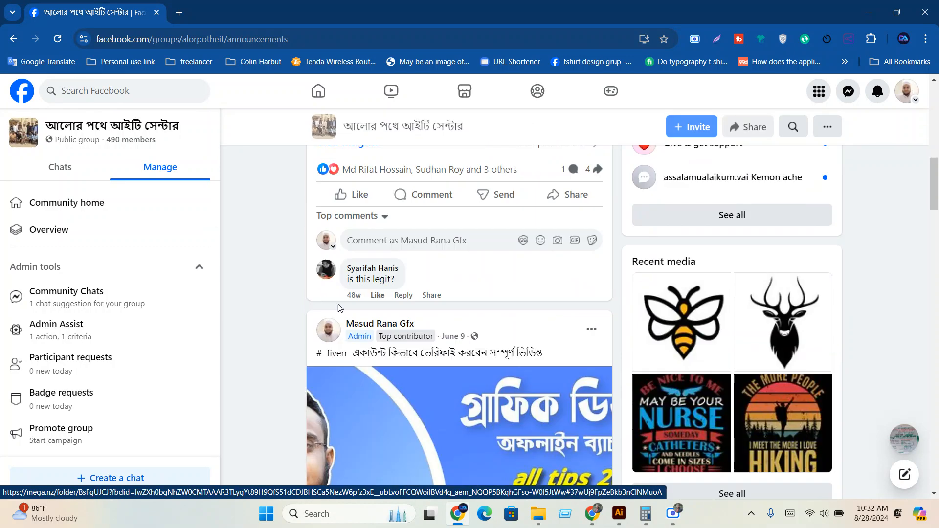
Return to Illustrator and start a new document with the B4 preset from Art & Illustration
click(876, 14)
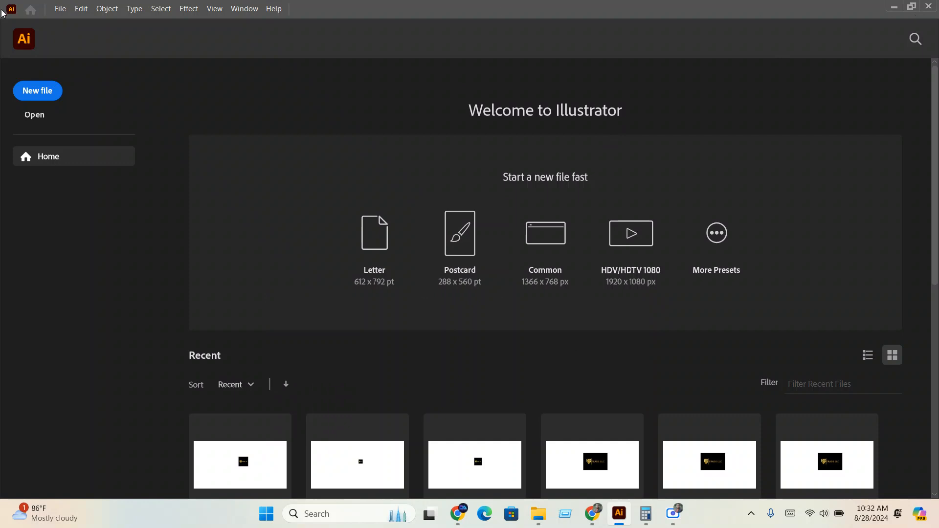
click(60, 9)
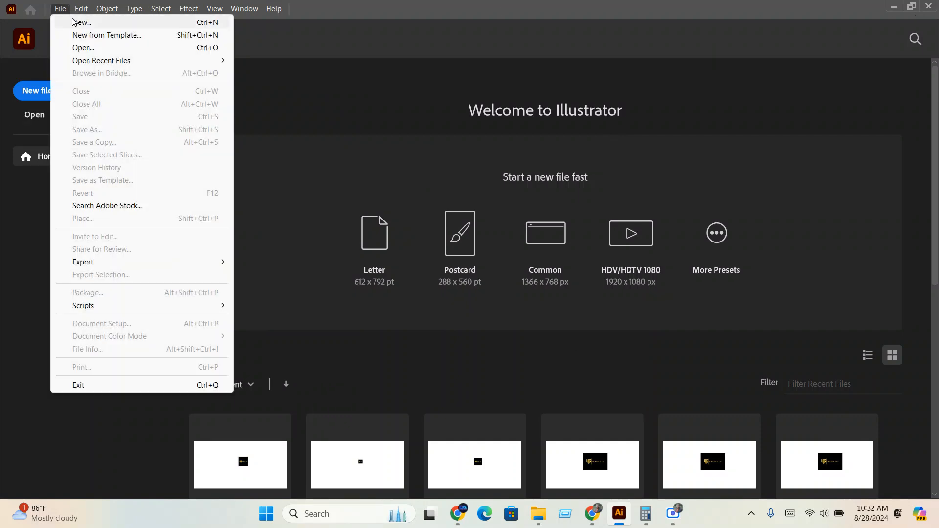
click(72, 19)
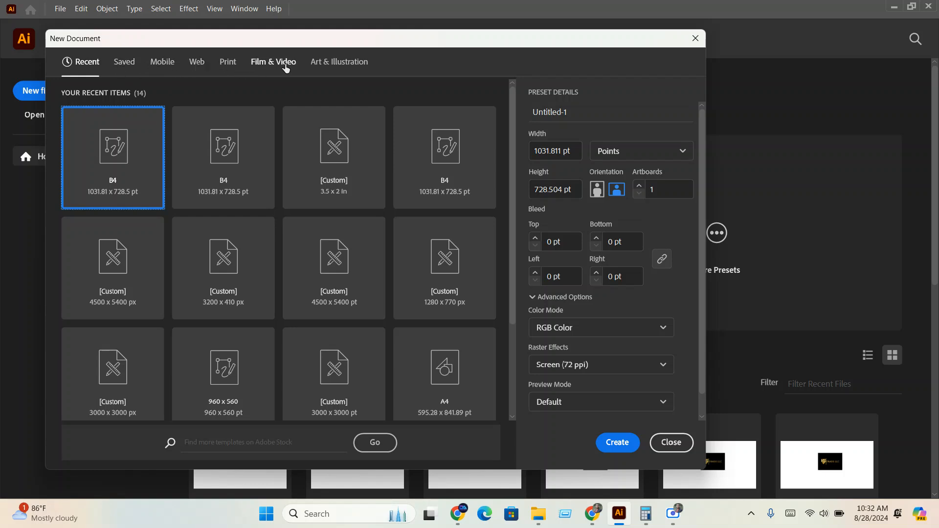
click(337, 63)
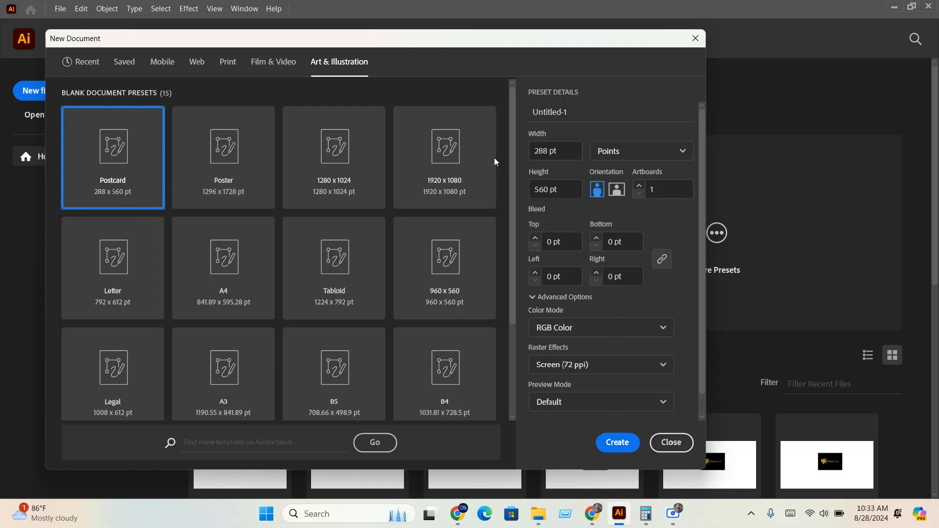
click(456, 377)
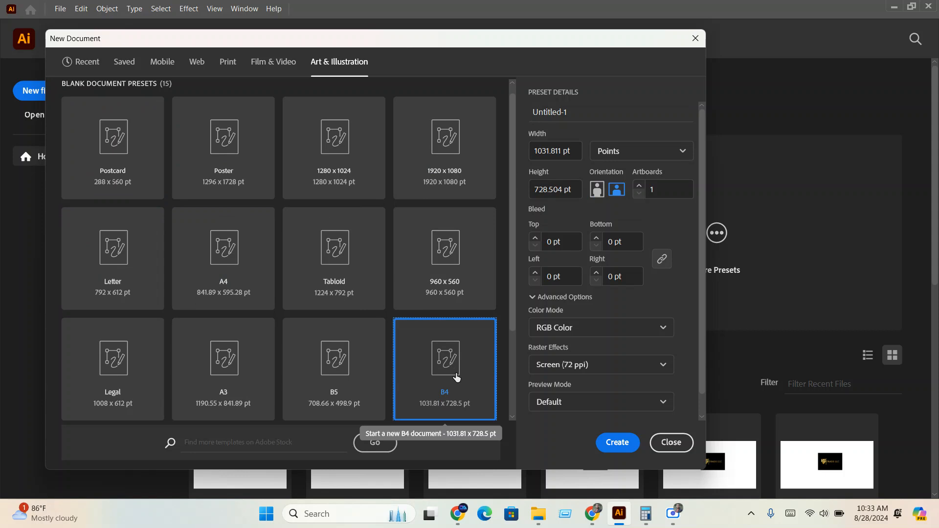
Name the new document "basick class"
click(585, 108)
drag(603, 110, 518, 113)
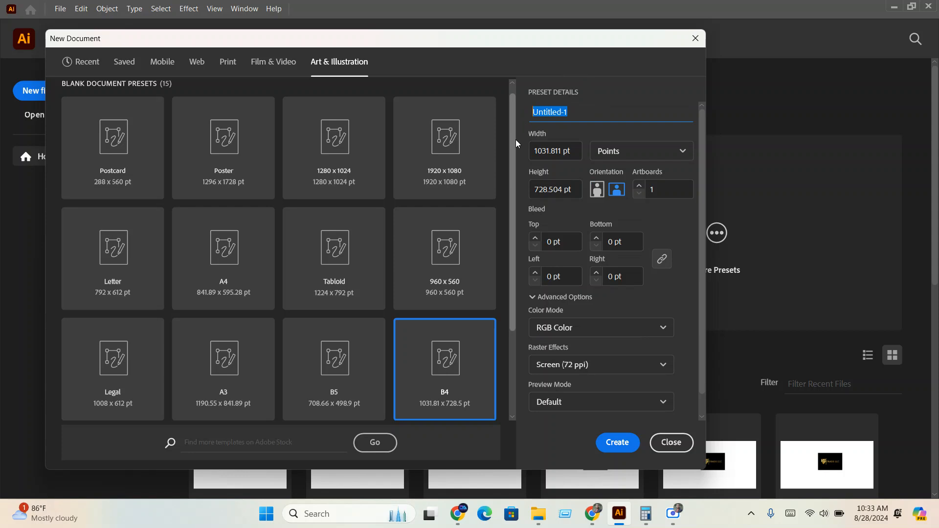
text(basick cls)
key(BackSpace)
text(ass)
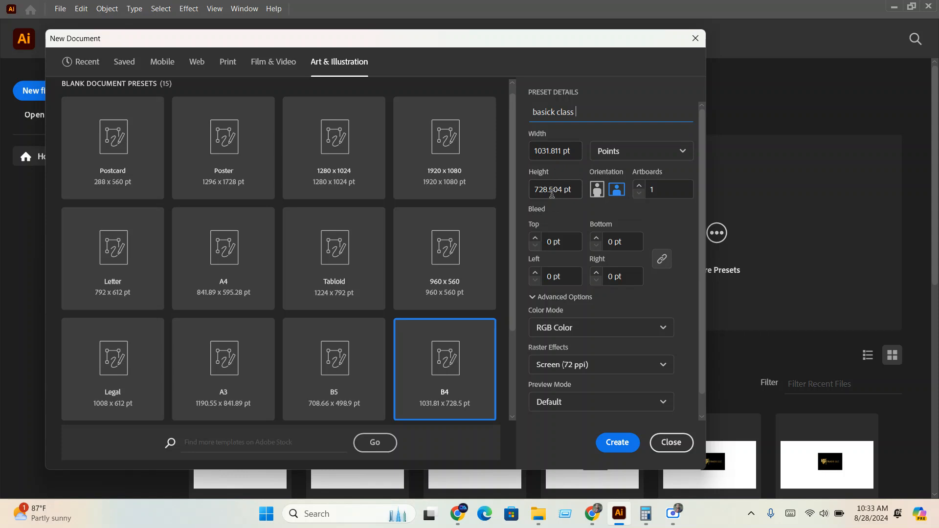
Set the new document's measurement unit to Pixels and review the other available units
click(637, 160)
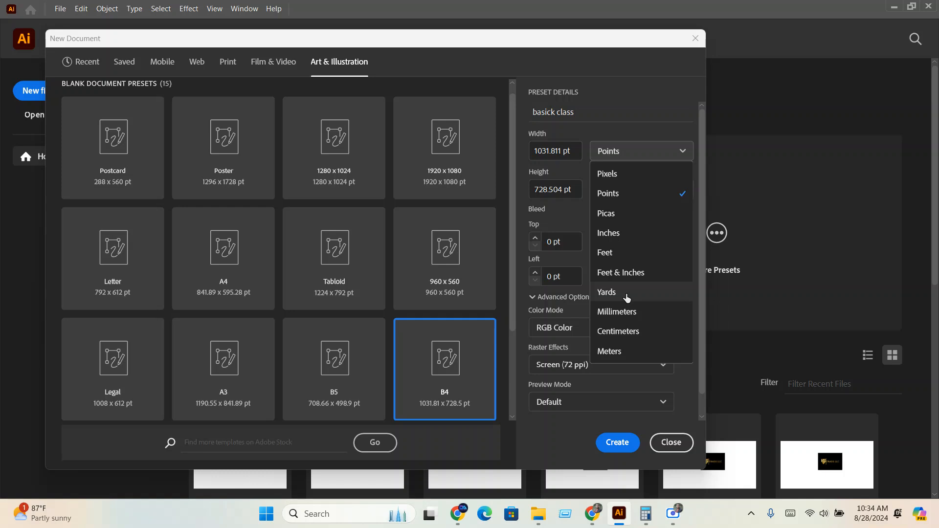
click(636, 173)
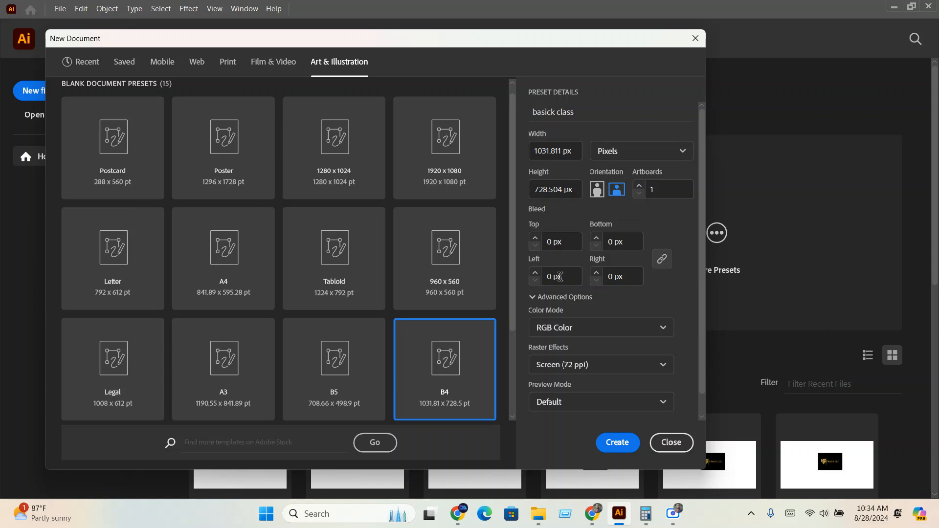
click(671, 162)
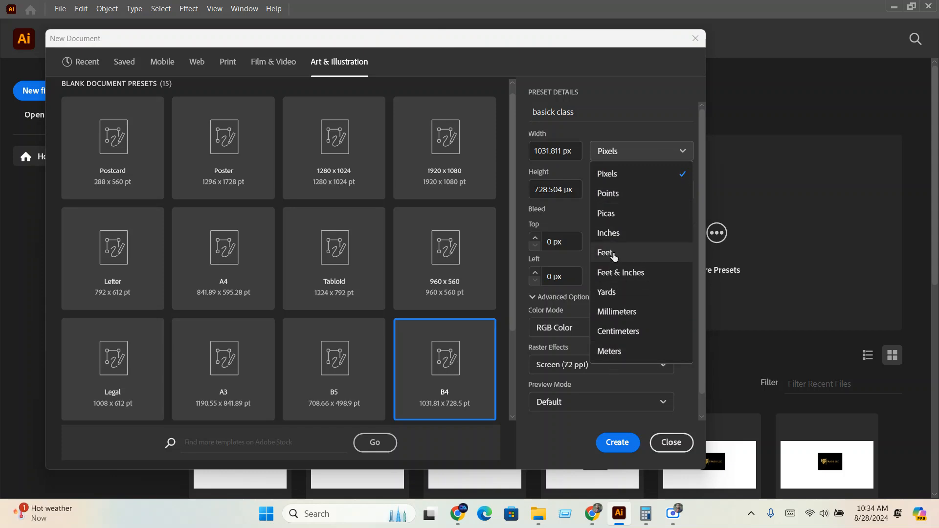
click(626, 103)
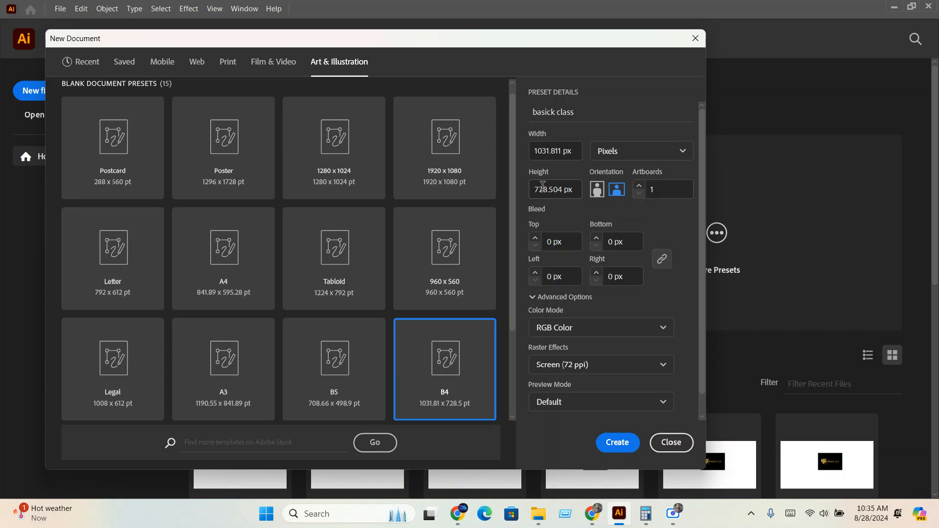
Try raising the new document's number of artboards and bring it back to 1
click(663, 191)
click(638, 186)
click(638, 187)
click(638, 186)
click(639, 187)
click(639, 186)
click(638, 196)
click(639, 196)
click(639, 195)
click(638, 196)
click(638, 196)
Check the color mode choices in the advanced options, keep RGB Color, and create the document
click(558, 297)
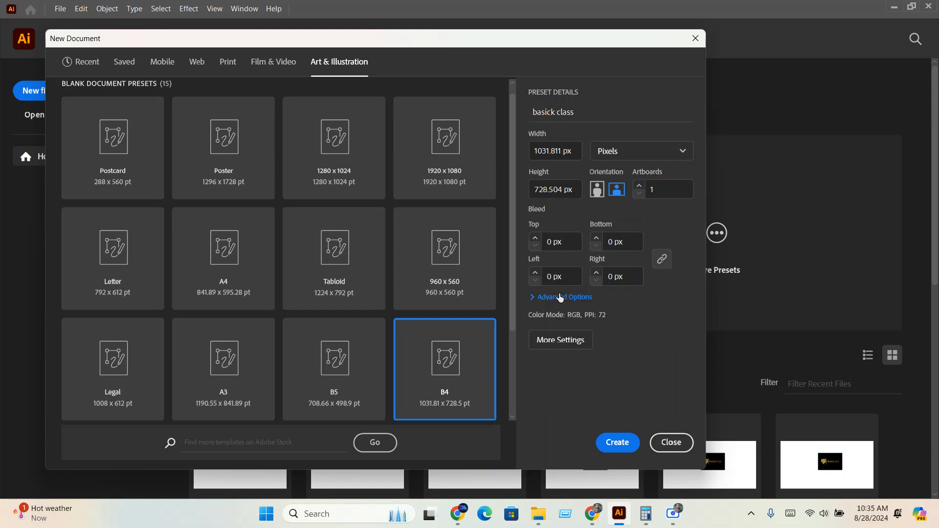
click(560, 297)
scroll(554, 313, down, 1)
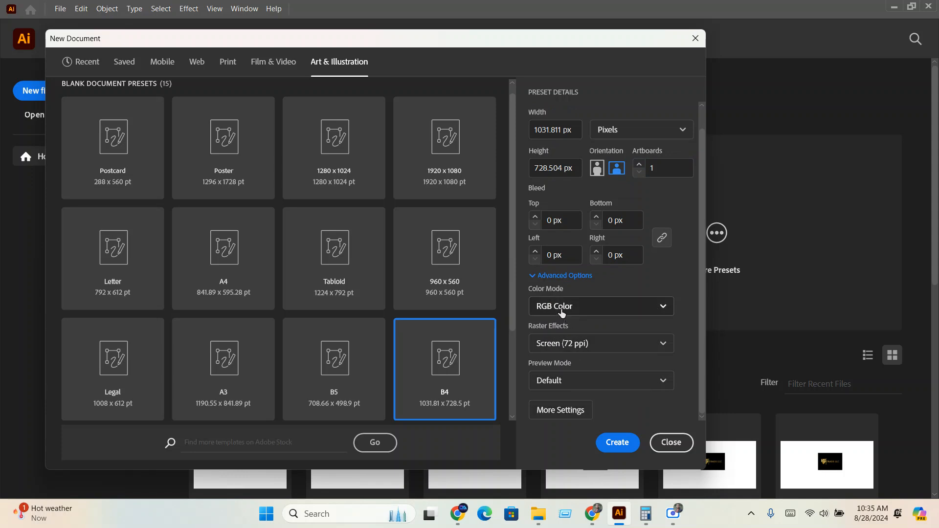
click(565, 308)
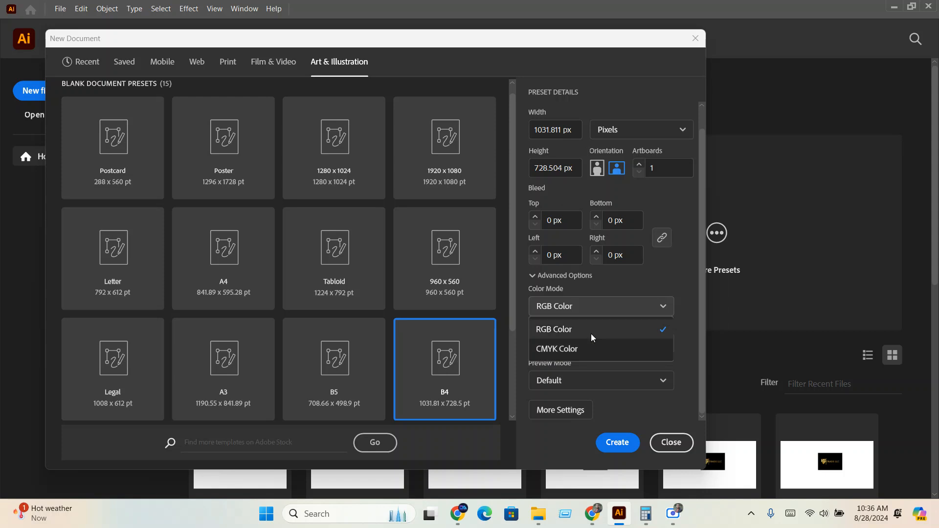
click(579, 317)
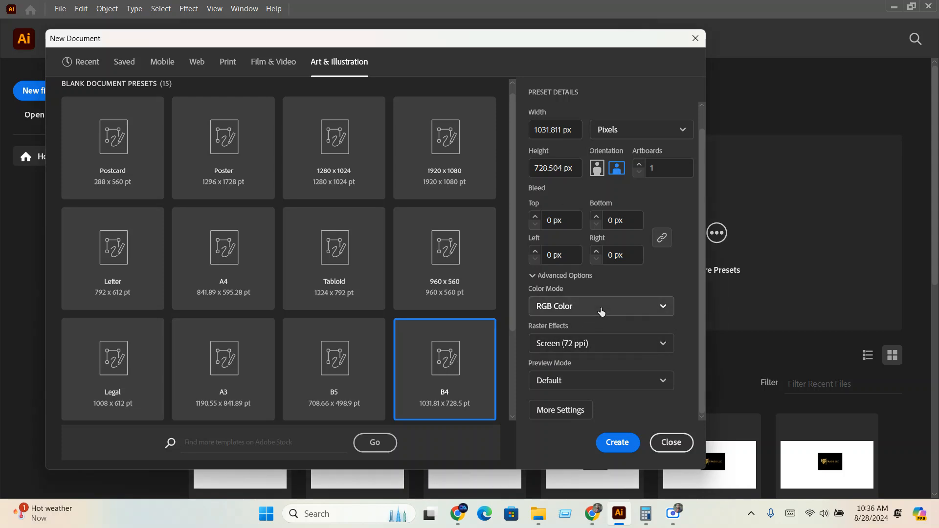
click(579, 307)
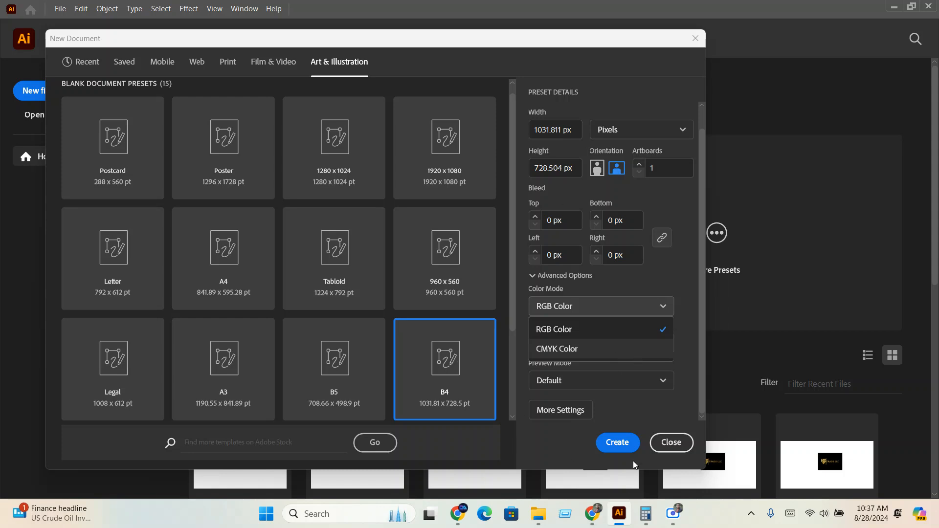
click(617, 442)
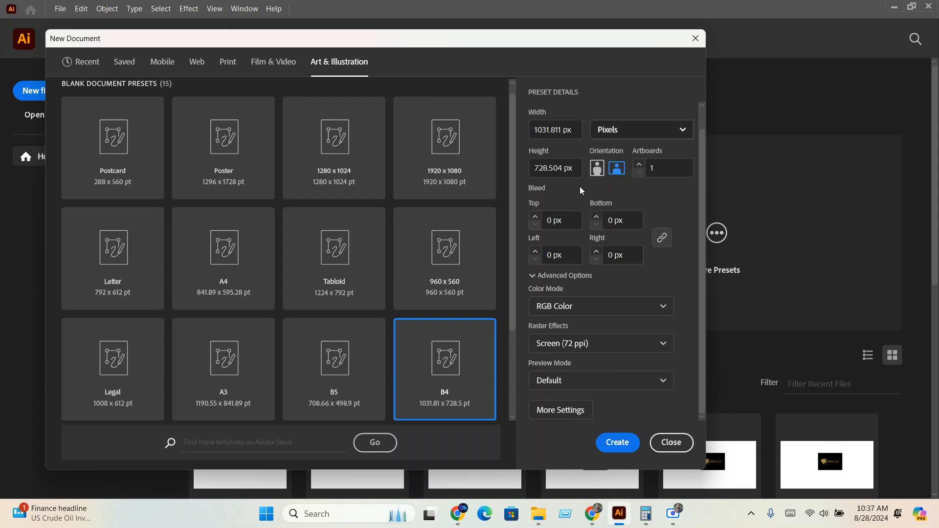
click(621, 446)
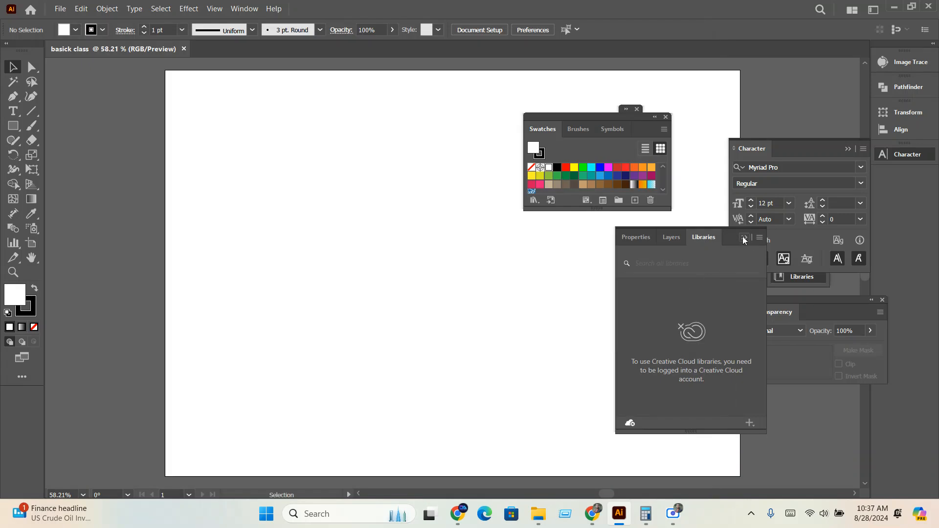
Collapse the Libraries, Character and Swatches panels covering the canvas and close the small floating panel over the artboard
click(743, 238)
click(848, 149)
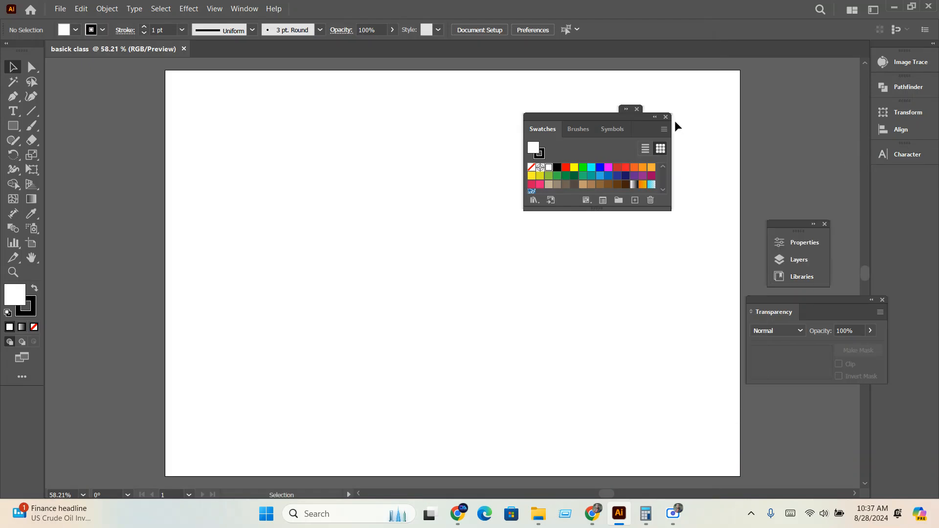
click(654, 117)
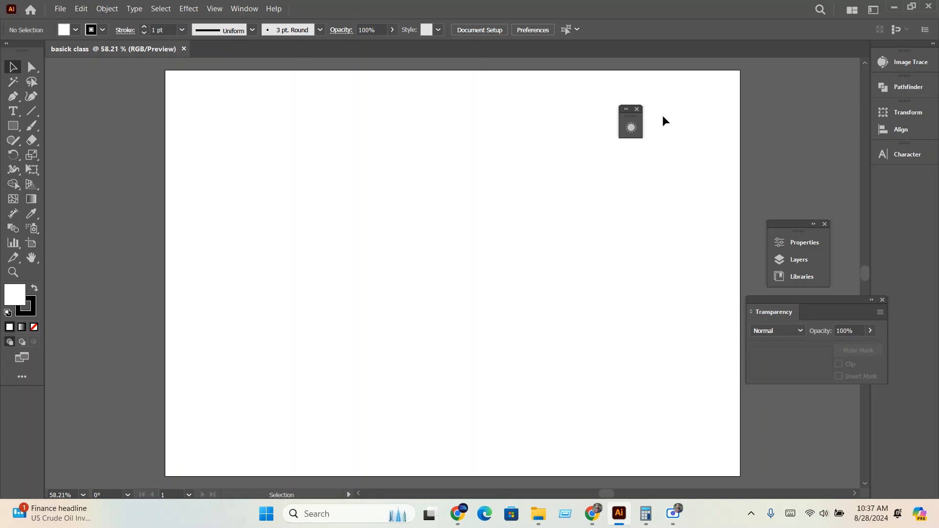
click(637, 109)
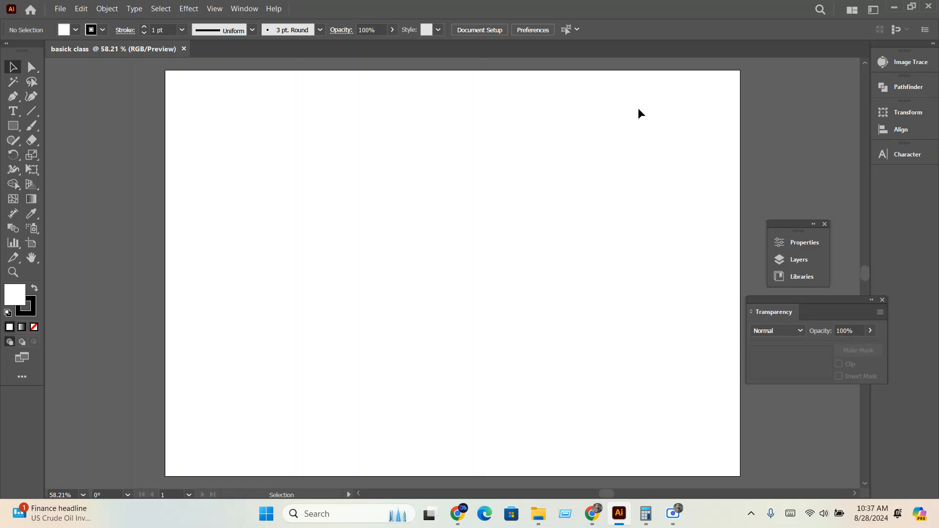
Collapse the floating Transparency panel to an icon and dock the Properties, Layers and Libraries group below the Character panel
click(871, 300)
drag(802, 223, 911, 187)
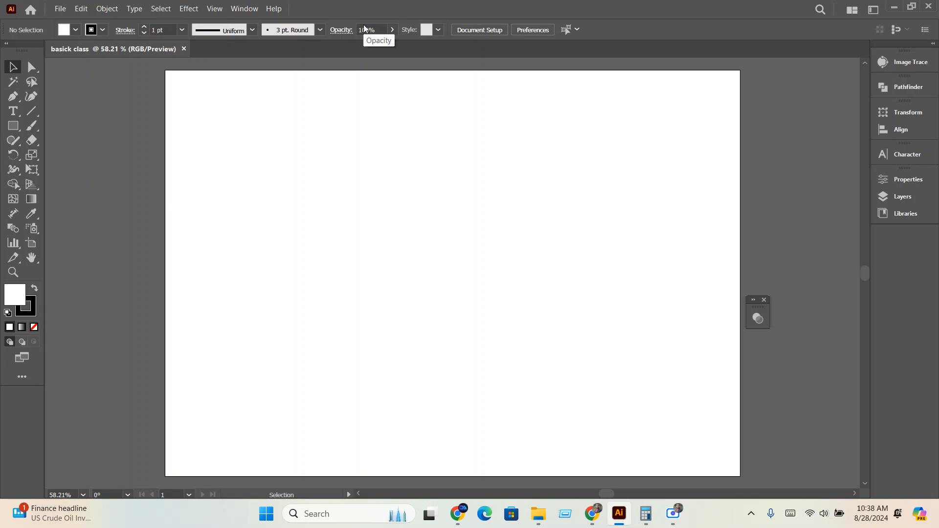
Hide the Control bar and show it again
click(252, 10)
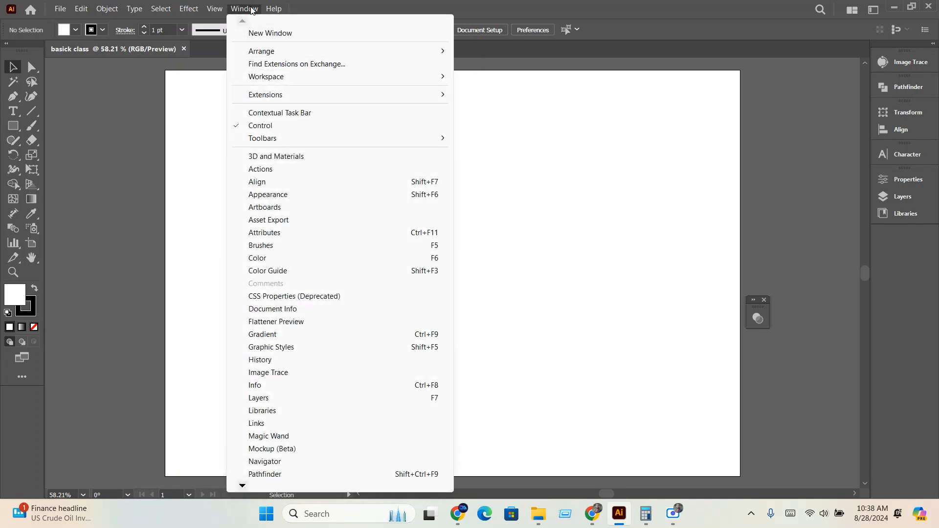
click(272, 125)
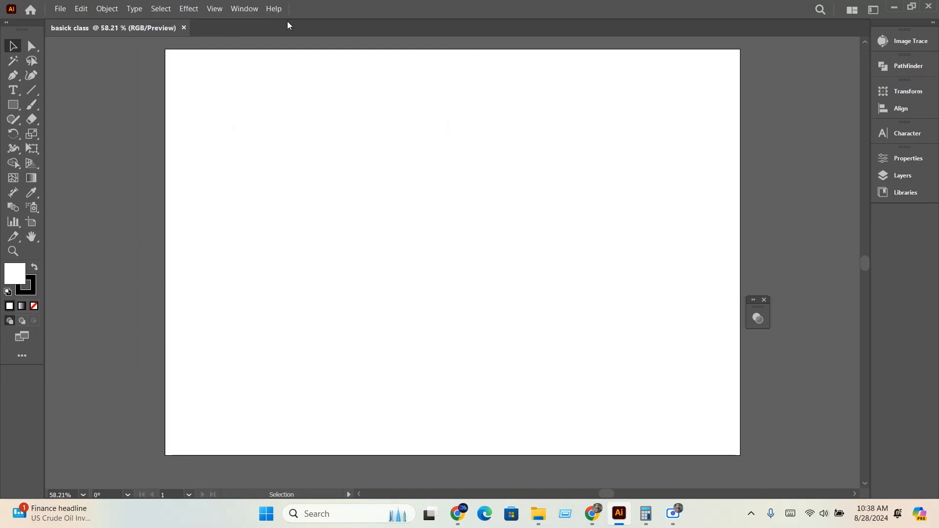
click(239, 9)
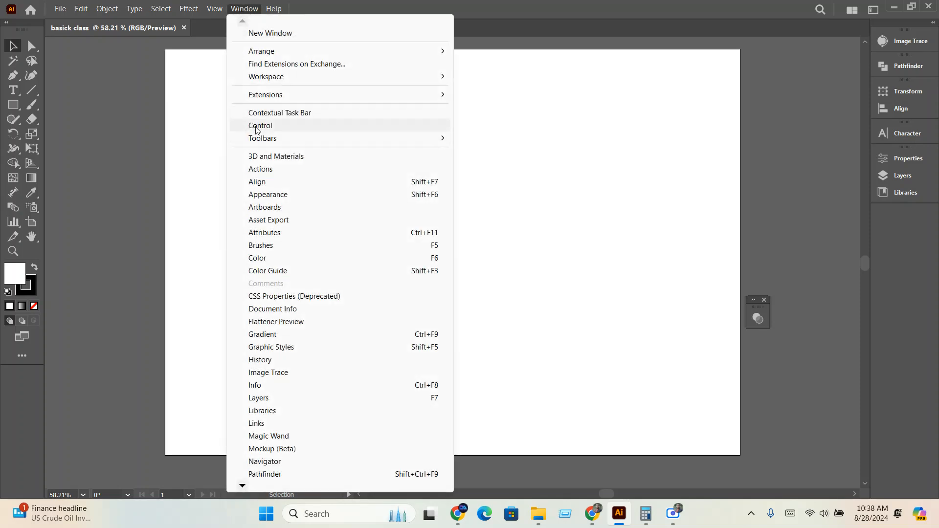
click(257, 129)
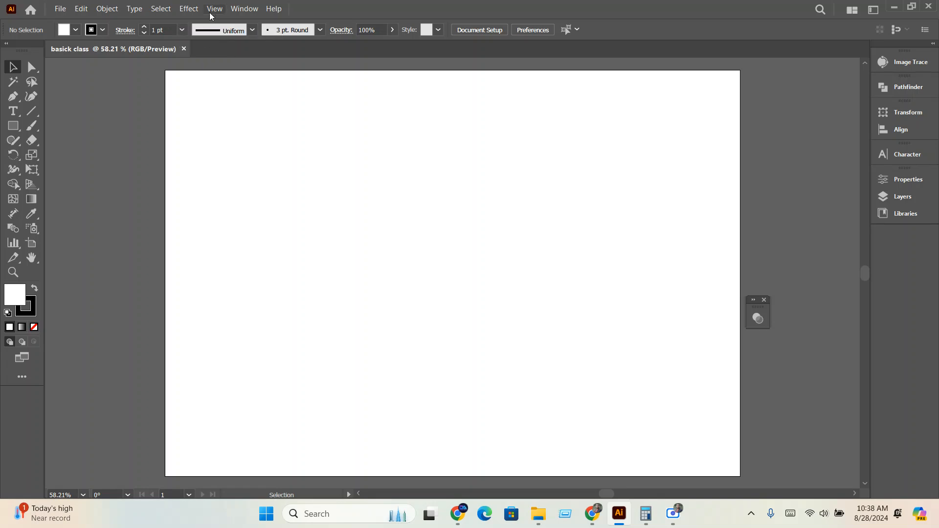
Switch the toolbar to the Basic set and restore the Advanced set
click(246, 11)
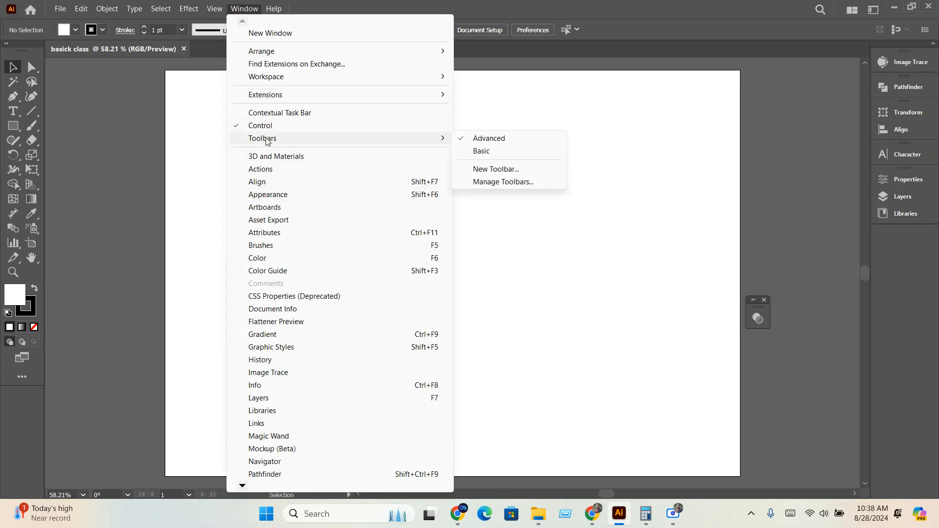
mouse_move(419, 141)
click(491, 154)
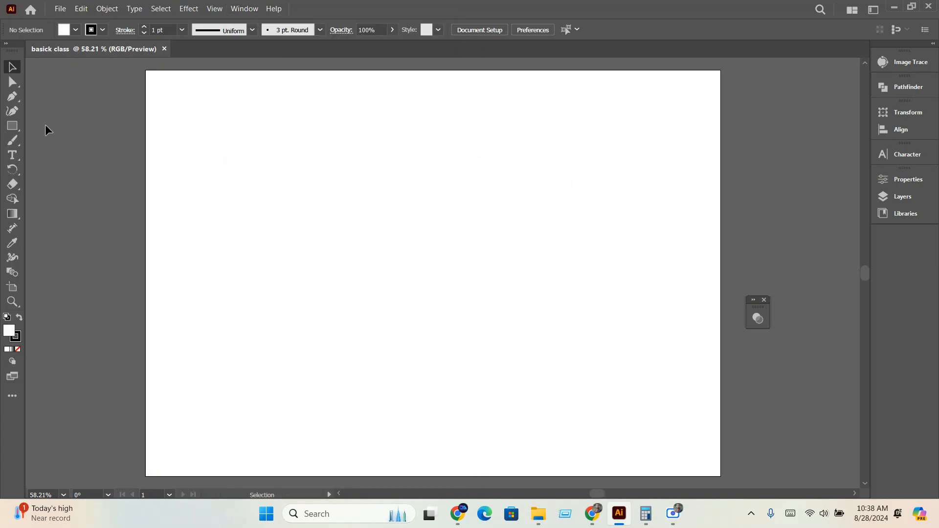
click(239, 10)
mouse_move(264, 138)
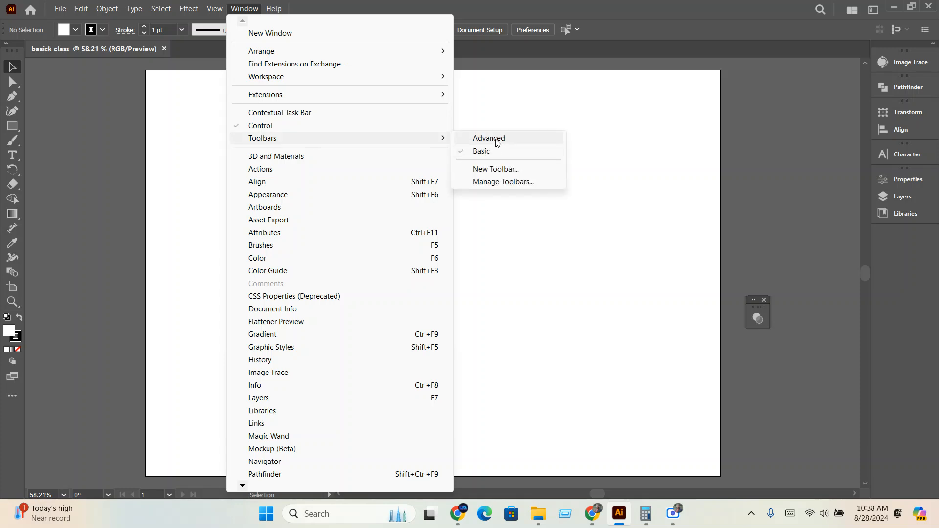
click(489, 139)
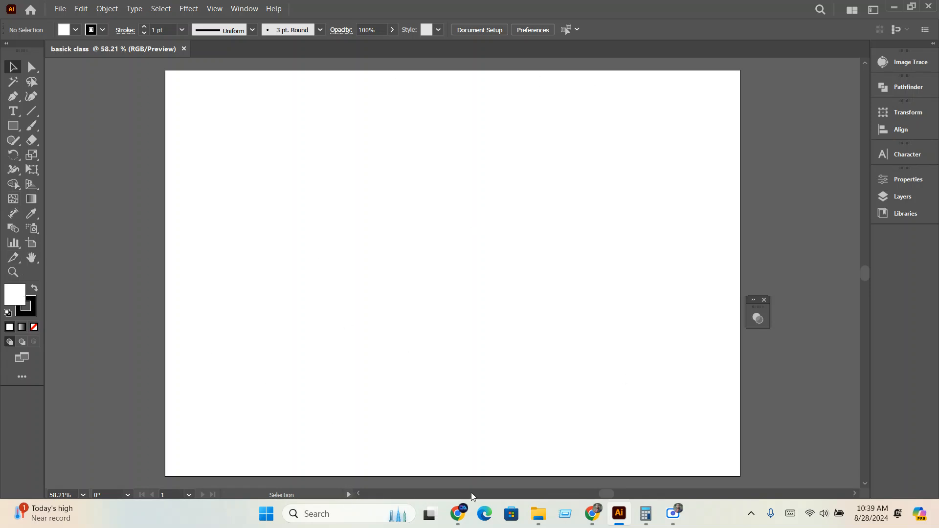
Examine how the artboard view moves when the canvas is scrolled vertically and horizontally
mouse_move(866, 277)
mouse_down()
mouse_move(878, 241)
mouse_move(865, 276)
mouse_move(865, 267)
mouse_move(883, 275)
mouse_up()
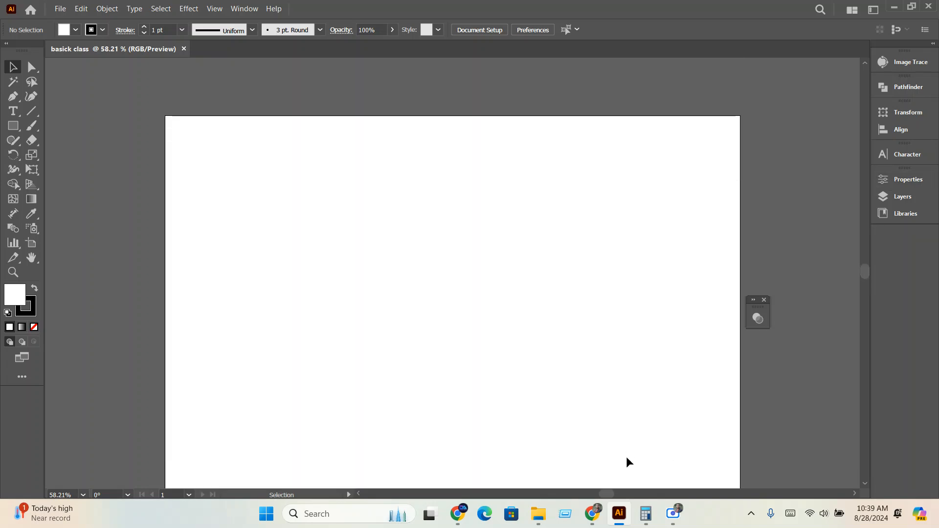
mouse_move(606, 494)
mouse_down()
mouse_move(651, 495)
mouse_move(598, 495)
mouse_move(609, 494)
mouse_up()
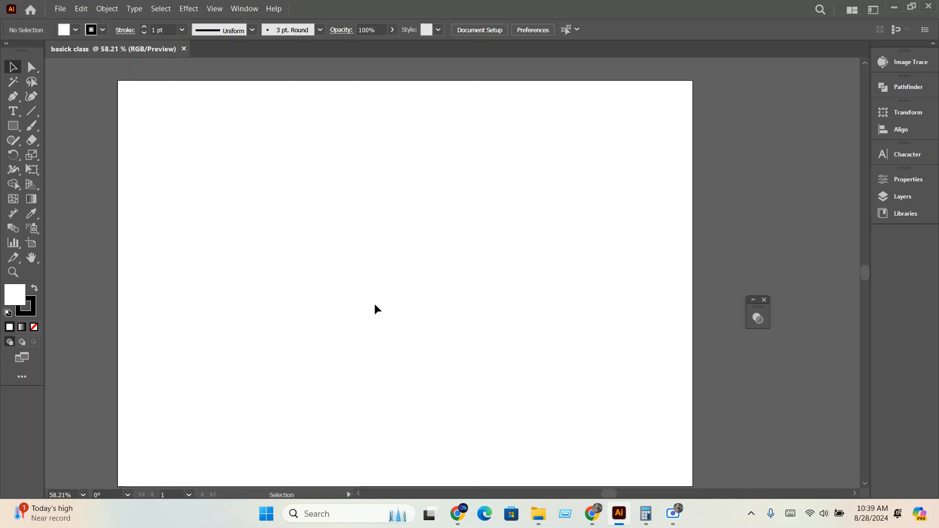
scroll(376, 308, down, 1)
scroll(377, 308, up, 2)
scroll(376, 308, down, 2)
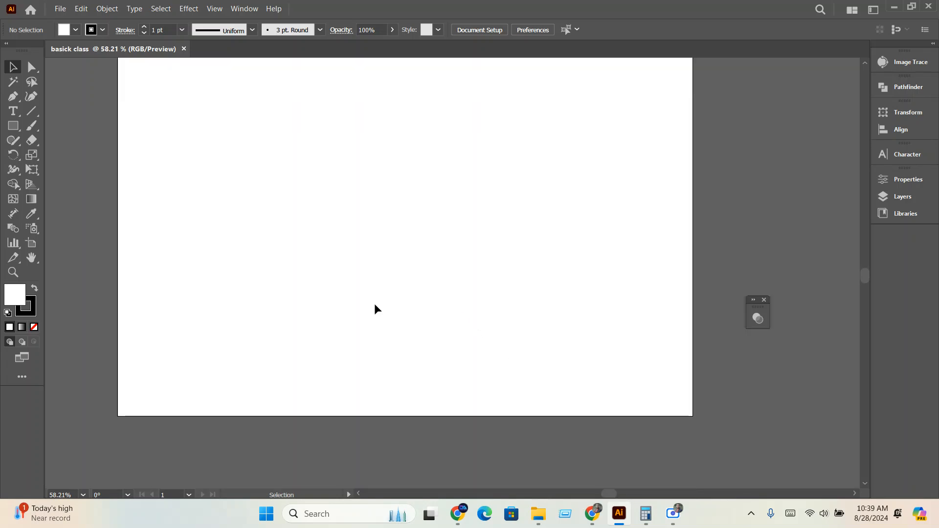
scroll(376, 308, up, 1)
scroll(377, 308, down, 1)
scroll(377, 308, up, 1)
scroll(377, 308, up, 2)
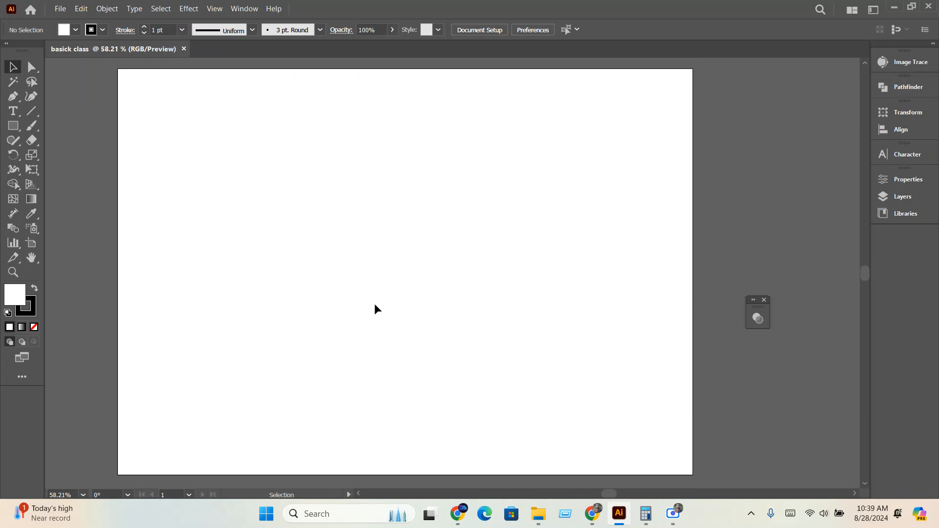
scroll(377, 309, down, 5)
scroll(376, 308, up, 2)
scroll(375, 308, up, 2)
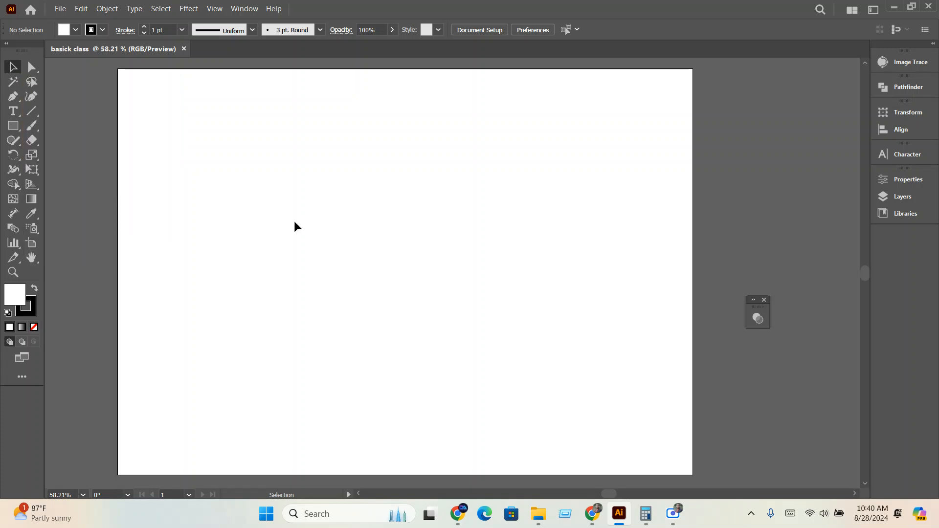
Show the perspective grid and hide it again, then return to the Selection tool after trying the Eyedropper and Magic Wand
click(31, 184)
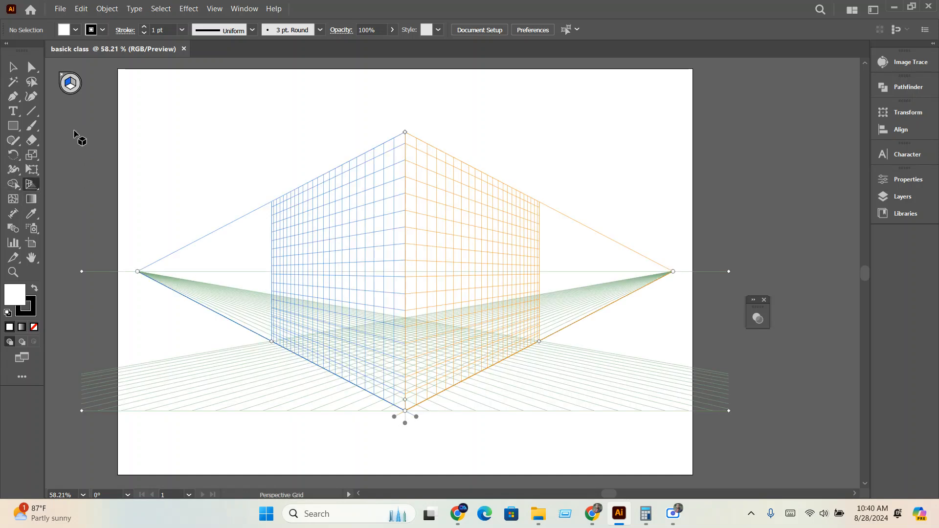
key(ctrl+shift+i)
click(29, 226)
click(31, 214)
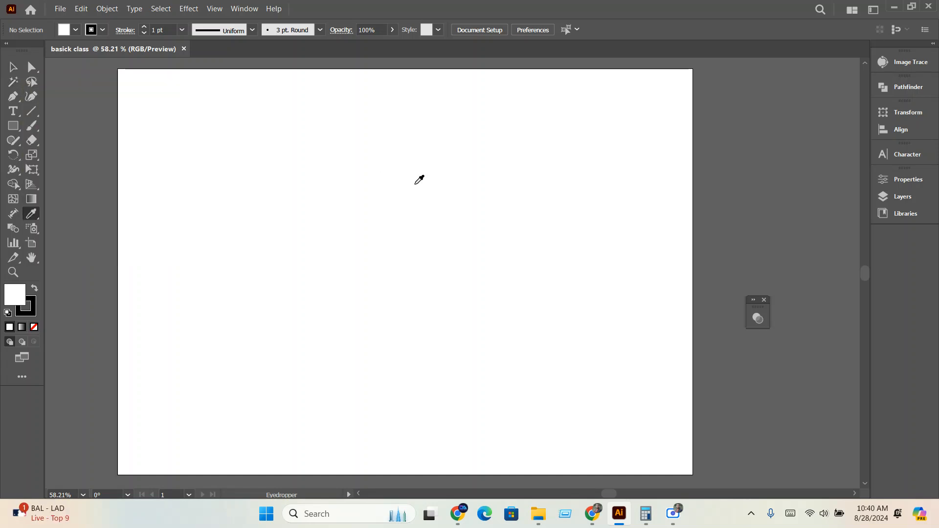
key(v)
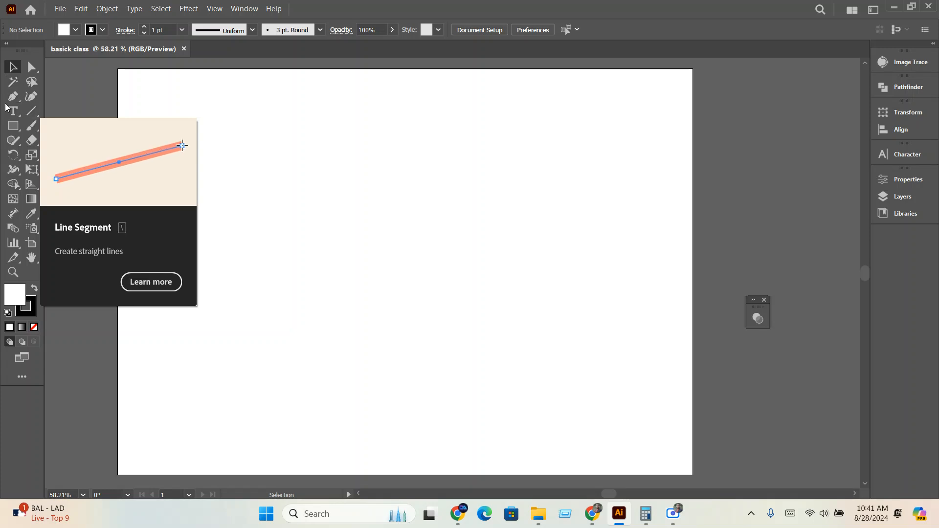
click(14, 81)
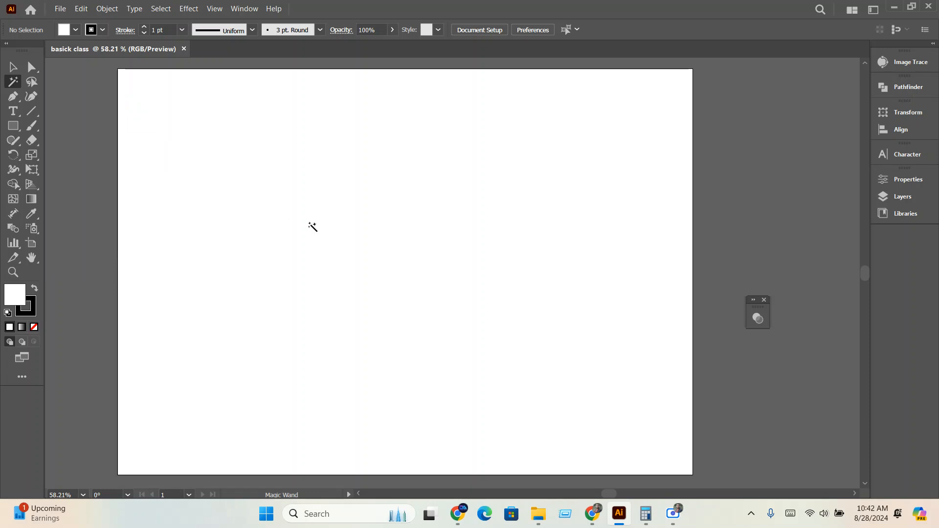
click(14, 68)
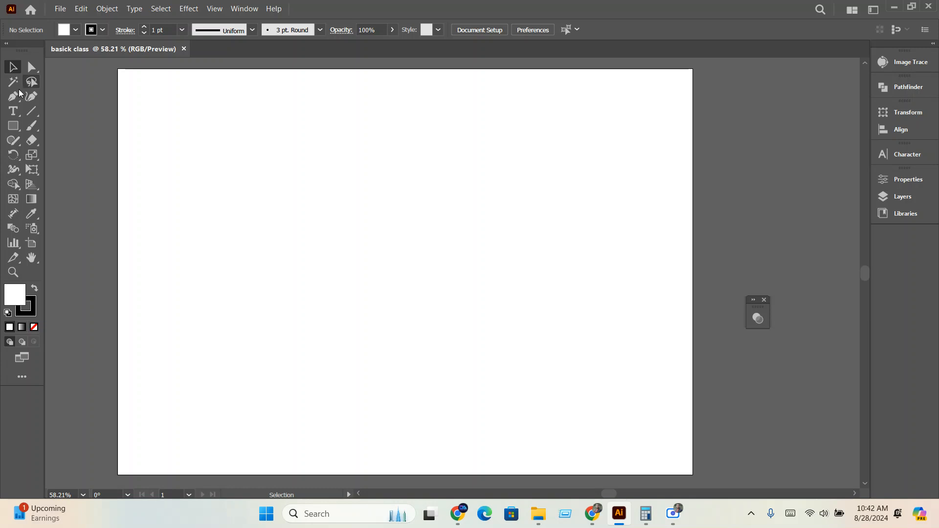
Draw a rectangle in the upper half of the artboard, left of center, and fill it with a pink color
click(11, 128)
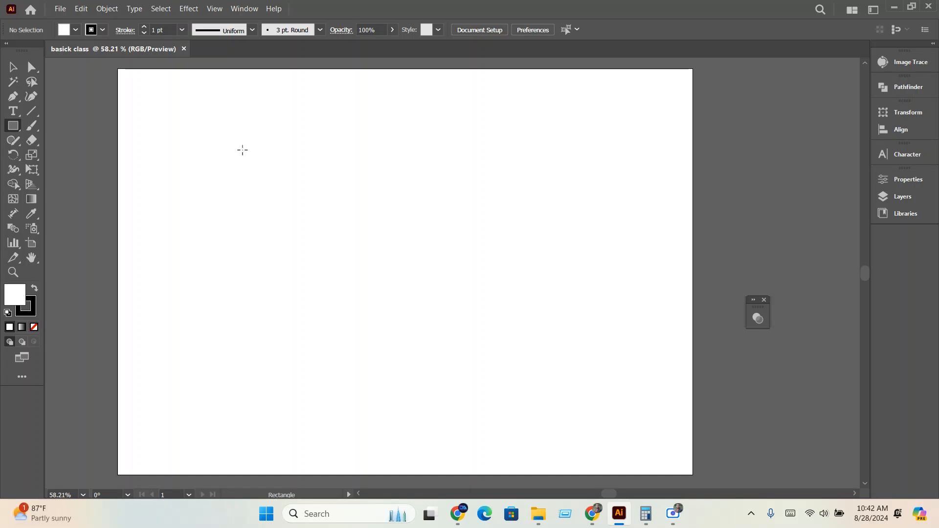
mouse_move(243, 150)
mouse_down()
mouse_move(329, 231)
mouse_move(394, 269)
mouse_up()
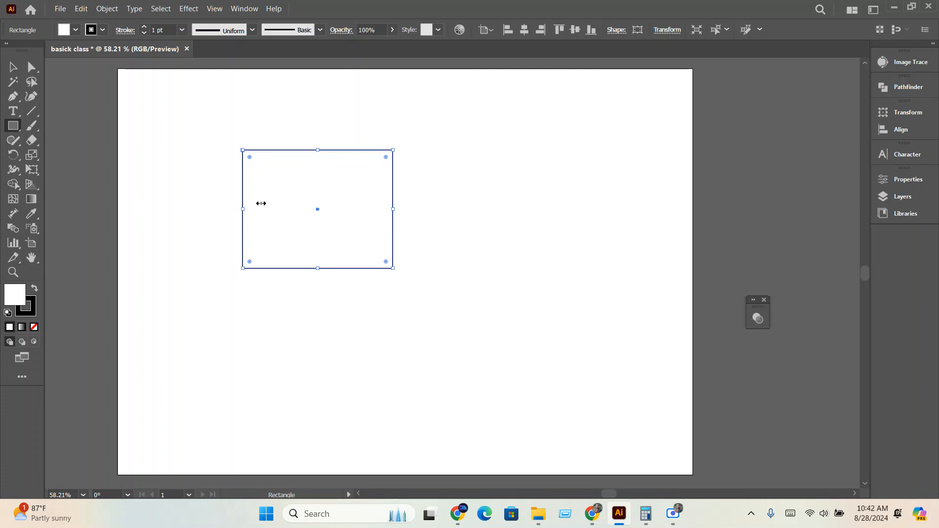
double_click(15, 295)
click(631, 292)
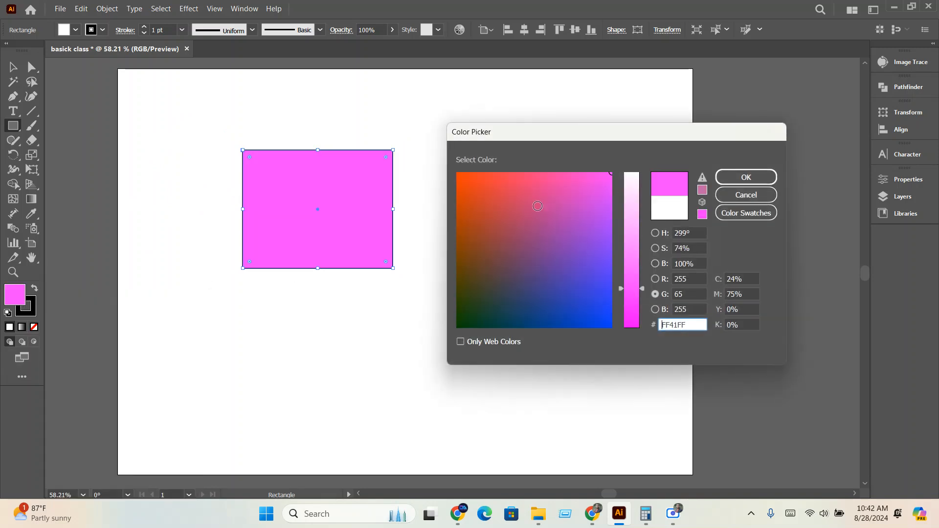
click(532, 190)
click(731, 178)
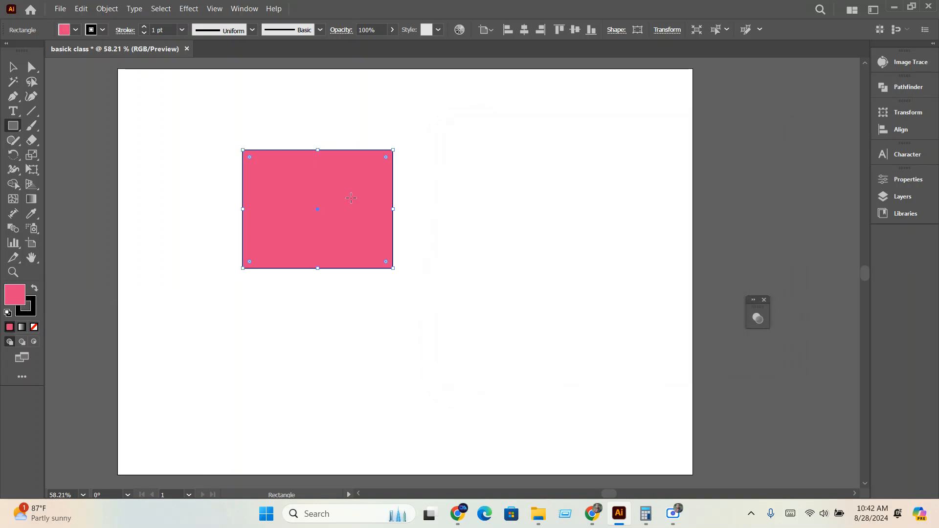
Move the pink rectangle slightly up and to the right with the Selection tool
click(15, 71)
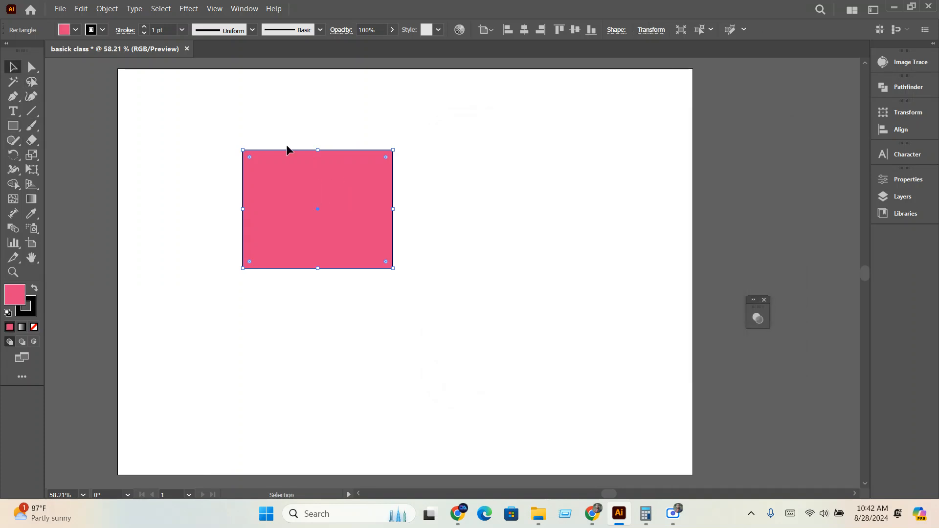
click(330, 282)
drag(316, 217, 328, 197)
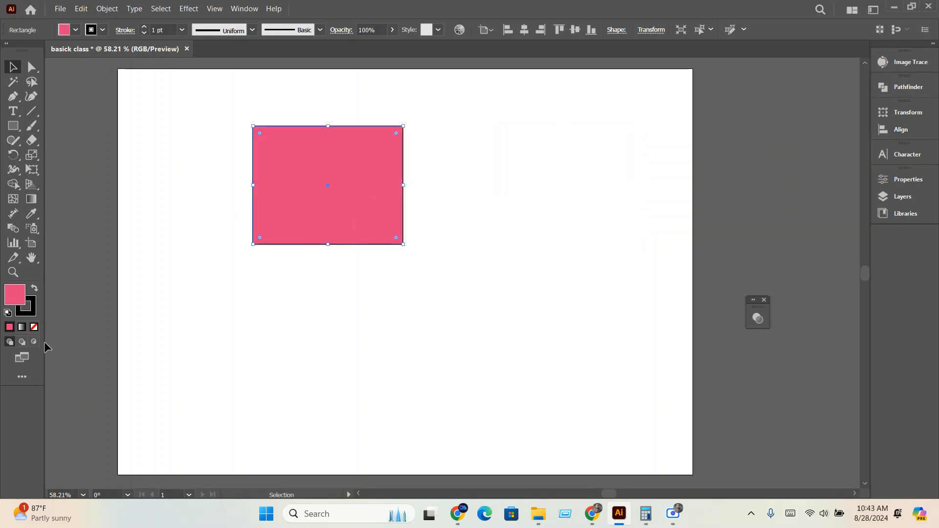
Change the rectangle's fill to purple C041FA and move it toward the artboard's upper-left corner
double_click(15, 296)
click(608, 210)
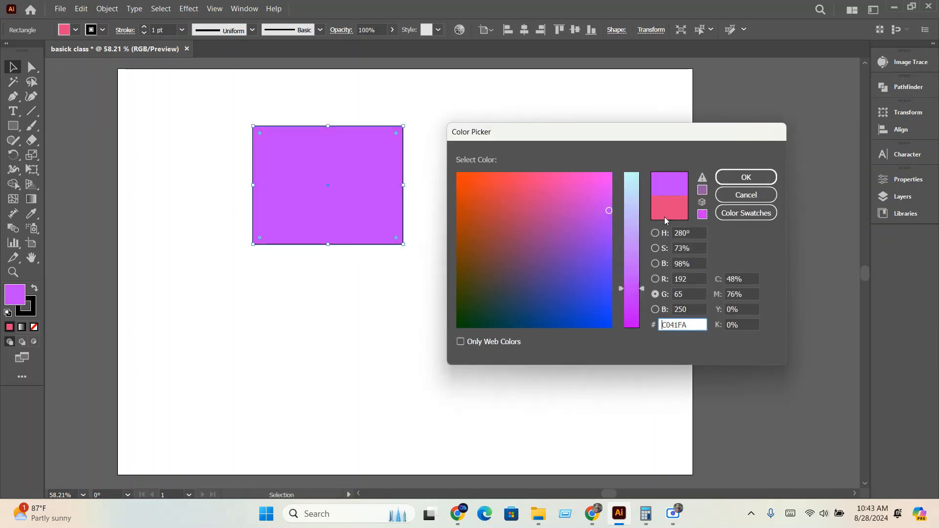
click(742, 178)
drag(368, 215, 284, 198)
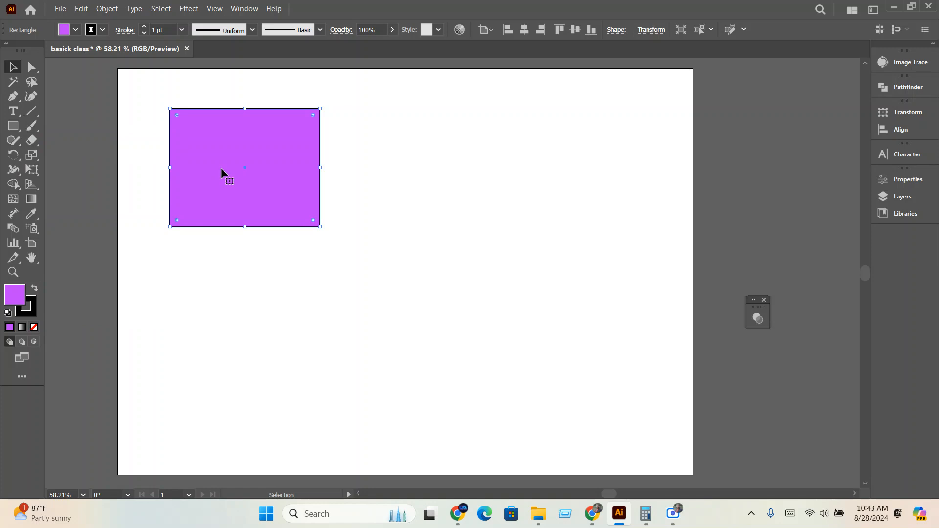
Draw a wider rounded rectangle to the right of the purple rectangle and deselect it
click(15, 128)
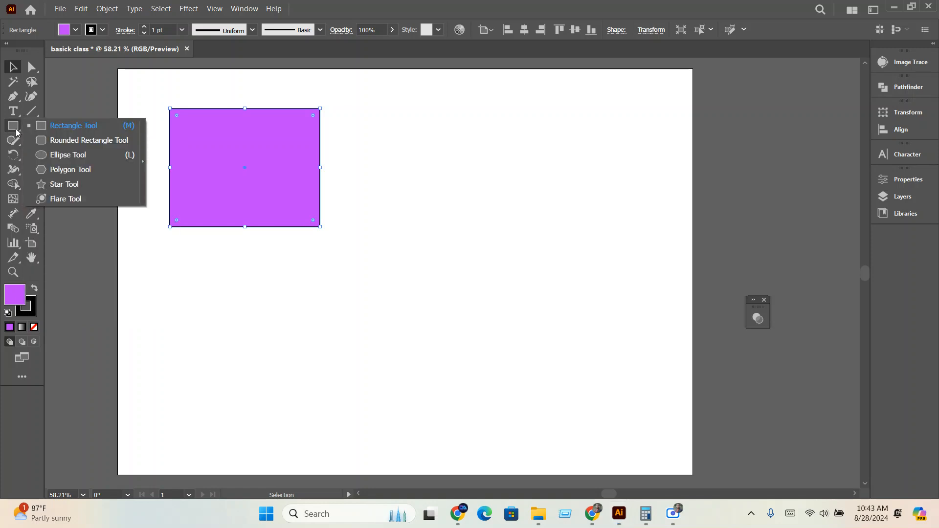
click(64, 141)
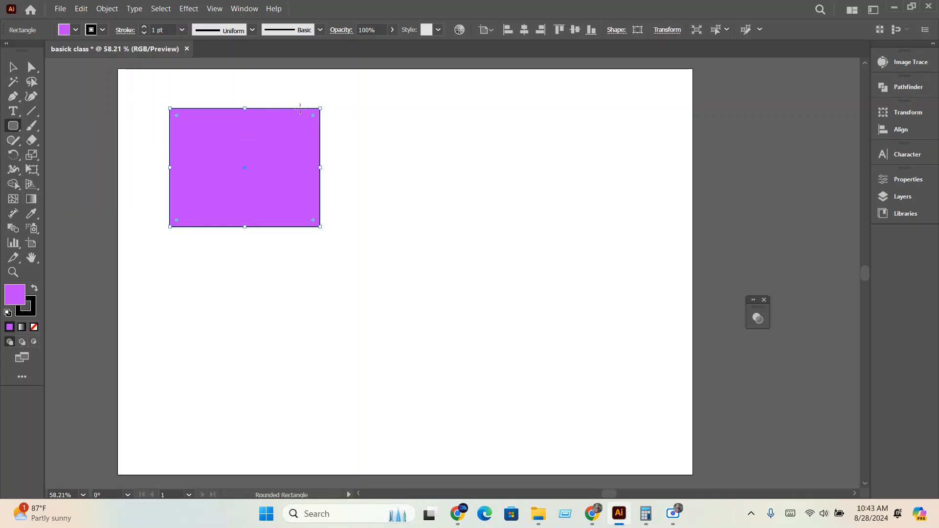
drag(346, 105, 537, 227)
key(v)
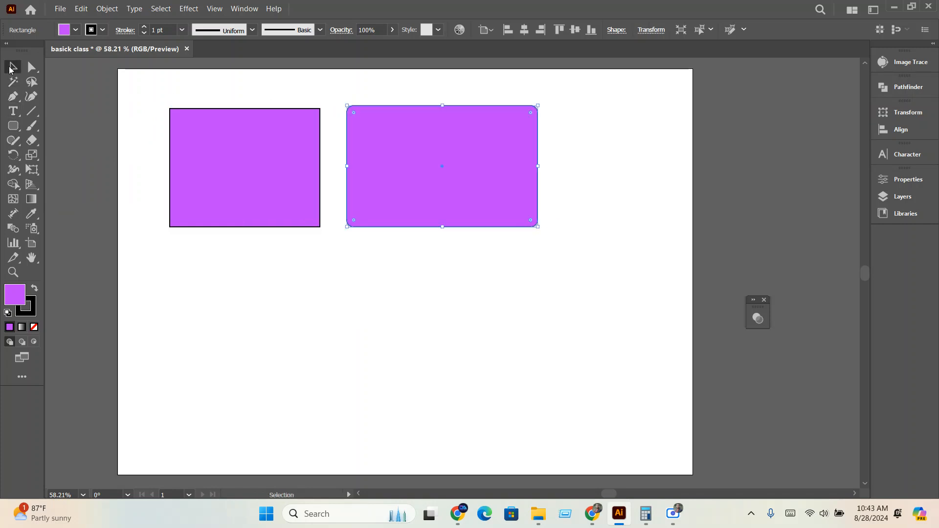
click(331, 158)
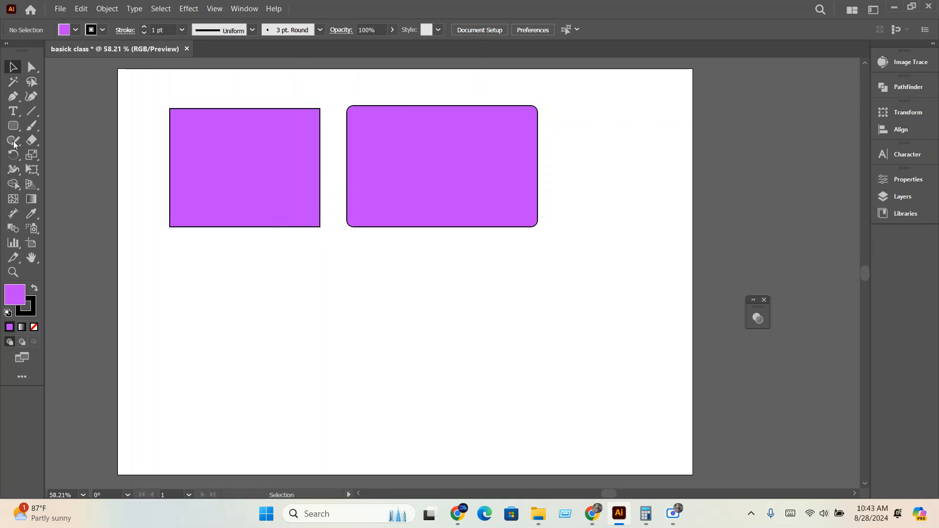
Draw a nearly circular ellipse in the lower middle of the artboard, below the two rectangles
click(18, 125)
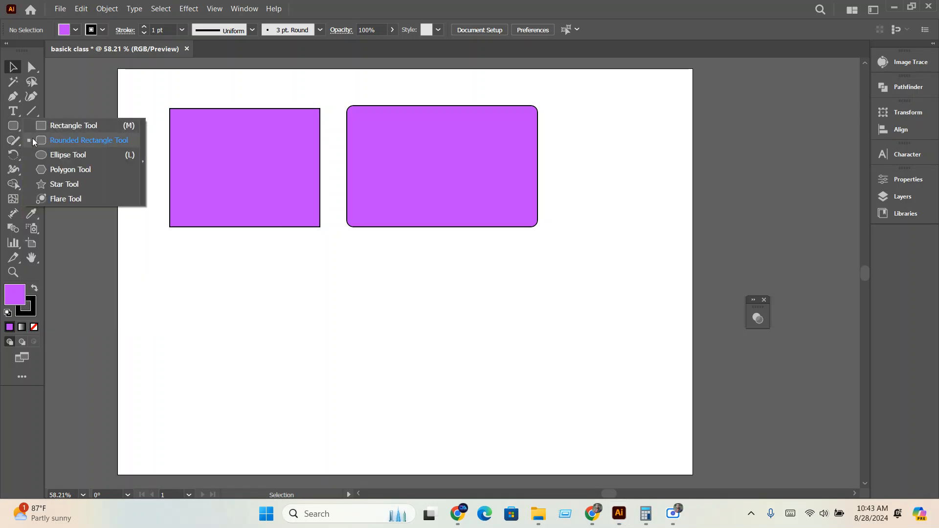
click(51, 155)
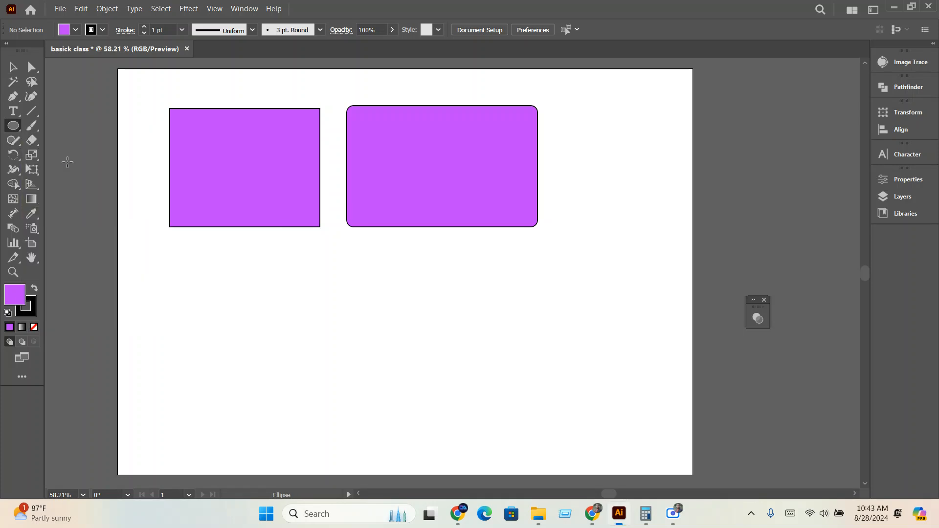
drag(299, 314, 459, 465)
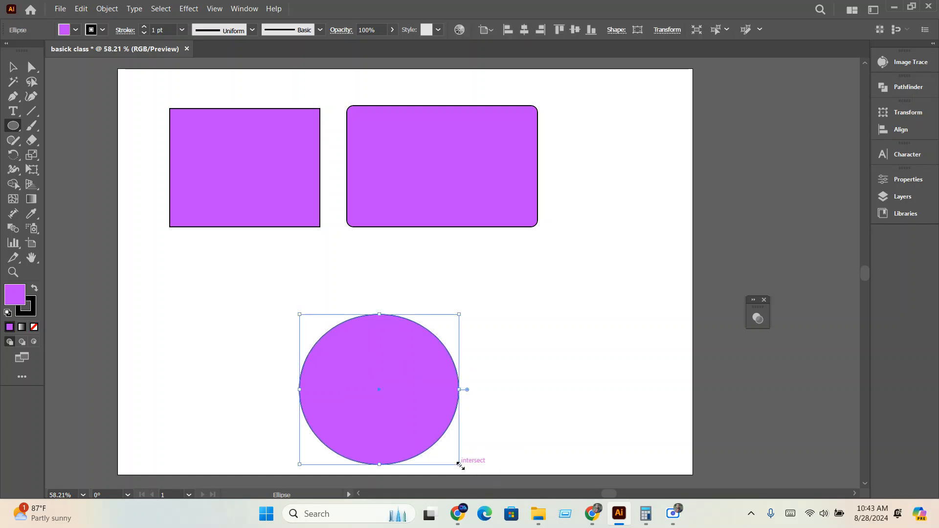
Draw a hexagon with the Polygon tool near the lower-right corner of the purple rounded rectangle
right_click(13, 126)
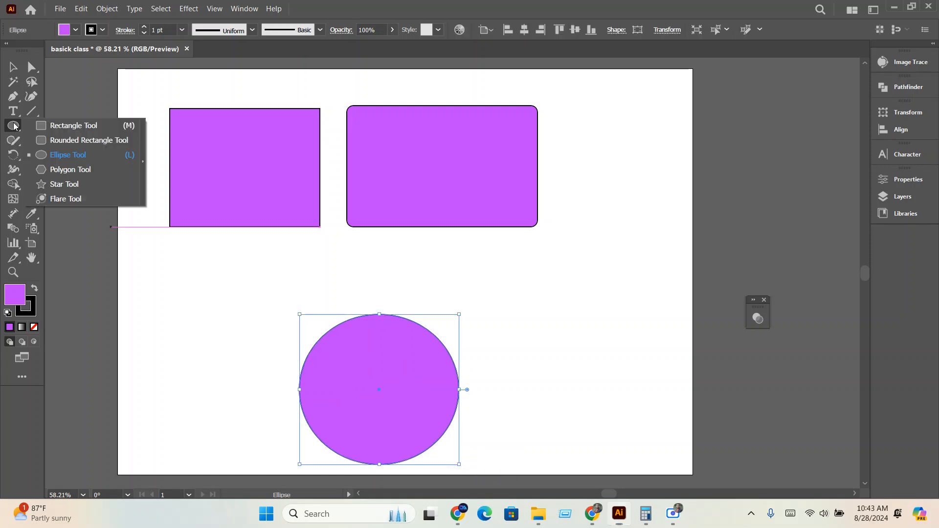
click(63, 170)
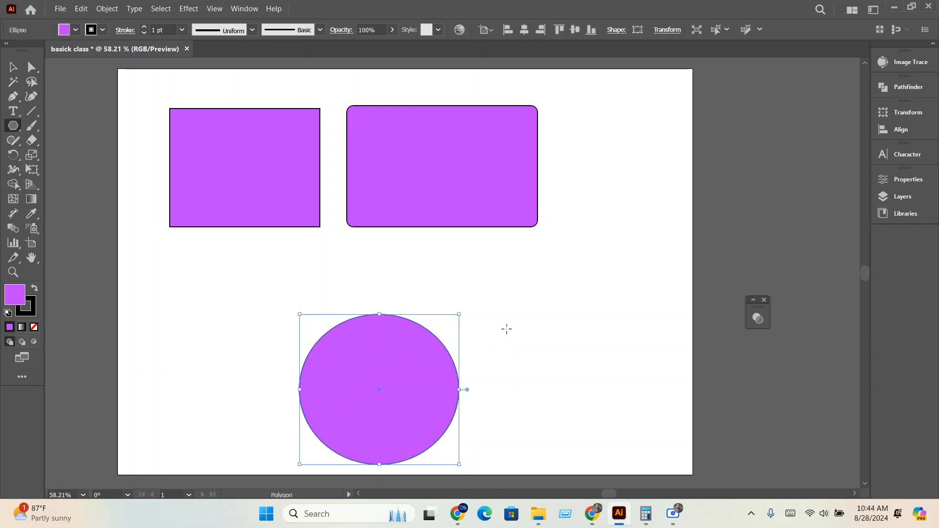
drag(565, 267, 618, 297)
Draw a five-pointed star with the Star tool below the plain purple rectangle, near the artboard's left edge
right_click(17, 128)
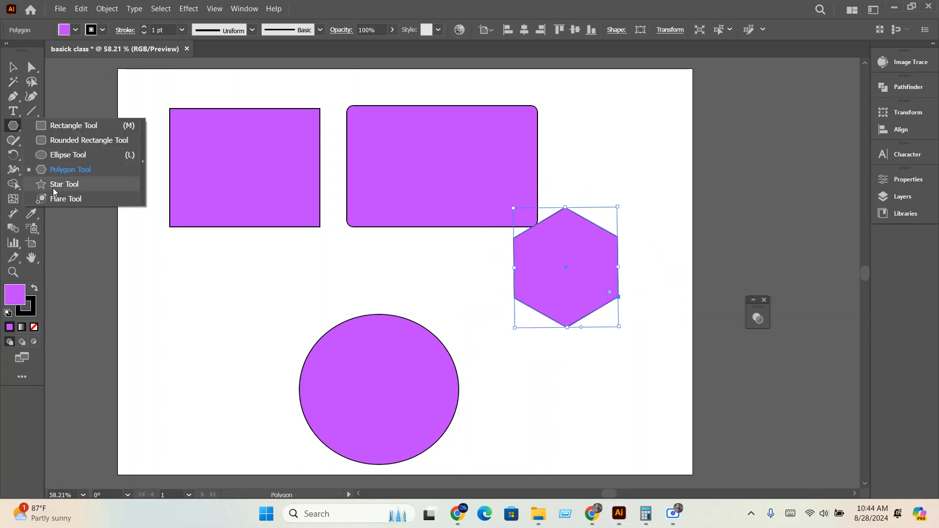
click(54, 185)
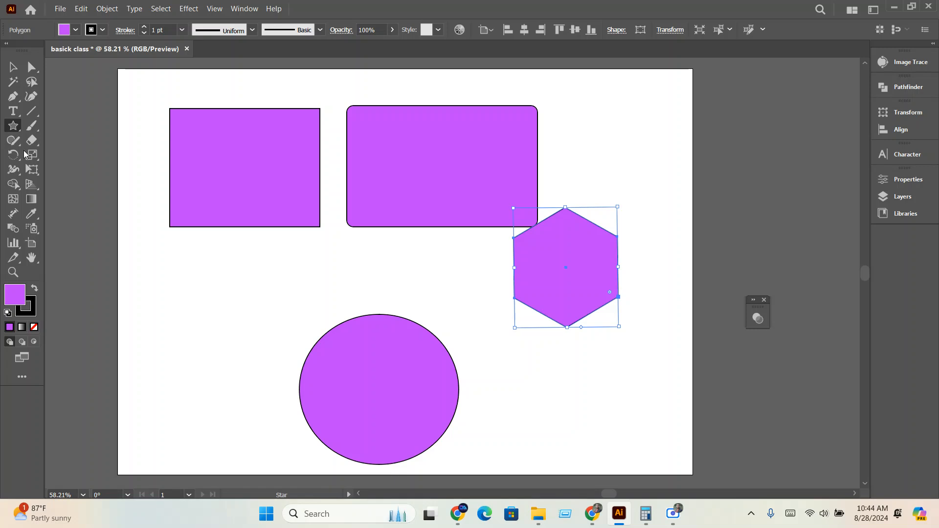
drag(177, 289, 206, 329)
click(13, 126)
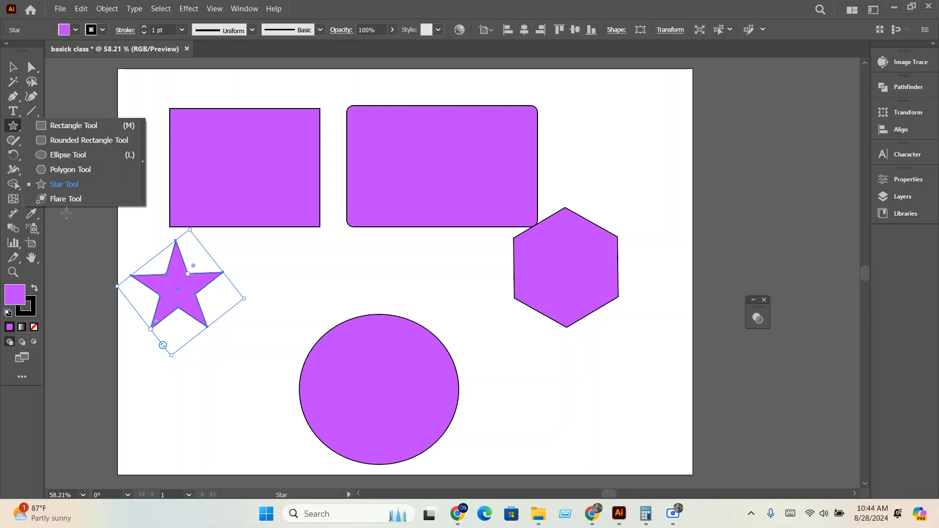
Arrange the star, circle and hexagon in a row below the two rectangles
click(13, 67)
click(275, 307)
drag(198, 290, 233, 317)
drag(582, 278, 554, 327)
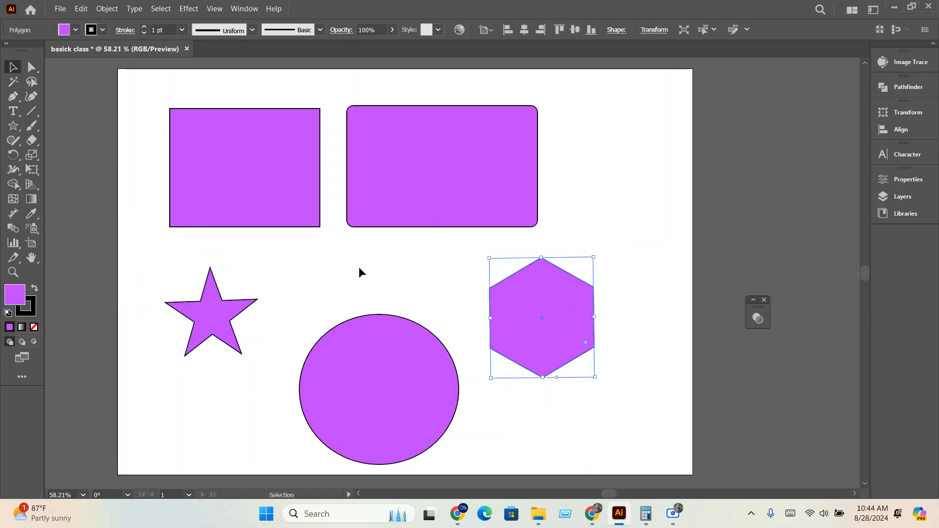
drag(374, 329, 347, 271)
drag(558, 333, 540, 340)
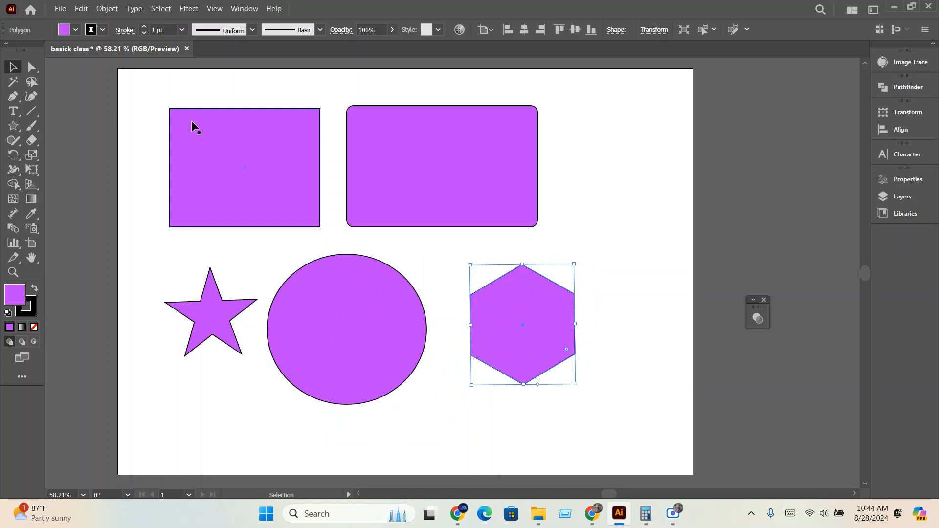
Make the plain rectangle slightly narrower, nudge it upward and fill it with light orange
click(218, 120)
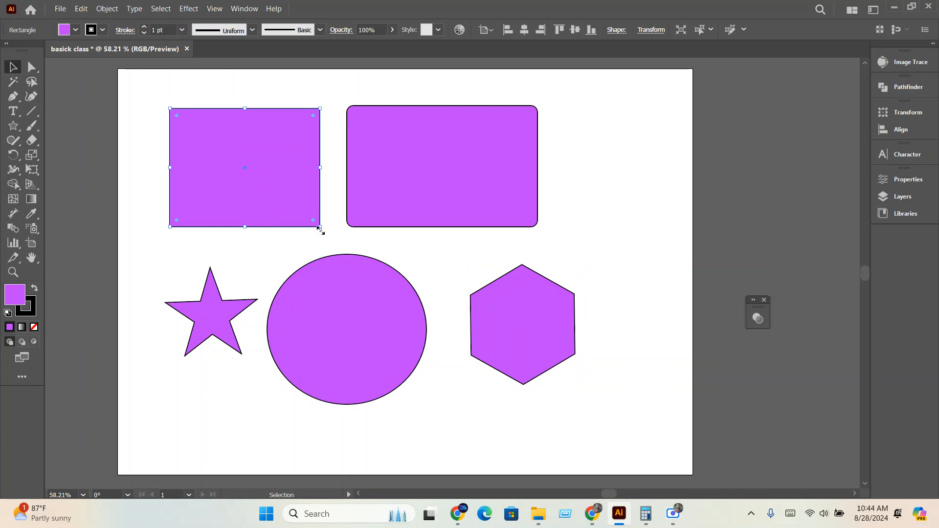
mouse_move(320, 227)
mouse_down()
mouse_move(239, 168)
mouse_move(262, 224)
mouse_move(298, 232)
mouse_move(316, 224)
mouse_move(306, 229)
mouse_up()
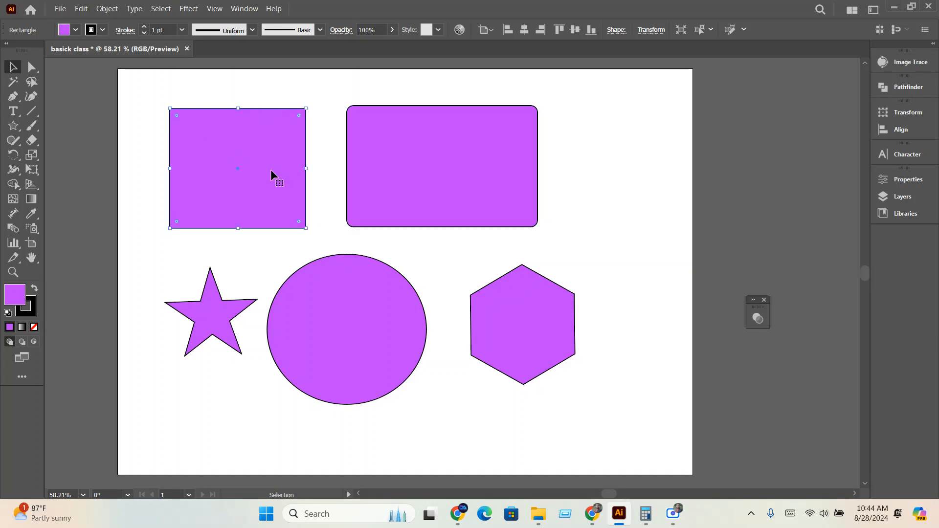
drag(271, 169, 272, 167)
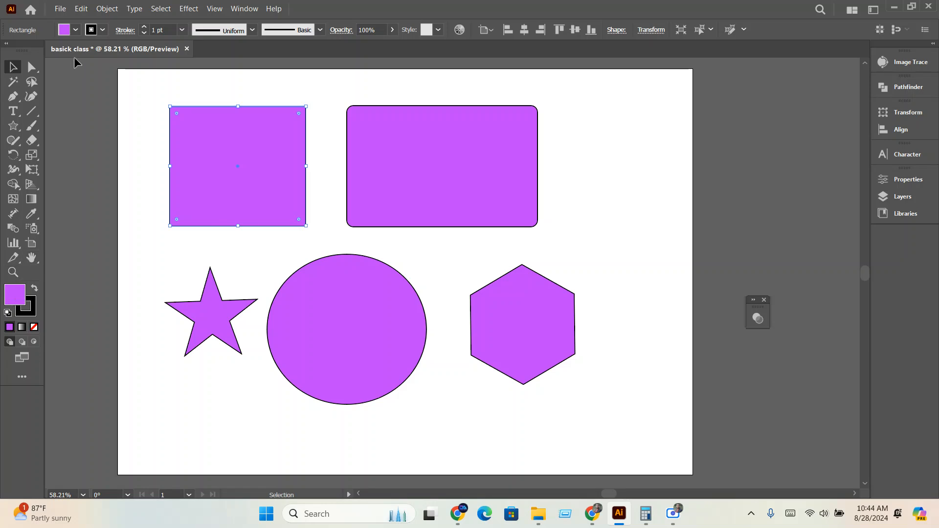
click(75, 30)
click(120, 51)
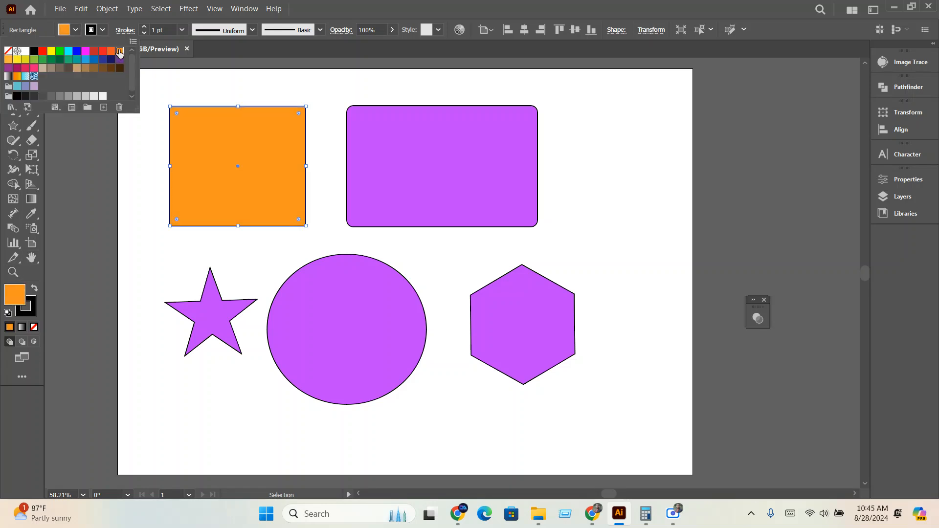
Fill the circle with green and deselect it
click(337, 280)
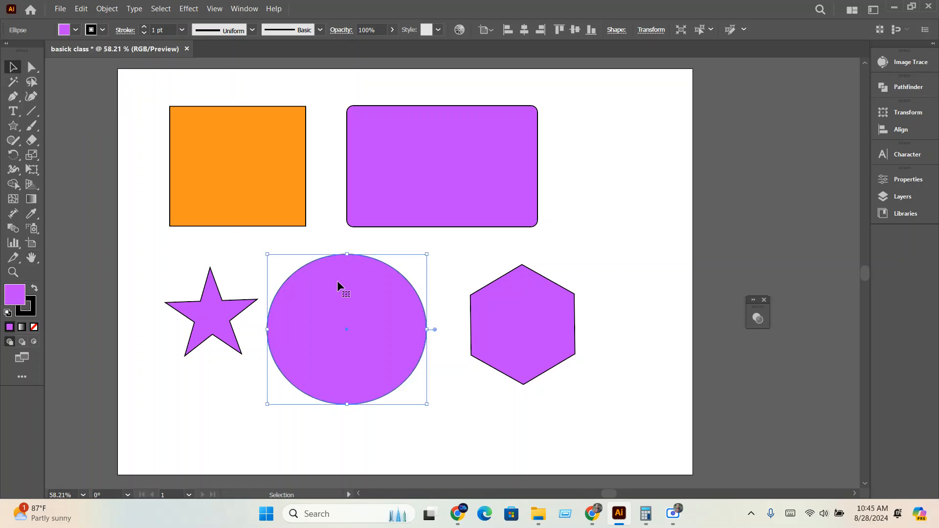
click(69, 32)
click(67, 61)
click(449, 235)
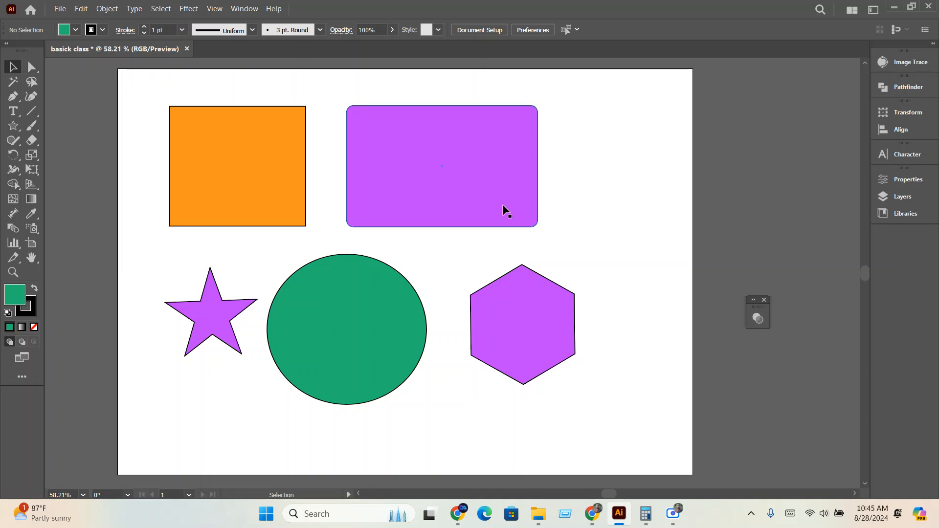
Change the plain rectangle's fill to dark blue
click(219, 177)
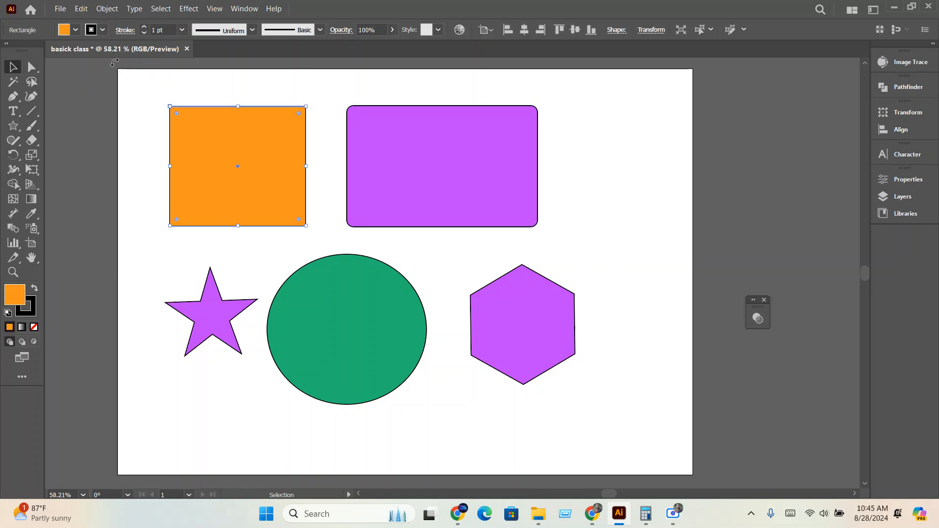
click(72, 30)
click(102, 58)
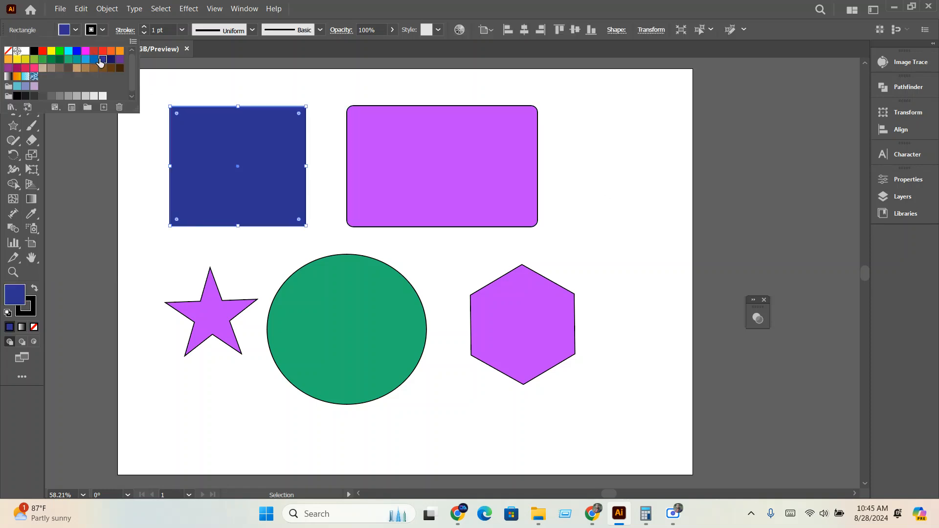
Fill the rounded rectangle with orange and move it further right, above the hexagon
click(448, 210)
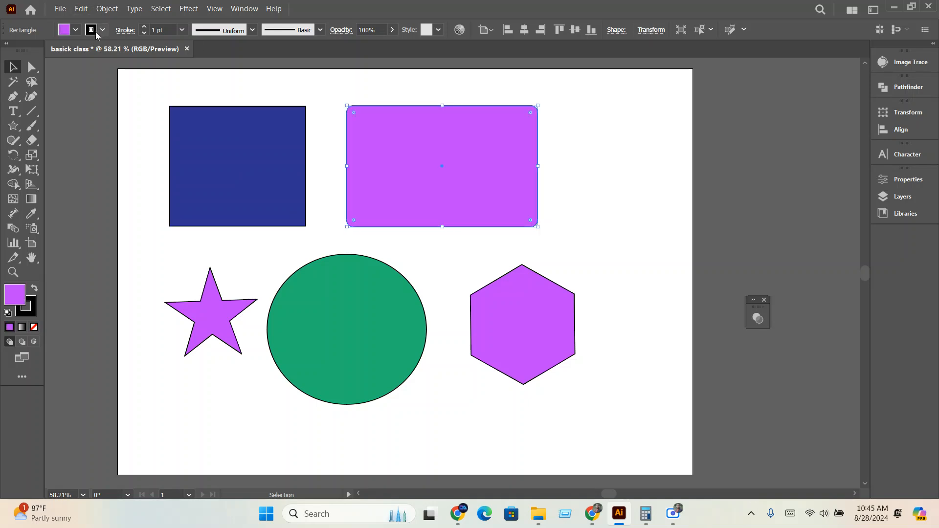
click(76, 31)
click(111, 51)
click(507, 266)
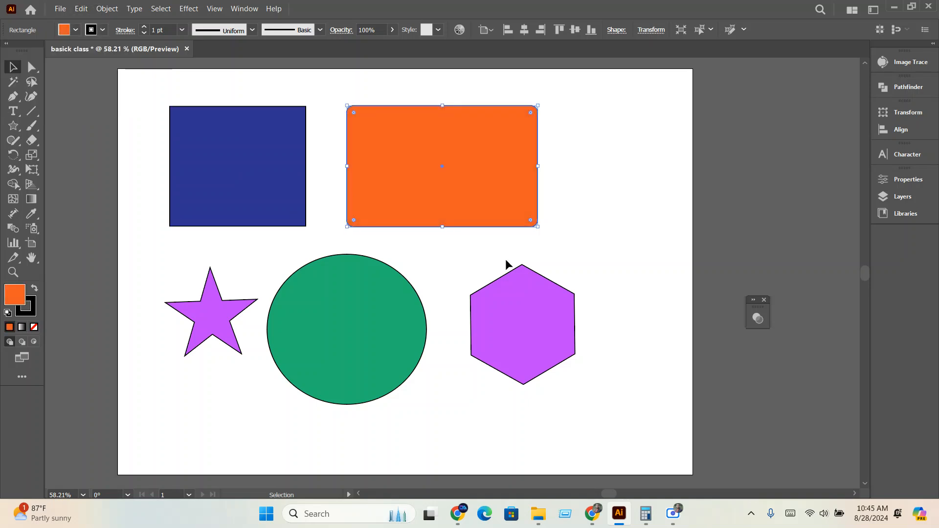
drag(412, 193, 488, 169)
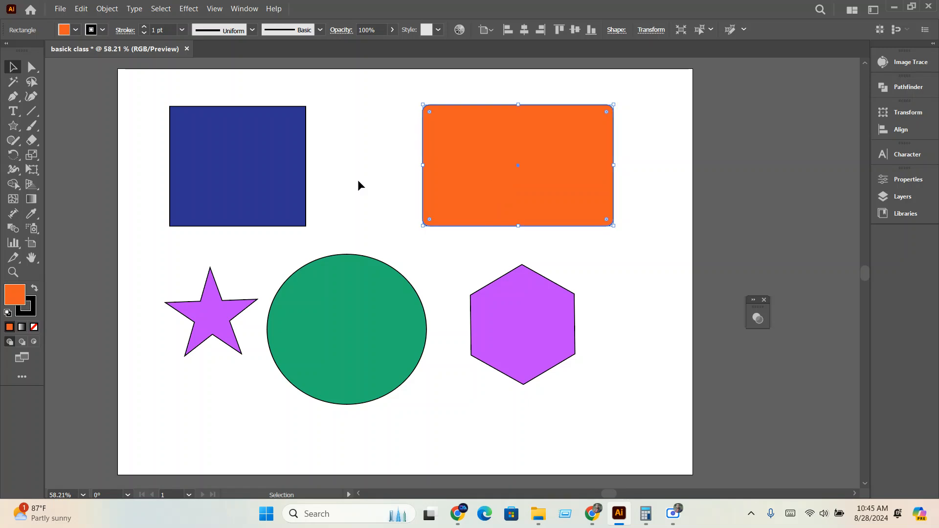
Move the dark blue rectangle slightly up and to the right, fill it with light blue and deselect it
mouse_move(307, 170)
mouse_down()
mouse_move(328, 153)
mouse_move(309, 170)
mouse_up()
click(75, 30)
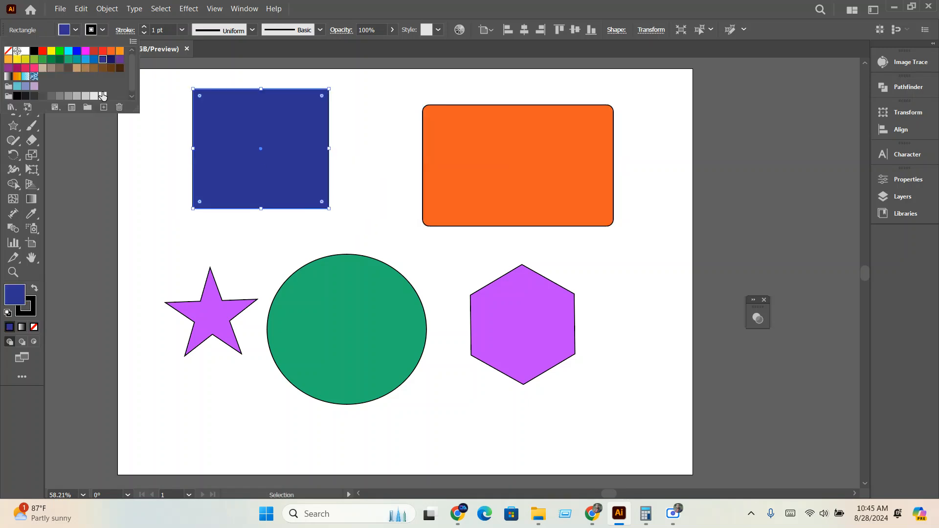
click(83, 61)
click(387, 233)
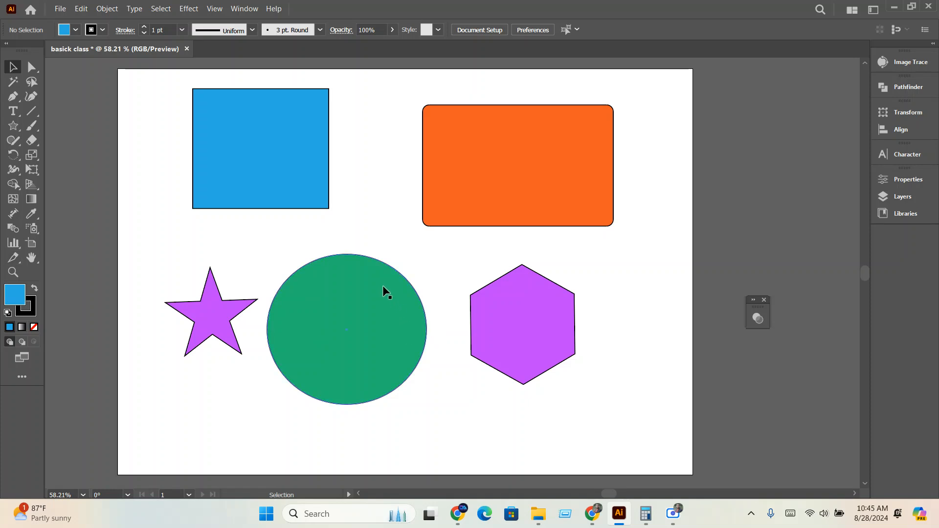
Examine the shapes at different magnifications by zooming in and out and panning across the artboard
scroll(356, 277, up, 3)
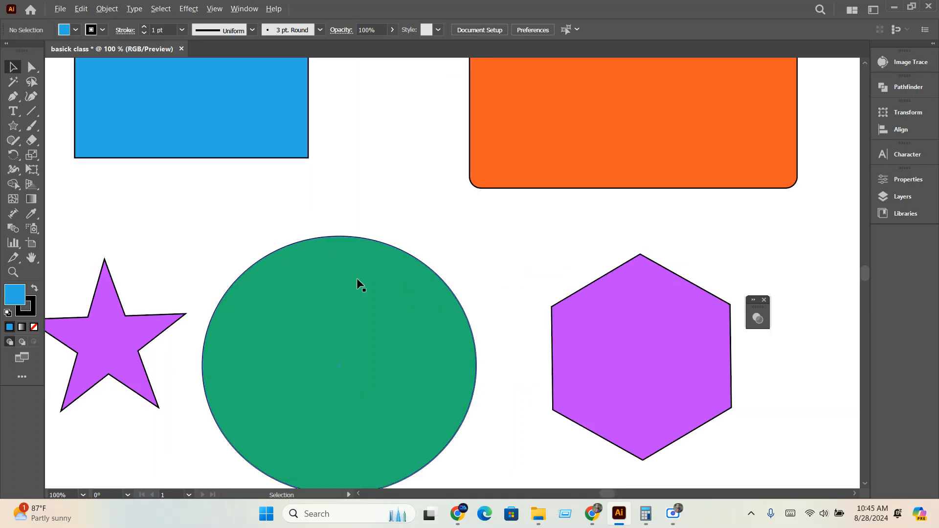
click(12, 274)
click(356, 194)
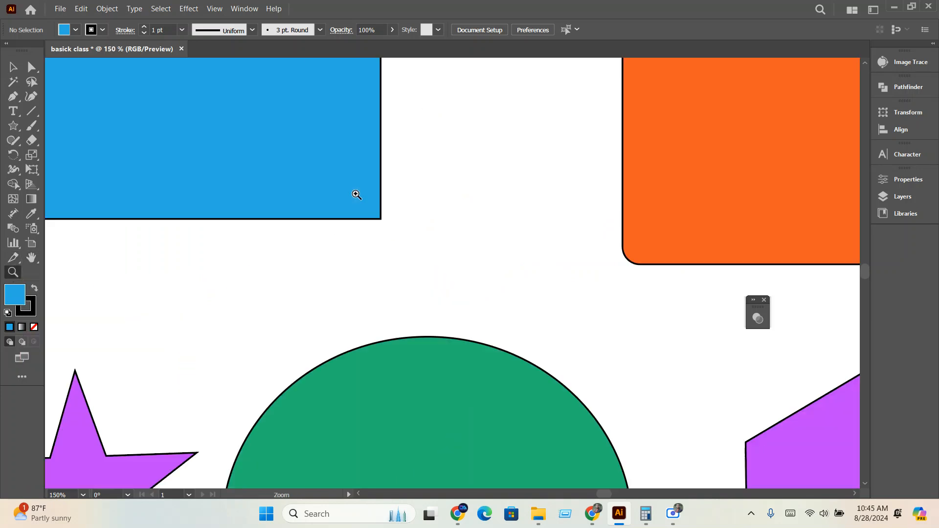
alt+click(471, 213)
alt+click(470, 213)
alt+click(469, 210)
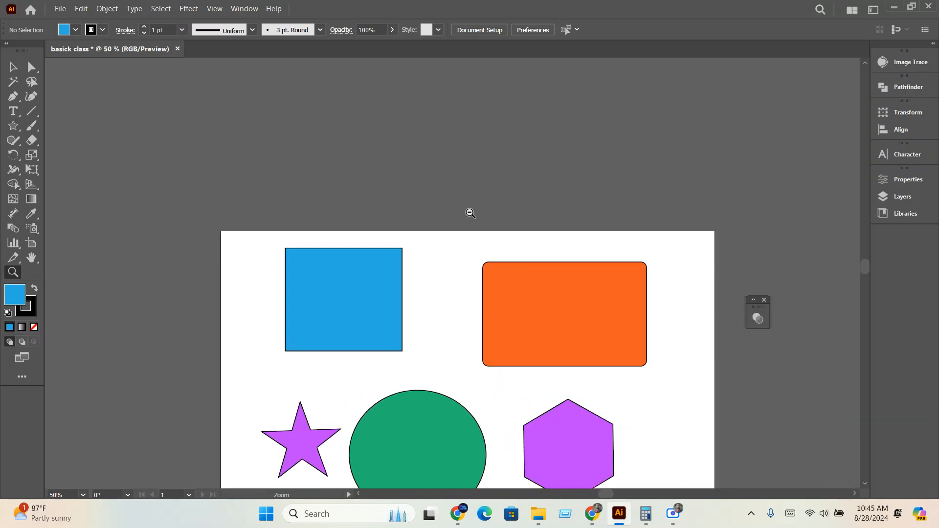
scroll(468, 223, down, 2)
click(443, 365)
click(442, 365)
click(443, 365)
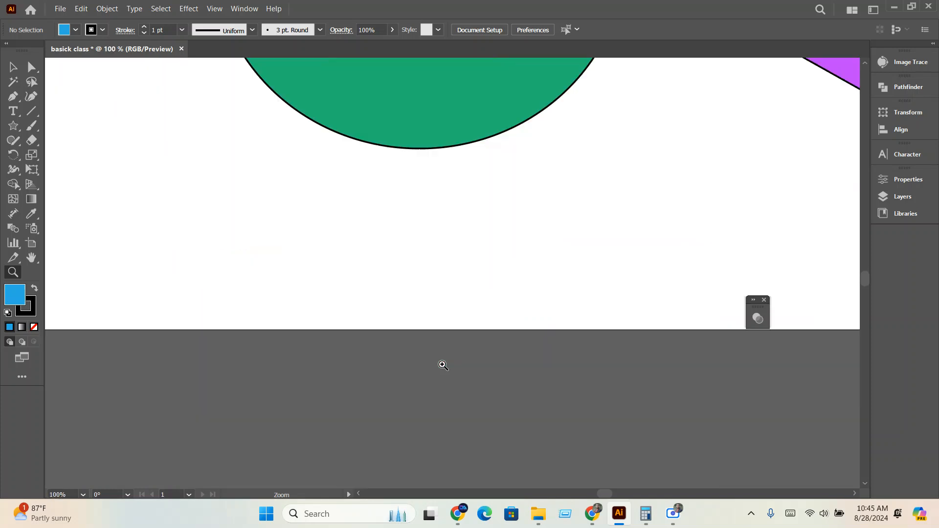
scroll(446, 339, up, 2)
scroll(450, 347, up, 2)
scroll(452, 362, down, 3)
drag(359, 202, 381, 282)
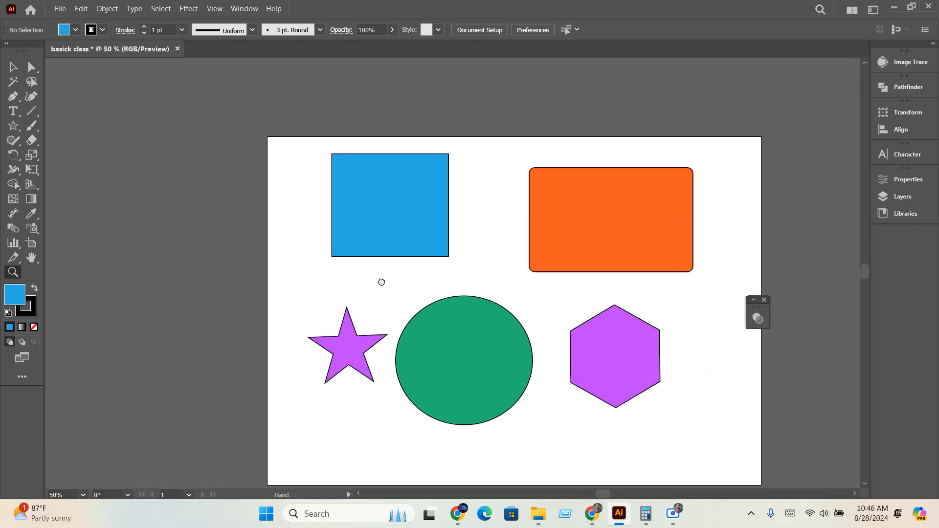
scroll(424, 236, up, 4)
scroll(425, 235, up, 2)
Enlarge the blue rectangle slightly from its lower-right corner with the Selection tool
click(13, 67)
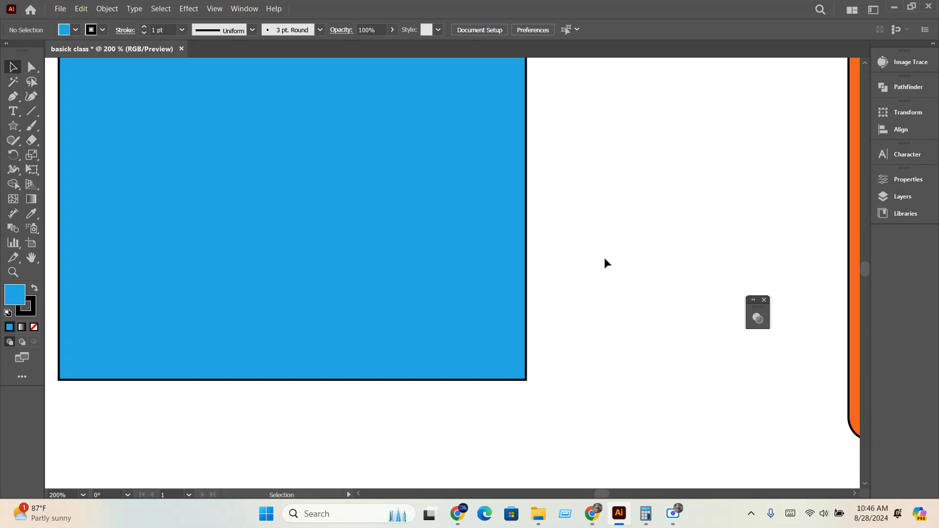
scroll(603, 262, up, 3)
scroll(603, 262, down, 2)
click(512, 230)
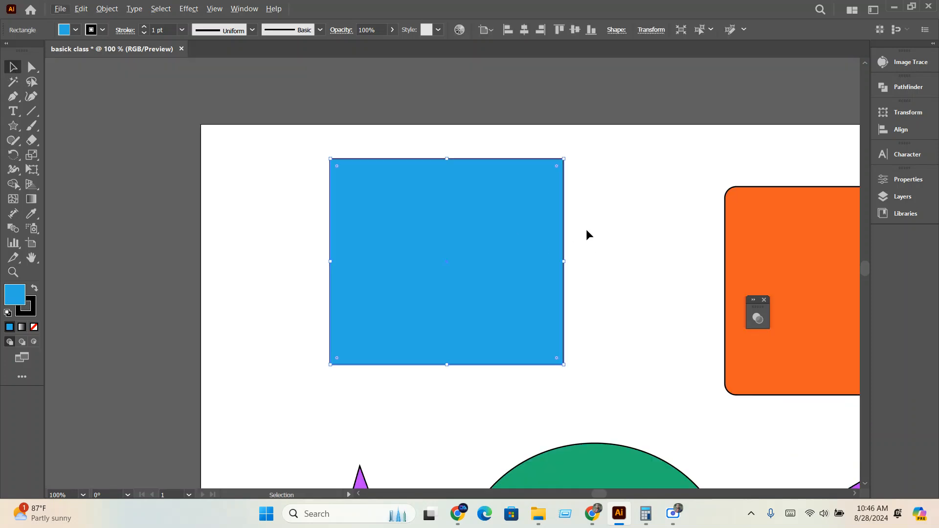
click(590, 215)
click(528, 210)
mouse_move(563, 365)
mouse_down()
mouse_move(572, 374)
mouse_move(547, 363)
mouse_move(574, 367)
mouse_up()
Try reshaping the blue rectangle by pulling its upper-right anchor outward with the Direct Selection tool, and undo the distortion
click(31, 67)
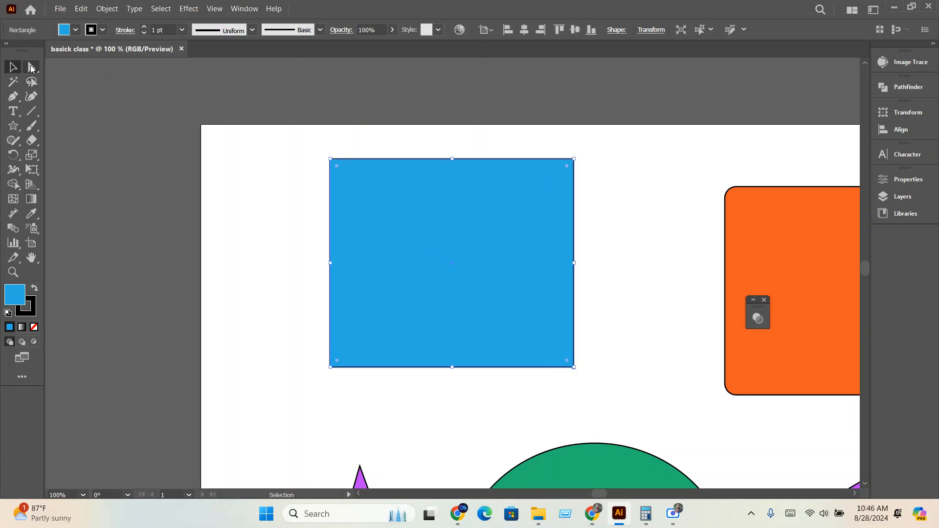
click(149, 242)
click(338, 254)
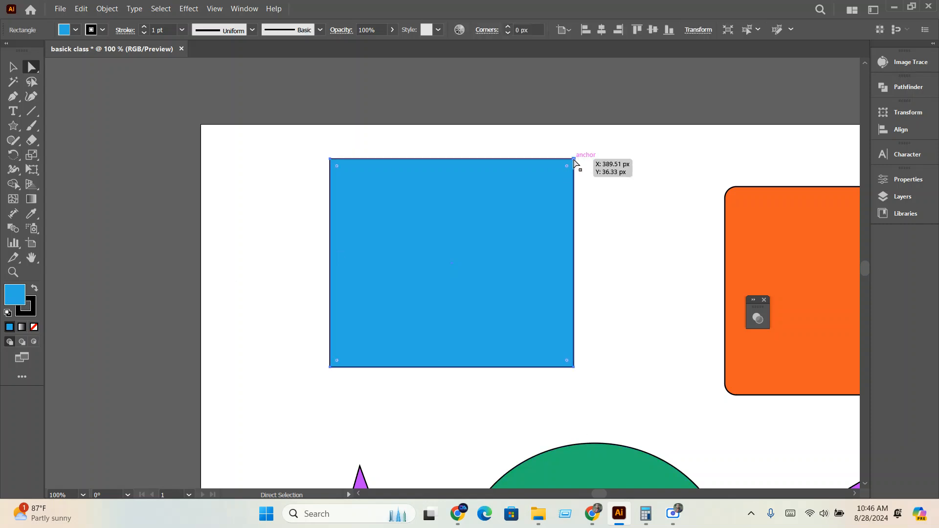
drag(574, 160, 579, 129)
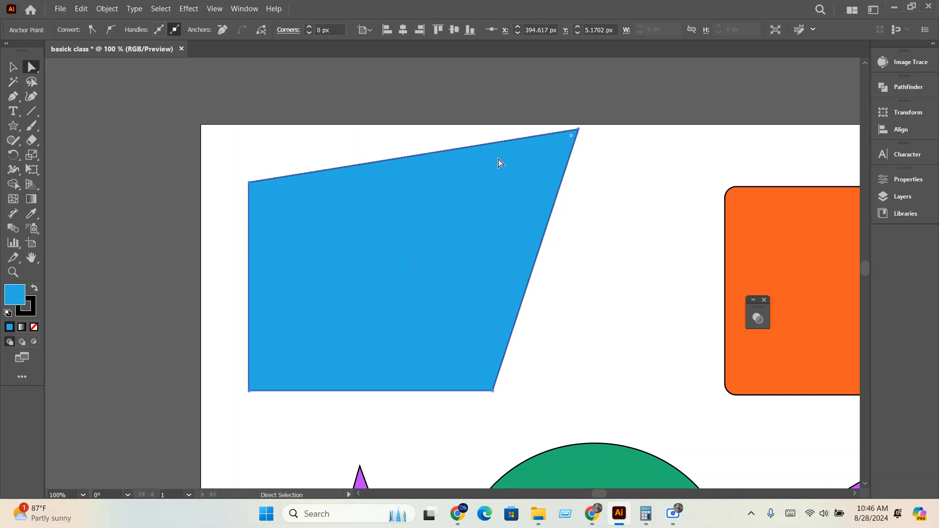
key(ctrl+z)
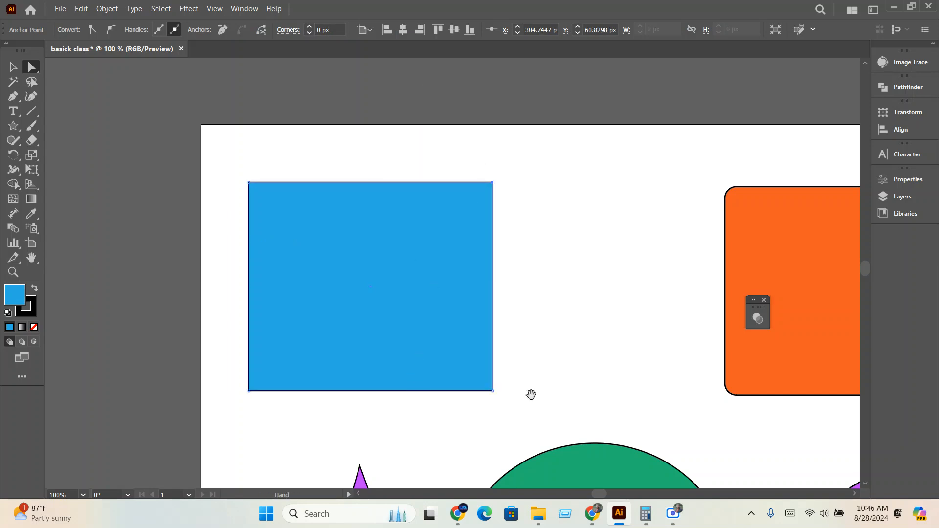
Shift the blue rectangle slightly to the right, change its fill to light orange and return to the Selection tool
drag(531, 394, 443, 307)
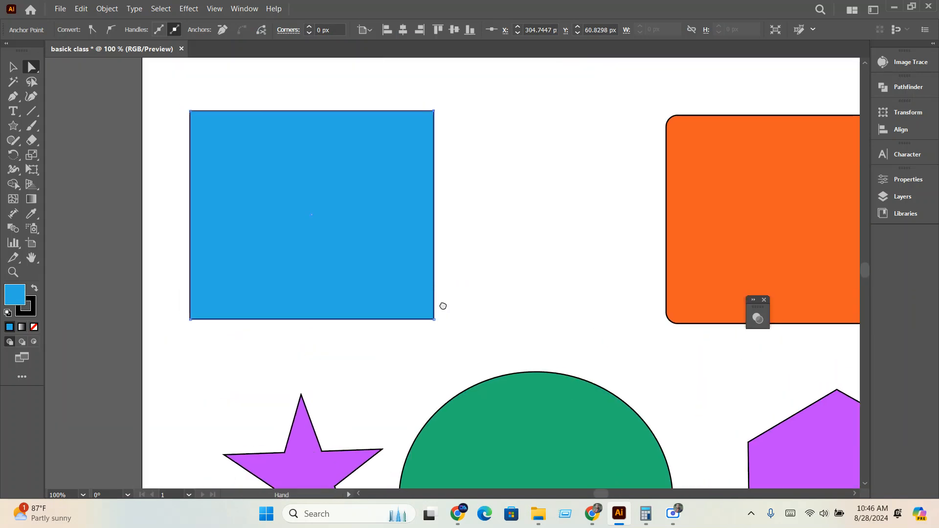
click(382, 256)
click(76, 30)
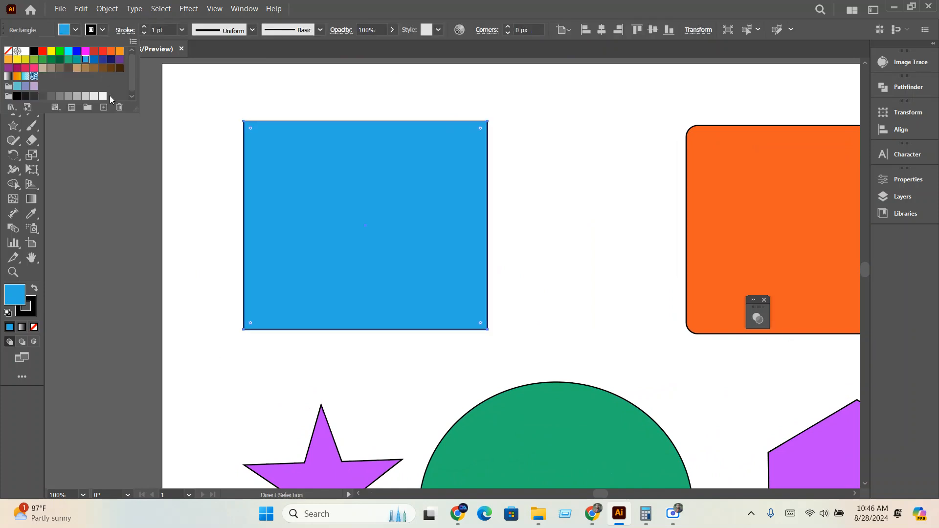
click(94, 59)
click(94, 68)
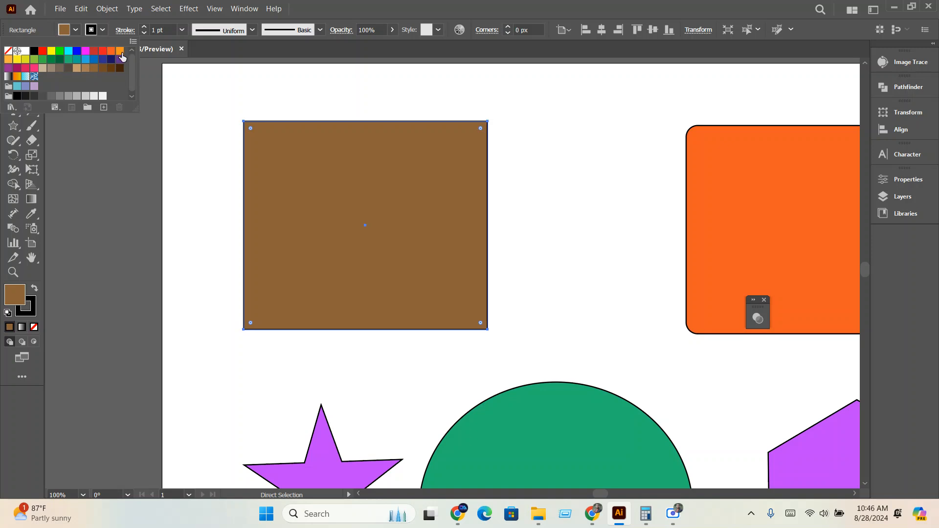
click(120, 51)
key(v)
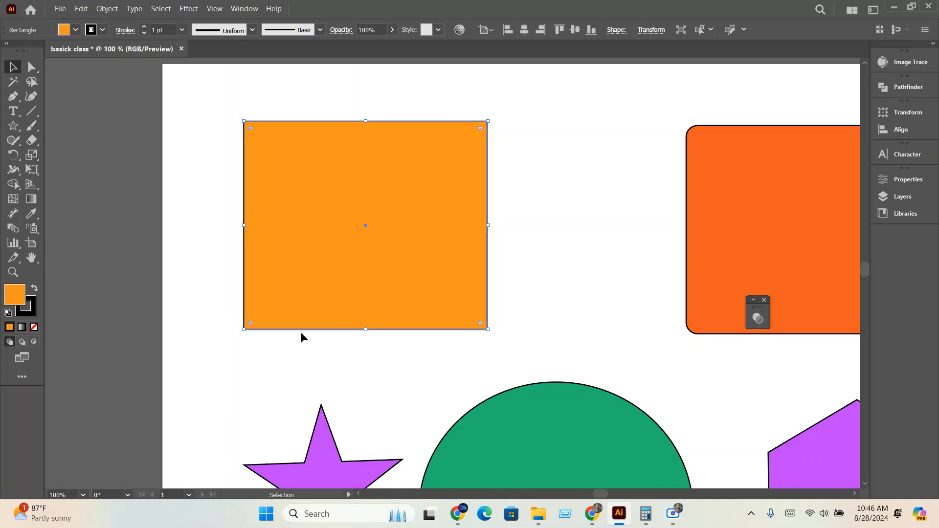
mouse_move(593, 512)
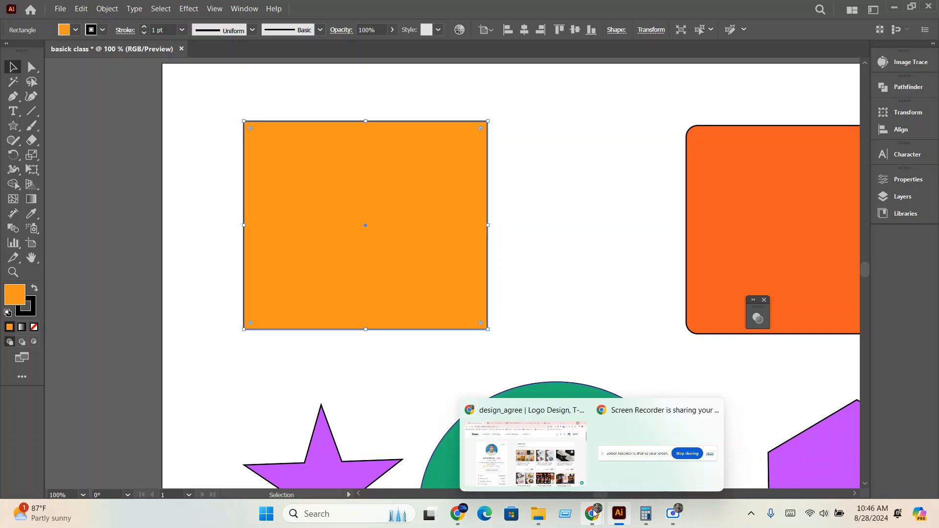
mouse_move(512, 462)
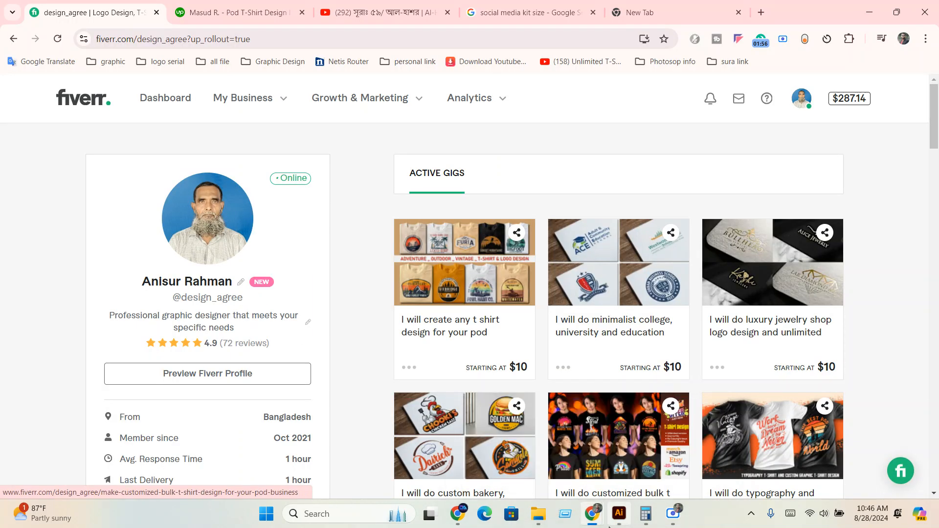
mouse_move(600, 521)
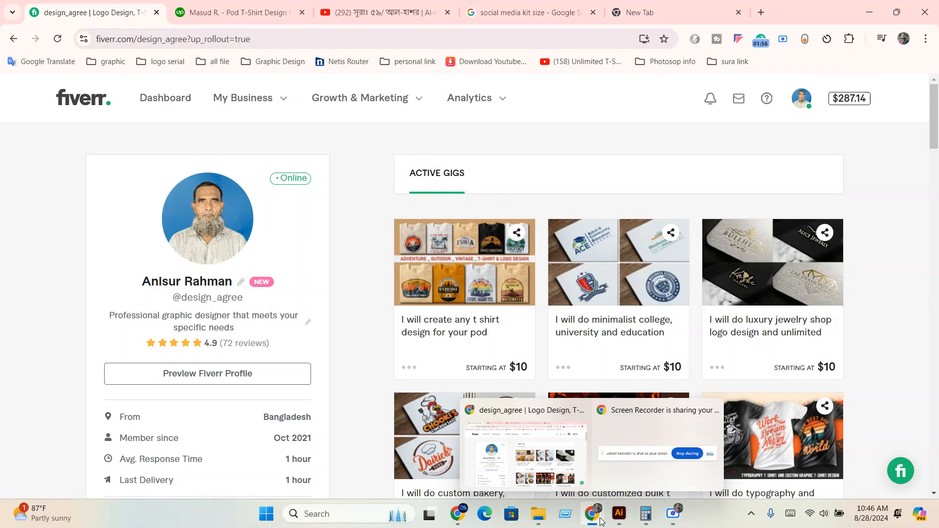
click(673, 513)
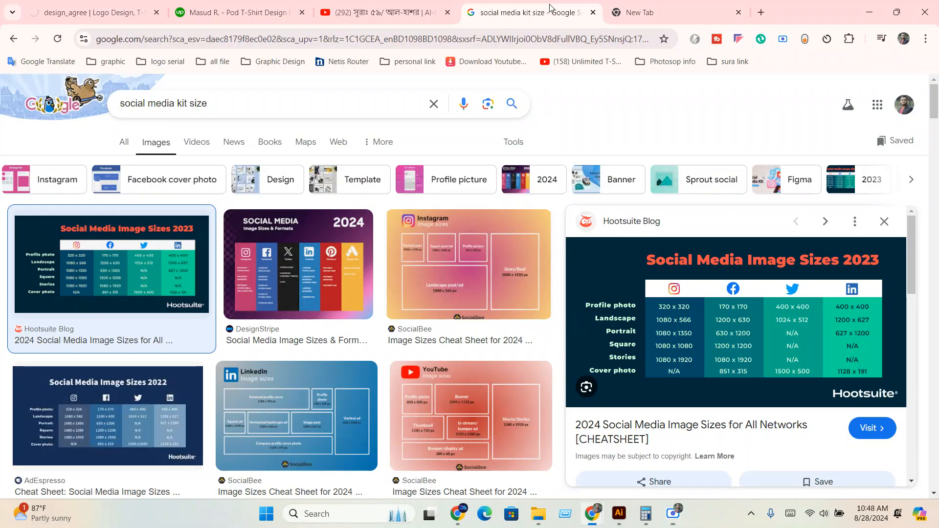
click(615, 518)
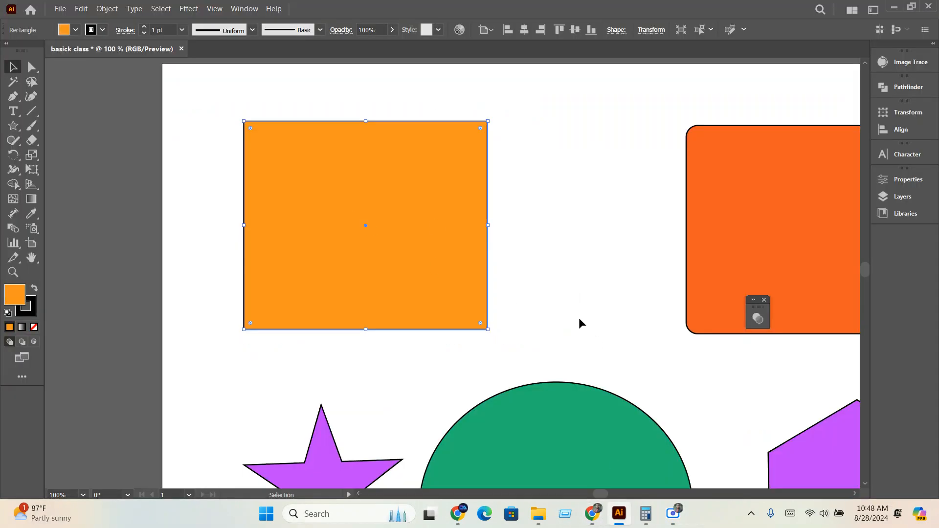
click(666, 521)
click(665, 521)
Examine the circle and the orange rectangle by zooming in and out and panning across the artboard
scroll(470, 221, down, 5)
scroll(469, 222, right, 4)
scroll(476, 292, up, 1)
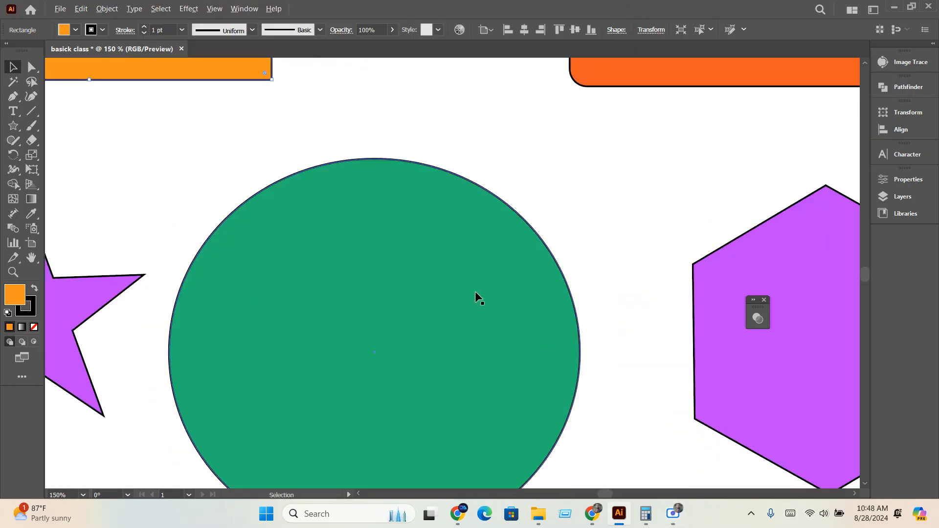
scroll(474, 291, down, 2)
drag(338, 111, 492, 251)
scroll(385, 190, up, 2)
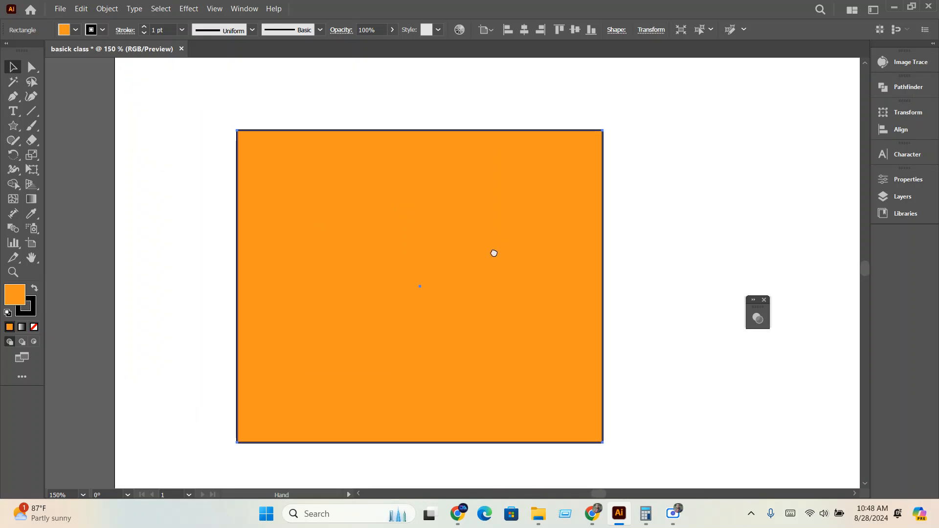
scroll(488, 255, up, 1)
scroll(488, 268, down, 3)
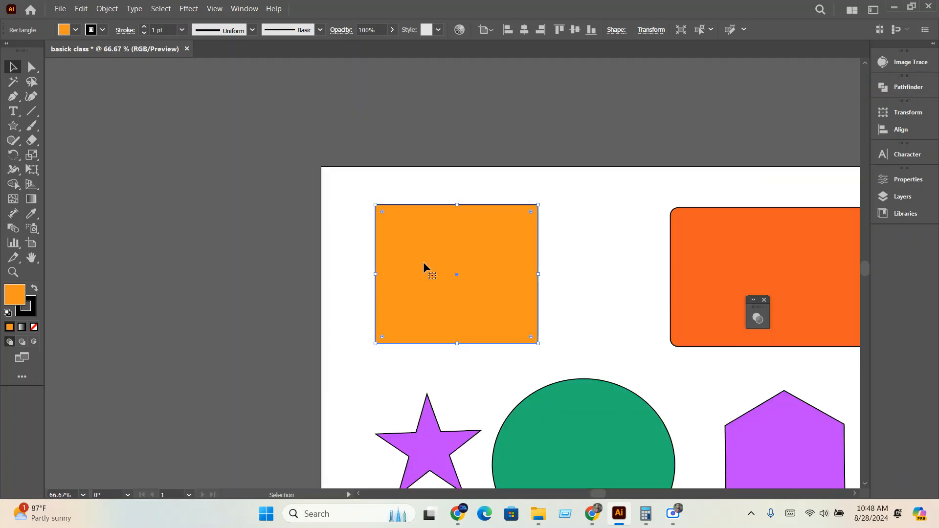
Magnify the orange rectangle to 150% with the Zoom tool, reposition the view with the Hand tool and clear the selection
key(z)
click(472, 256)
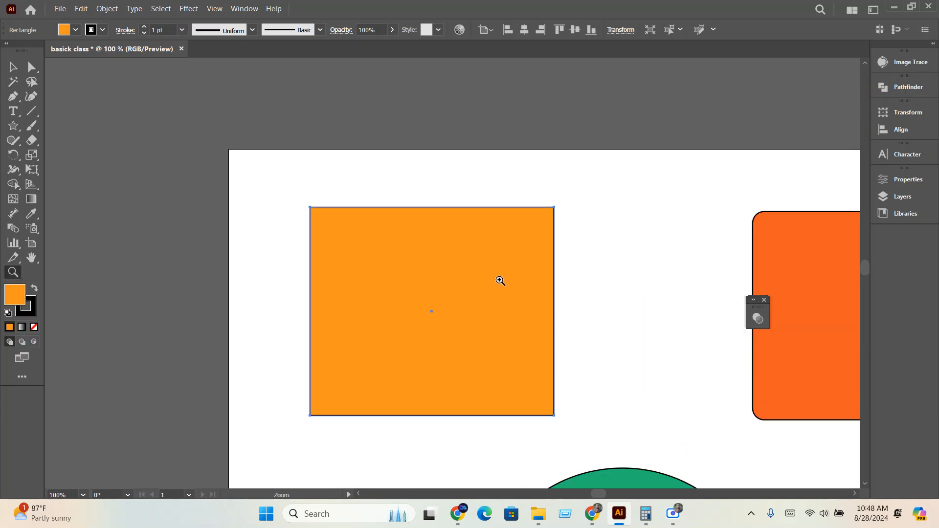
click(498, 279)
click(14, 67)
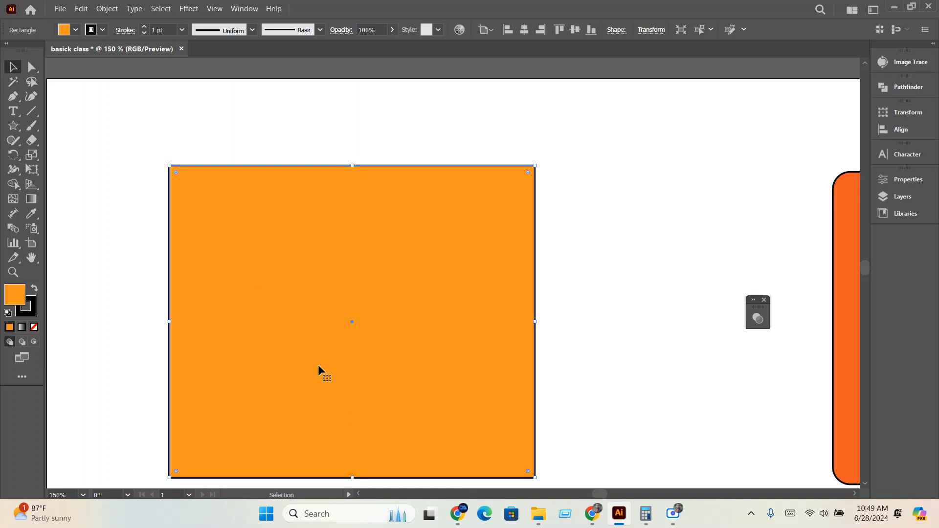
click(32, 262)
drag(293, 327, 331, 274)
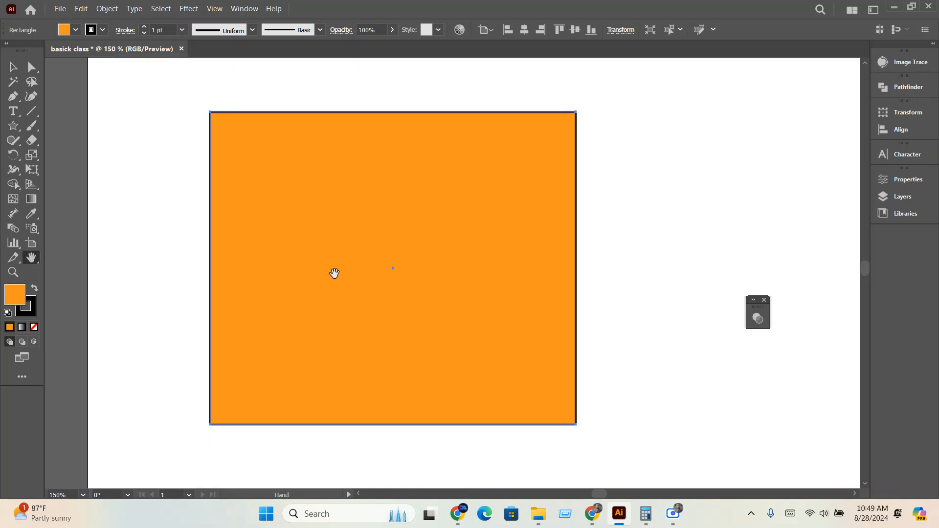
click(13, 70)
click(684, 141)
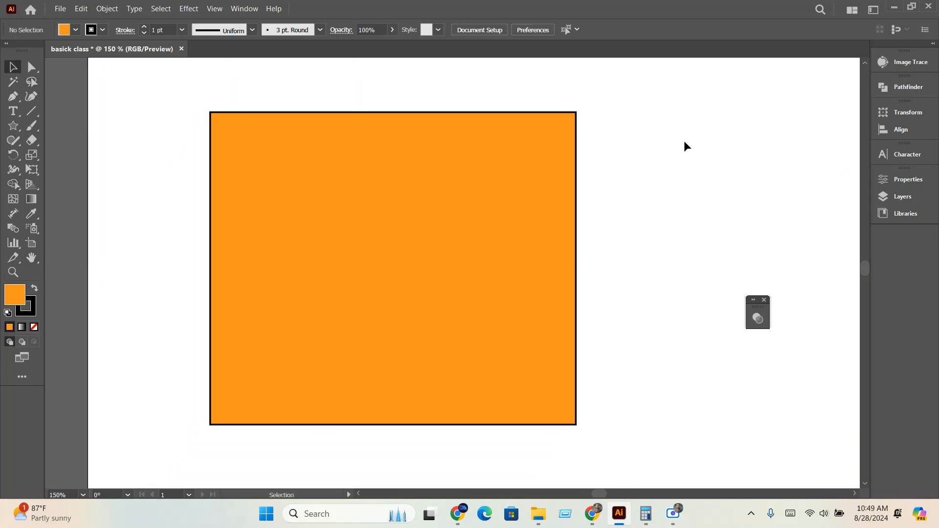
Nudge the orange rectangle slightly left with the Direct Selection tool and shrink it from its lower-right corner with the Selection tool
click(344, 180)
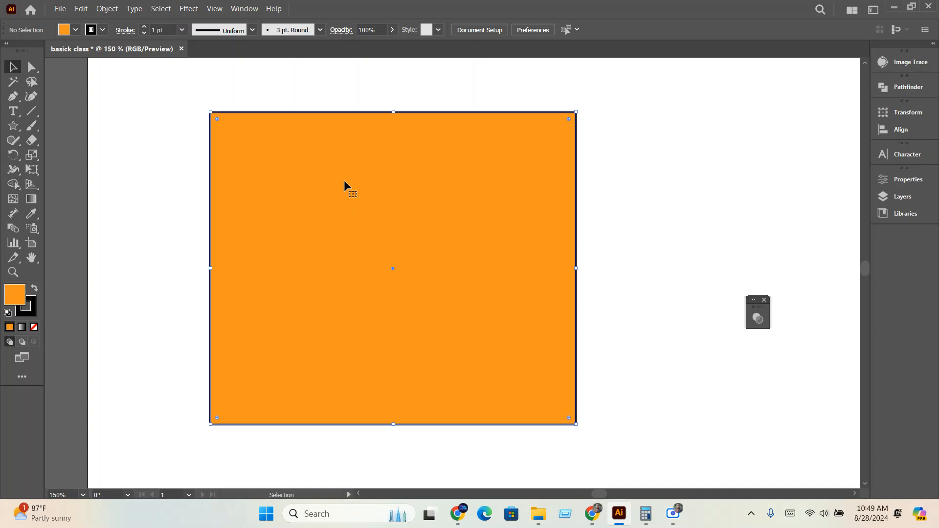
click(30, 73)
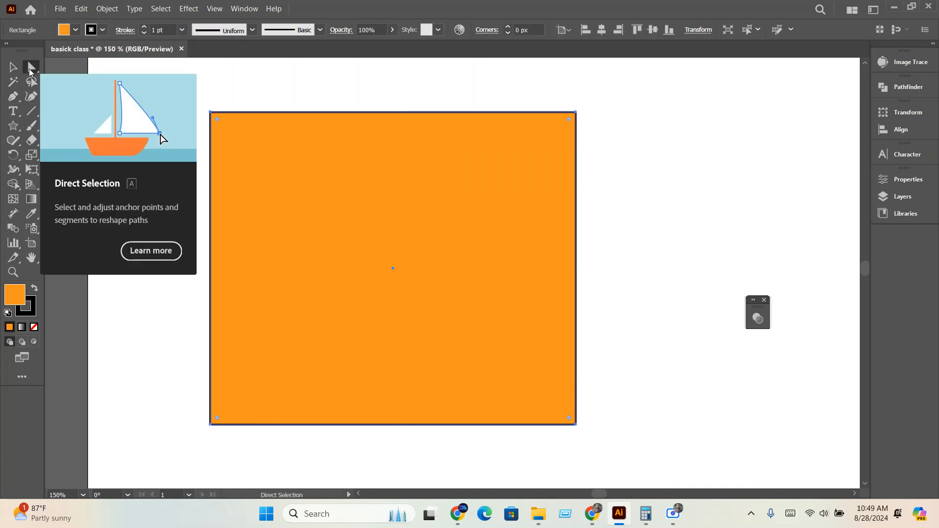
drag(393, 164, 390, 163)
click(572, 113)
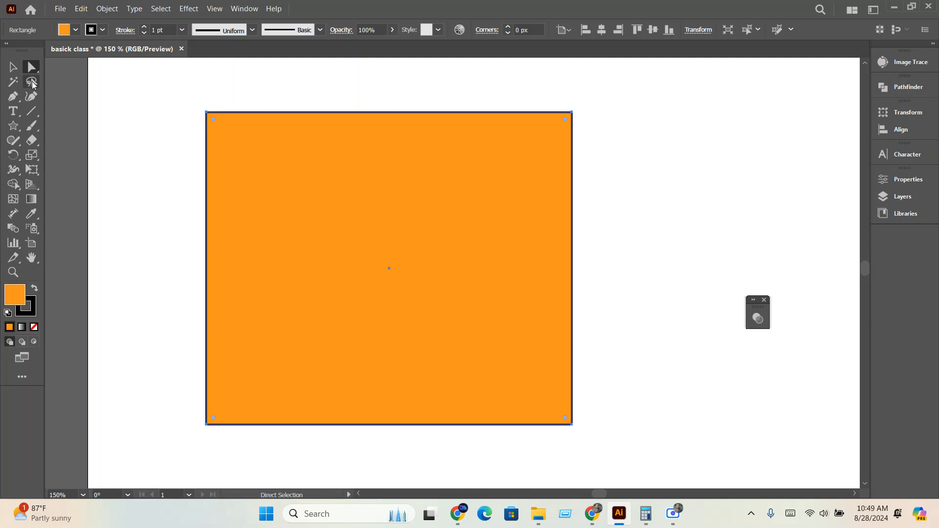
click(10, 68)
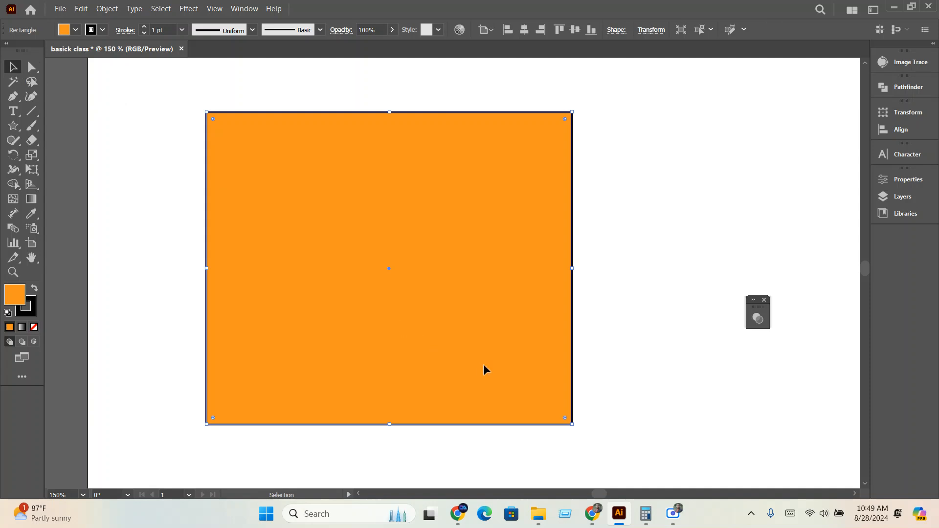
drag(572, 426, 489, 362)
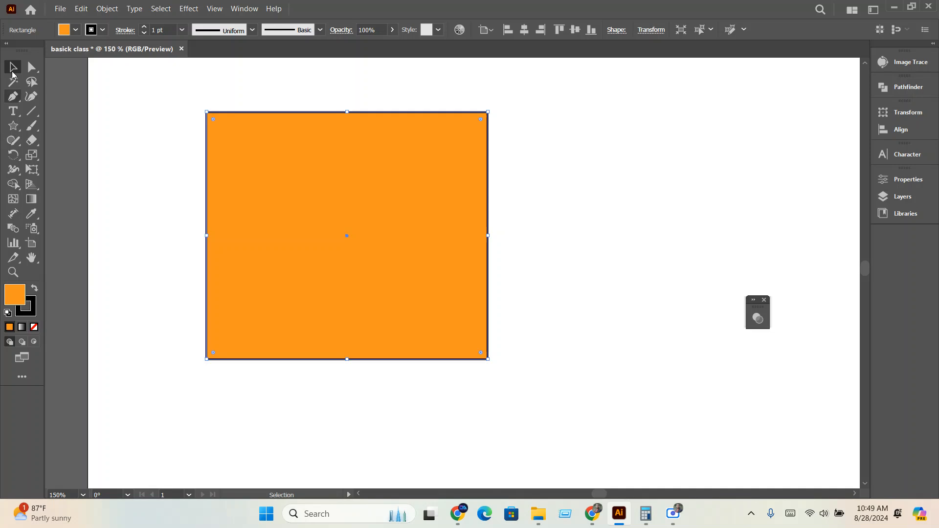
Try pulling the orange rectangle's upper-right anchor far inward with the Direct Selection tool, and undo the distortion
click(31, 67)
click(104, 277)
click(374, 278)
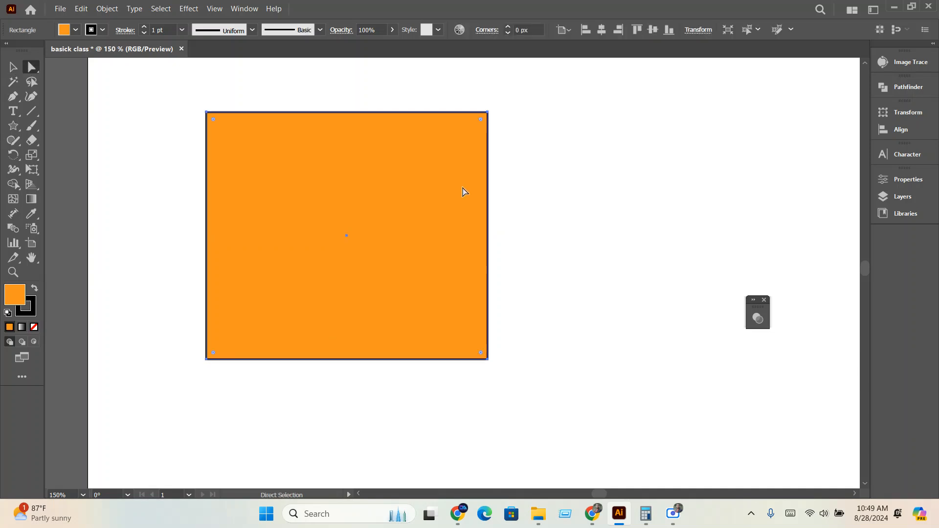
click(488, 113)
drag(489, 114, 287, 284)
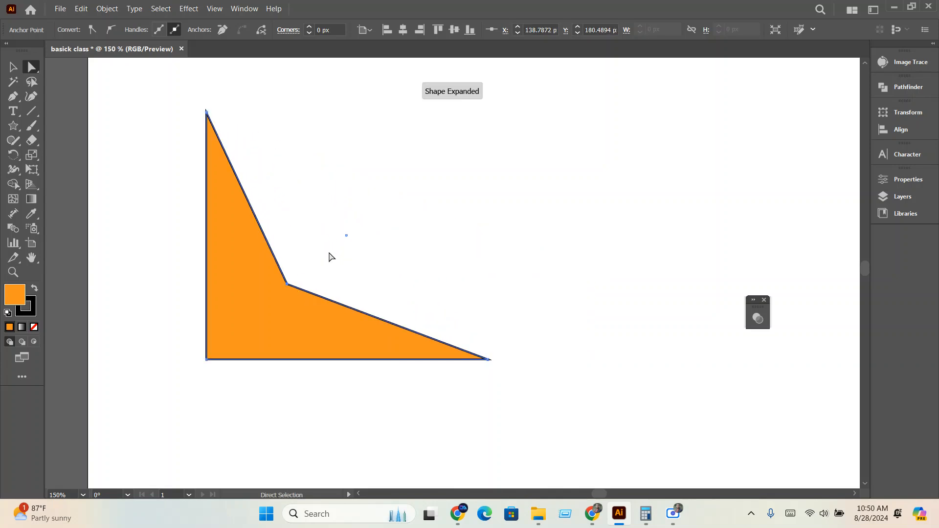
click(332, 257)
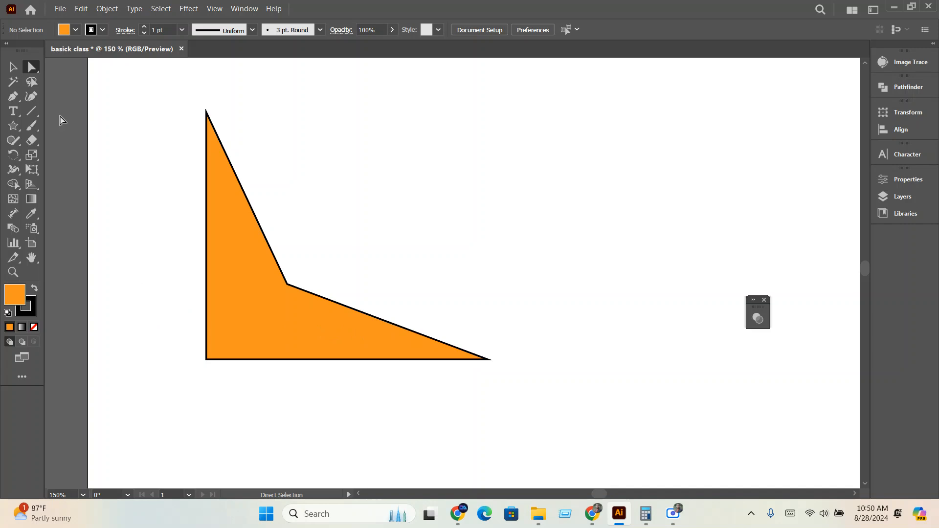
key(ctrl+z)
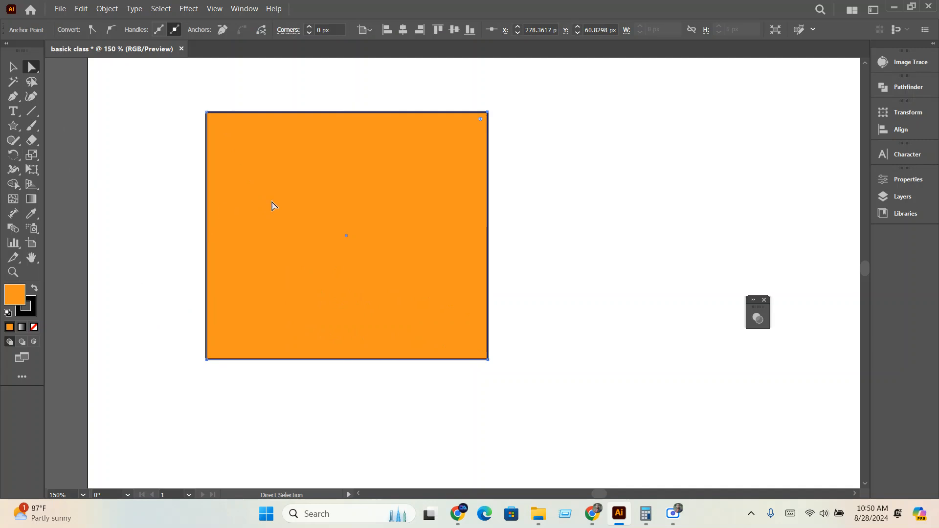
Move the orange rectangle to the right, keeping its height on the artboard, and return to the Selection tool
drag(272, 206, 413, 205)
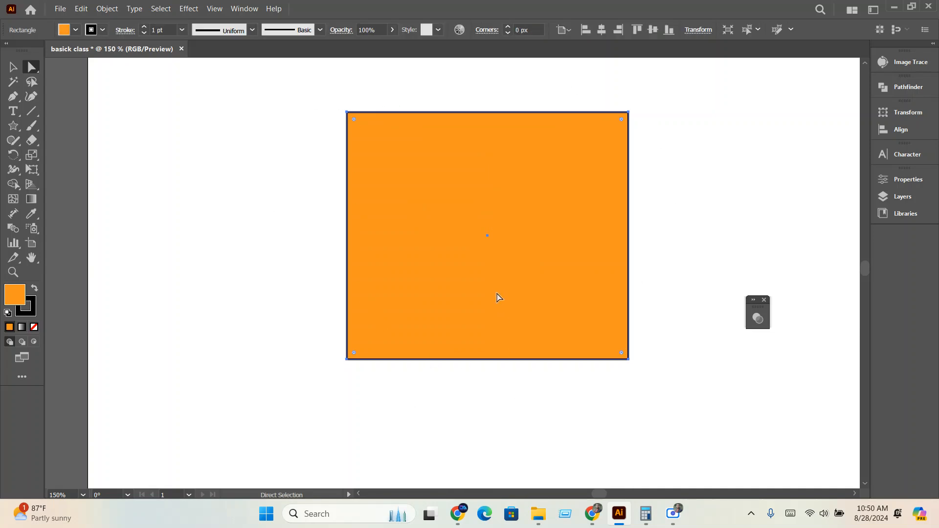
drag(497, 296, 482, 296)
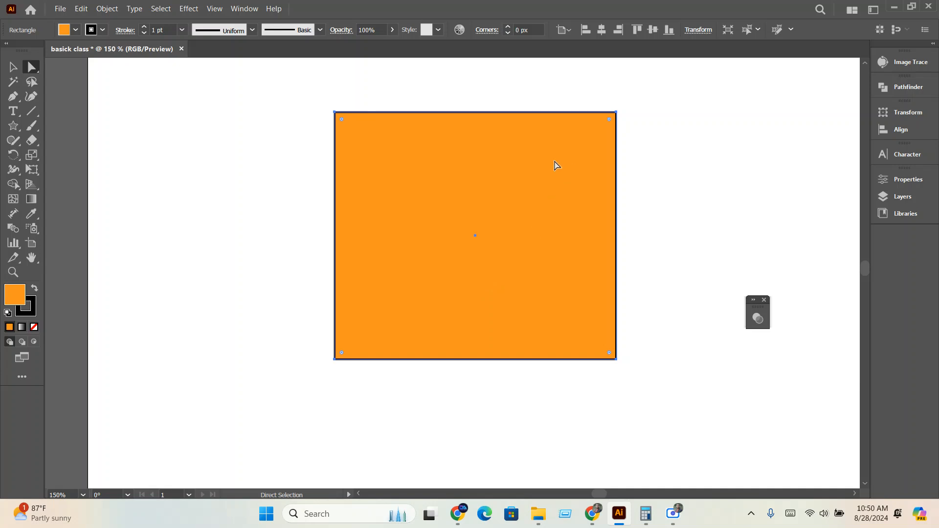
click(14, 69)
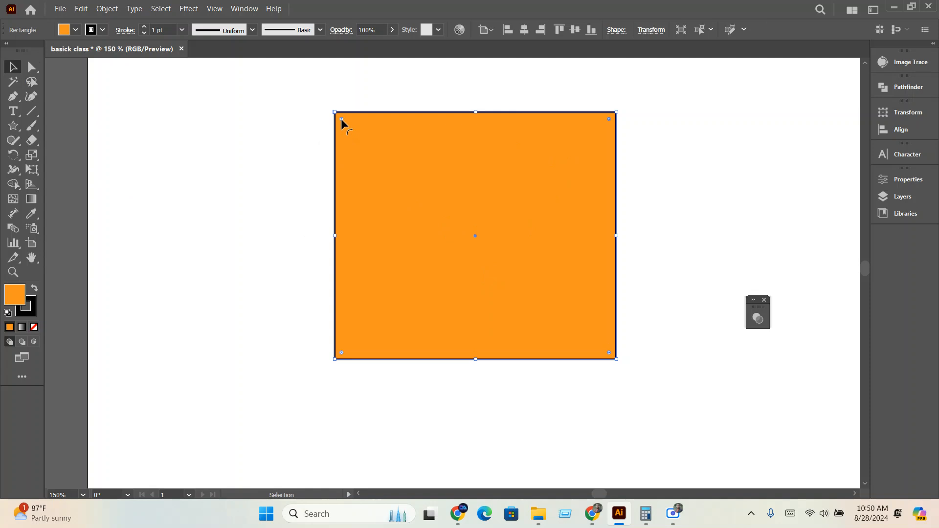
Try rounding all four corners of the orange rectangle to the maximum with a corner widget, and undo the rounding
drag(341, 119, 485, 281)
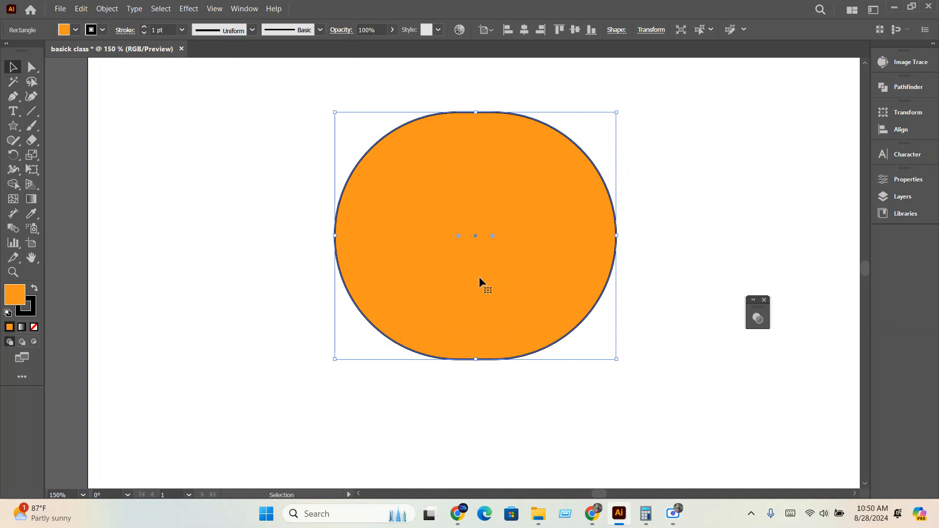
key(ctrl+z)
key(ctrl+z)
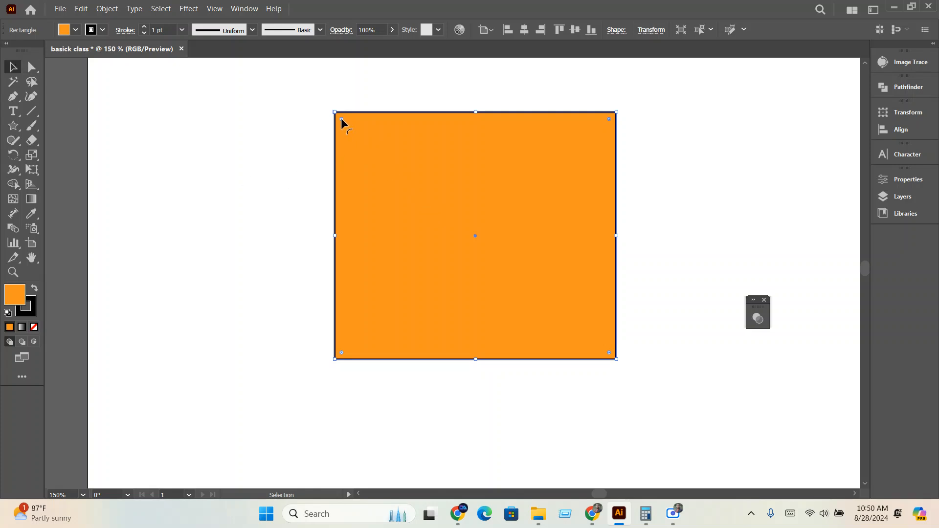
Try fully rounding only the rectangle's upper-left corner and only its upper-right corner, undoing each rounding
drag(341, 118, 655, 373)
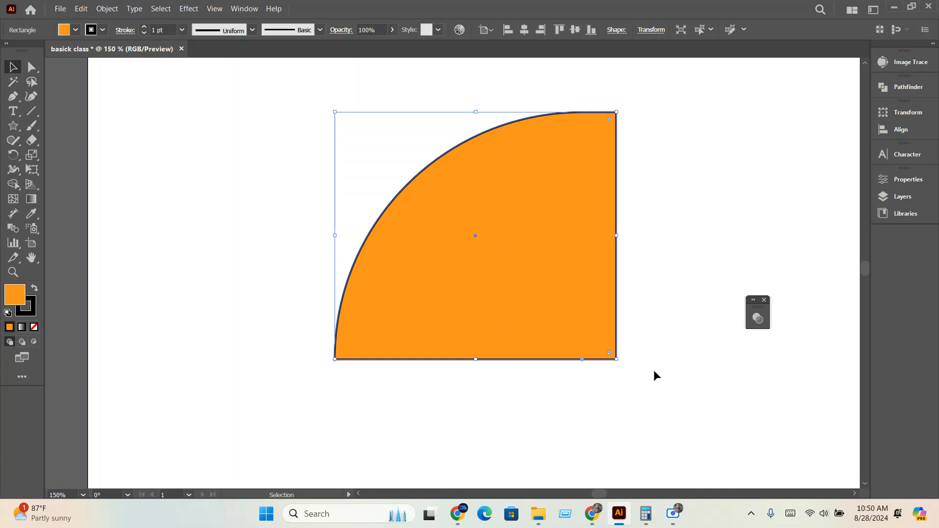
key(ctrl+z)
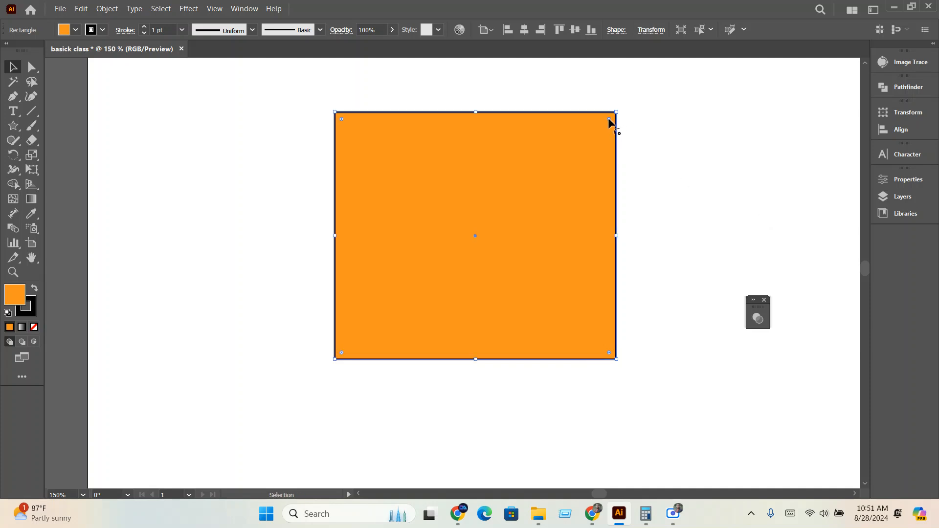
drag(608, 118, 325, 377)
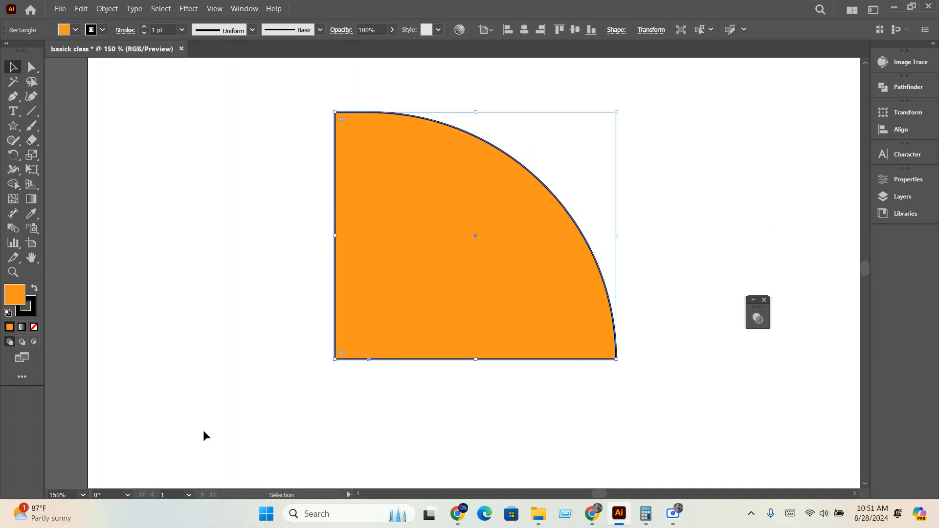
key(ctrl+z)
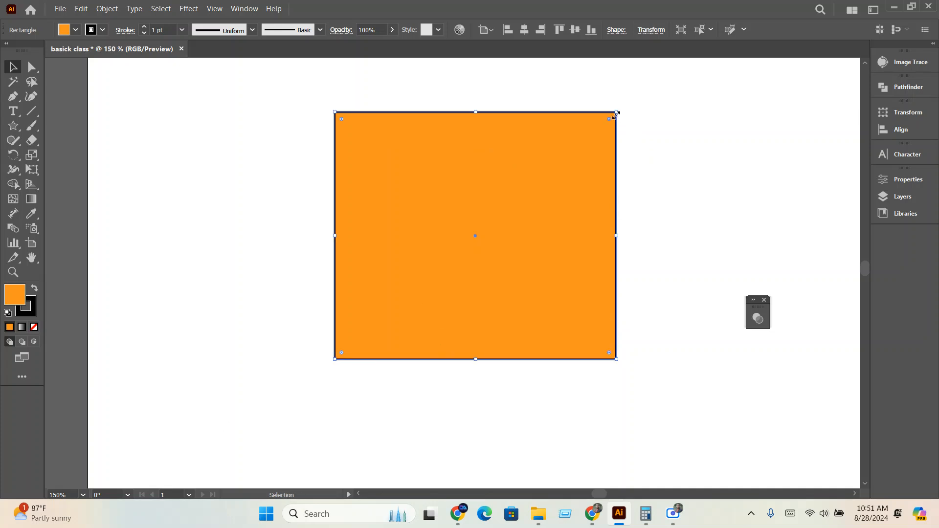
Try rounding both right-hand corners of the rectangle together with the Direct Selection tool, undo the rounding and deselect everything
click(637, 366)
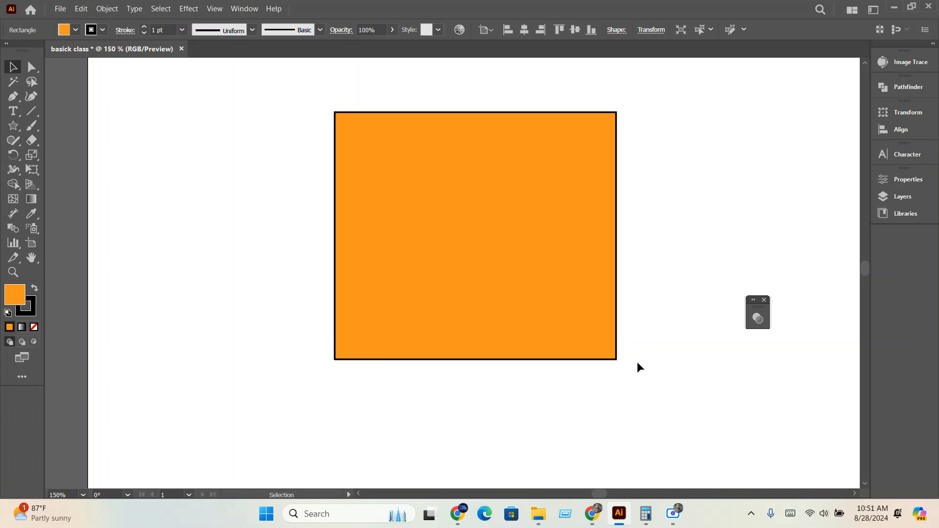
click(33, 72)
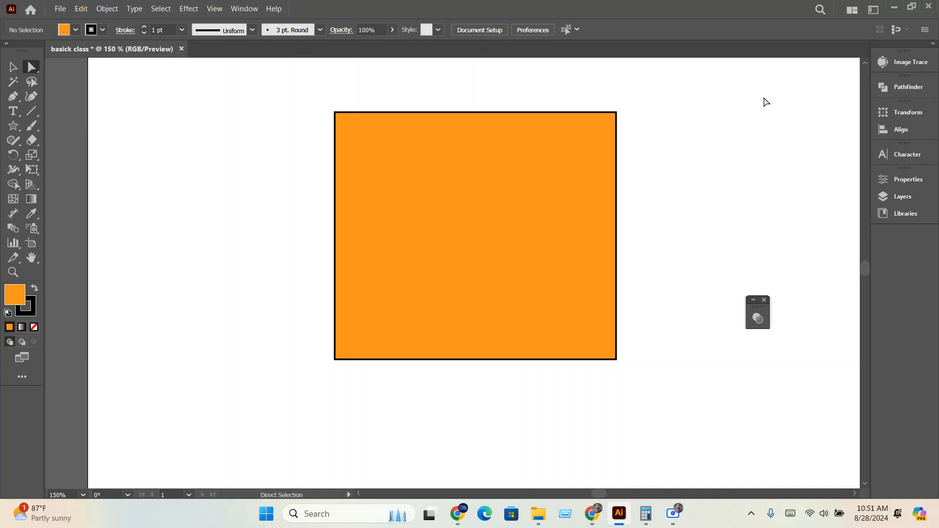
drag(712, 96, 583, 409)
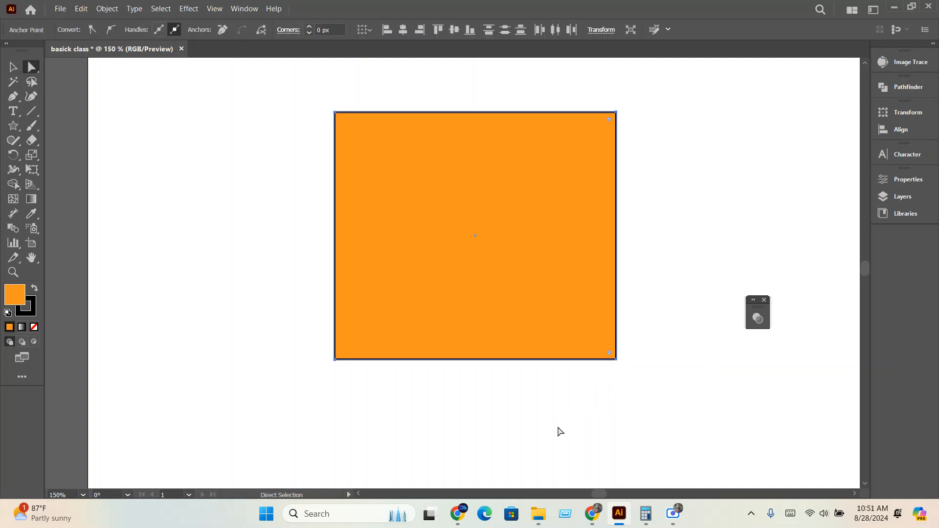
drag(610, 120, 390, 252)
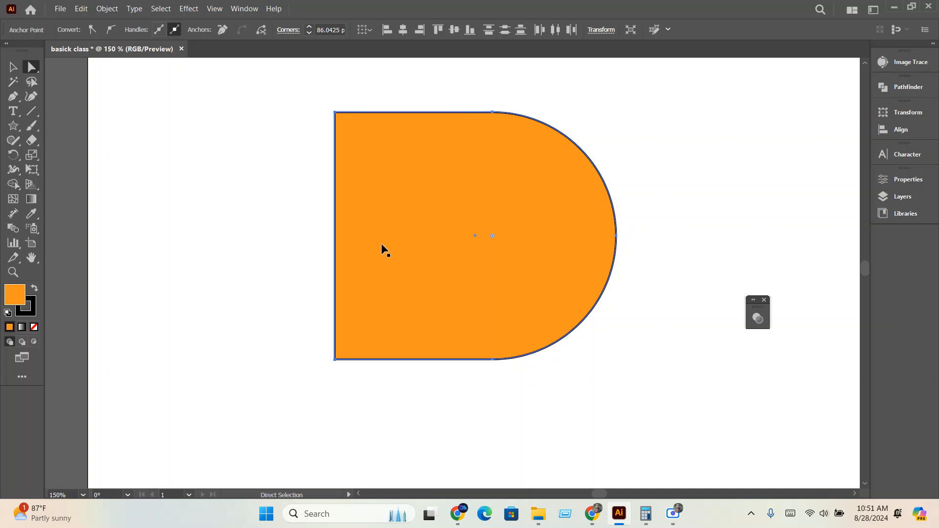
key(ctrl+z)
key(ctrl+shift+a)
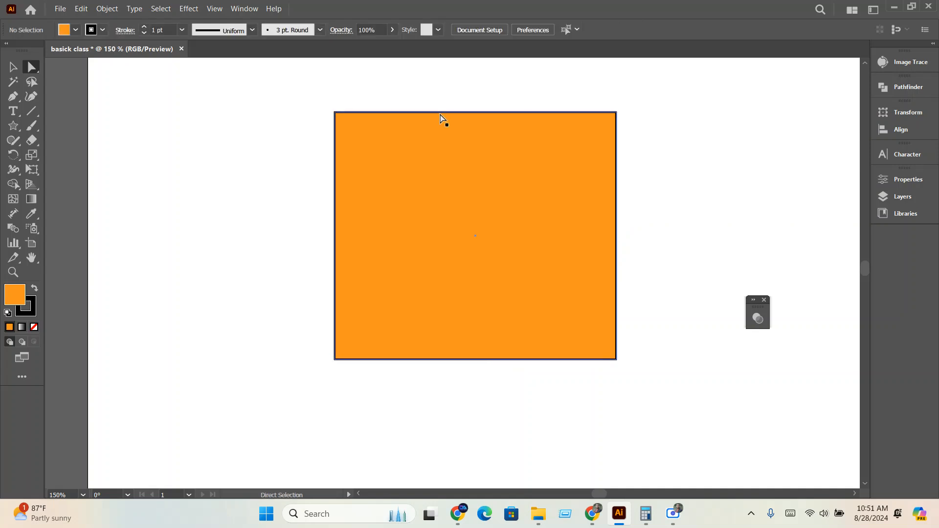
Try rounding the orange rectangle's upper-left and lower-right corners together with the Direct Selection tool, then undo the rounding
click(358, 142)
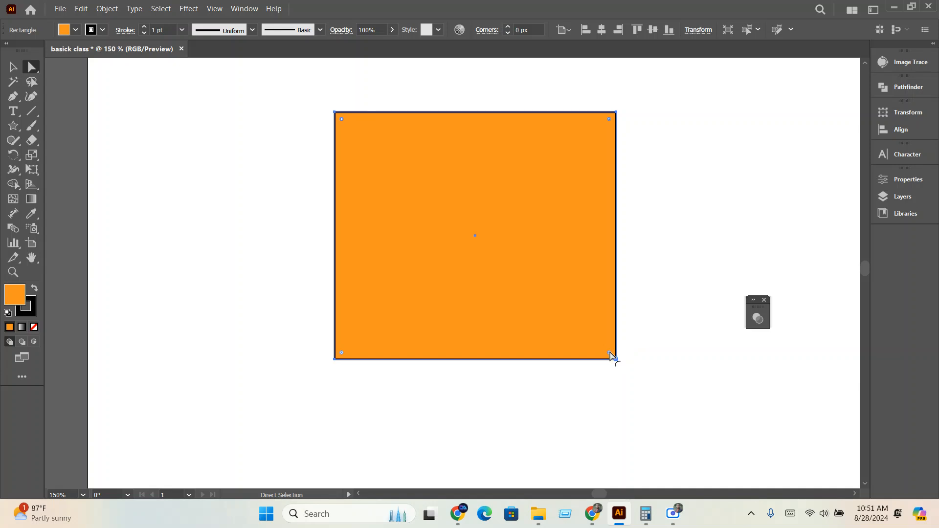
key(shift)
mouse_move(351, 134)
mouse_down()
mouse_move(514, 288)
mouse_move(650, 388)
mouse_up()
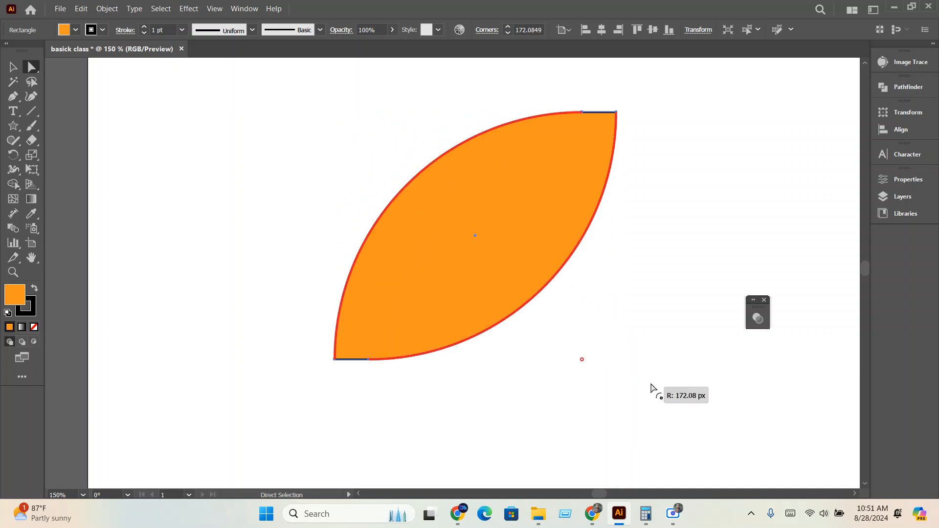
click(629, 382)
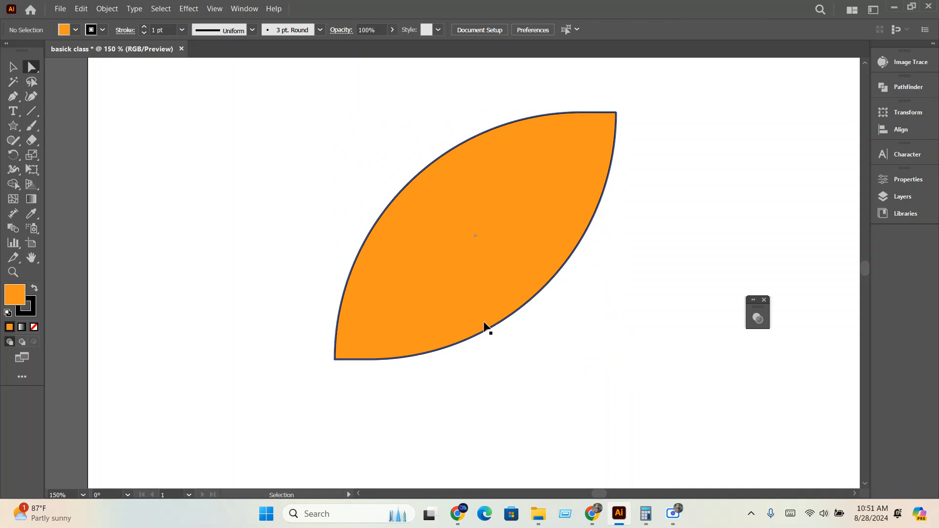
key(ctrl+z)
Move the orange rectangle slightly down and to the left on the artboard
drag(511, 240, 423, 241)
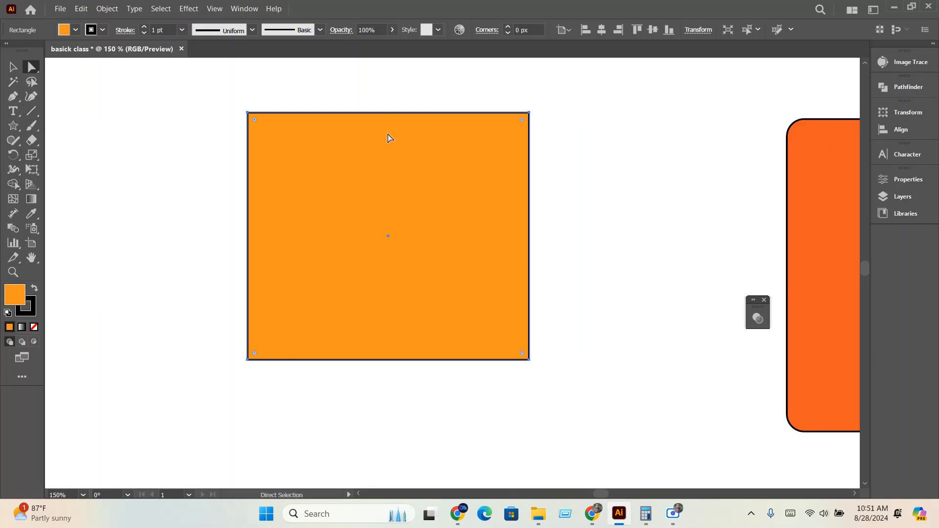
drag(388, 138, 344, 177)
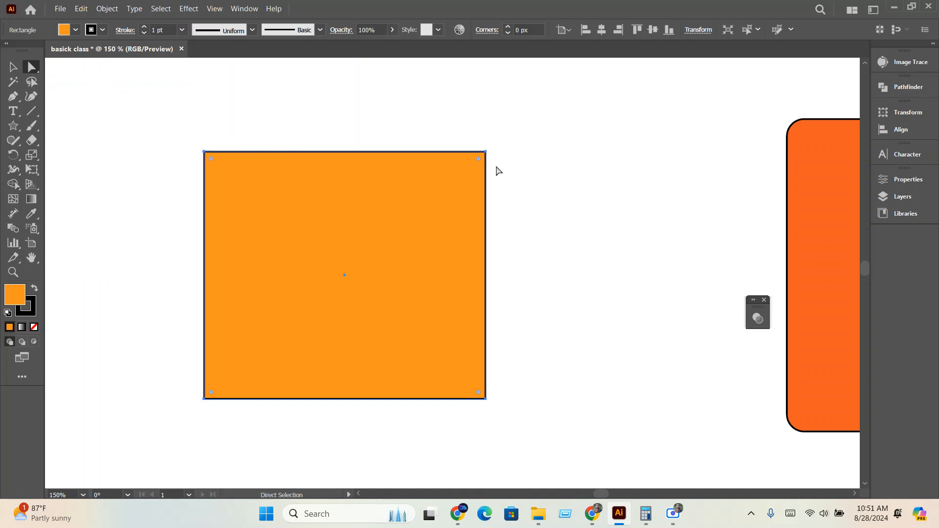
Try pulling the orange rectangle's upper-right anchor point inward with the Direct Selection tool, and undo the distortion
click(487, 152)
drag(487, 153, 375, 262)
click(512, 232)
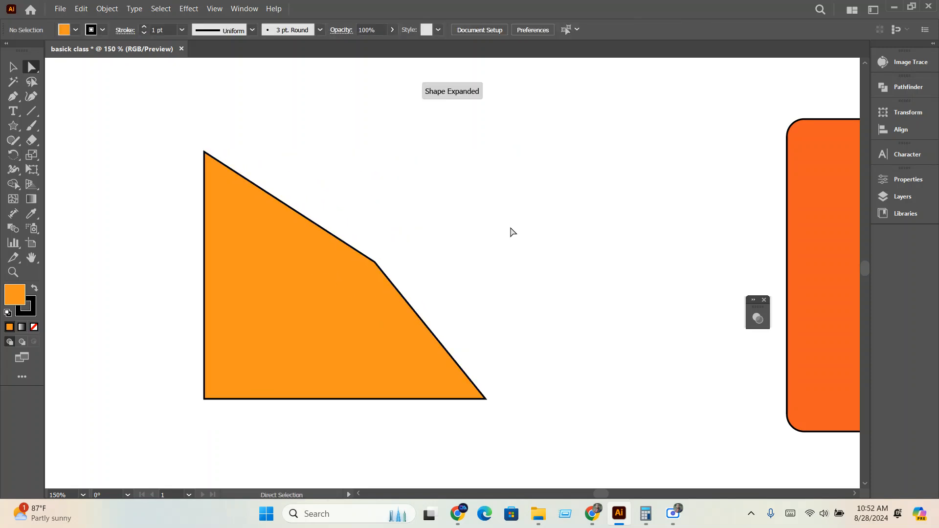
key(ctrl+z)
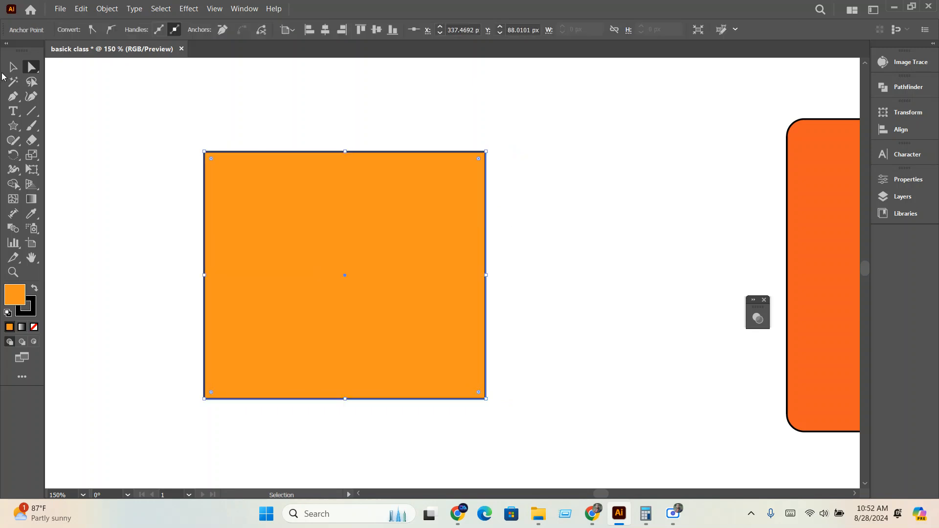
Scale the orange rectangle from its upper-right corner with the Selection tool, undoing a reduction and making it wider and slightly taller
key(v)
key(ctrl+shift+a)
click(483, 171)
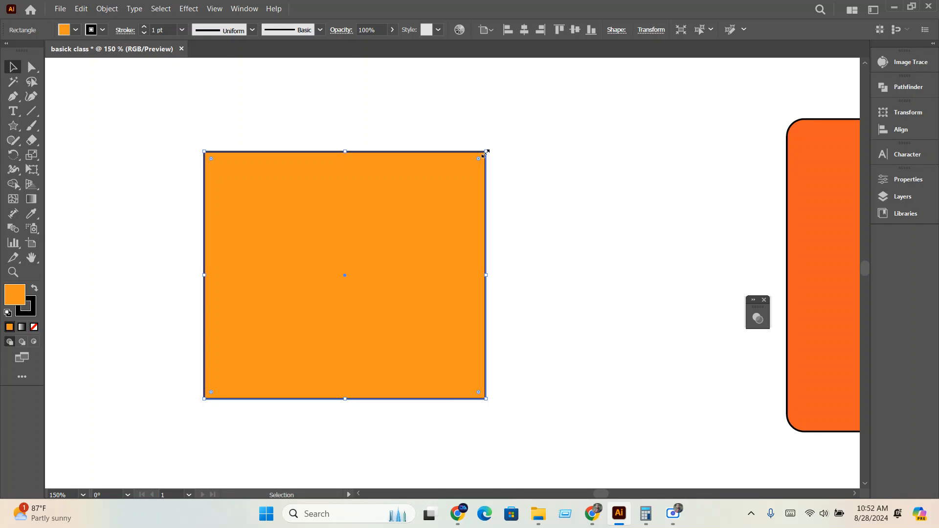
drag(486, 152, 320, 313)
key(ctrl+z)
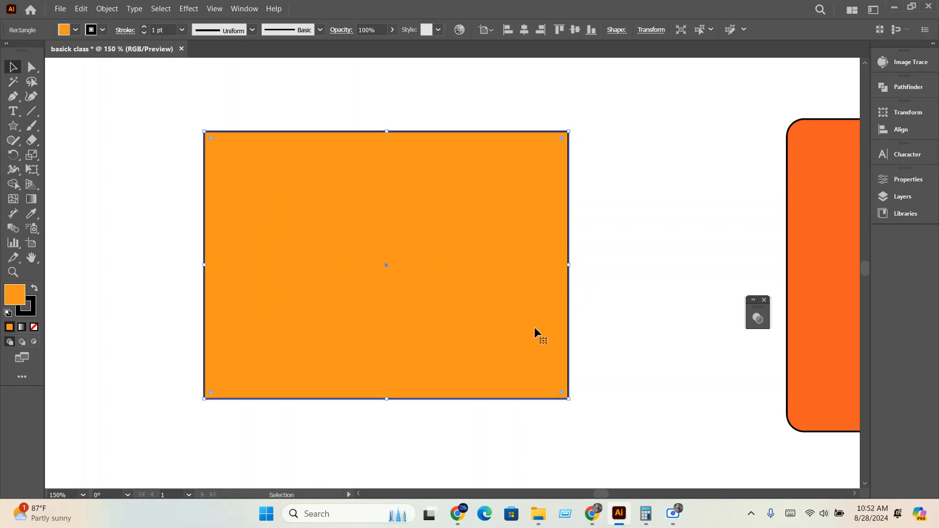
Pull the green circle's top anchor point down past its center with the Direct Selection tool to form a crescent
scroll(388, 281, down, 4)
drag(480, 342, 385, 233)
scroll(337, 288, up, 4)
scroll(339, 273, up, 5)
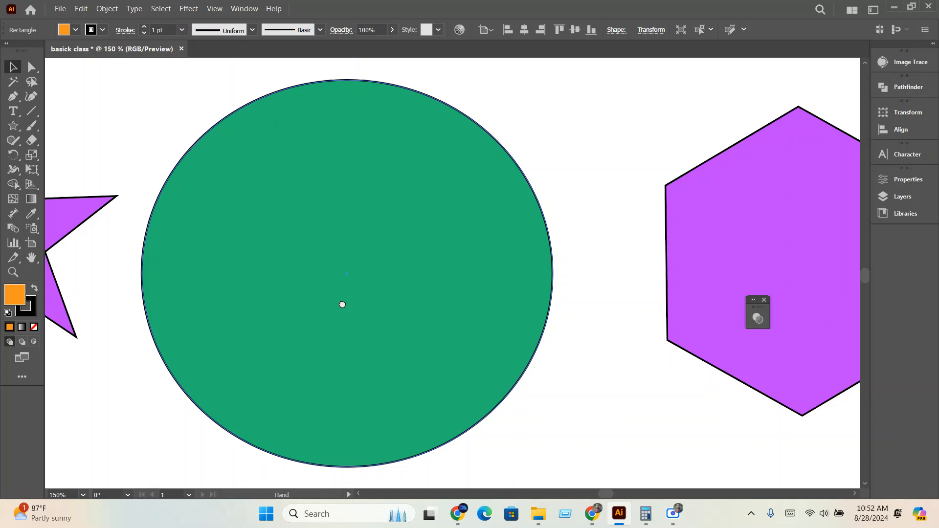
click(347, 169)
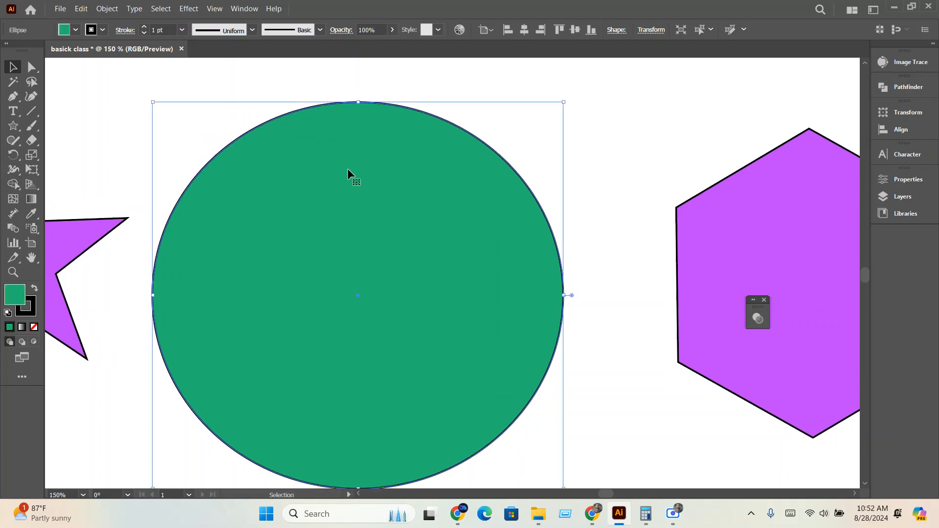
scroll(289, 339, down, 1)
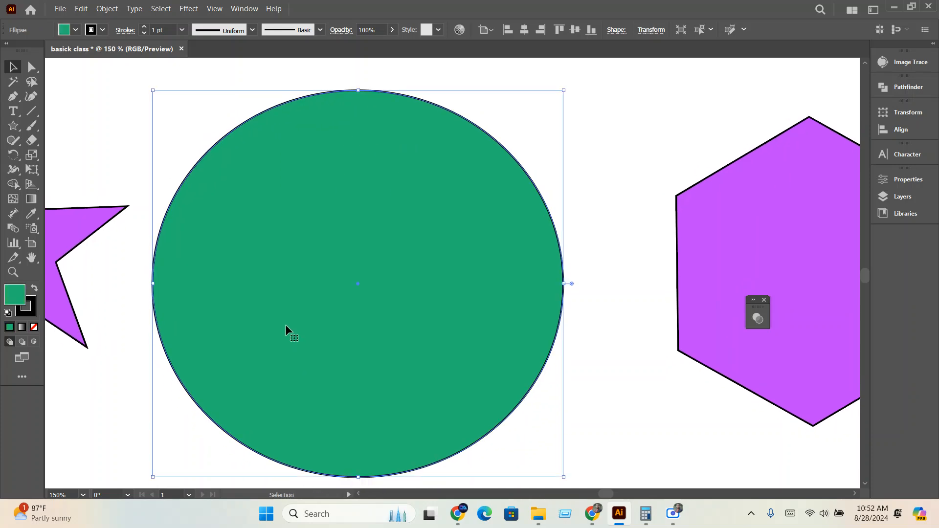
click(30, 68)
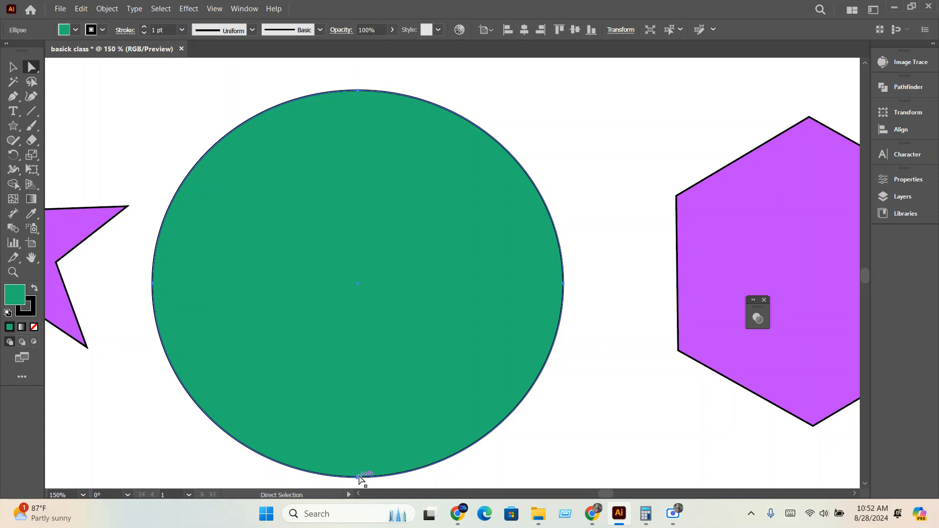
scroll(345, 247, down, 3)
scroll(341, 253, up, 2)
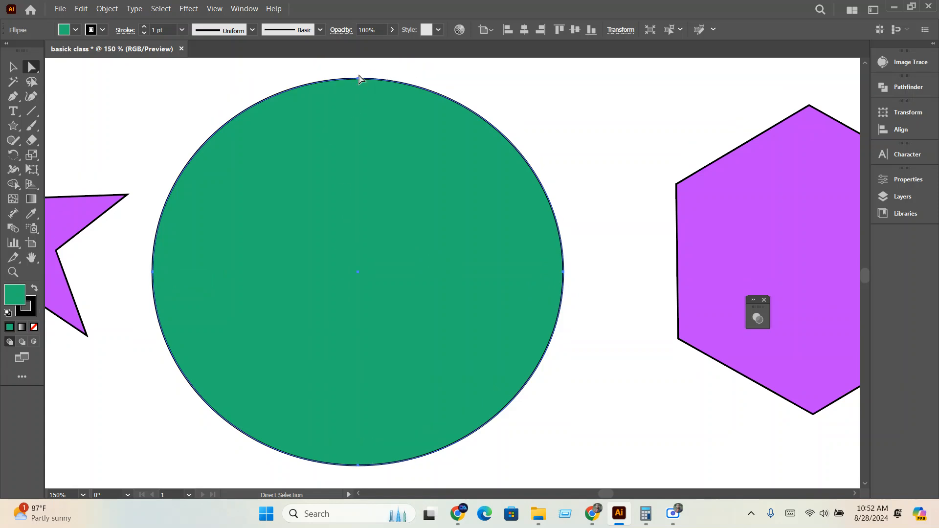
drag(359, 80, 345, 321)
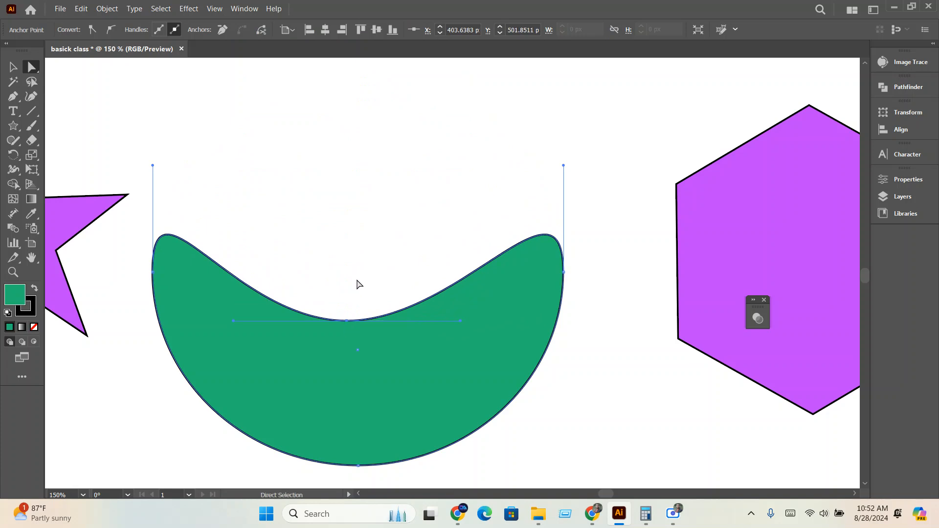
Try shrinking all five shapes together from the lower-right corner without keeping their proportions, and undo the scaling
scroll(359, 283, down, 3)
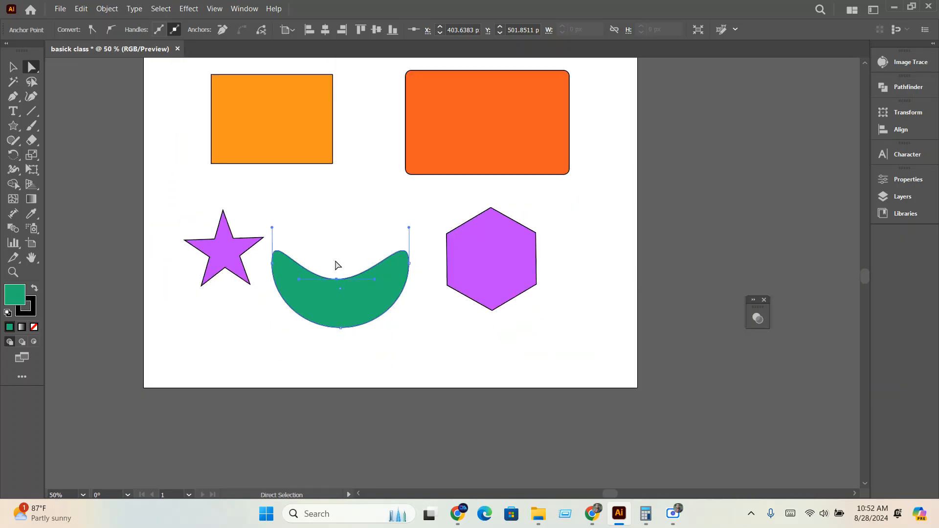
click(13, 67)
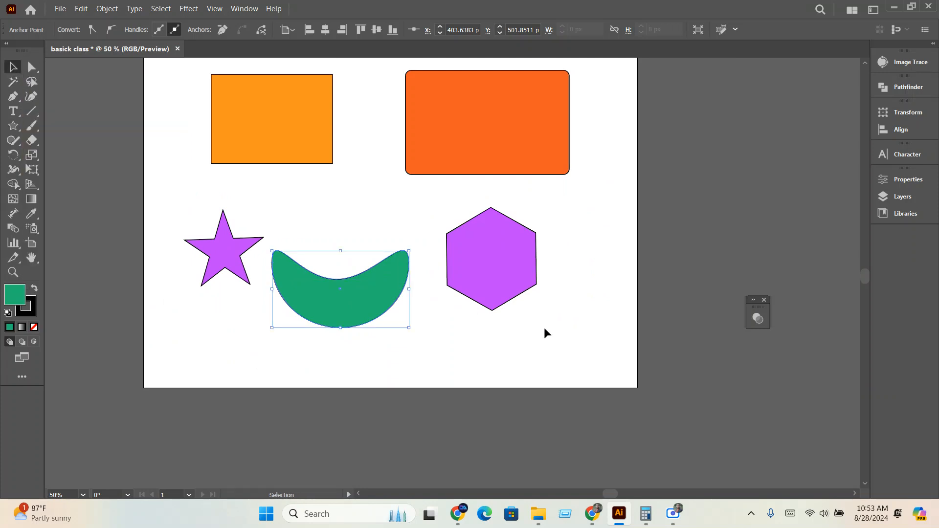
click(586, 337)
drag(585, 336, 254, 111)
scroll(489, 350, up, 2)
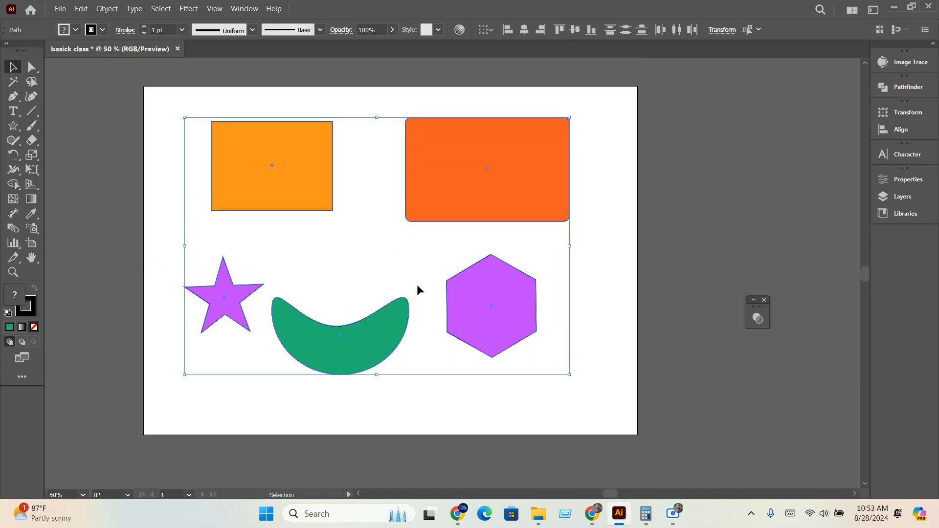
drag(569, 375, 302, 206)
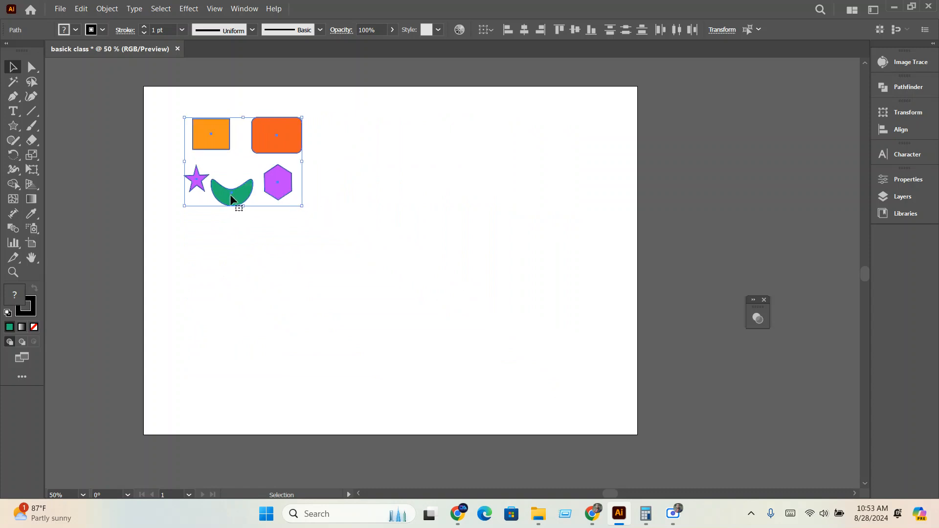
key(ctrl+z)
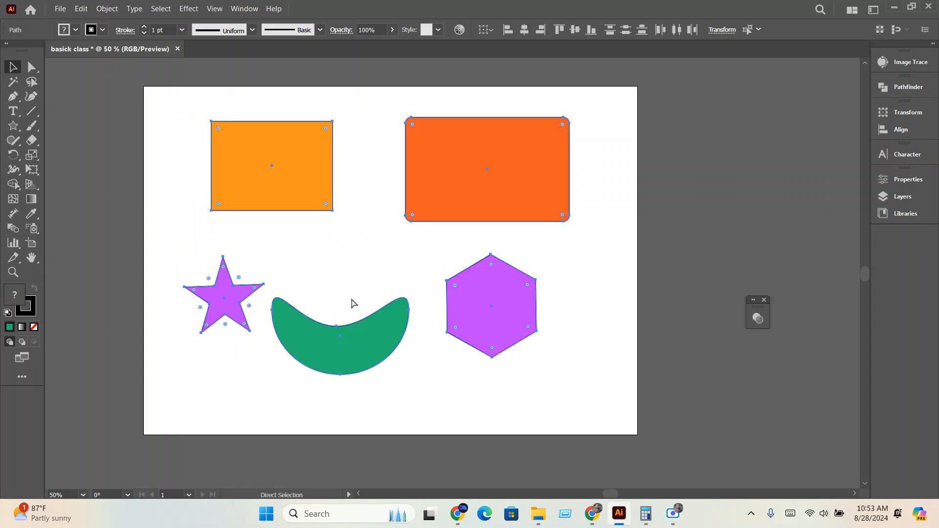
Select all five shapes with the Selection tool and scale them down proportionally to about half their size
click(605, 406)
drag(615, 400, 156, 91)
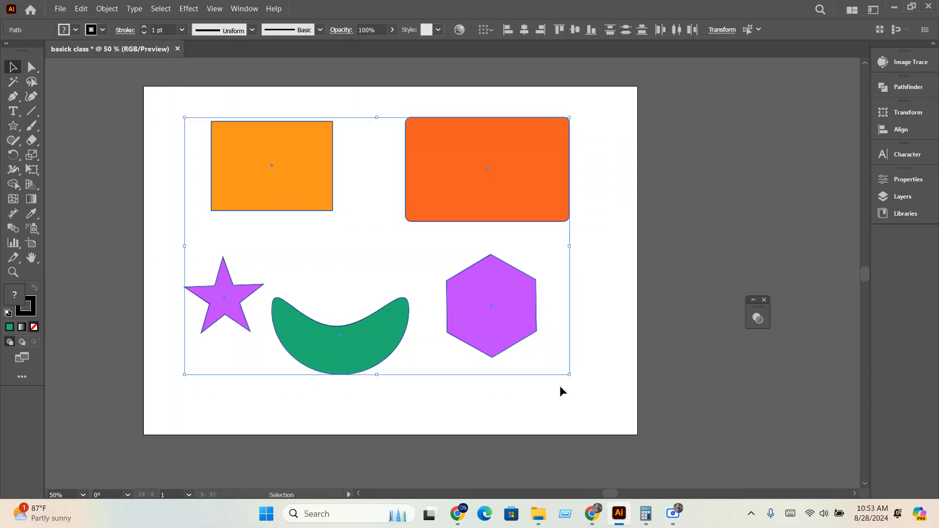
key(shift)
drag(569, 375, 383, 259)
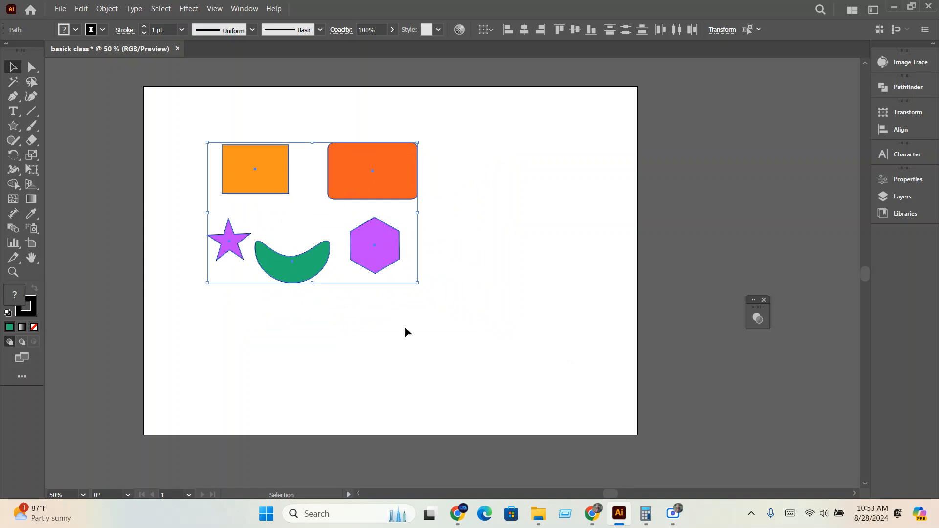
Group all five shapes and return to the Selection tool
drag(524, 345, 182, 159)
key(a)
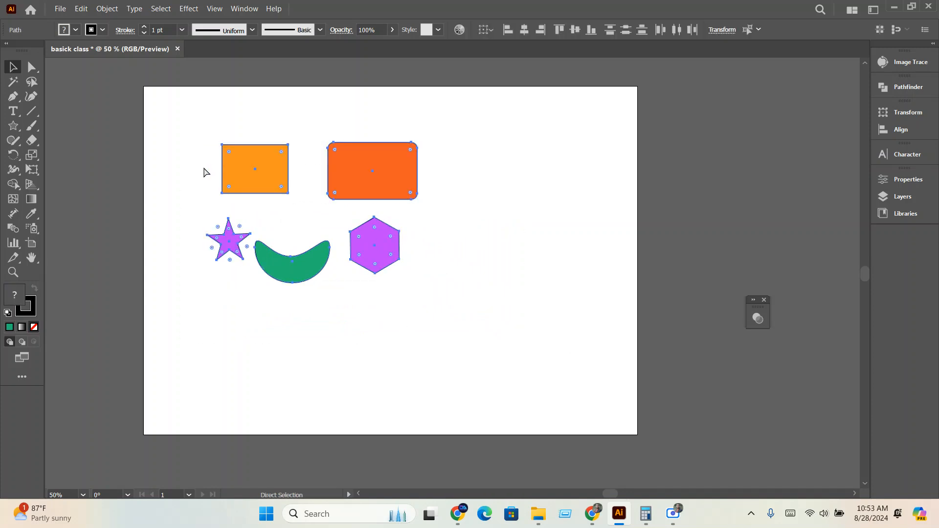
key(ctrl+g)
key(v)
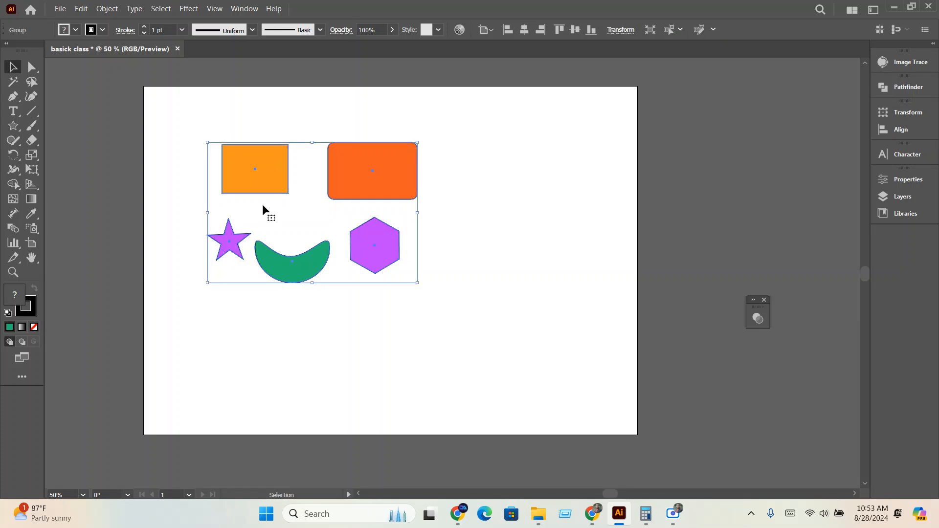
Move the group to the artboard's upper left and duplicate it to fill the artboard with a two-by-two arrangement of groups
click(293, 205)
drag(279, 177, 266, 252)
drag(341, 234, 542, 291)
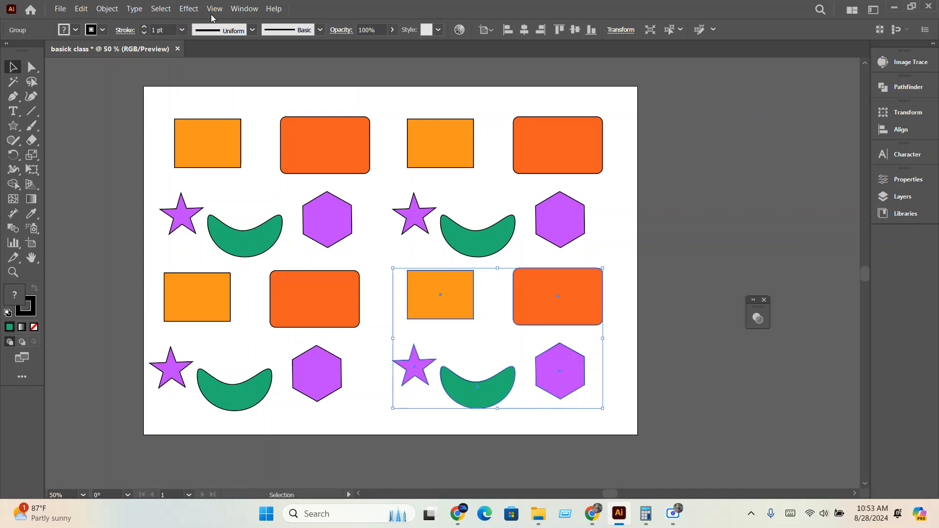
Copy the upper-left group of shapes, paste it, and place the pasted copy outside the artboard, beside its right edge
click(250, 162)
click(232, 154)
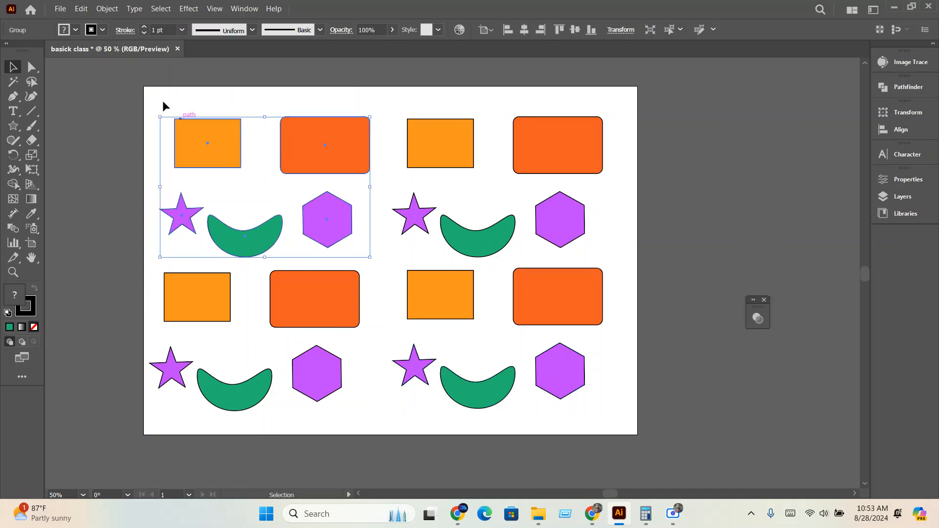
click(80, 8)
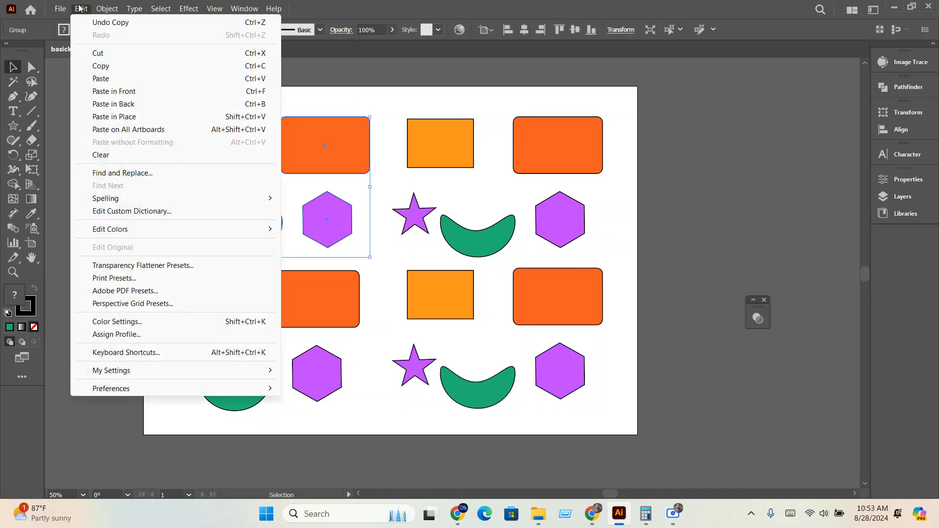
click(105, 66)
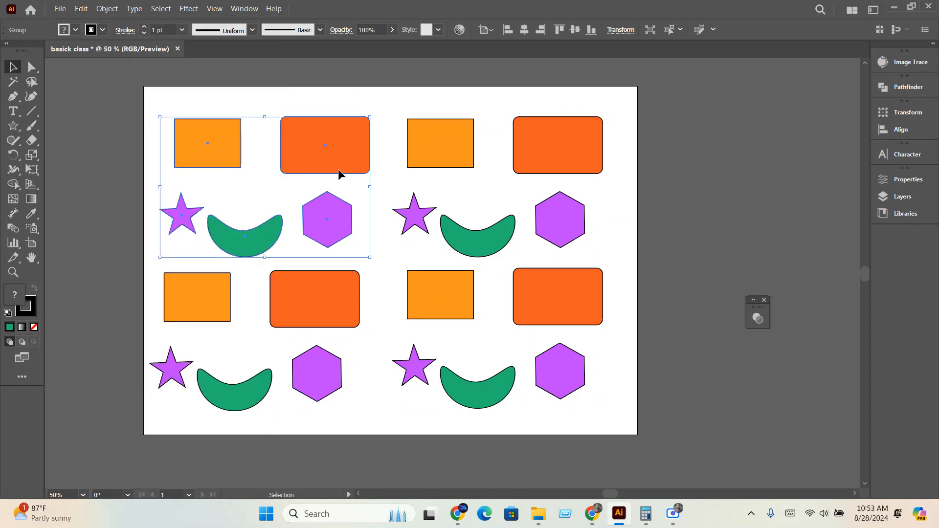
click(659, 209)
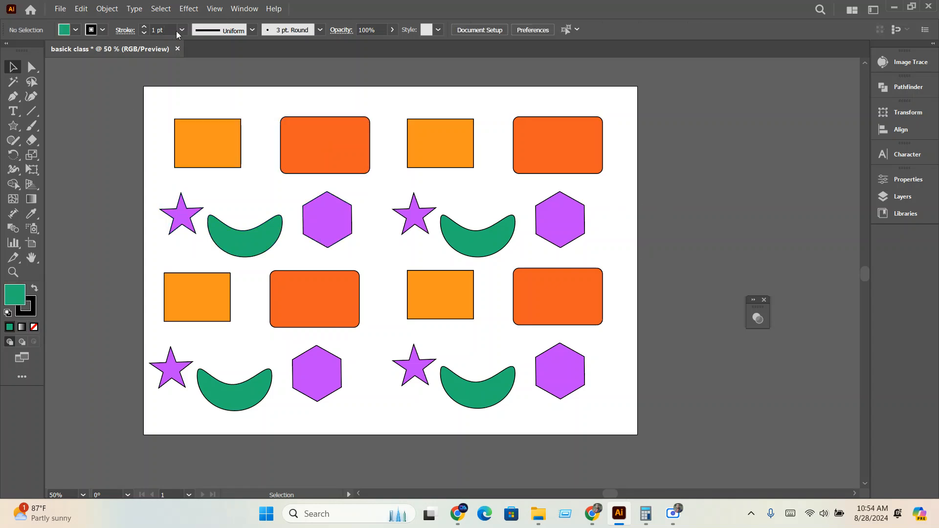
click(81, 8)
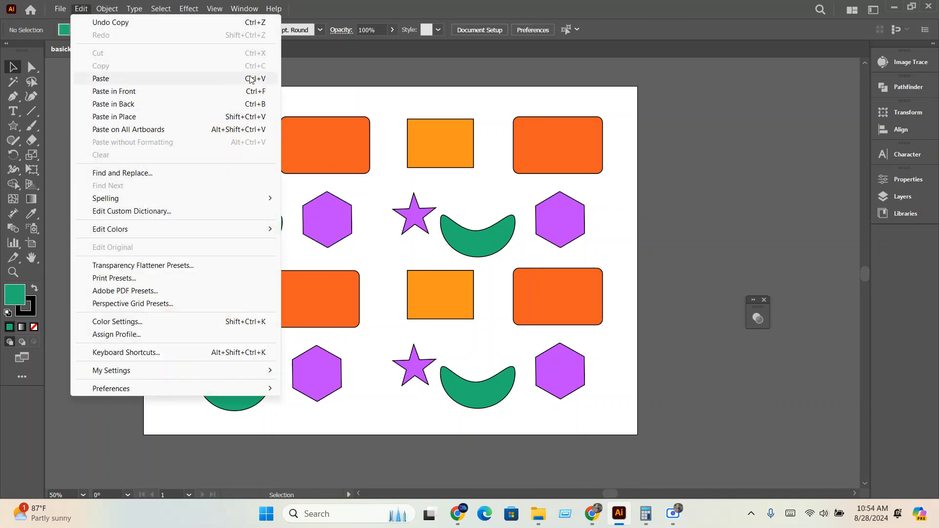
click(556, 192)
key(ctrl+v)
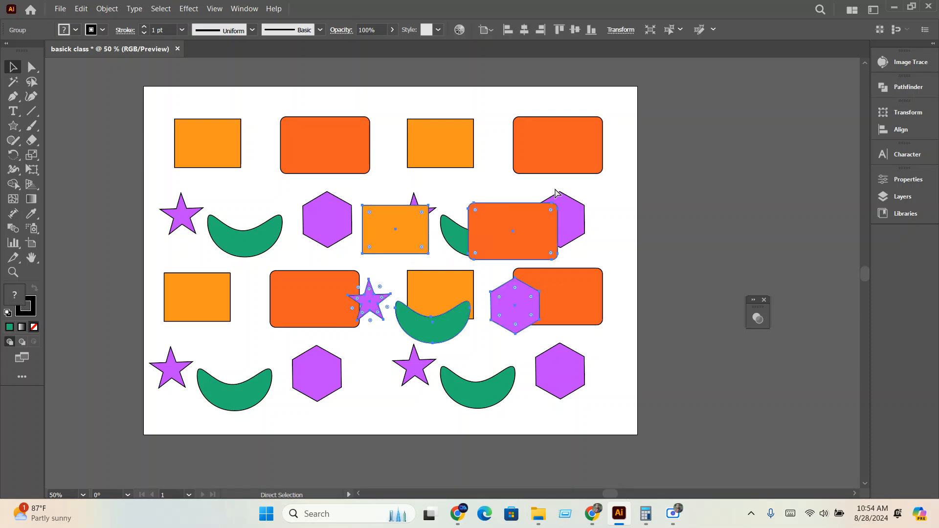
drag(502, 229, 804, 146)
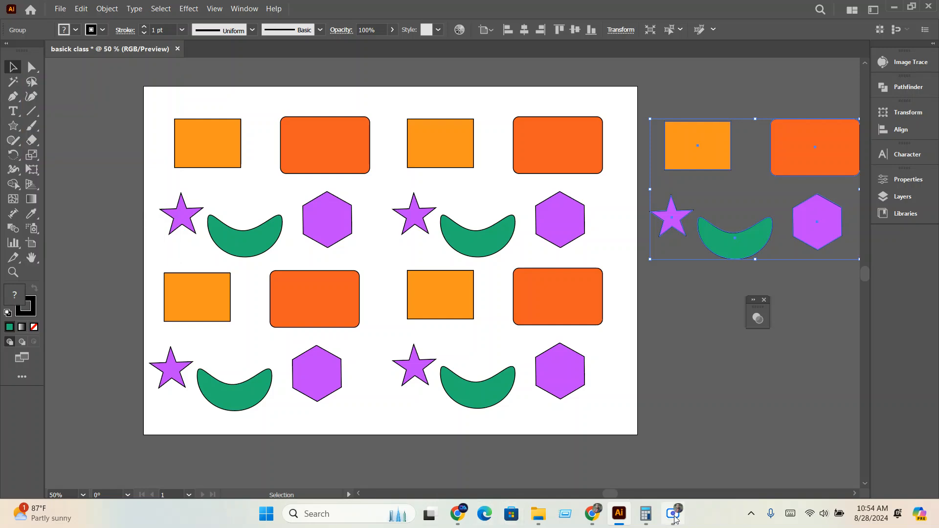
click(673, 514)
click(523, 411)
click(513, 407)
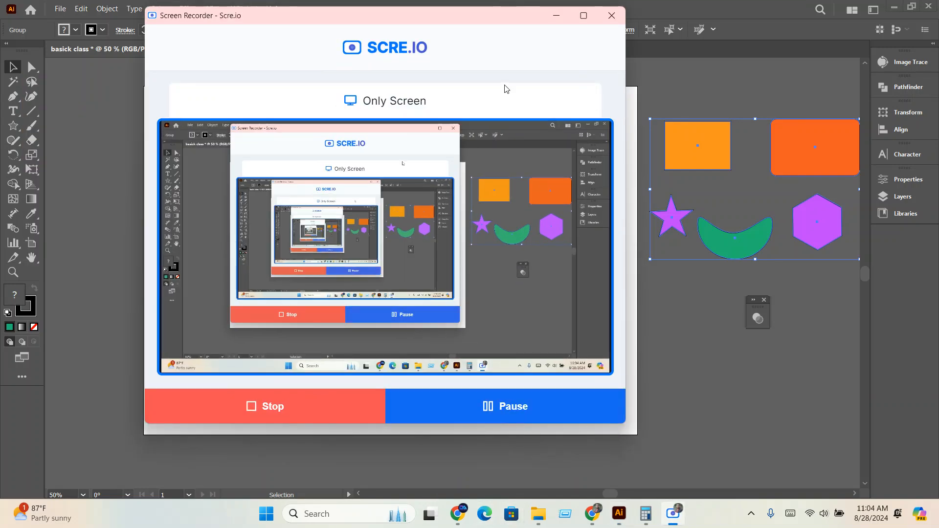
click(556, 15)
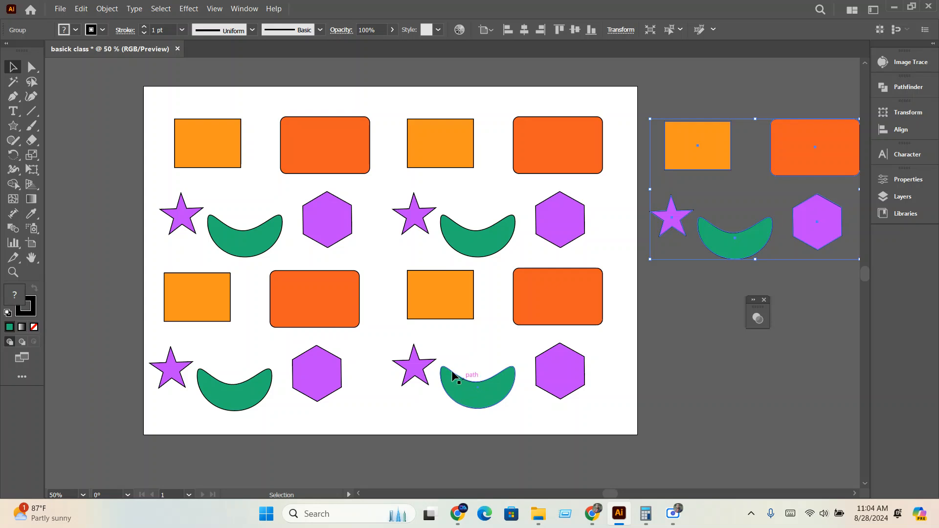
Use the Magic Wand tool to select the orange shapes, the purple shapes, and the orange shapes again by their fill colour
click(10, 85)
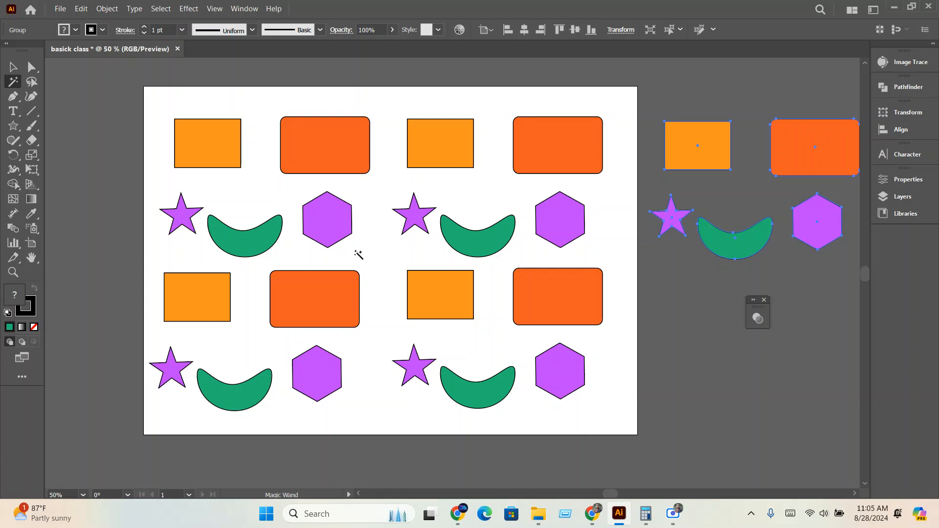
click(209, 142)
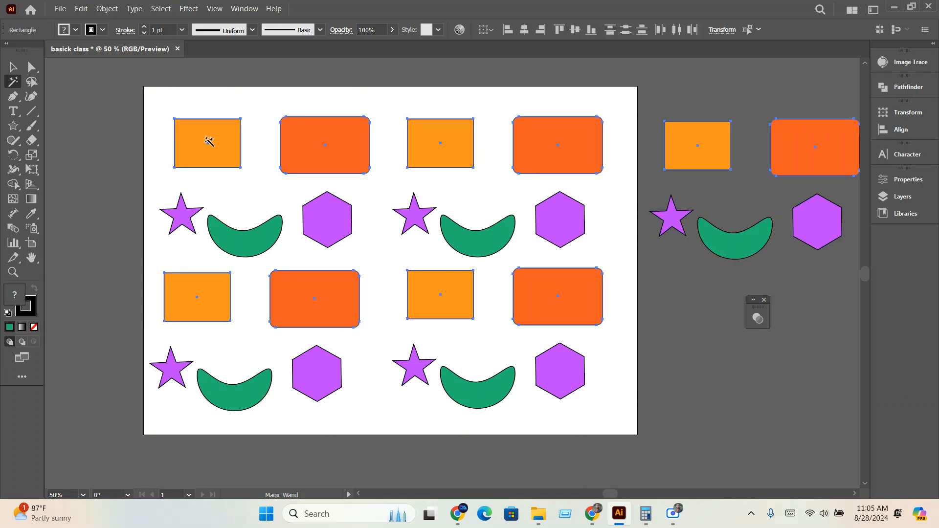
click(337, 206)
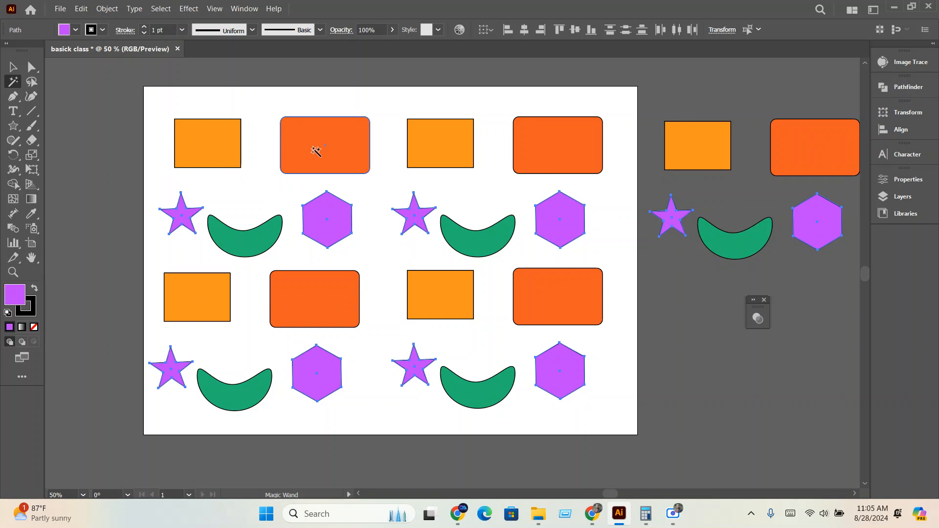
click(210, 142)
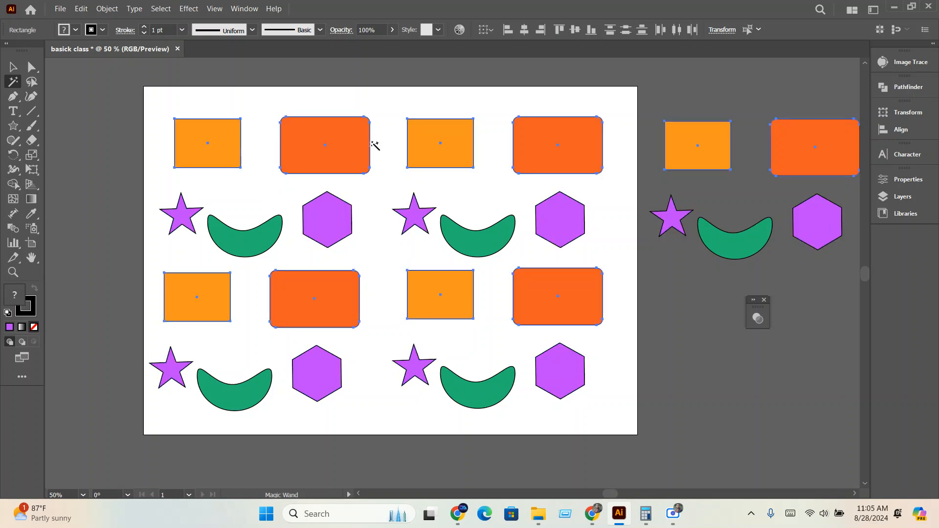
Select all purple stars and hexagons with the Magic Wand and change their fill to yellow
click(328, 220)
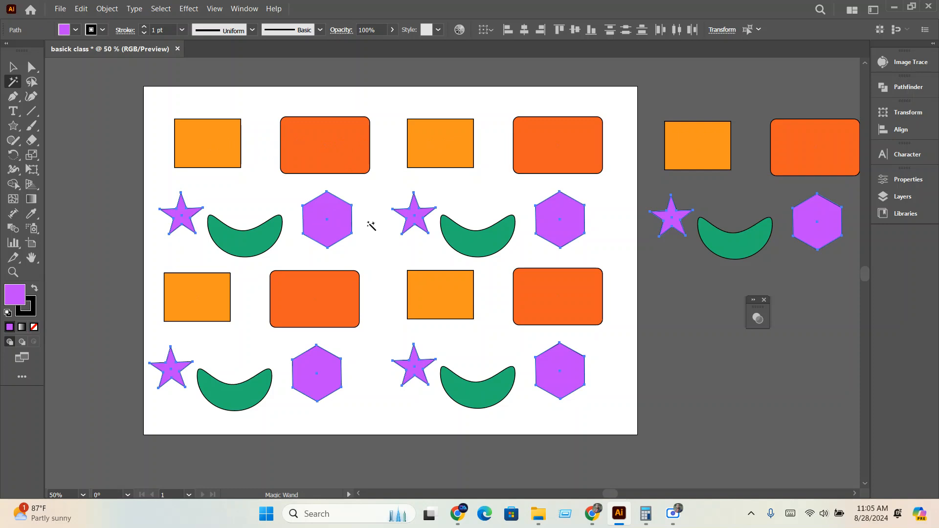
click(76, 30)
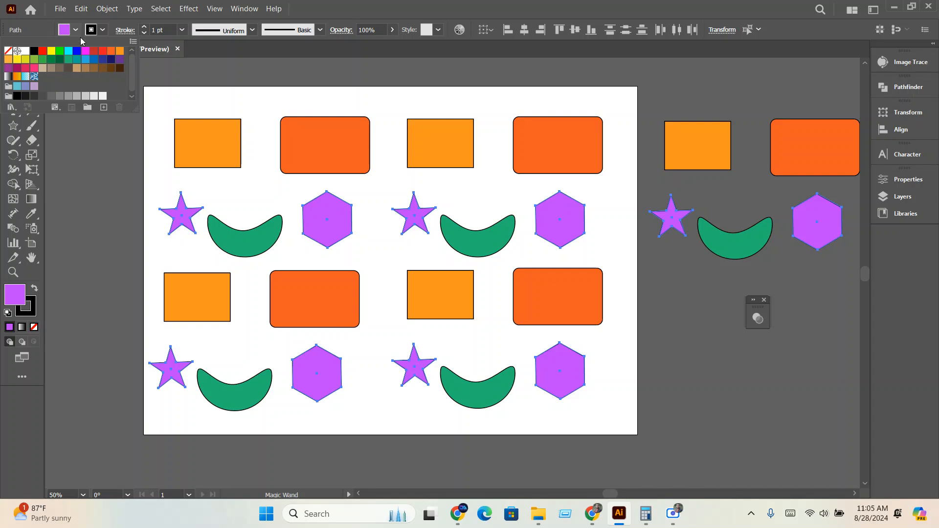
click(53, 54)
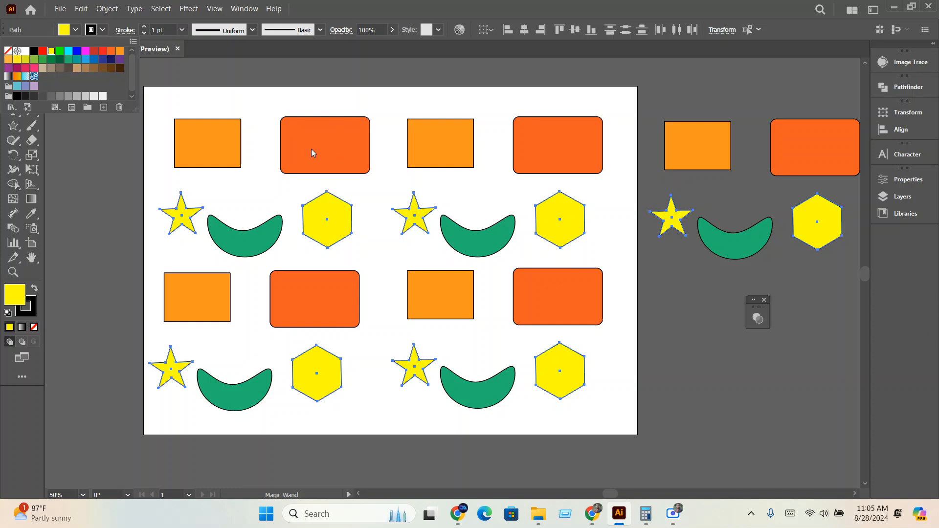
key(Escape)
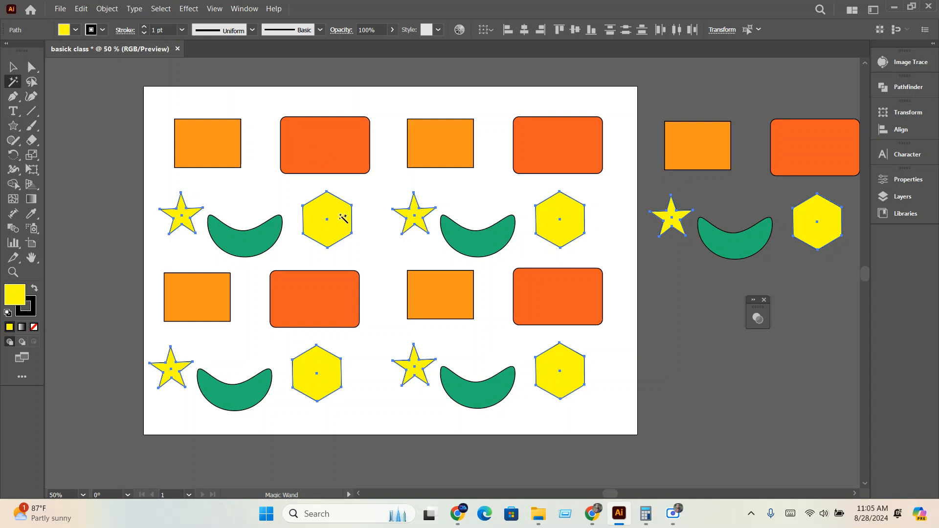
Delete the selected yellow stars and hexagons, and undo the deletion
key(Delete)
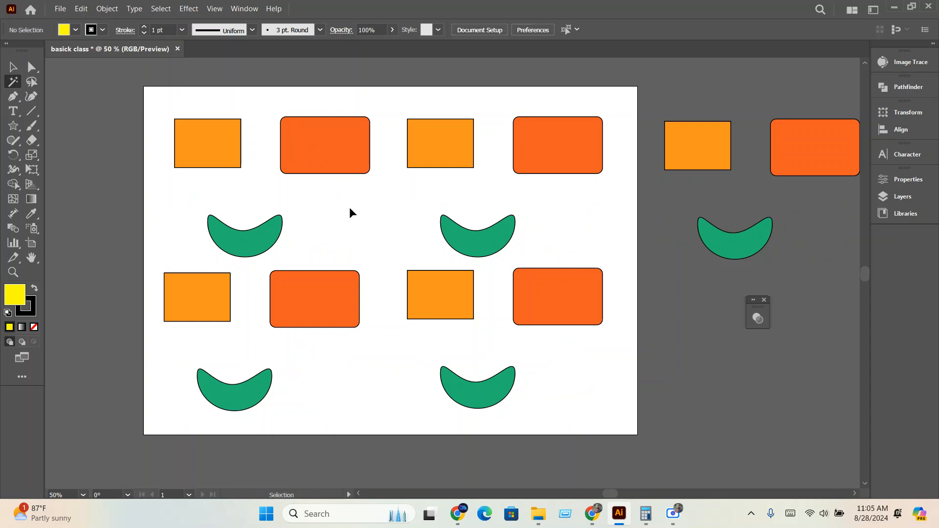
key(ctrl+z)
Move the selected yellow stars and hexagons upward together with the Selection tool, so the upper row overlaps the artboard's top edge
click(13, 67)
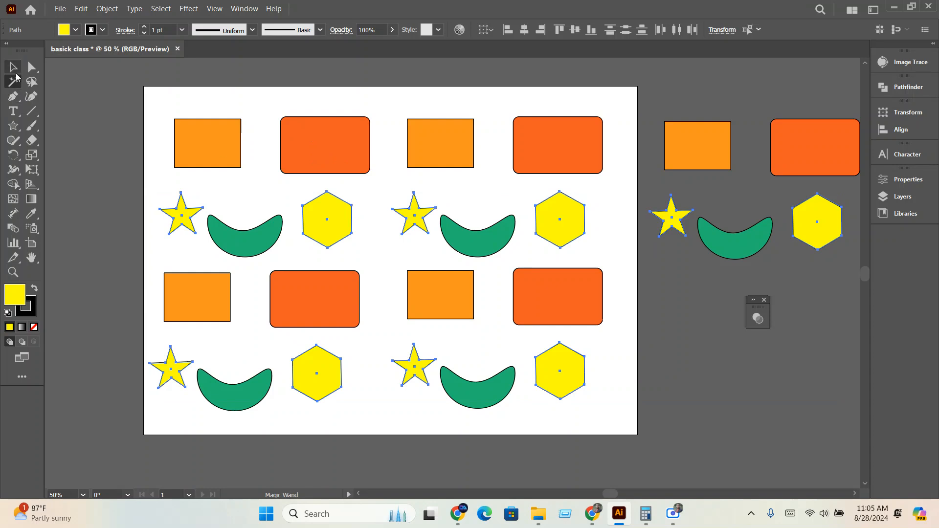
scroll(312, 259, up, 1)
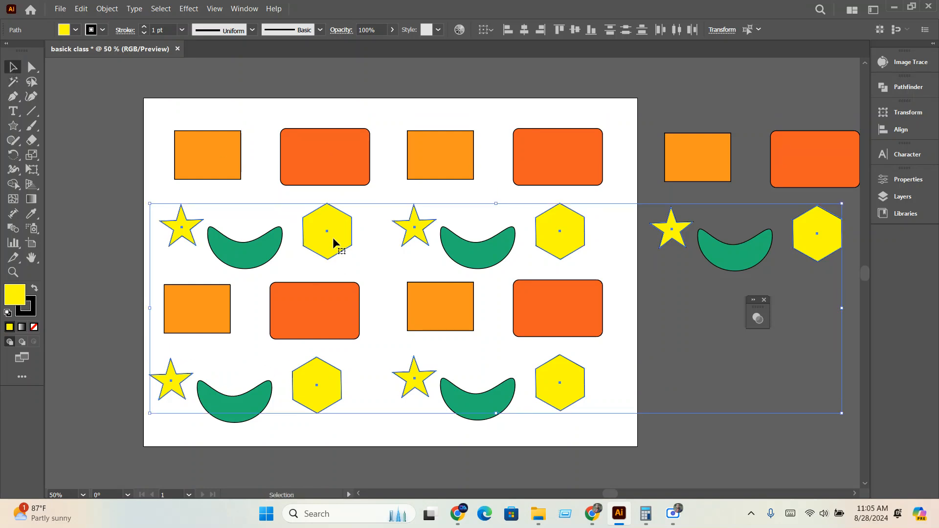
drag(332, 237, 336, 170)
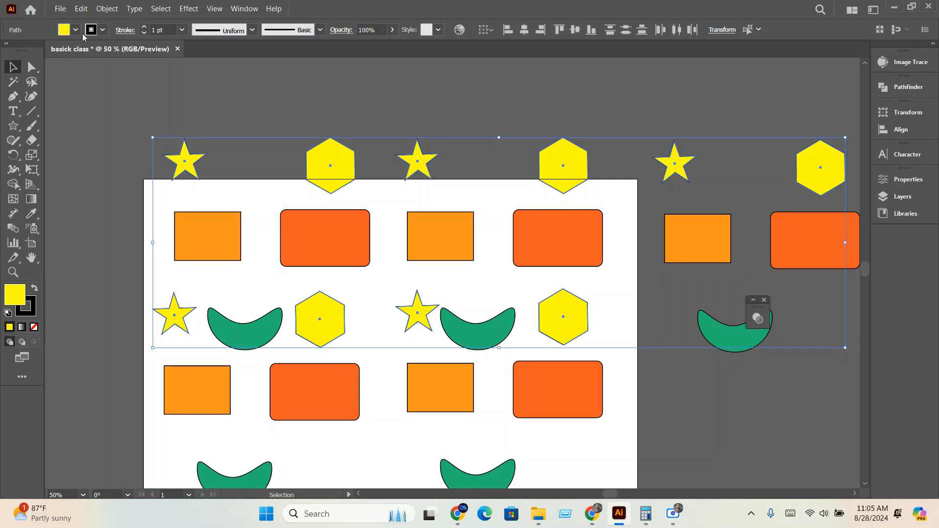
Try to group the selected yellow stars and hexagons, and dismiss the resulting message
click(81, 11)
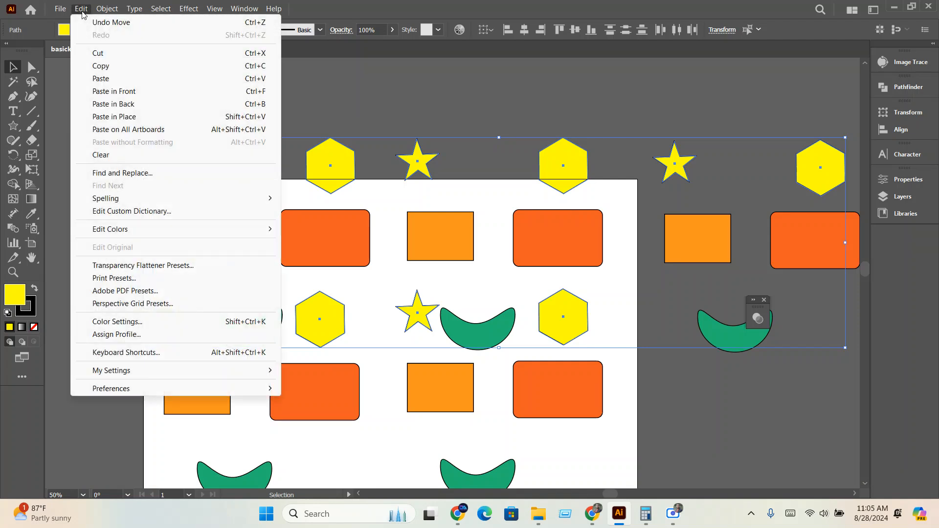
click(82, 11)
click(108, 8)
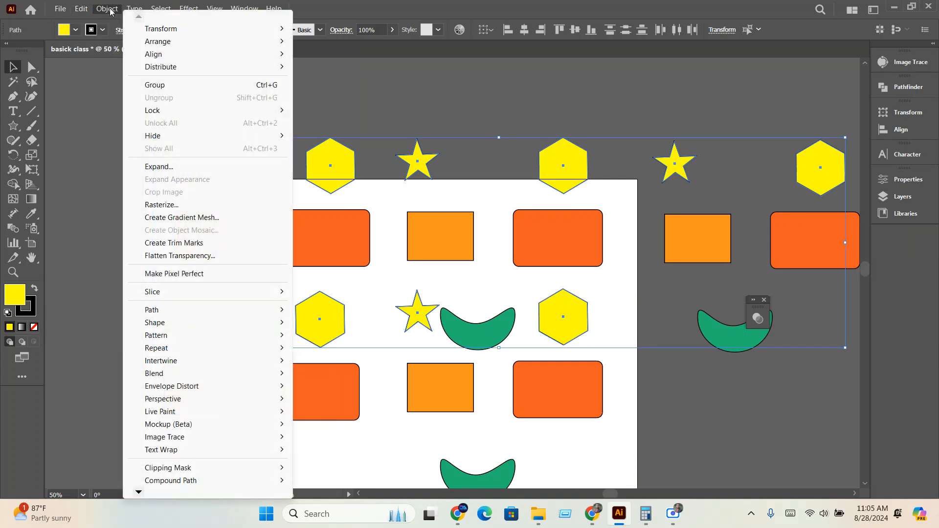
click(152, 87)
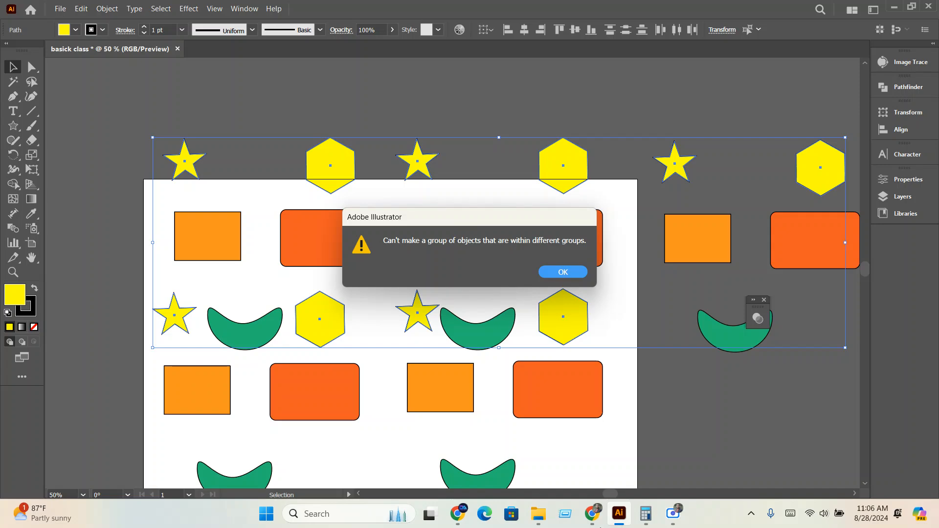
click(666, 517)
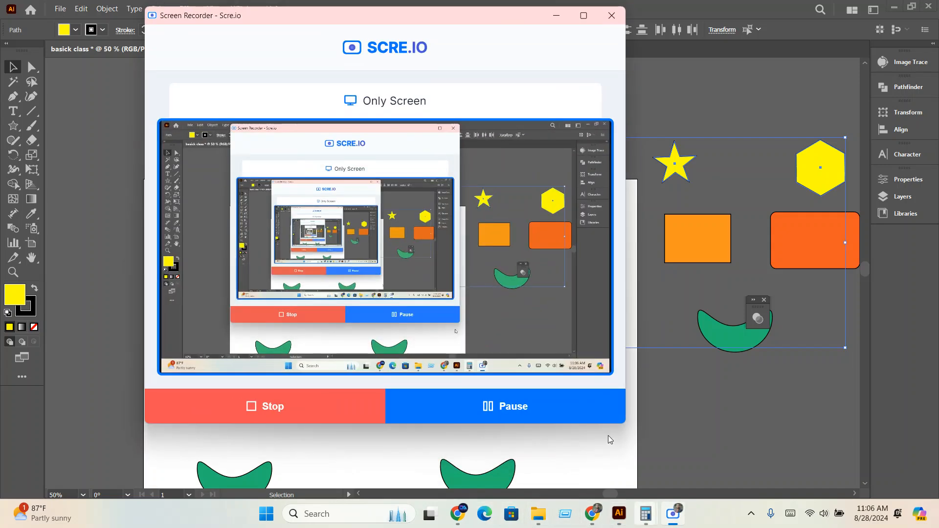
click(555, 21)
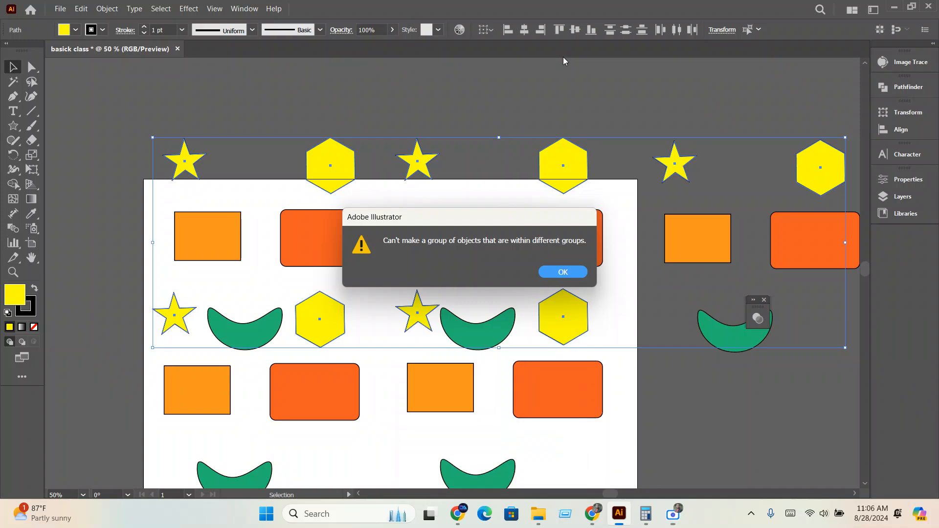
click(563, 272)
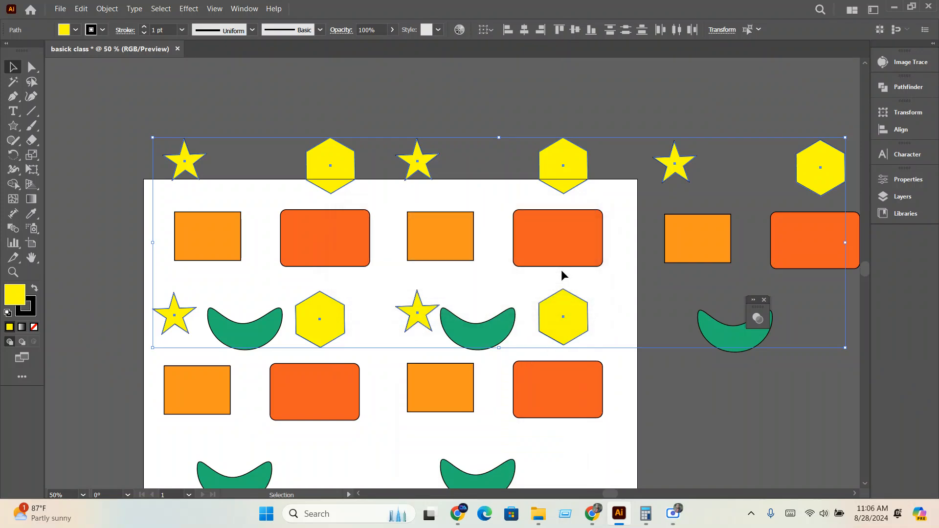
Select the upper groups one after another to examine which shapes belong together, and clear the selection
click(433, 166)
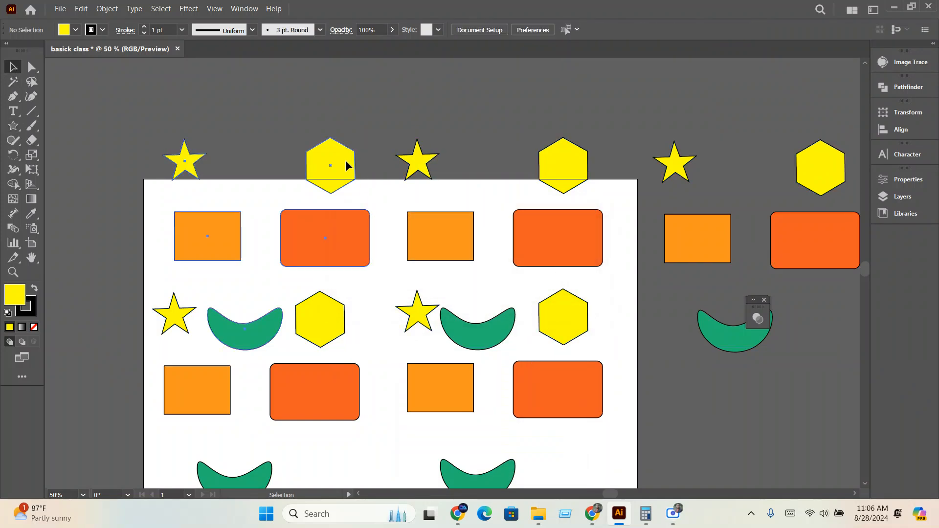
click(345, 160)
click(428, 161)
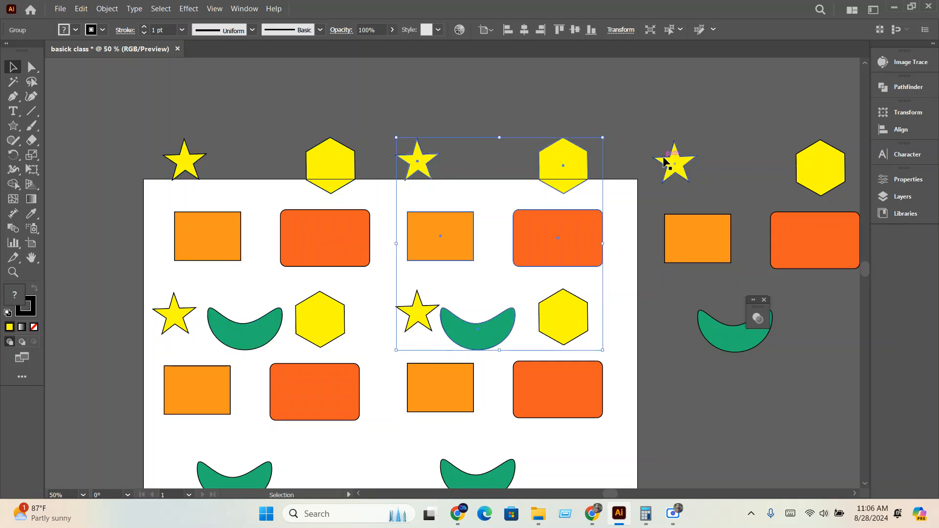
click(686, 161)
click(617, 136)
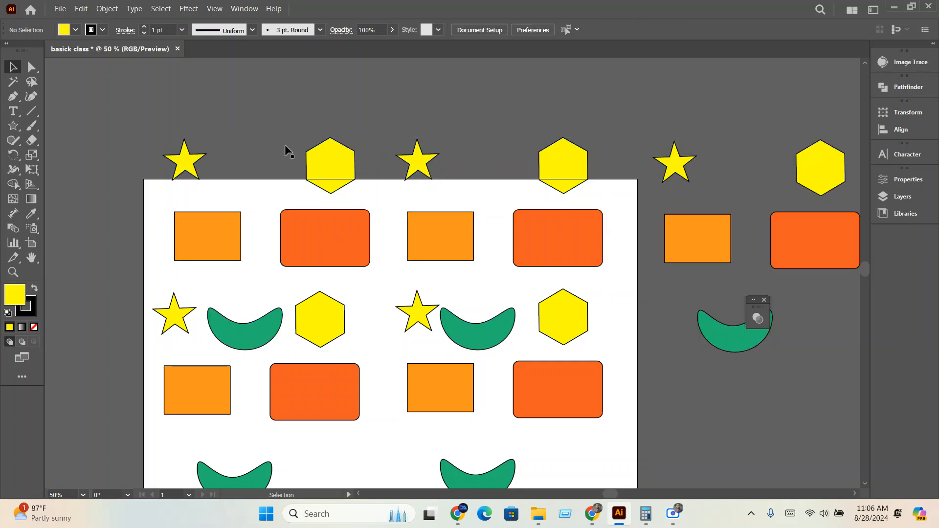
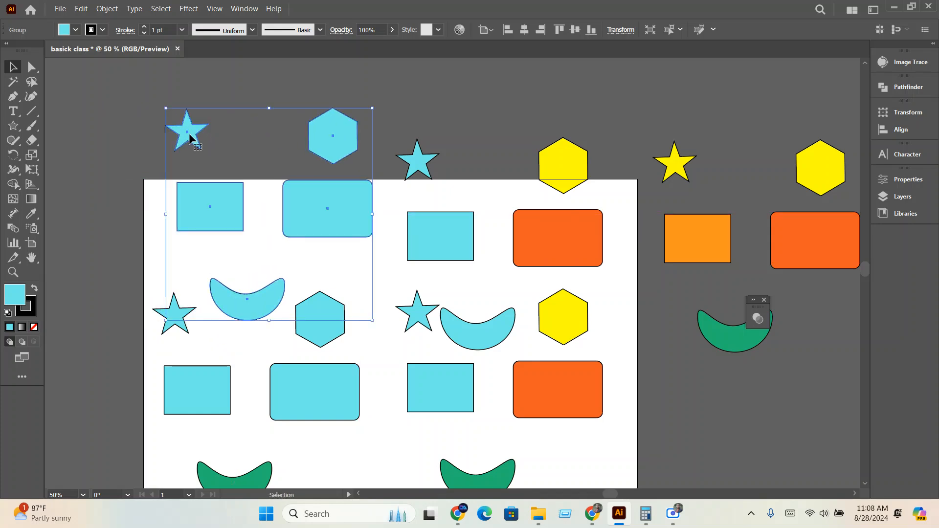
Select all shapes on and around the artboard and delete them
click(54, 203)
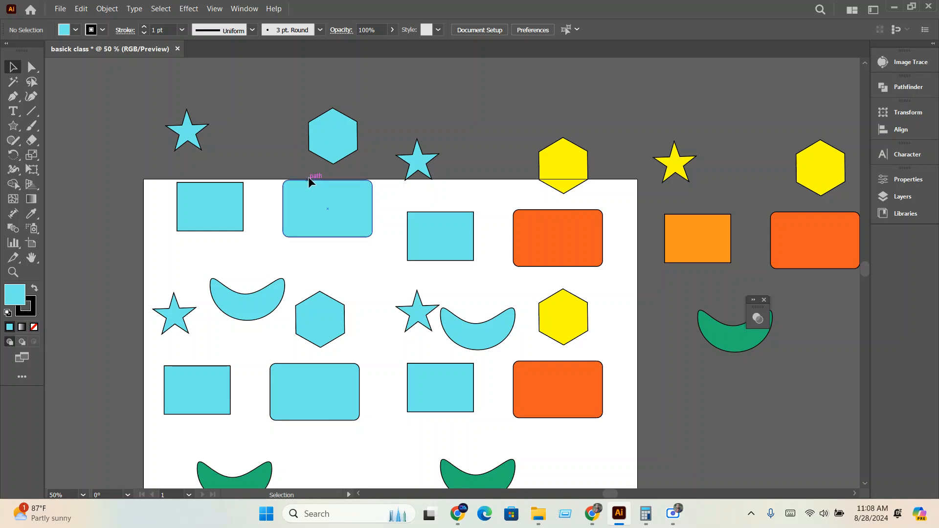
scroll(331, 174, down, 2)
key(ctrl+a)
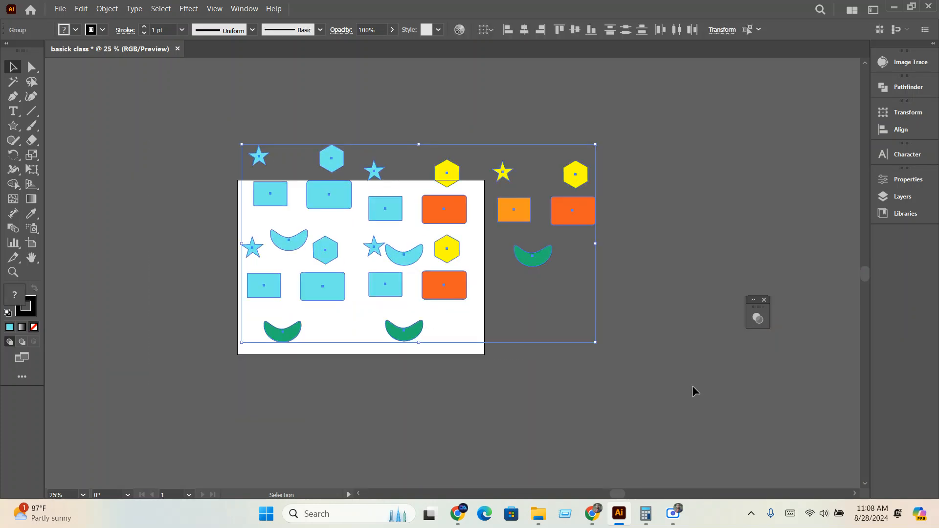
key(Delete)
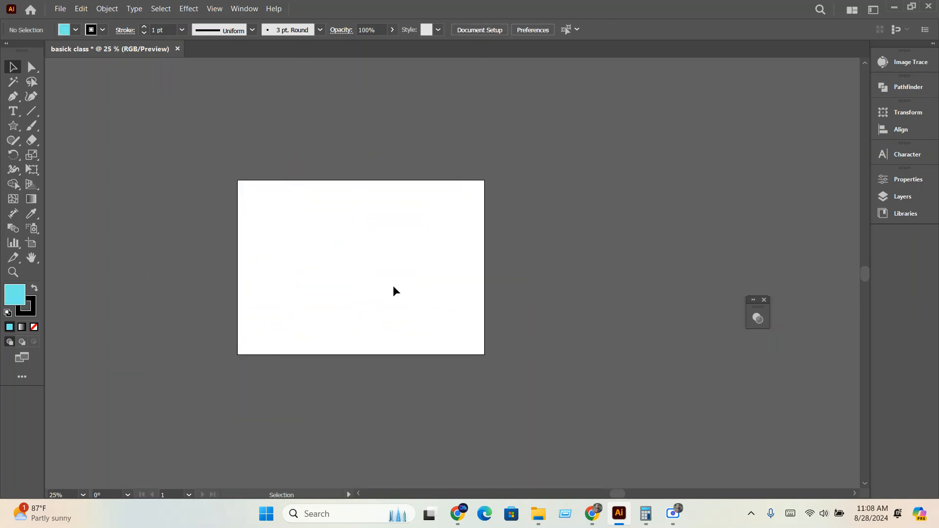
Display the Pen tool's variants and activate the Pen tool
scroll(386, 271, up, 1)
scroll(453, 260, left, 1)
scroll(440, 249, up, 1)
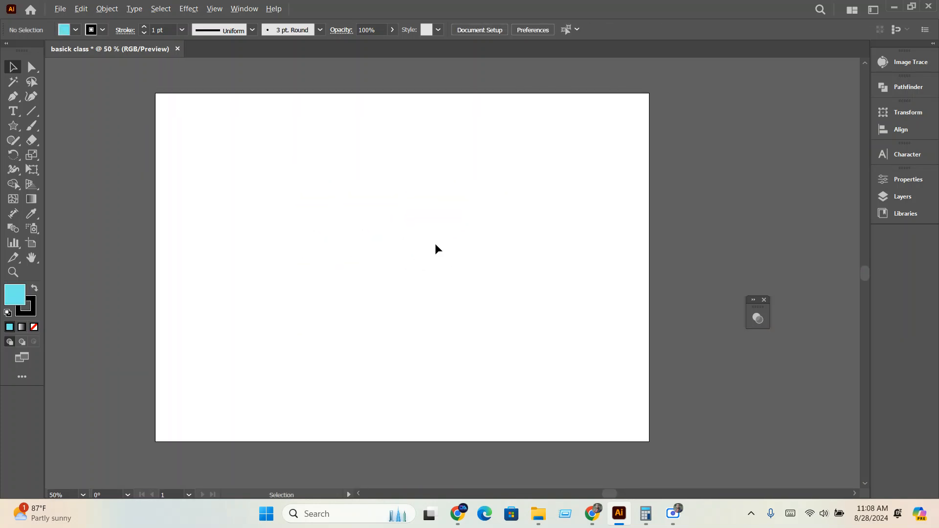
click(16, 96)
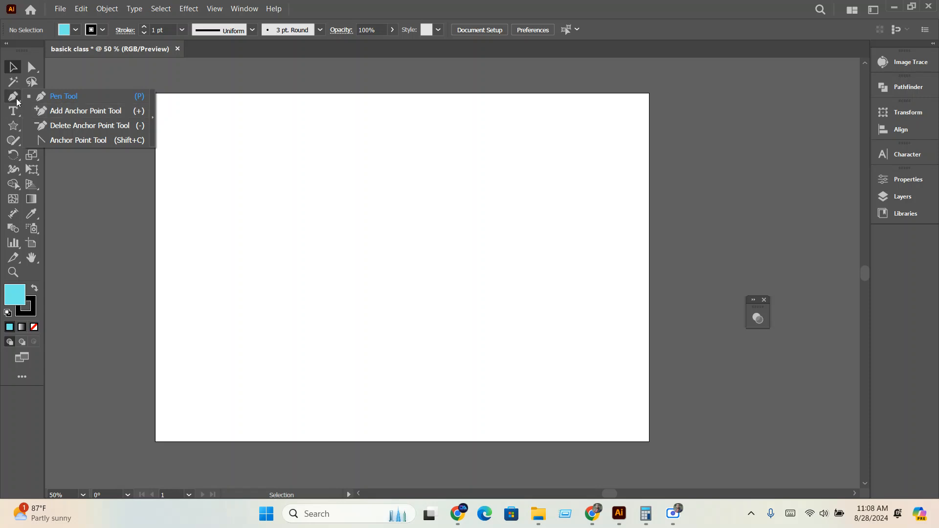
click(62, 97)
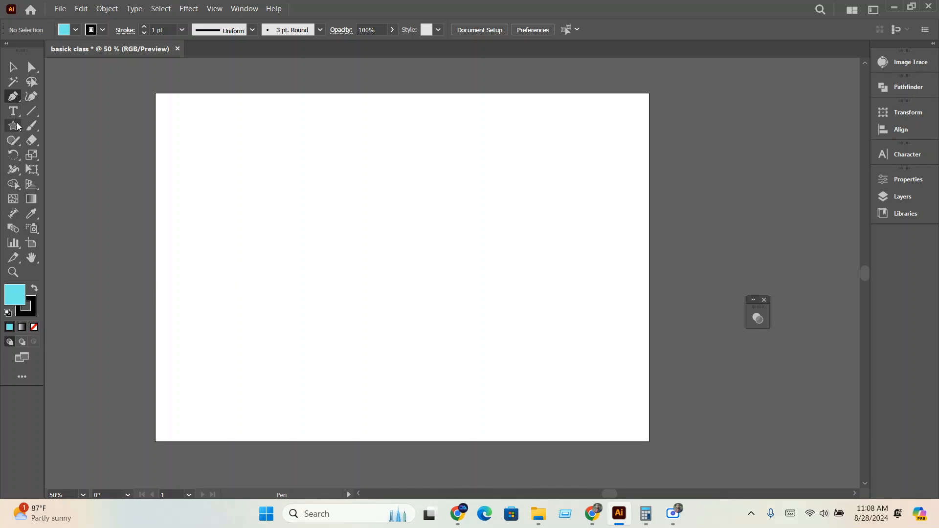
Draw a cyan rectangle on the empty artboard with the Rectangle tool and duplicate it into a horizontal row of three
drag(17, 126, 58, 125)
drag(279, 174, 407, 267)
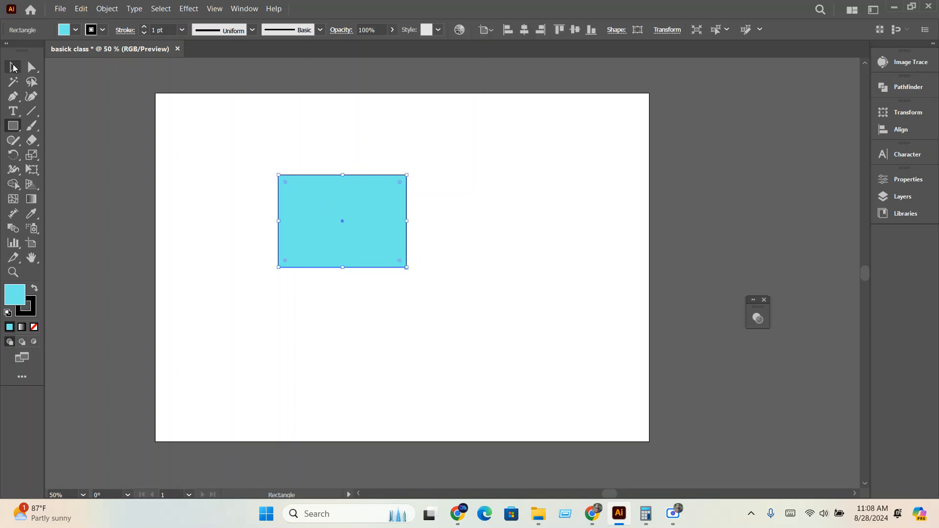
click(14, 67)
drag(343, 232, 524, 187)
Remove the stroke from the first cyan rectangle in the row, keeping only its fill, and clear the selection
scroll(481, 192, up, 1)
scroll(240, 202, up, 1)
drag(274, 195, 304, 279)
scroll(326, 281, down, 1)
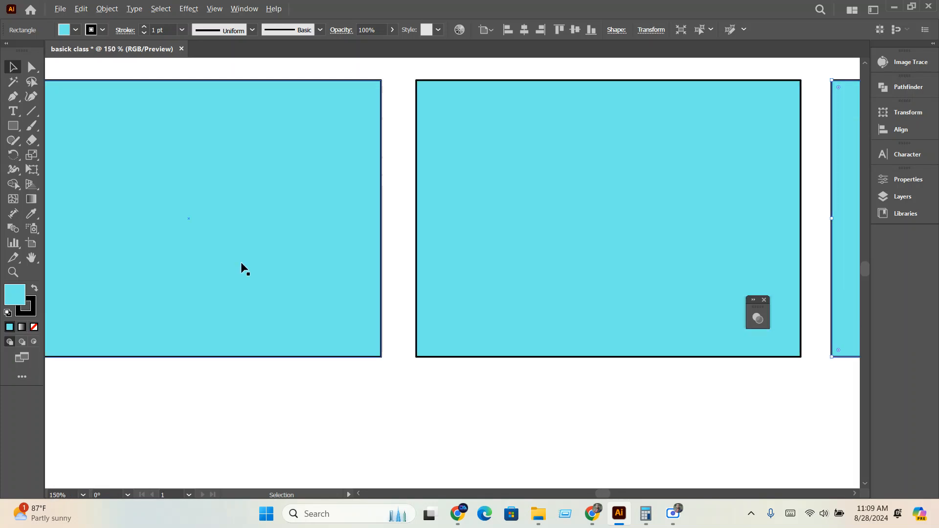
scroll(242, 266, up, 2)
drag(355, 273, 474, 289)
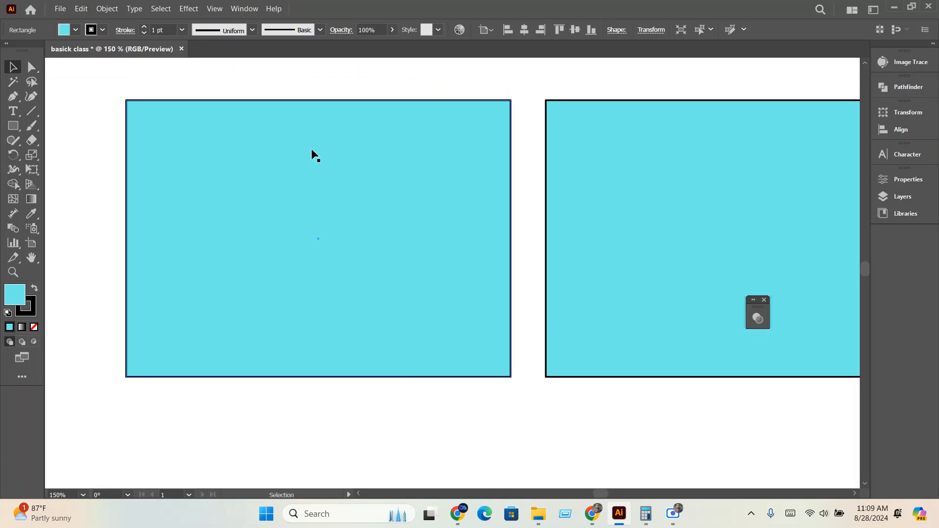
scroll(311, 148, up, 1)
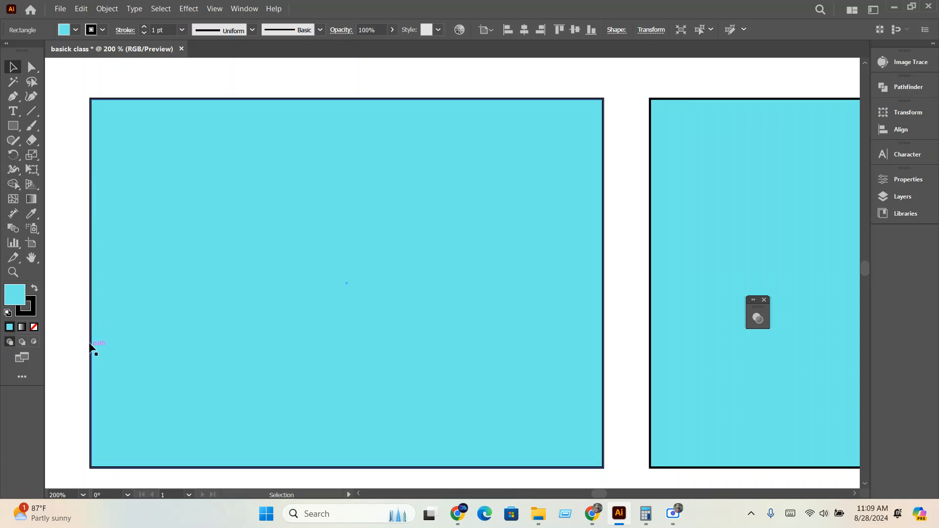
click(204, 91)
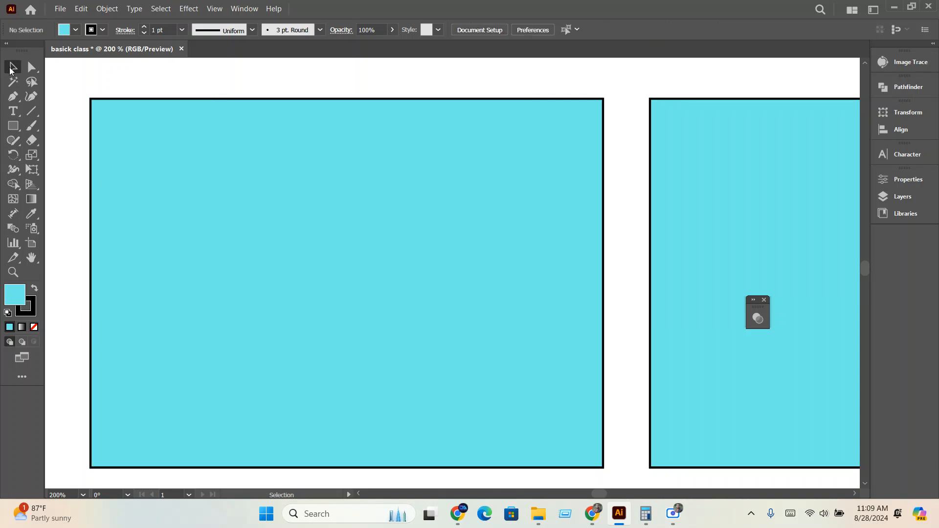
click(316, 228)
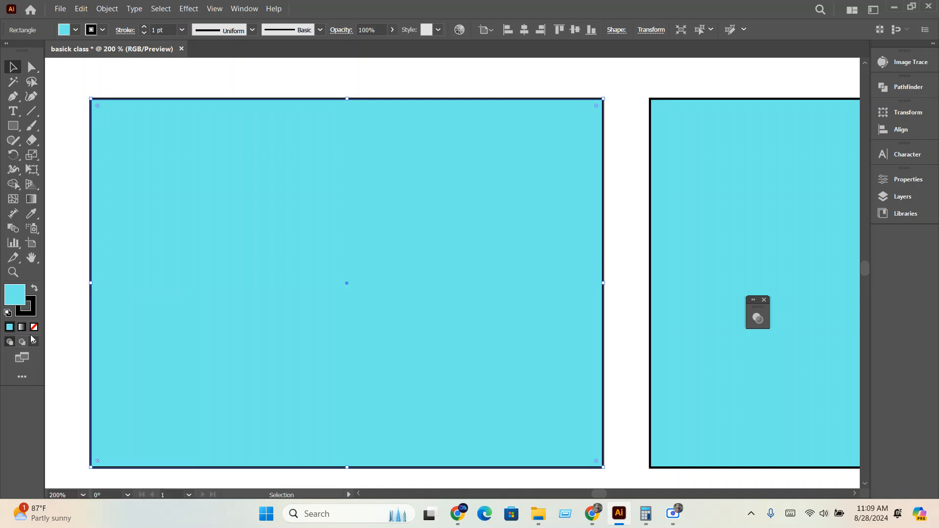
click(72, 34)
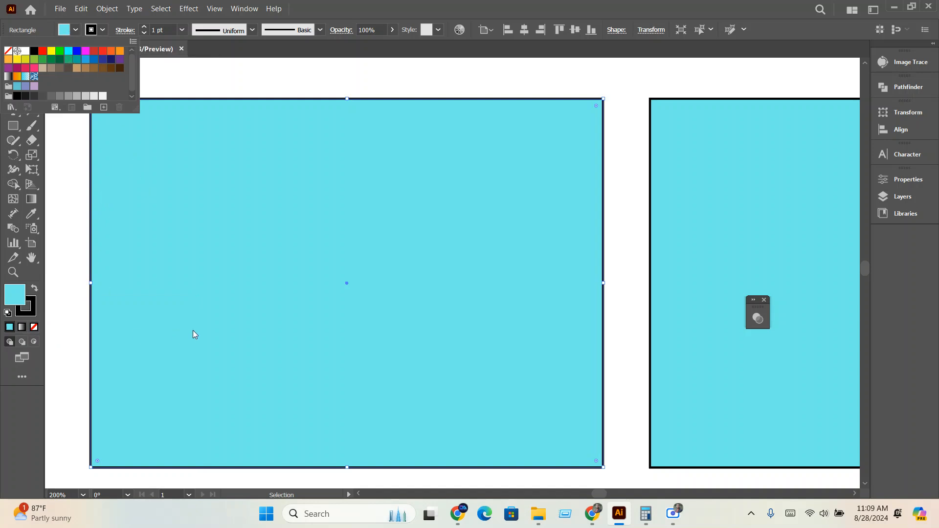
click(101, 31)
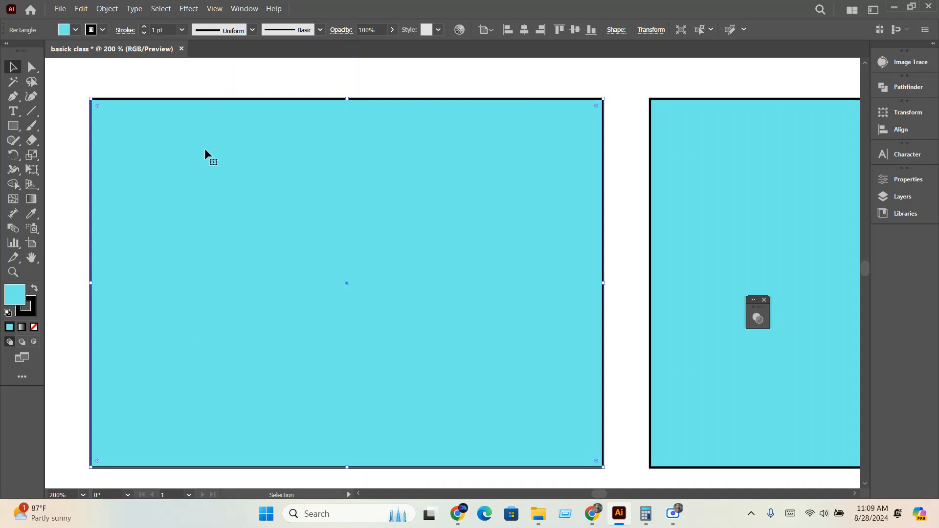
click(103, 30)
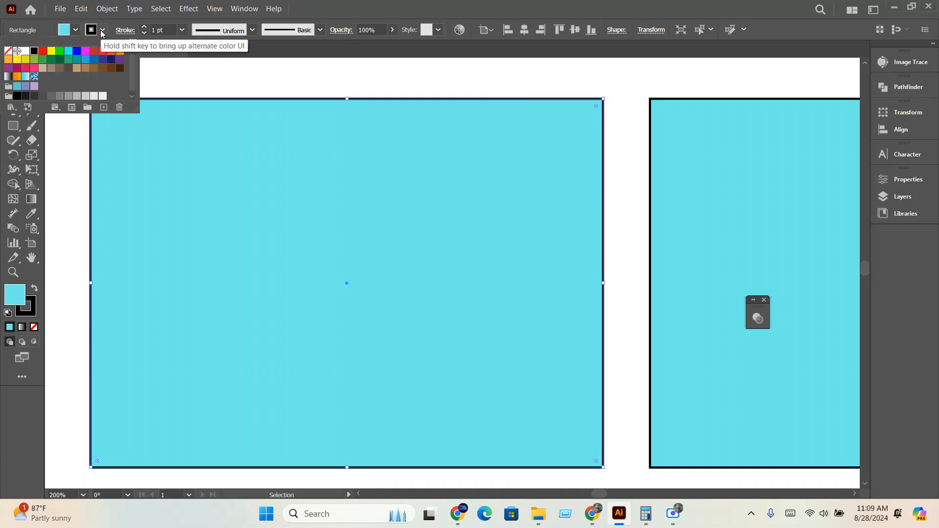
click(10, 53)
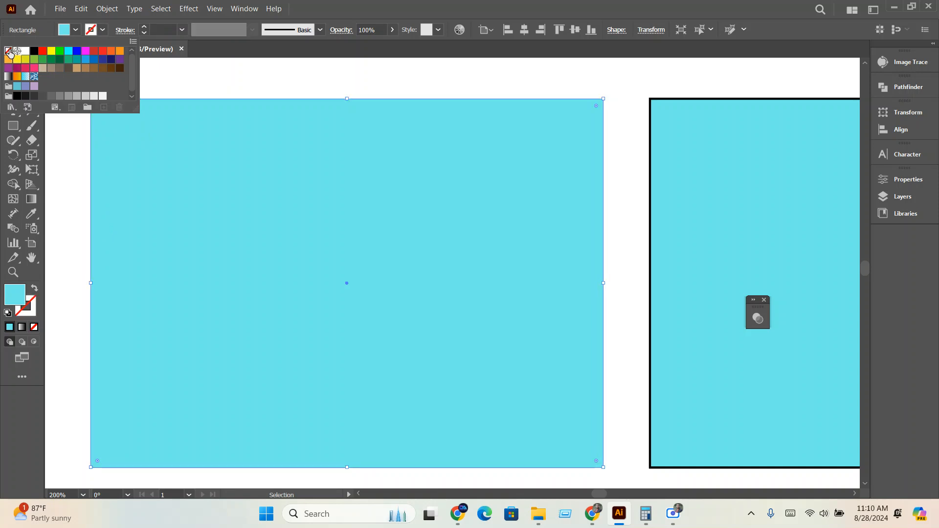
click(208, 84)
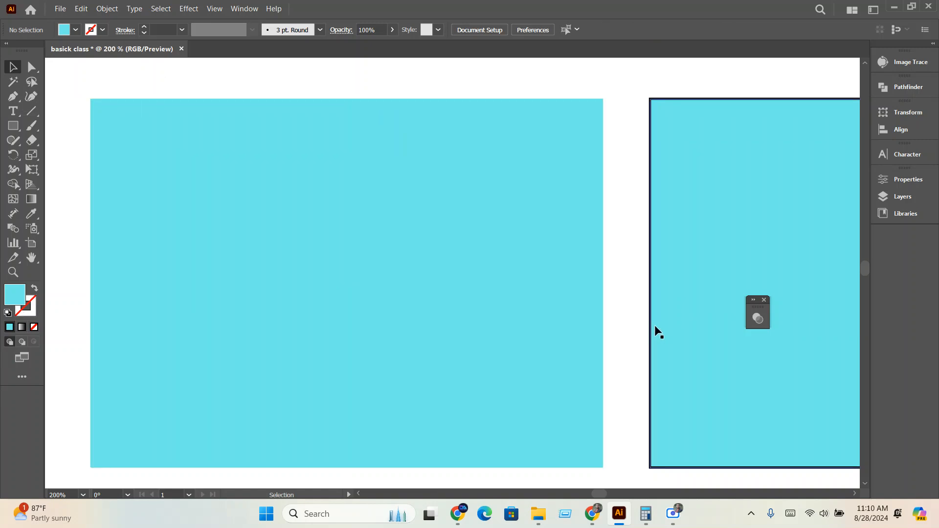
Remove the fill from the middle rectangle and change its stroke colour to orange
drag(622, 329, 365, 352)
scroll(365, 352, right, 5)
click(362, 309)
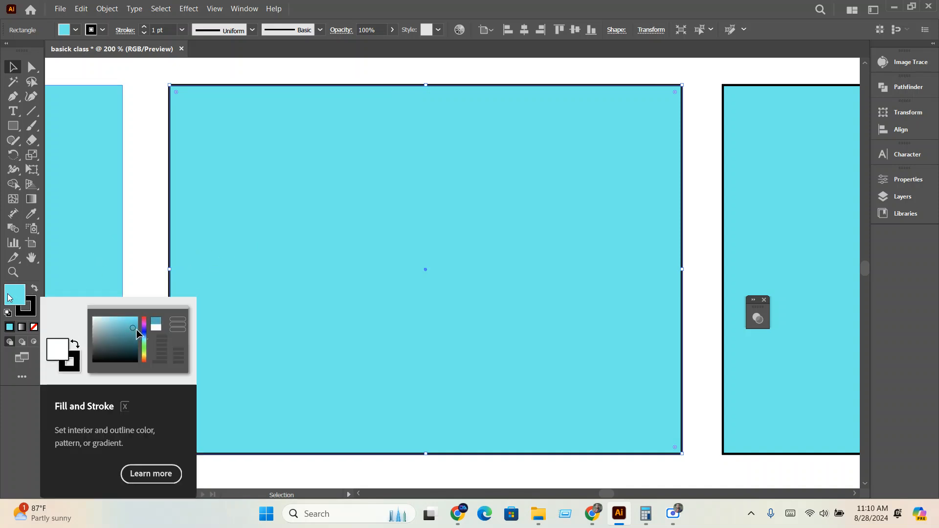
click(34, 327)
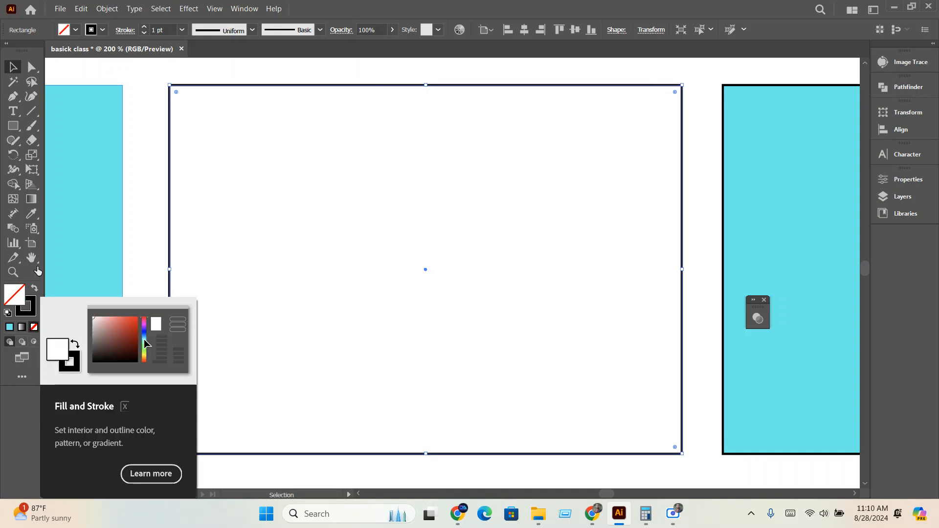
click(102, 30)
click(111, 52)
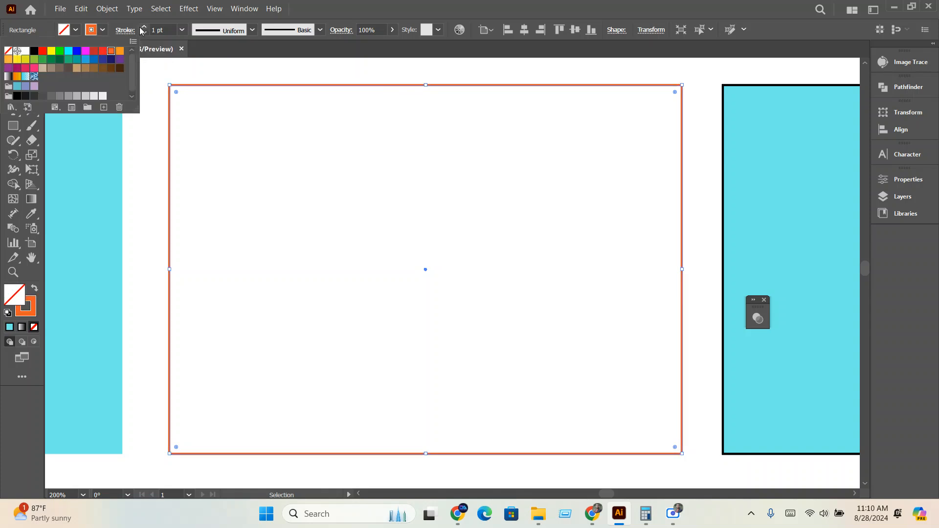
Increase the middle rectangle's stroke weight to 33 pt and deselect it
click(169, 29)
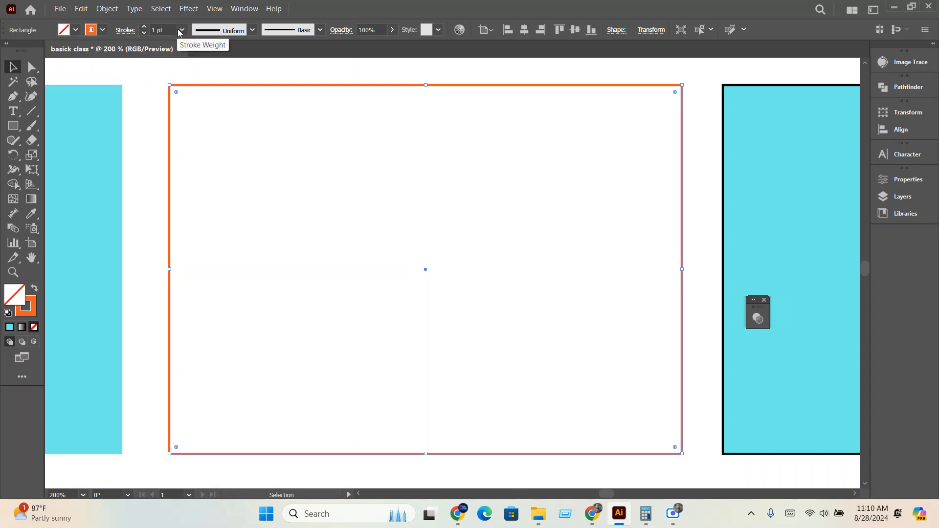
click(182, 30)
click(203, 211)
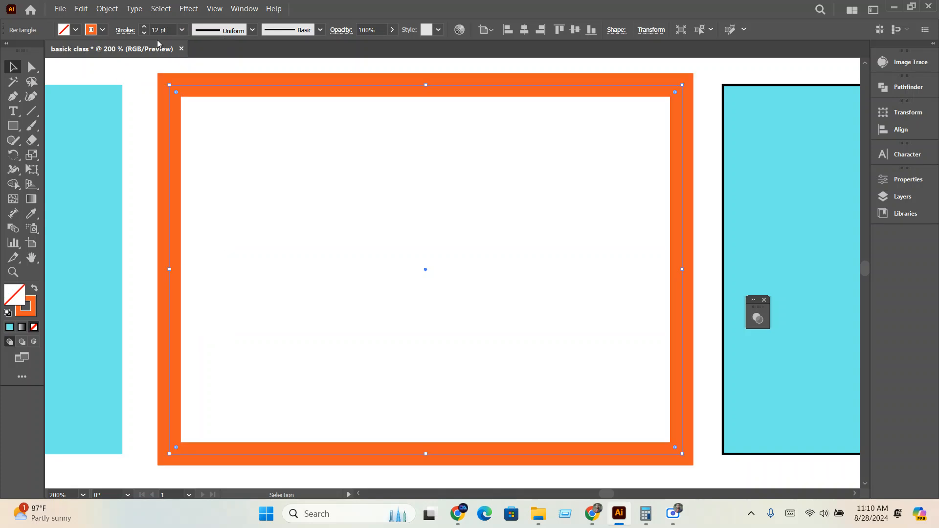
click(167, 29)
scroll(167, 30, up, 14)
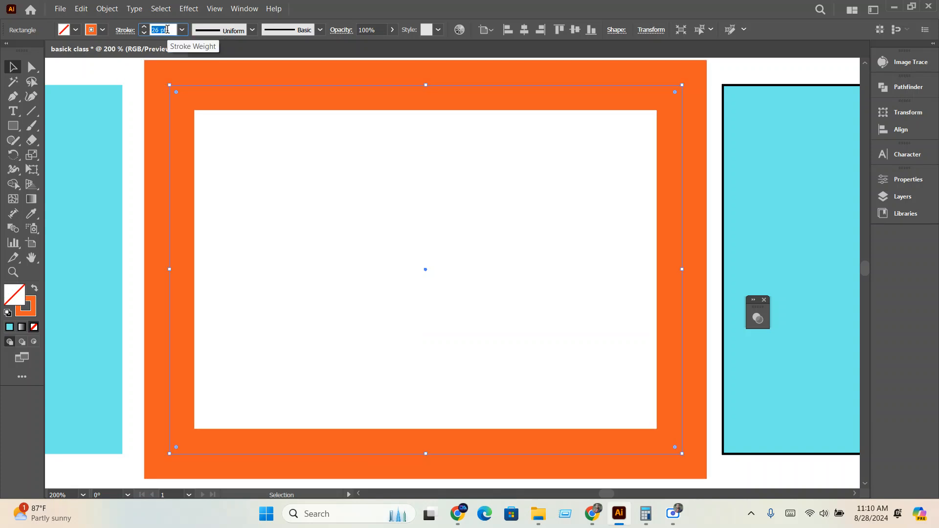
scroll(167, 30, up, 7)
click(320, 235)
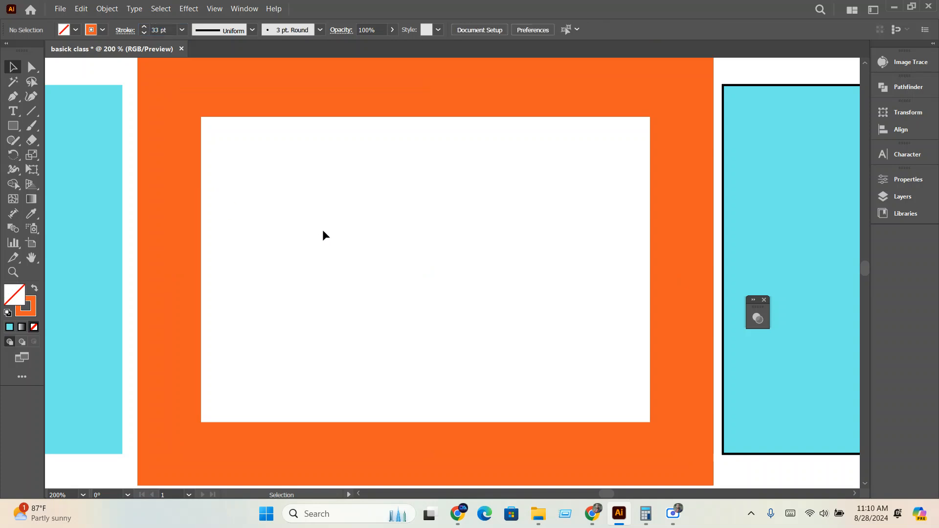
Move the third rectangle slightly away from the orange frame and increase its stroke weight to 25 pt
key(space)
drag(728, 299, 281, 260)
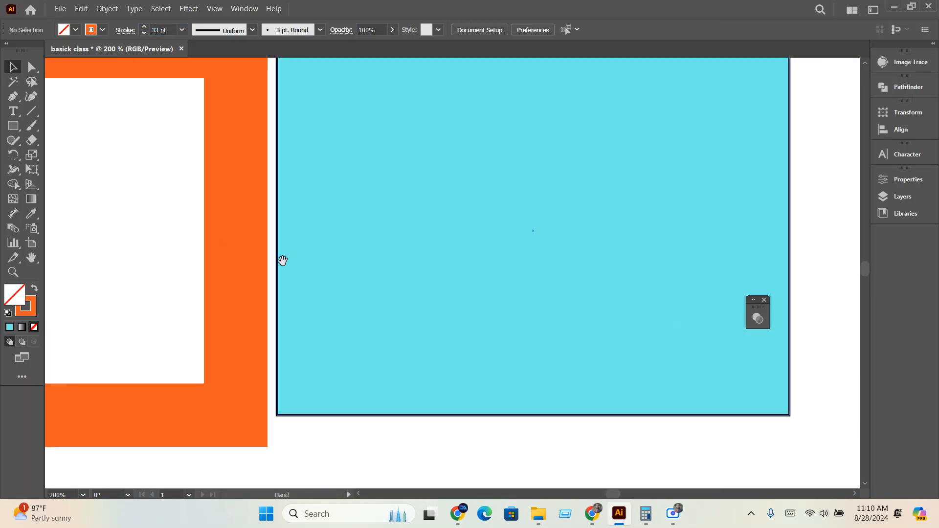
key(space)
drag(480, 251, 391, 299)
scroll(553, 189, down, 3)
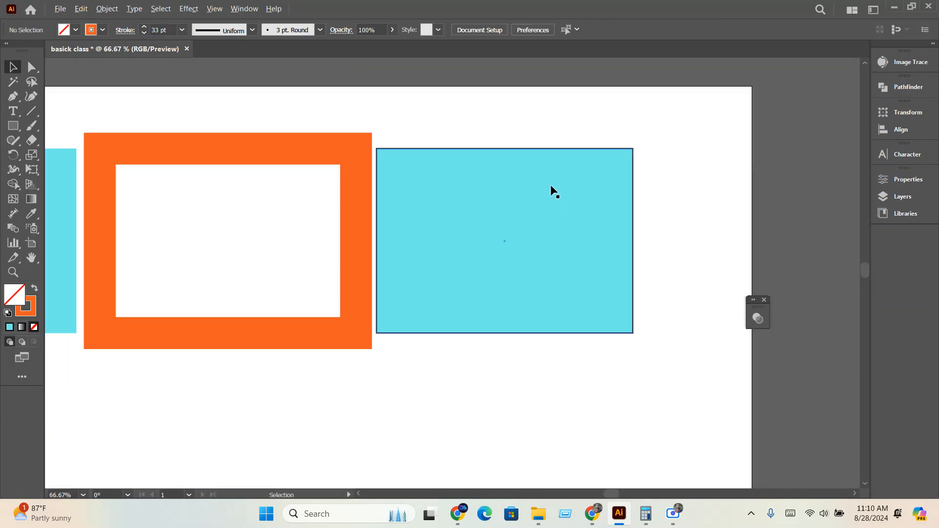
scroll(550, 185, up, 3)
drag(544, 184, 577, 183)
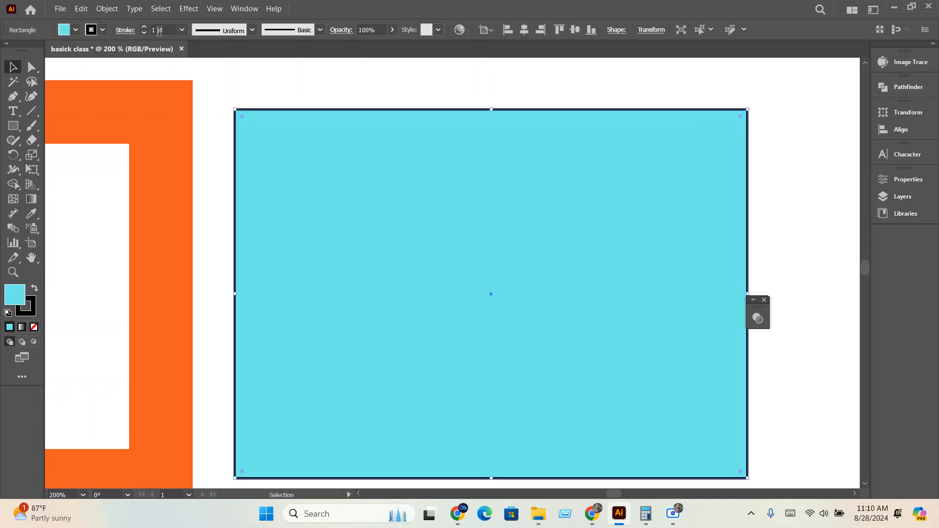
click(161, 29)
key(Up)
key(Up)
key(Up)
key(Up)
key(Up)
key(Up)
key(Up)
key(Up)
key(Up)
key(Up)
key(Up)
key(Up)
key(Up)
key(Up)
key(Up)
key(Up)
key(Up)
key(Up)
key(Up)
key(Up)
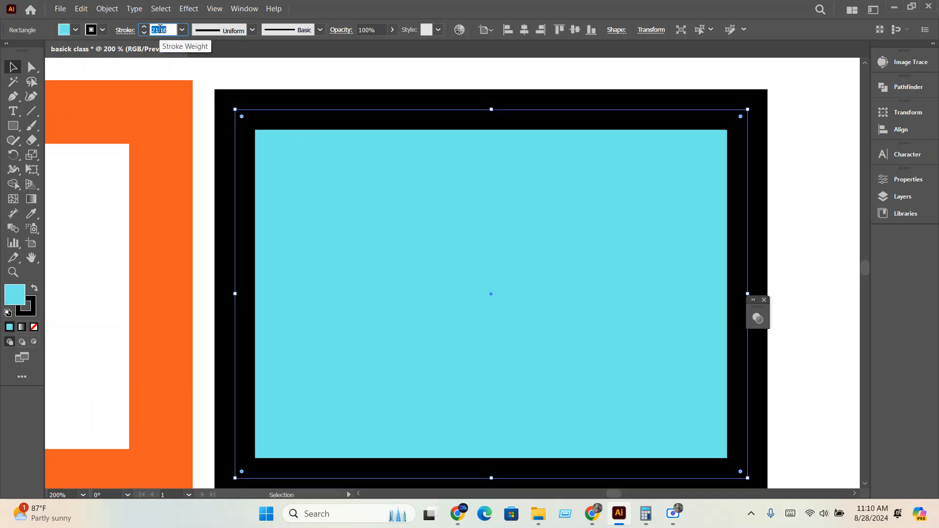
Change the third rectangle's fill to light orange and deselect it
click(75, 30)
click(75, 29)
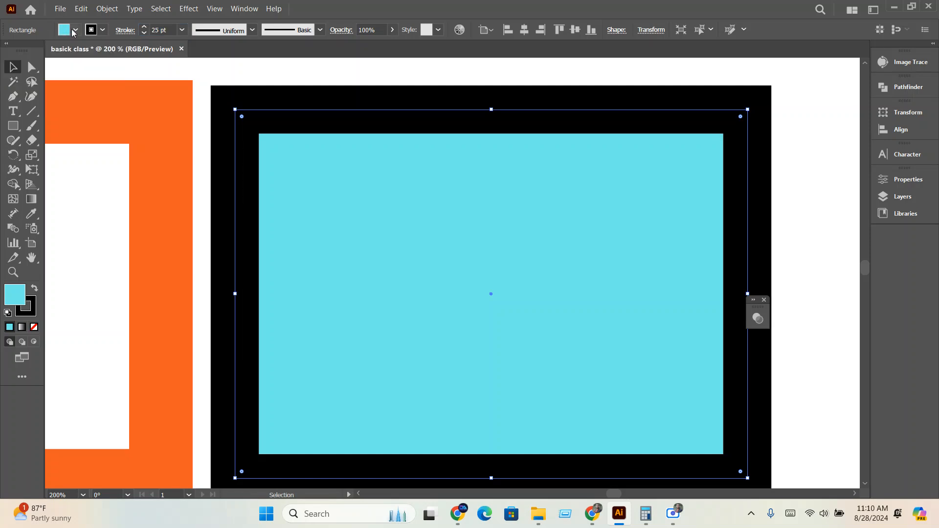
click(74, 30)
click(112, 52)
click(260, 69)
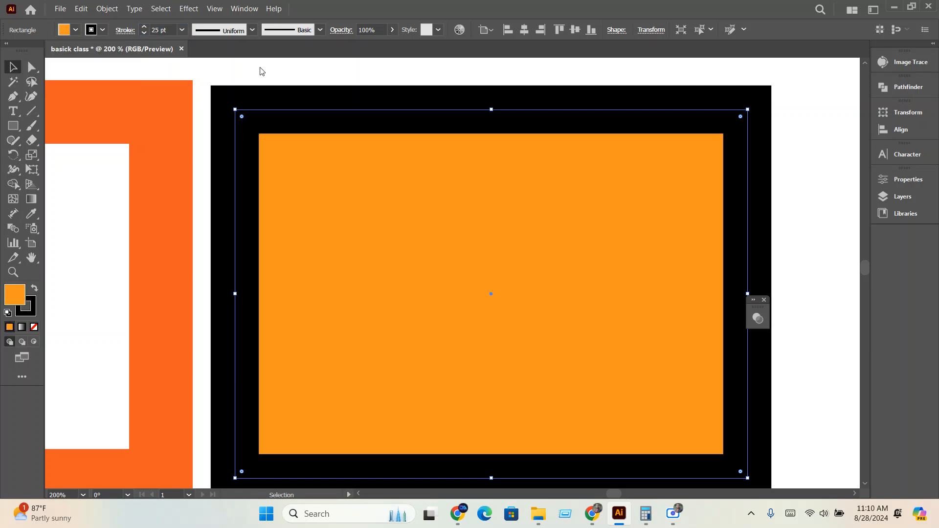
click(259, 69)
scroll(521, 234, down, 3)
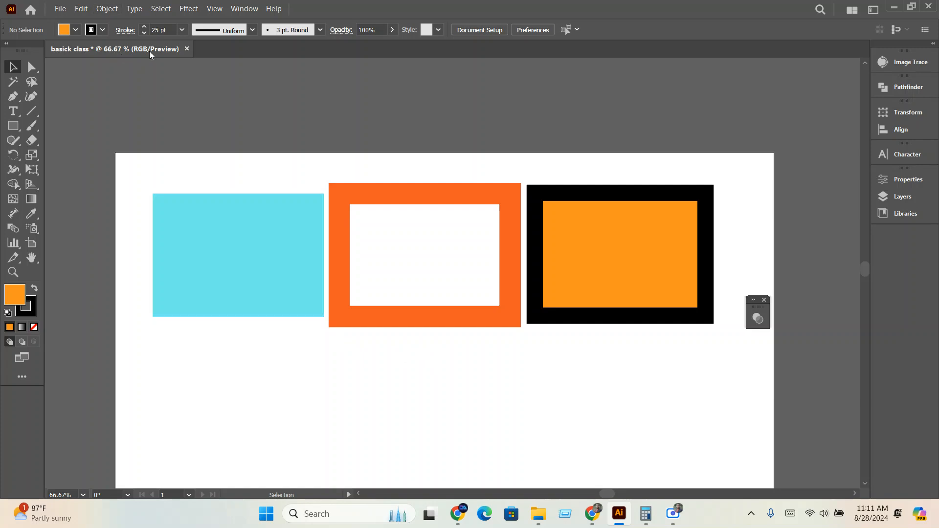
click(894, 8)
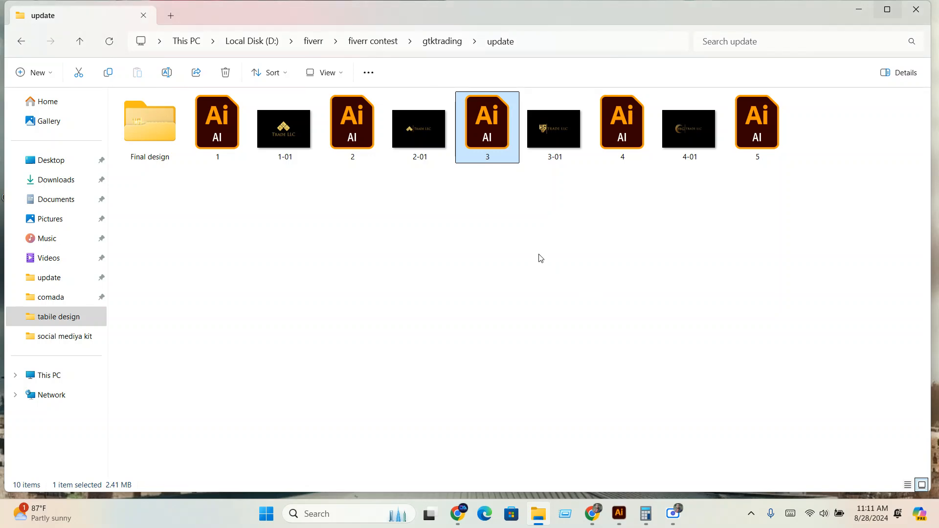
click(619, 514)
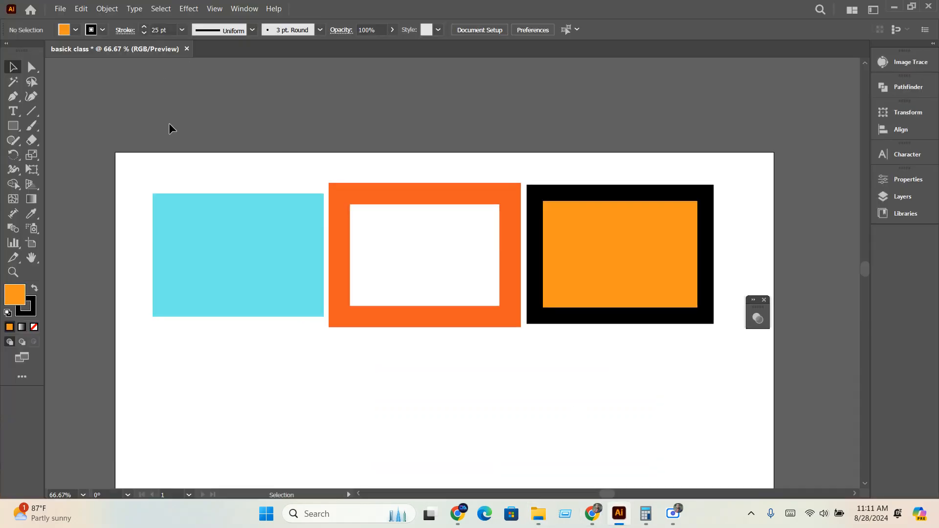
Select all three rectangles on the artboard and delete them
drag(185, 174, 596, 336)
key(Delete)
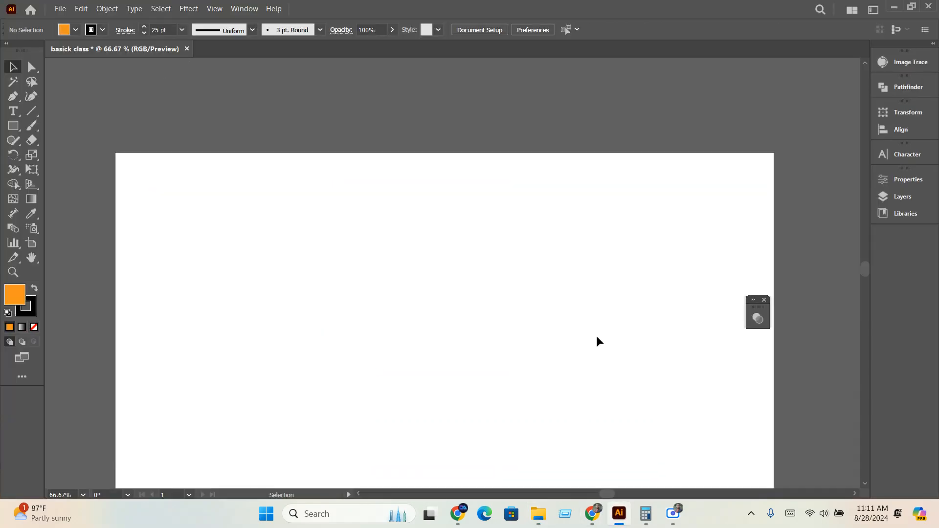
Activate the Pen tool with no fill and a light orange stroke
click(19, 101)
click(76, 30)
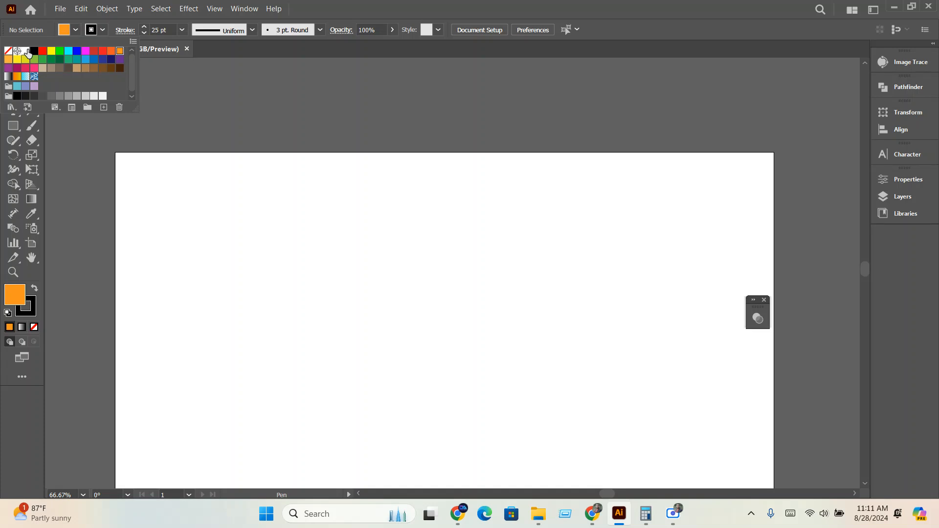
click(8, 50)
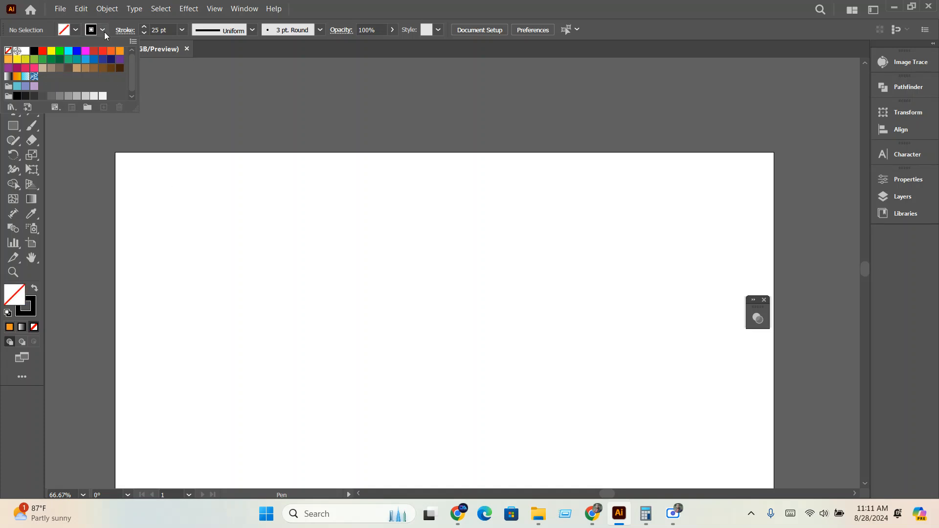
click(104, 30)
click(119, 51)
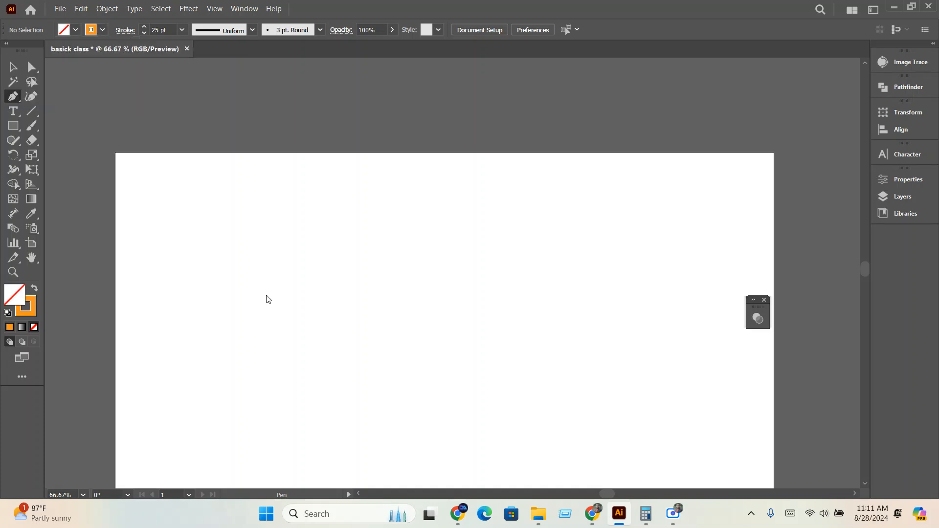
Start a straight horizontal path with the Pen tool in the upper left area of the artboard
scroll(230, 330, down, 2)
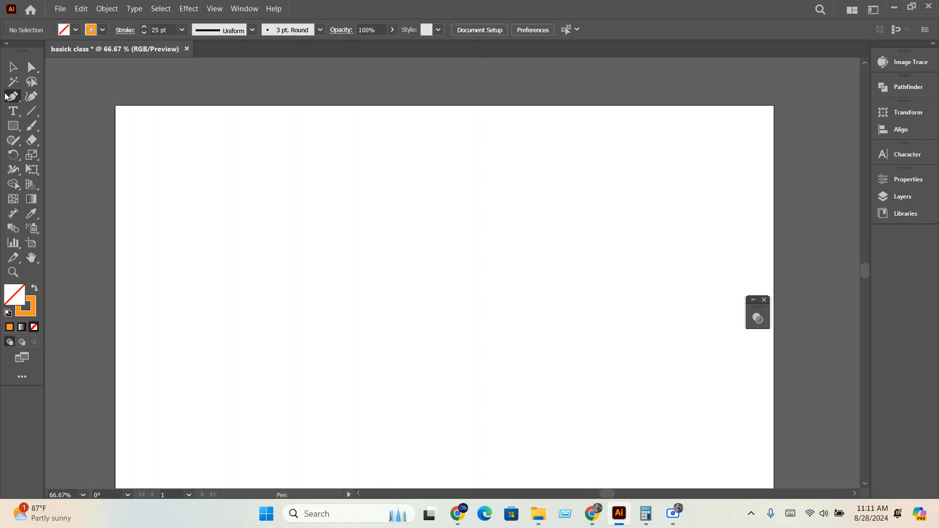
click(285, 234)
click(279, 163)
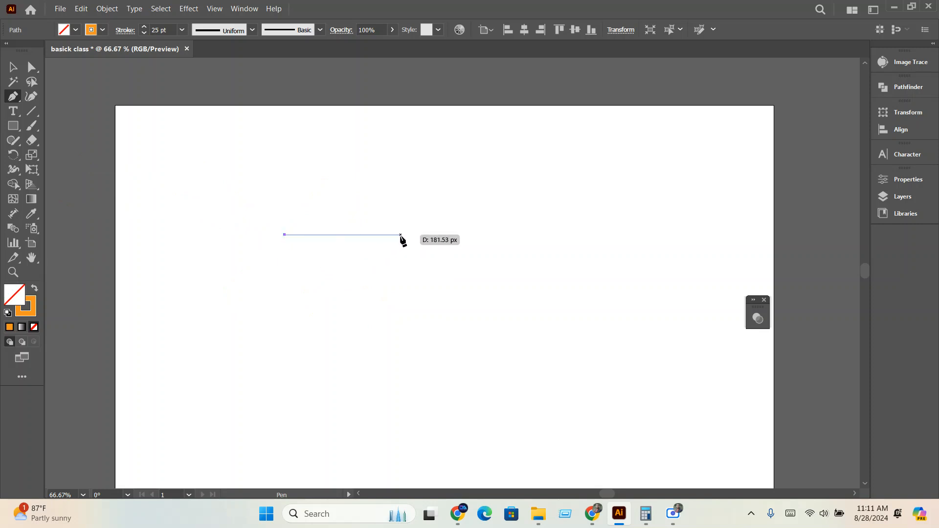
Complete a slanted four-sided outline with the Pen tool in the middle of the artboard
click(448, 235)
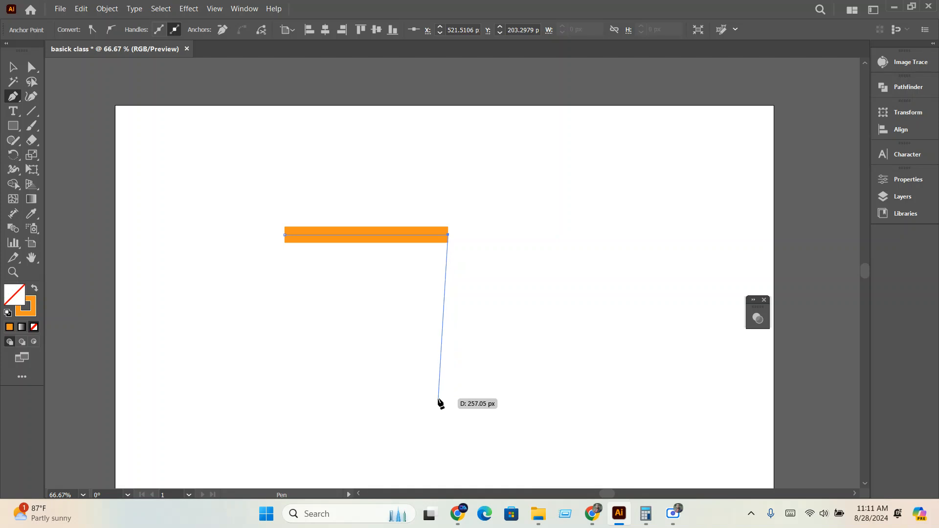
click(438, 398)
click(270, 395)
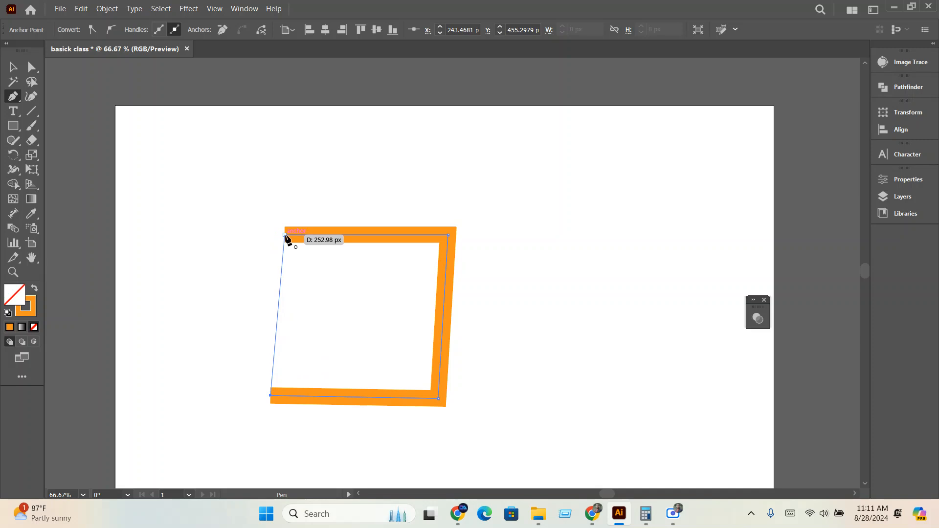
key(Escape)
click(285, 235)
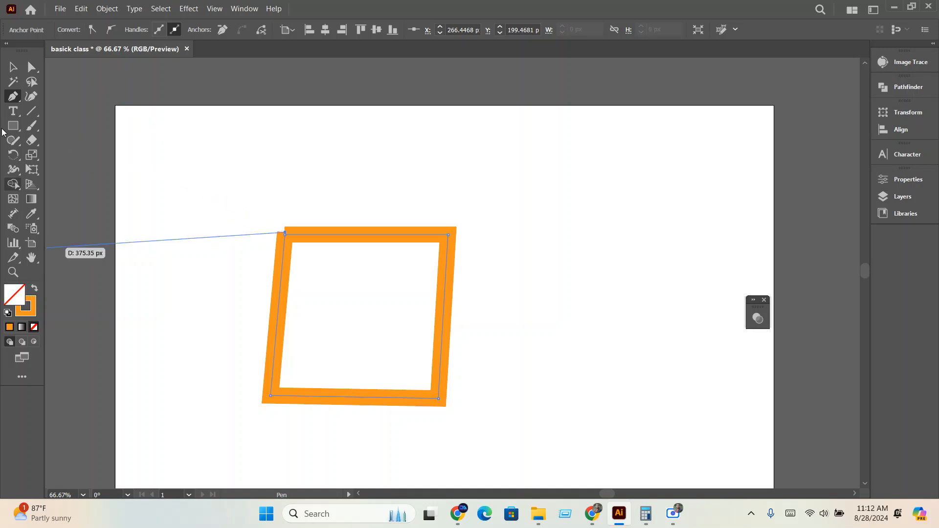
Swap the four-sided shape's fill and stroke colours, and move the shape to the artboard's upper-left edge
click(13, 68)
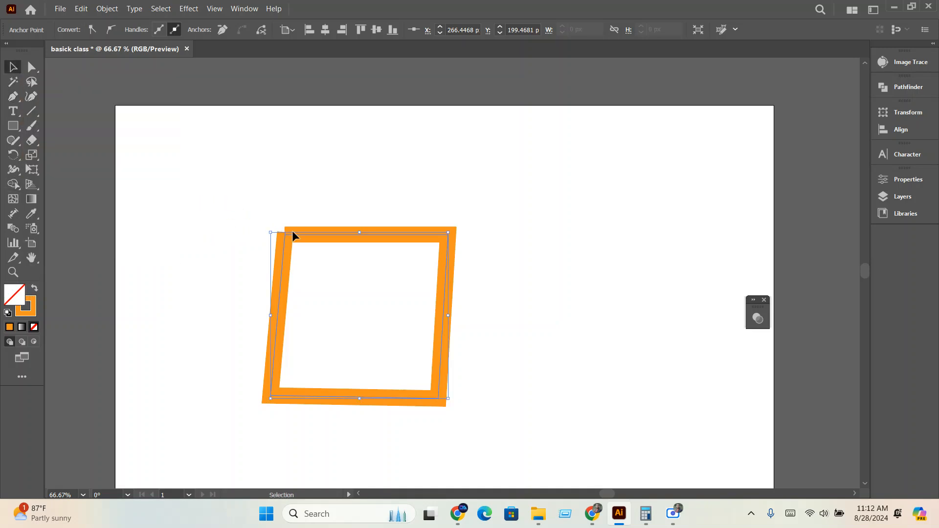
click(34, 293)
click(133, 234)
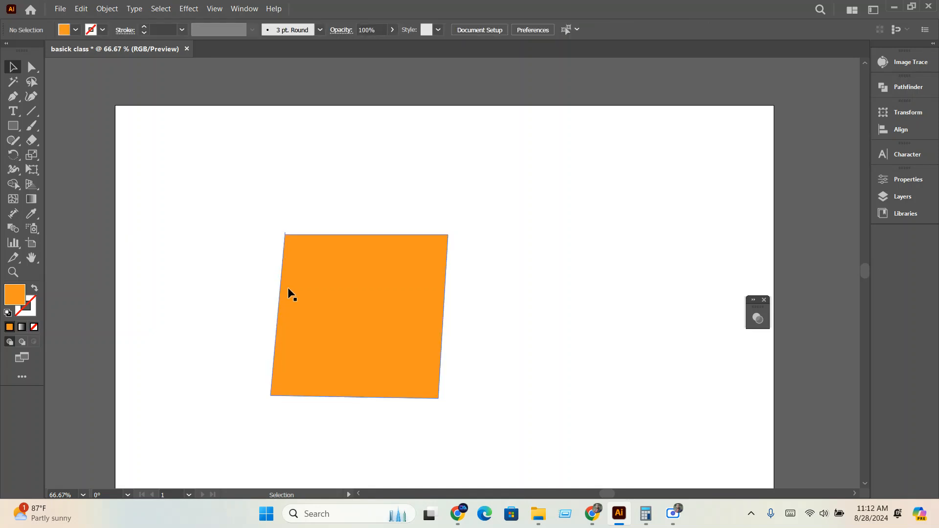
drag(279, 374, 232, 204)
Draw a closed triangle with the Pen tool below and to the right of the four-sided shape
click(13, 96)
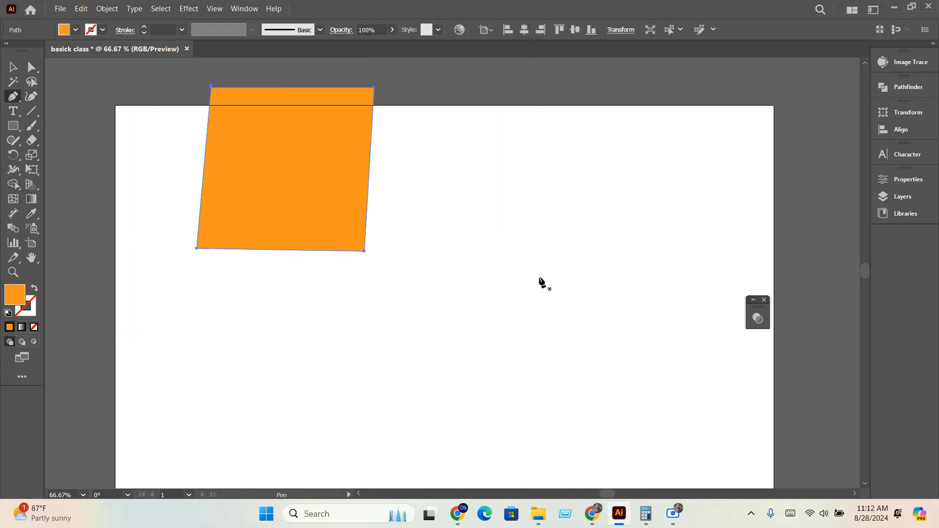
click(487, 261)
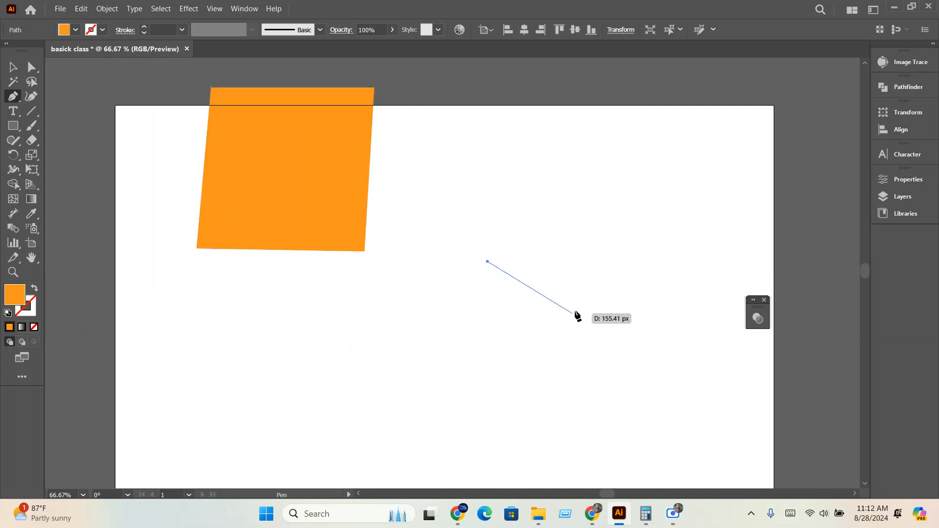
click(585, 389)
click(363, 382)
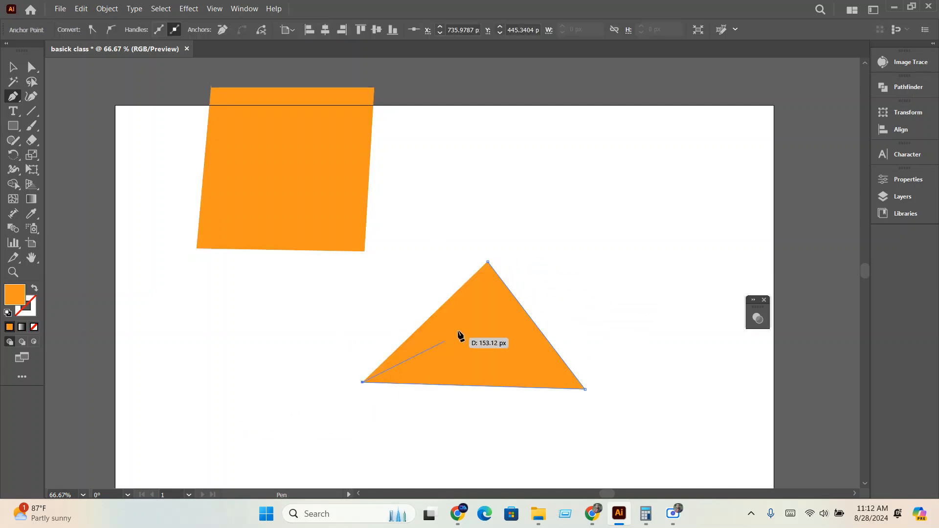
click(487, 262)
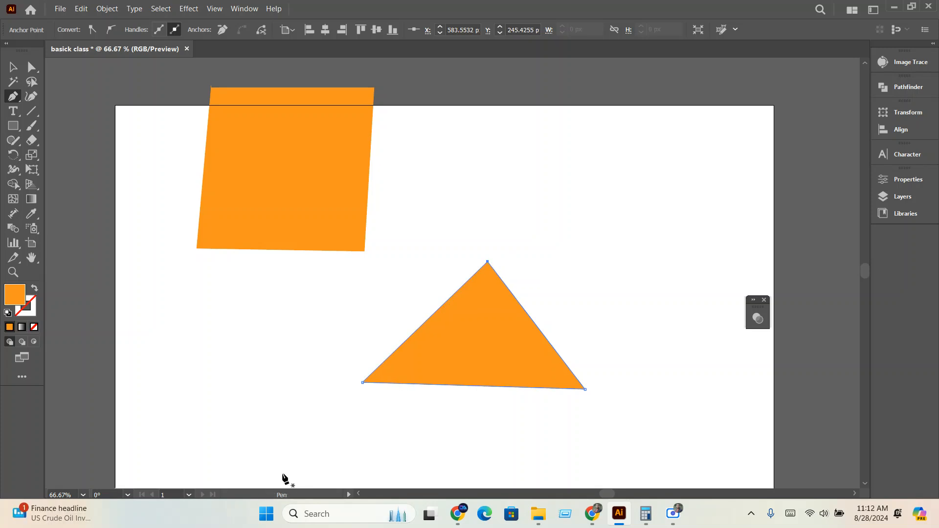
Delete the four-sided shape and the triangle together
click(14, 67)
drag(184, 148, 490, 357)
key(Delete)
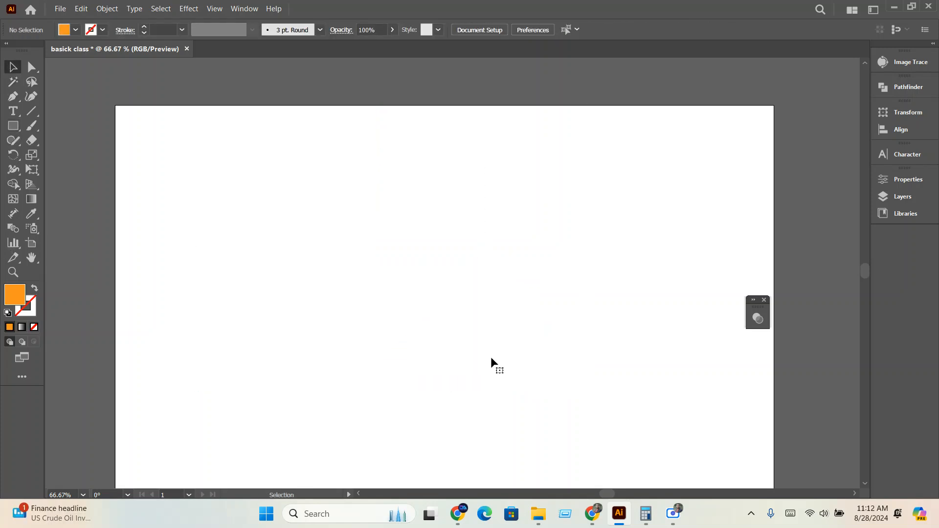
Switch to the desktop and open Local Disk (D:) from This PC in File Explorer
click(897, 8)
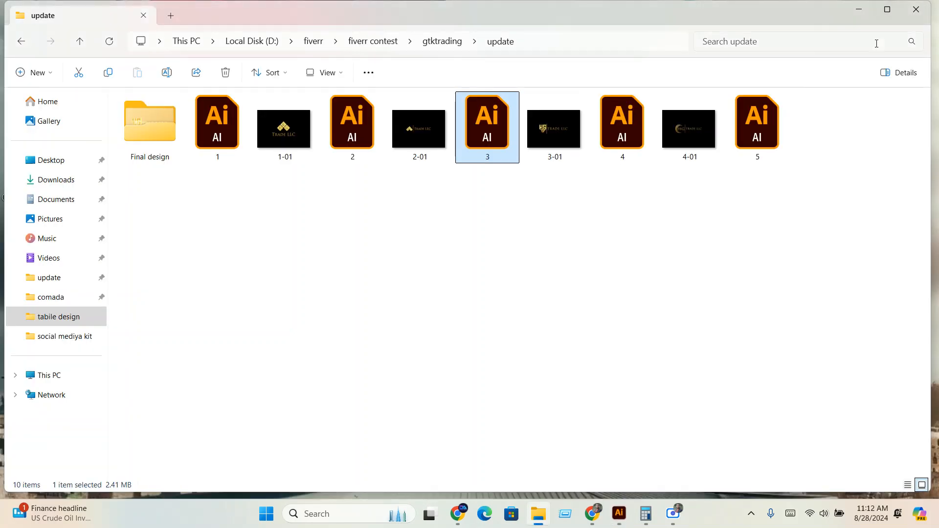
click(858, 12)
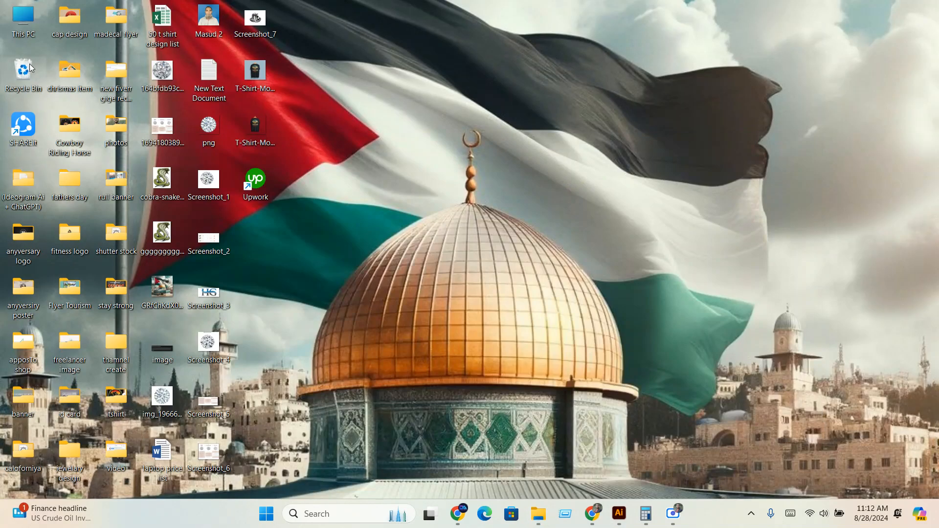
double_click(29, 26)
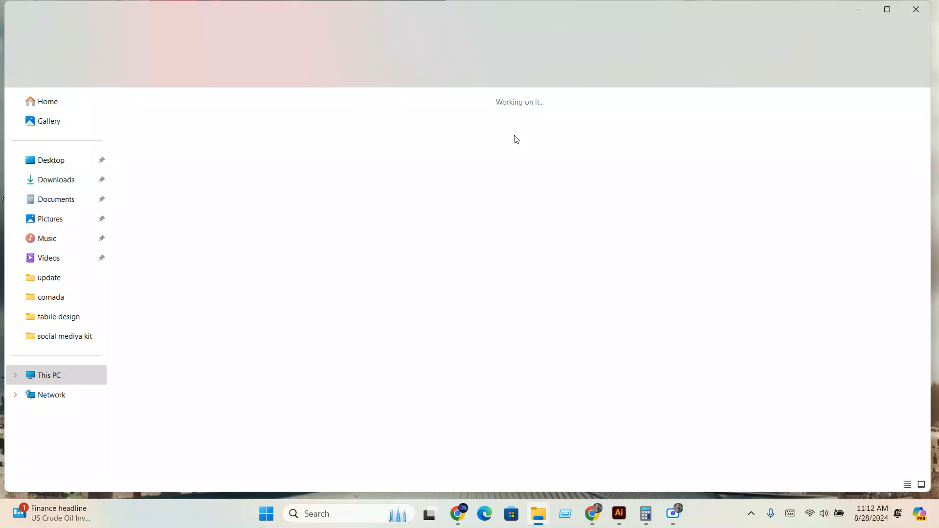
double_click(327, 139)
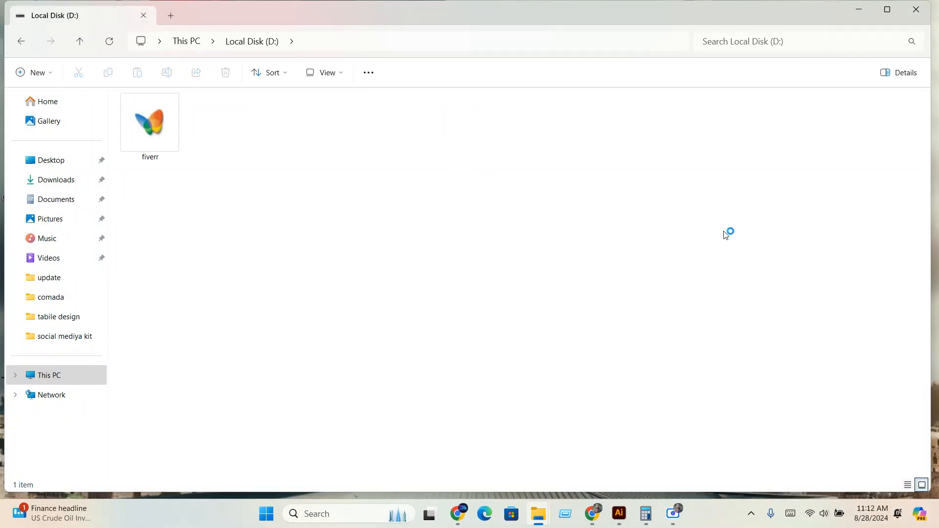
right_click(647, 242)
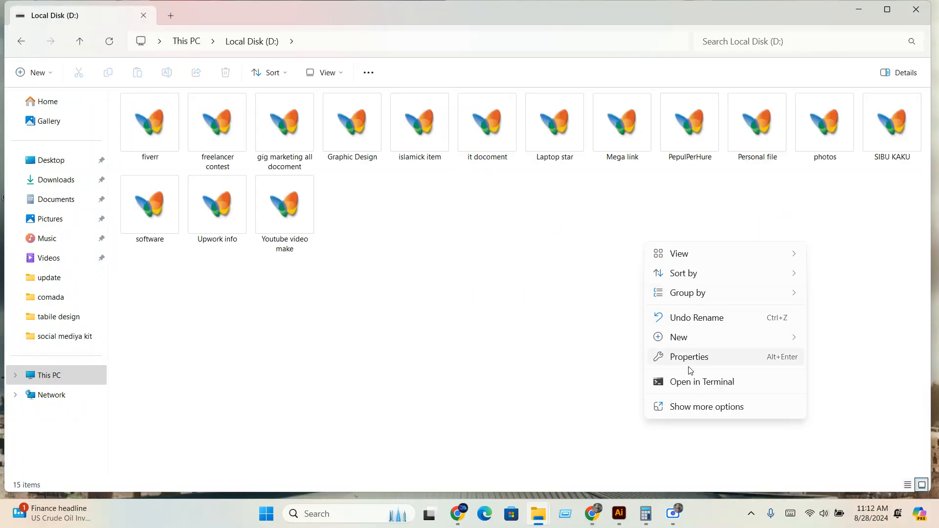
click(691, 406)
click(691, 292)
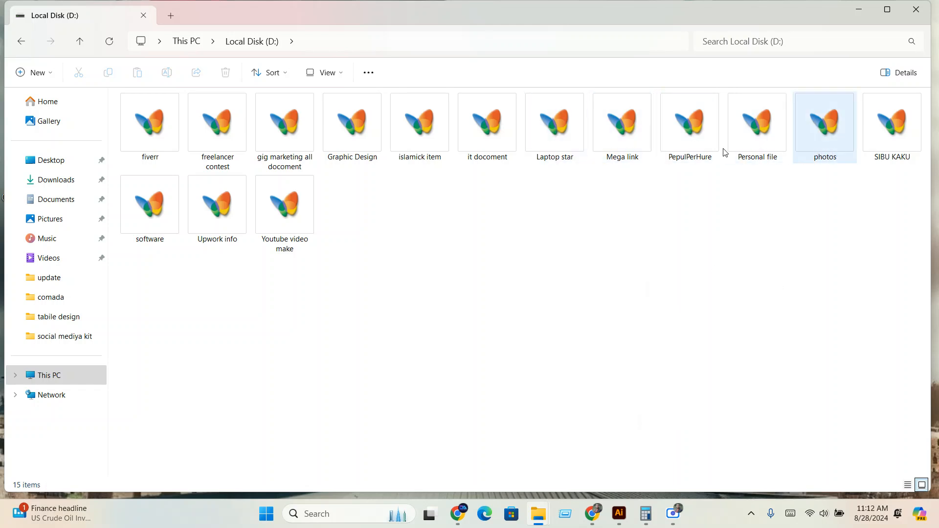
Open the pentool folder inside it docoment > Class Docoment on the D: drive
double_click(418, 137)
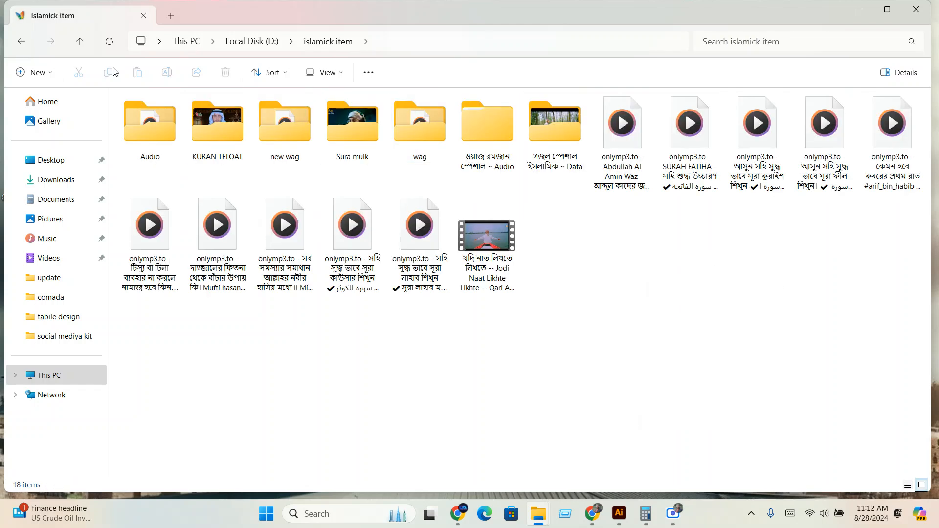
click(78, 43)
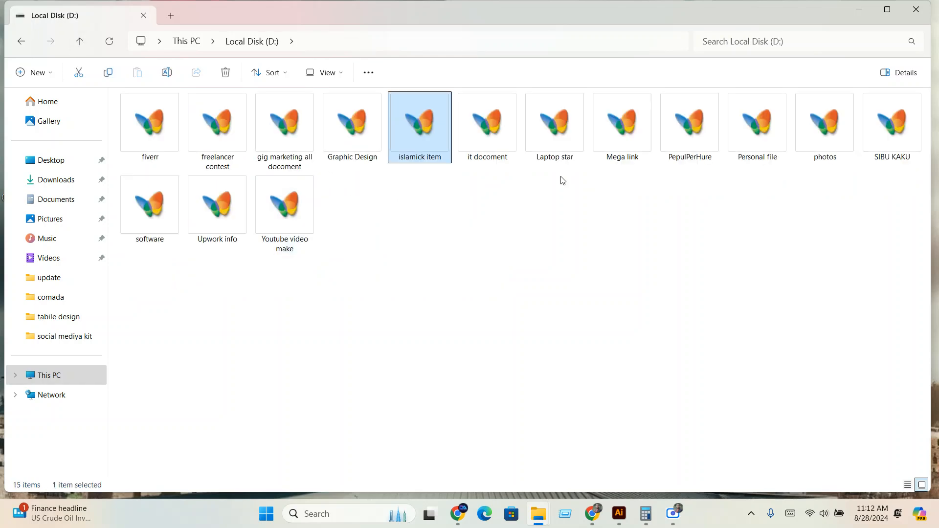
double_click(488, 125)
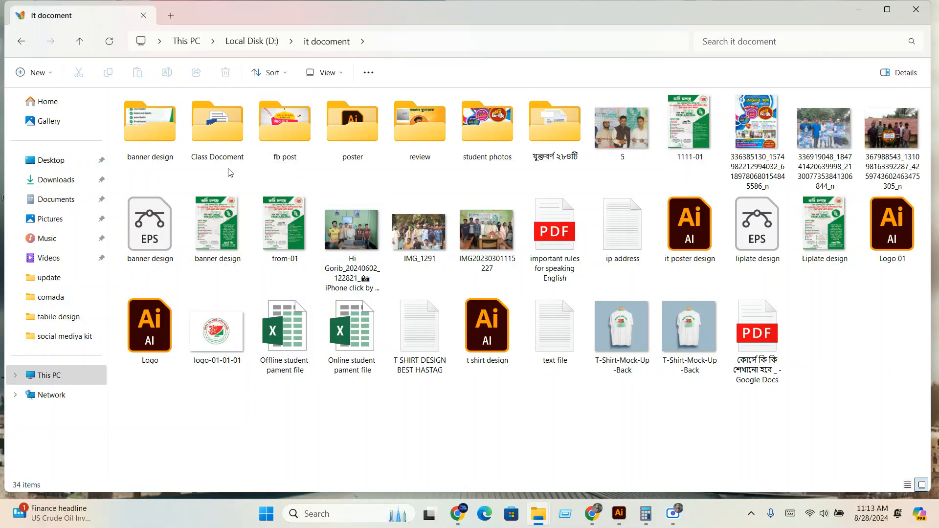
double_click(219, 149)
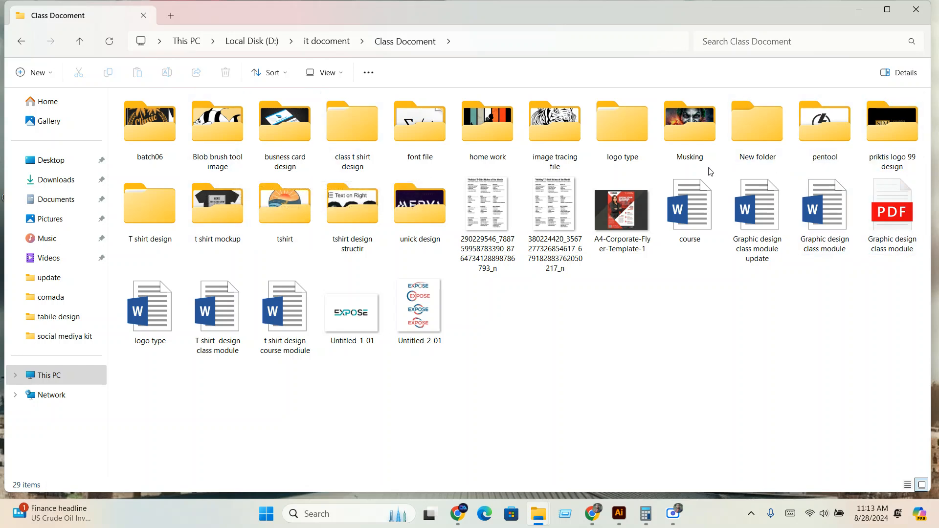
double_click(826, 135)
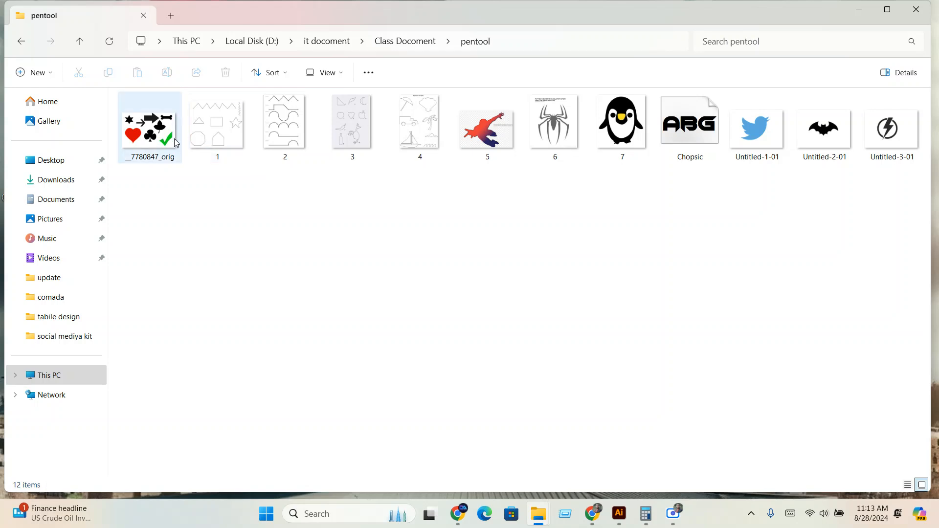
Preview image 1 from the pentool folder and examine its practice shapes, then close the viewer
click(209, 143)
double_click(209, 143)
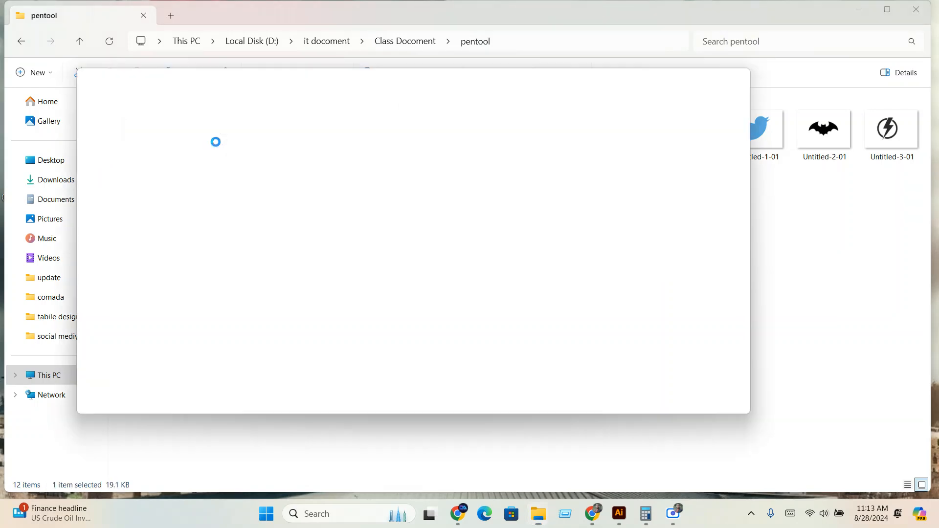
scroll(407, 248, down, 1)
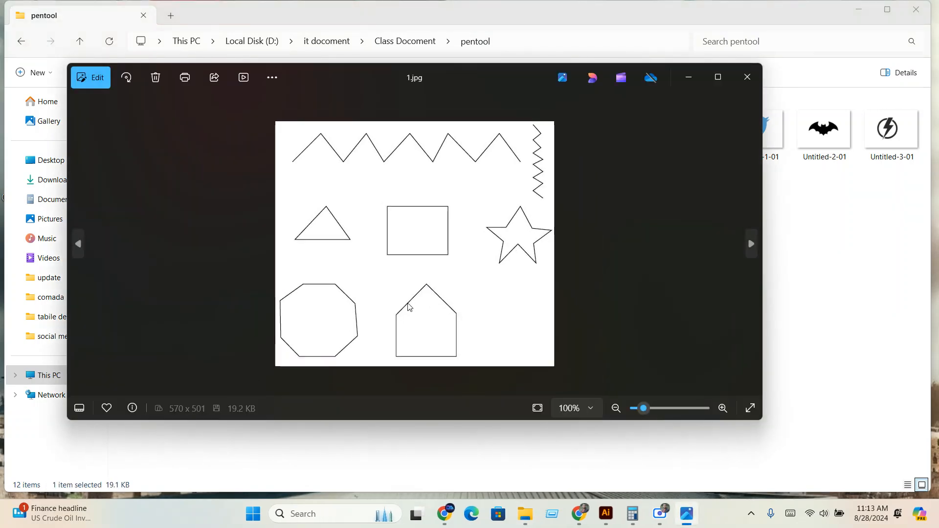
click(747, 77)
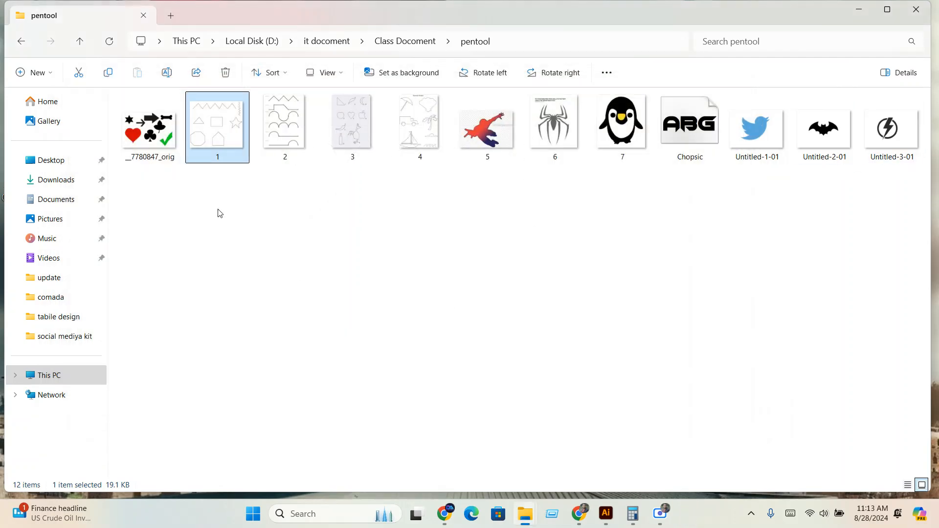
Place image 1 from the pentool folder into the Illustrator document and enlarge it proportionally around its centre
drag(226, 136, 448, 323)
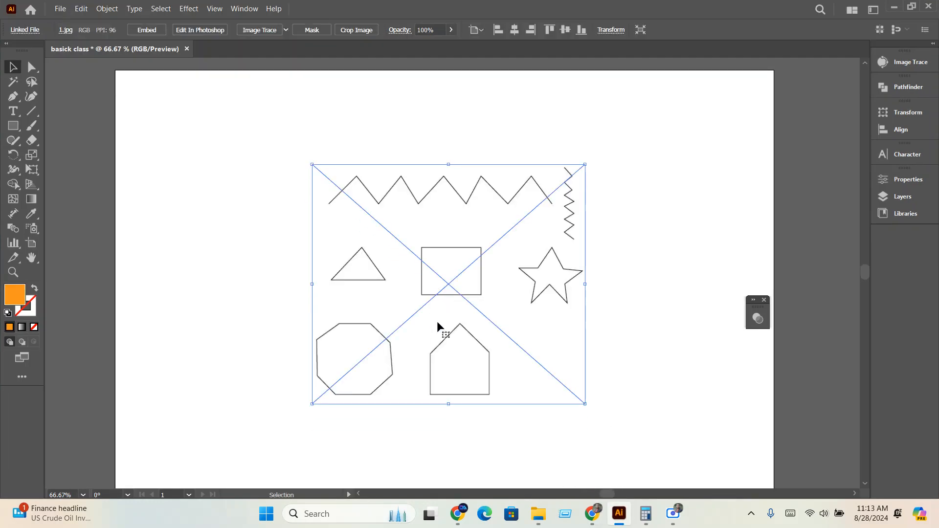
scroll(437, 322, down, 2)
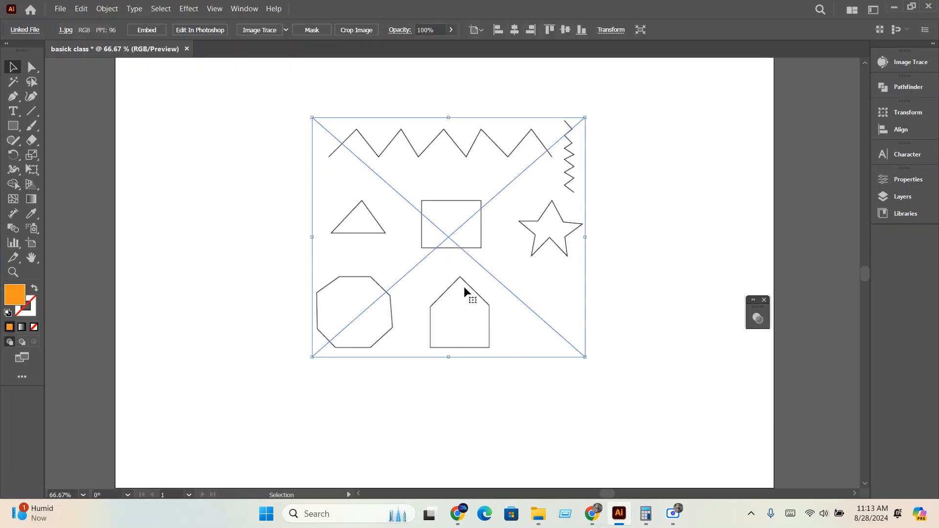
click(104, 98)
click(403, 246)
drag(584, 358, 680, 426)
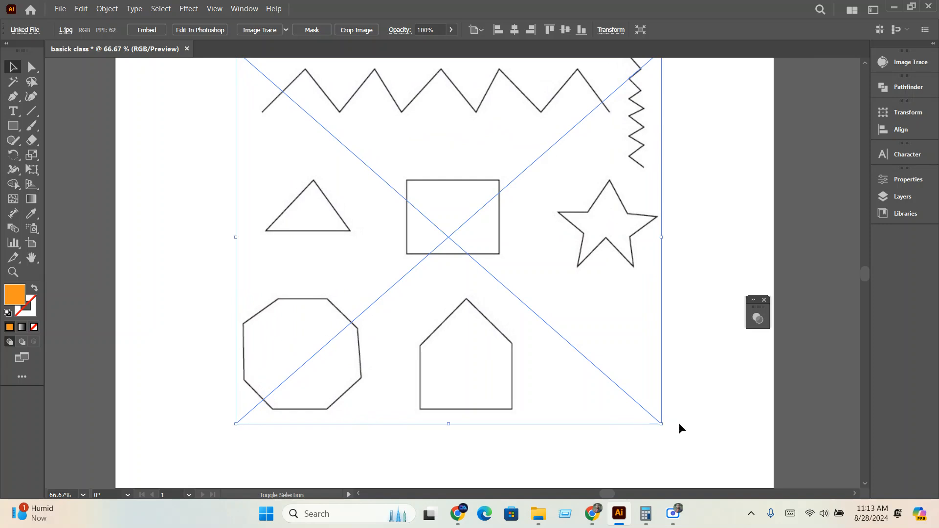
drag(413, 303, 336, 358)
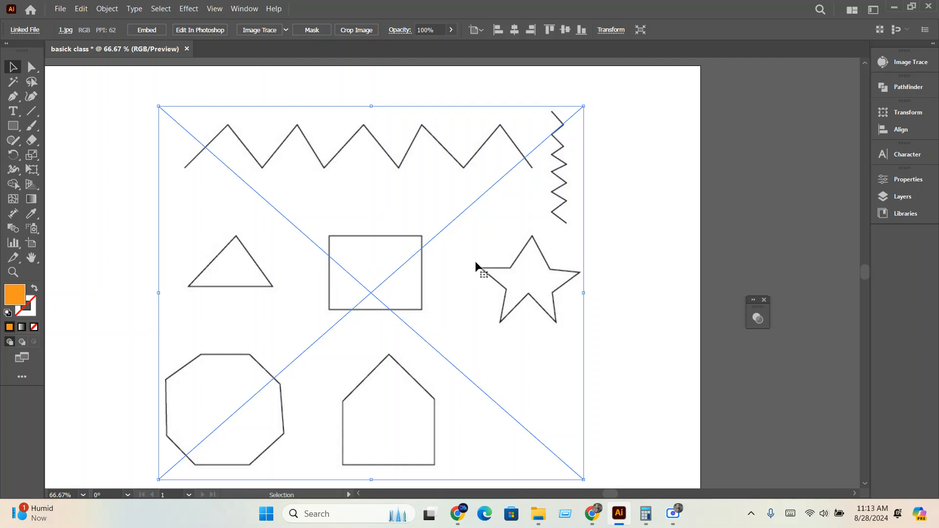
Lock the placed practice image so that it cannot be selected
click(81, 10)
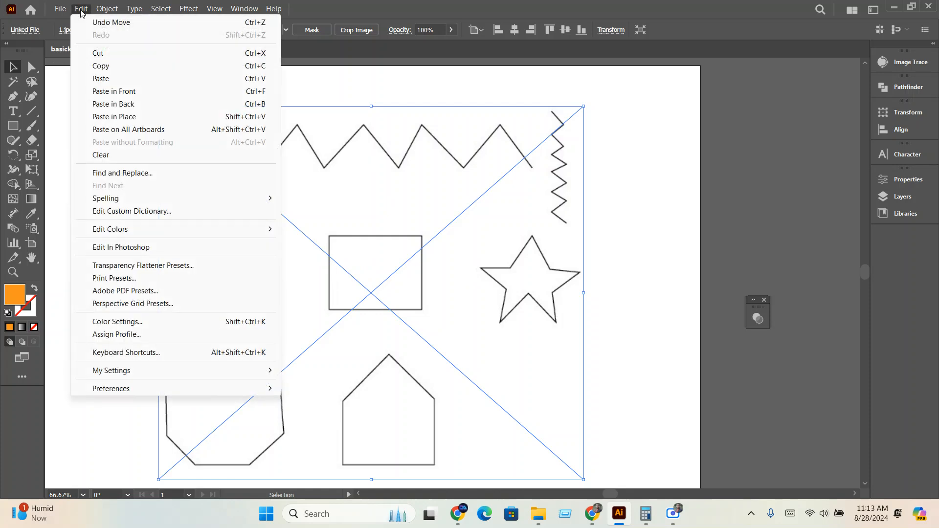
click(81, 10)
click(104, 9)
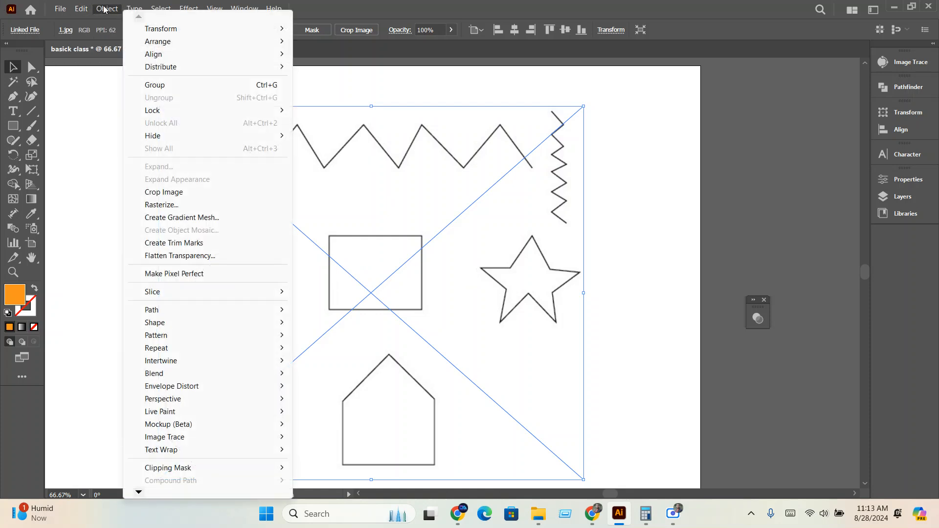
mouse_move(154, 111)
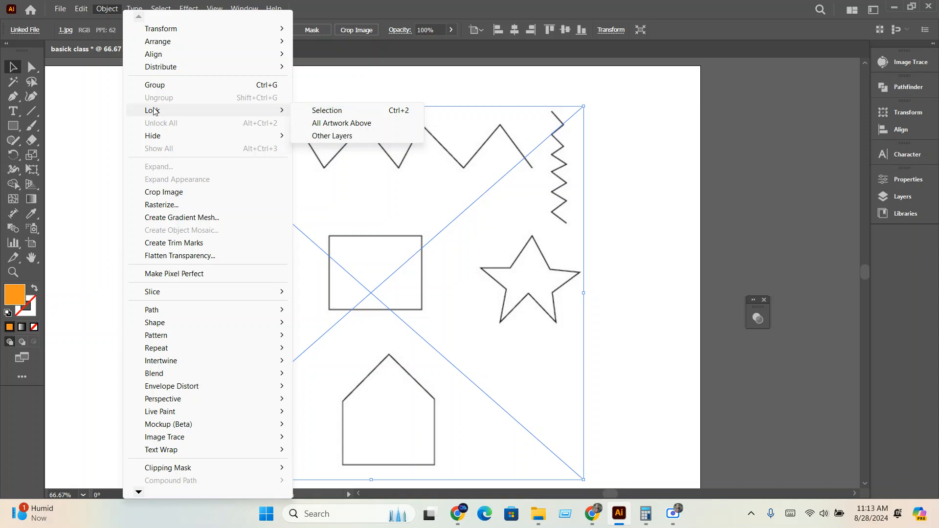
click(407, 114)
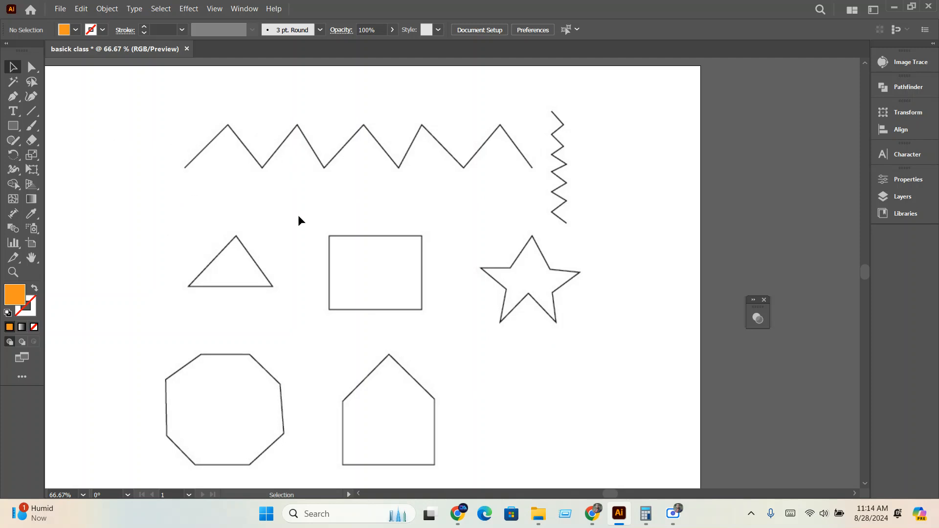
Set the default fill to None and the stroke colour to red for new paths
click(78, 30)
click(35, 51)
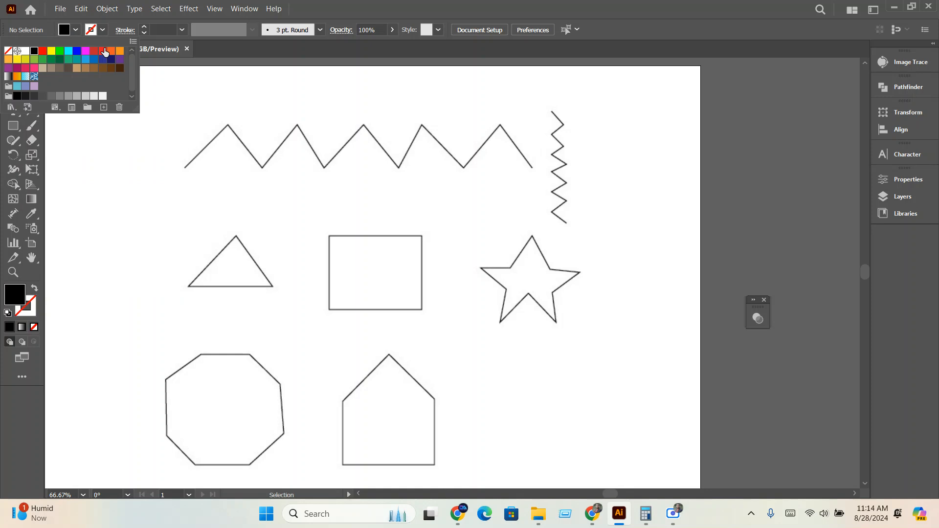
click(8, 50)
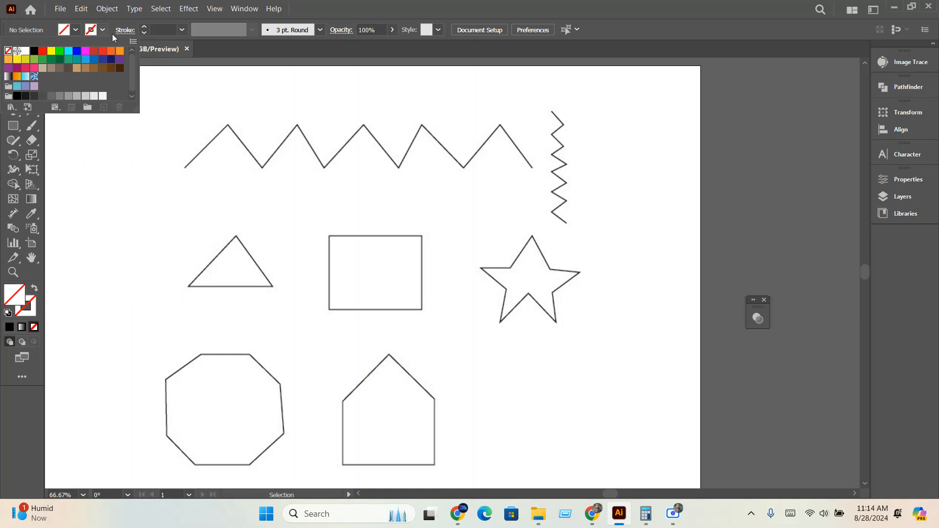
click(105, 30)
click(94, 51)
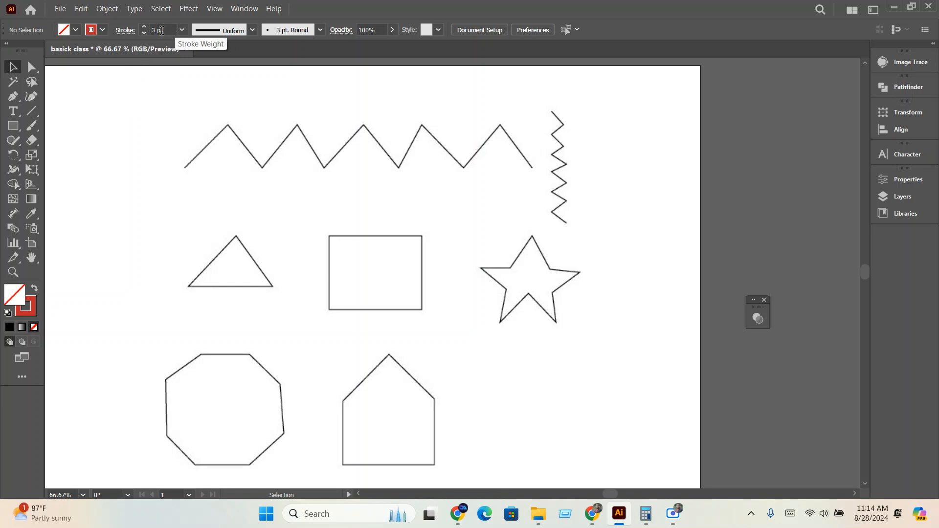
Trace the long horizontal zigzag line of the practice image with the Pen tool, placing an anchor point at every peak and valley
click(13, 97)
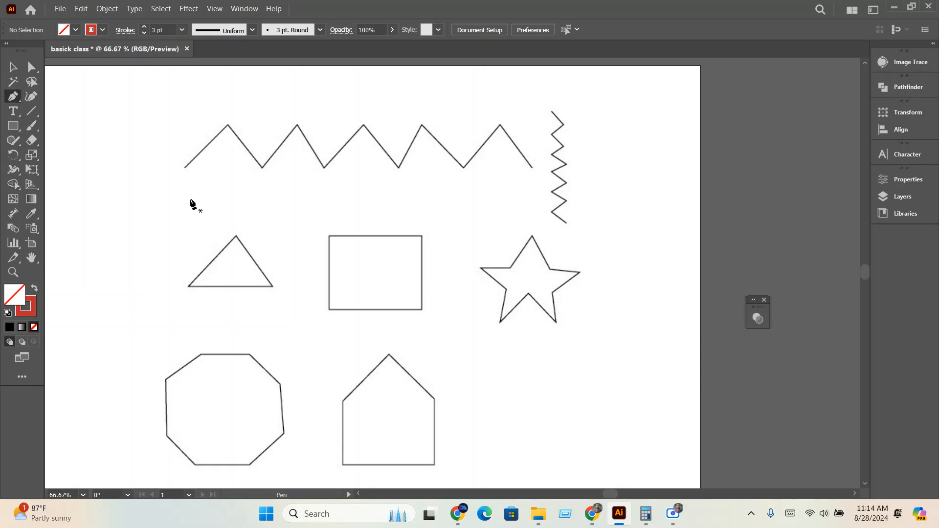
click(186, 167)
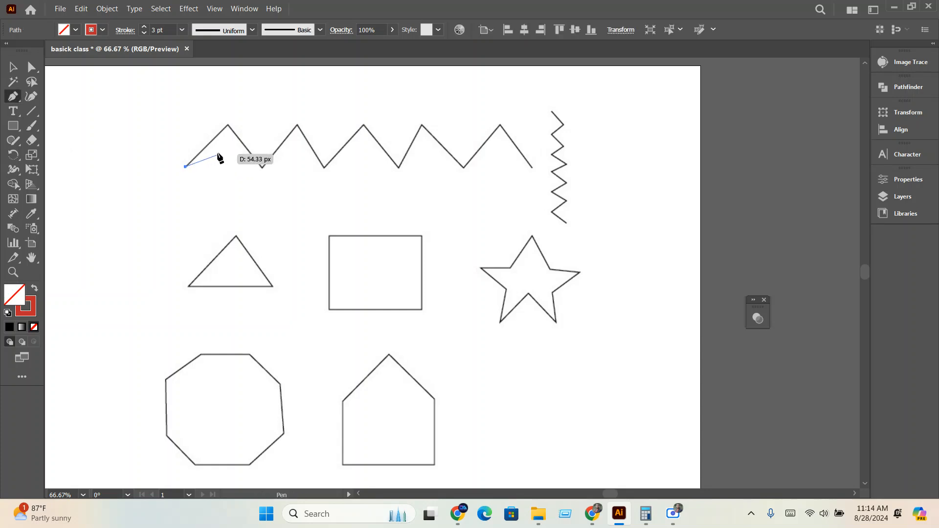
click(229, 125)
click(262, 169)
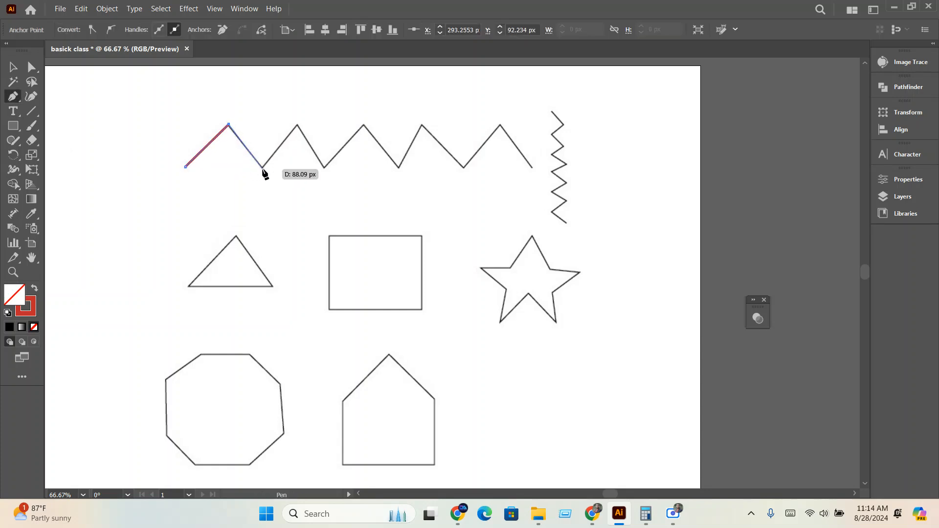
click(298, 125)
click(323, 169)
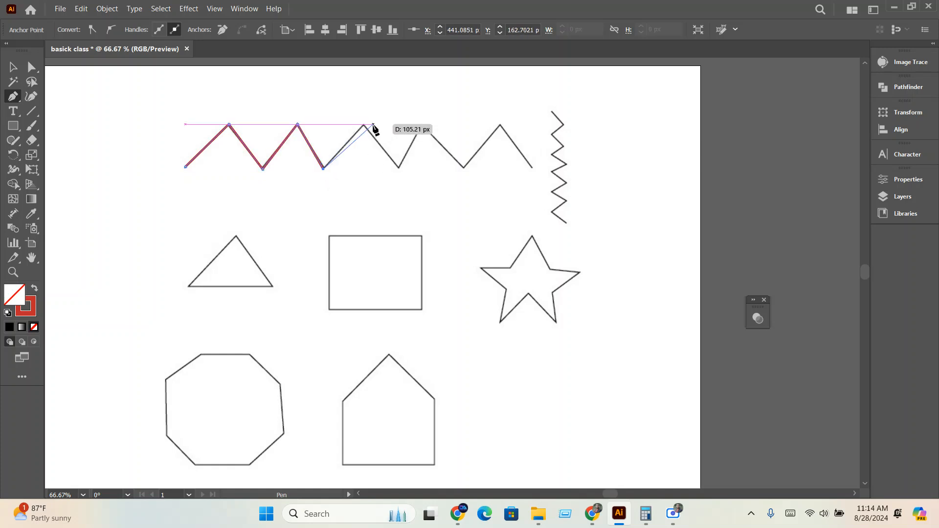
click(362, 126)
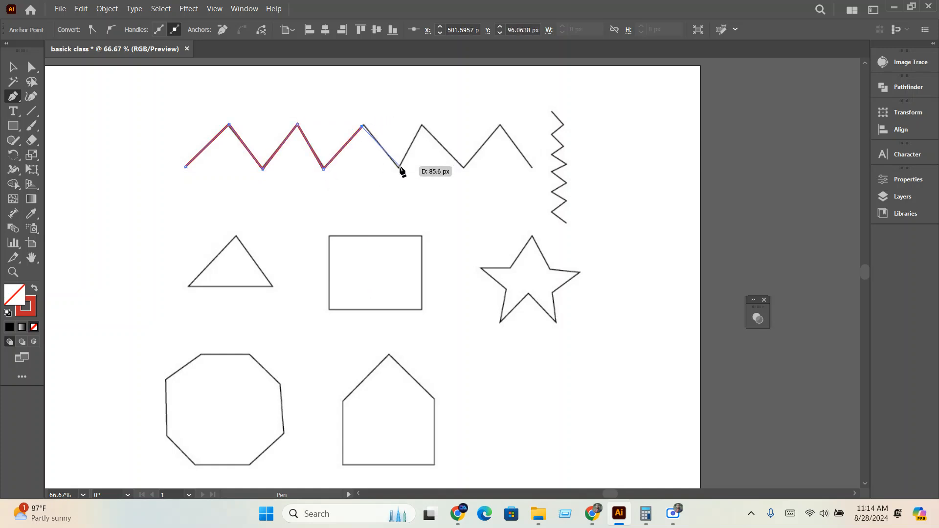
click(399, 168)
click(421, 124)
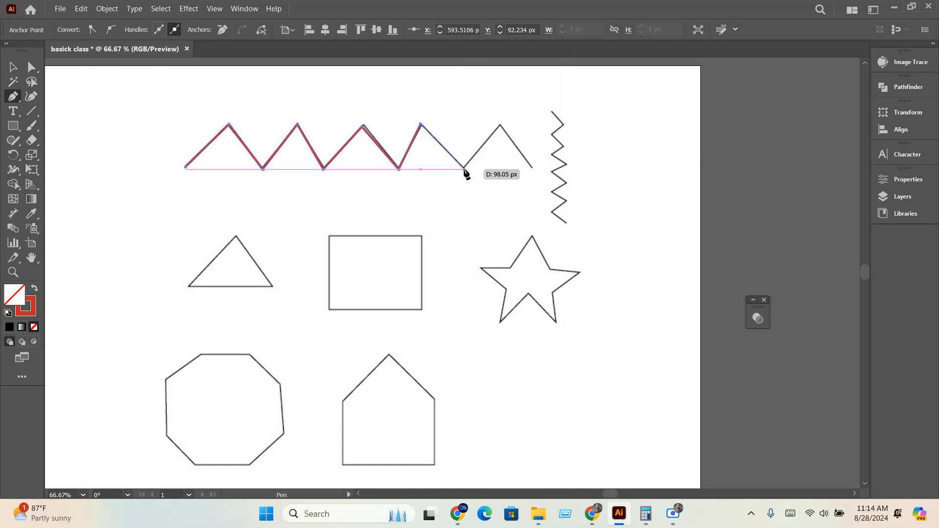
click(464, 169)
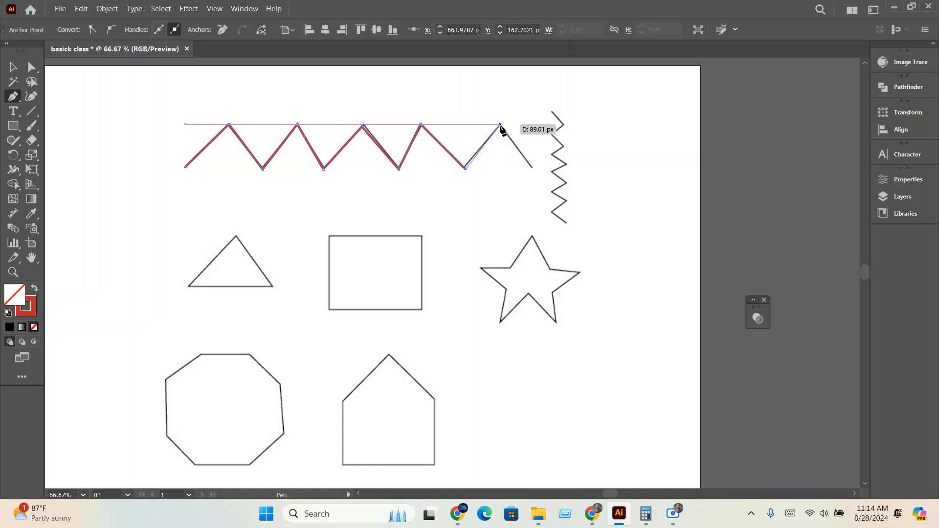
click(501, 125)
click(533, 169)
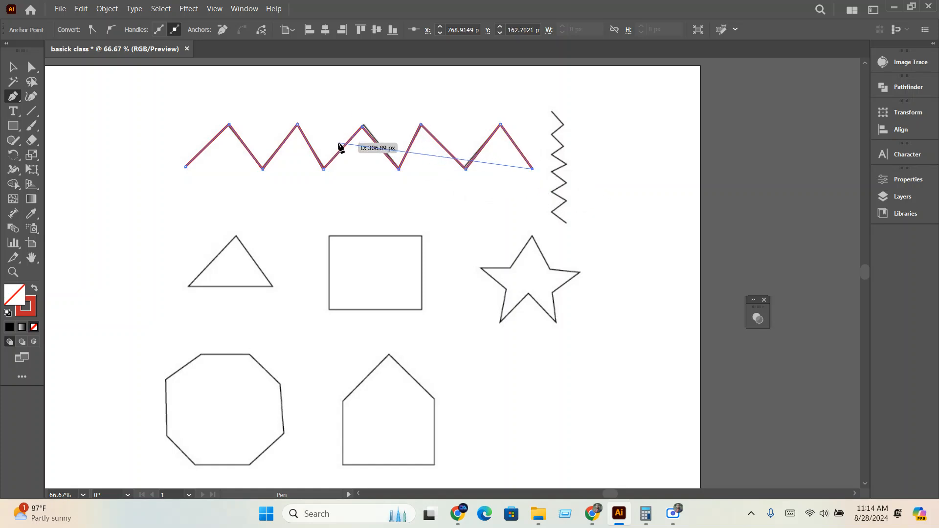
Thicken the traced zigzag path's stroke to 12 pt and deselect it
scroll(341, 147, up, 5)
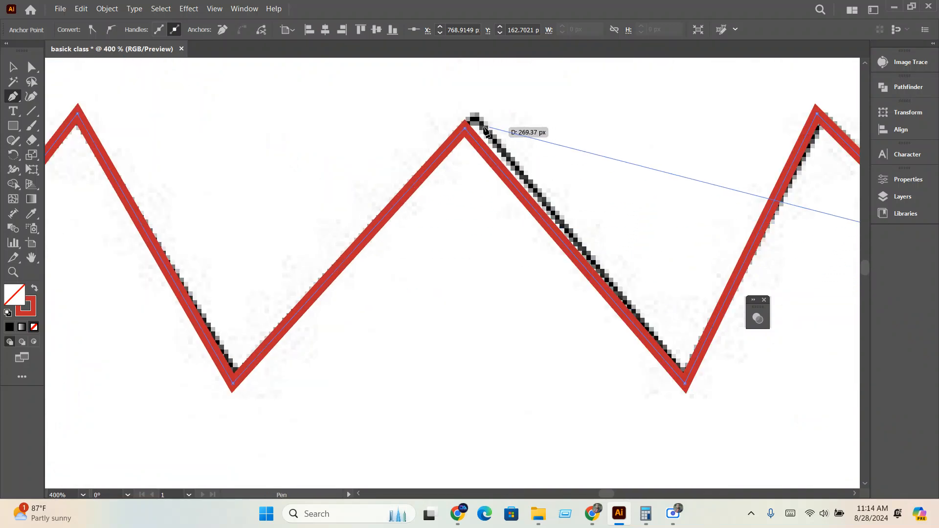
scroll(303, 282, down, 4)
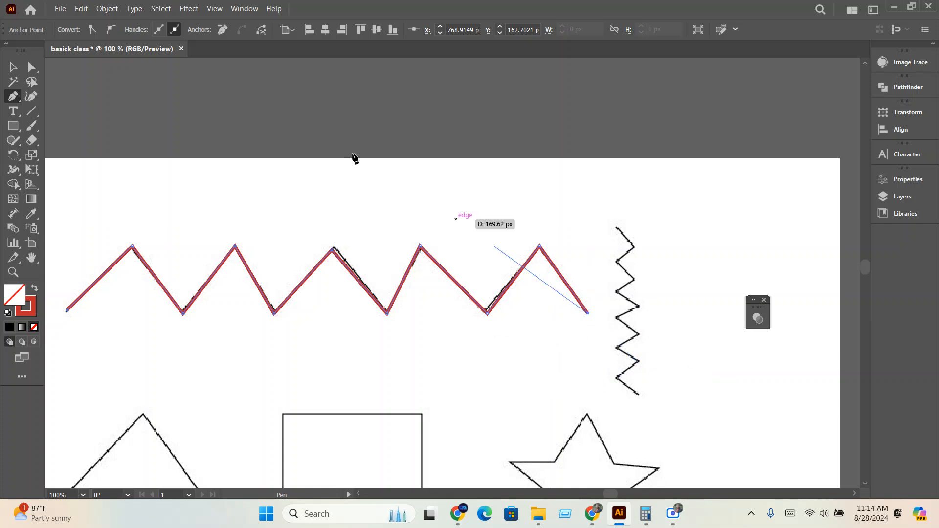
click(15, 68)
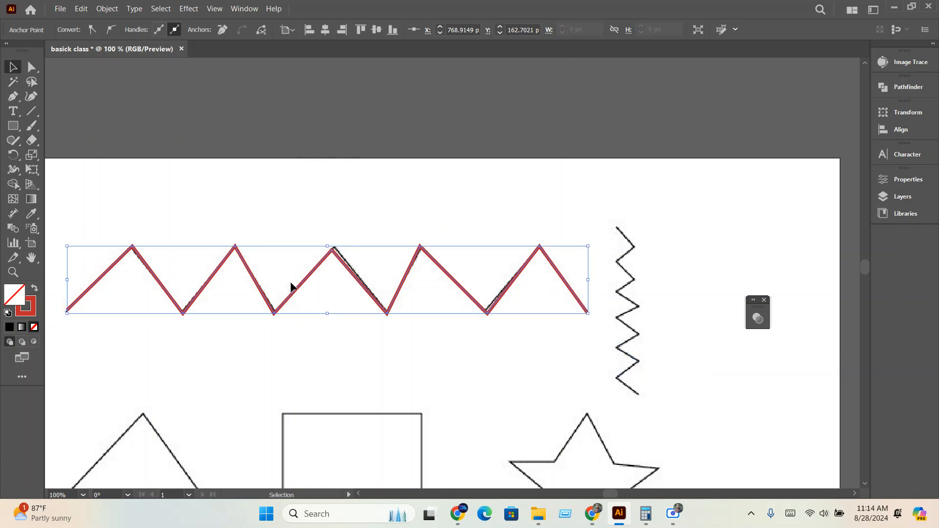
scroll(290, 286, left, 3)
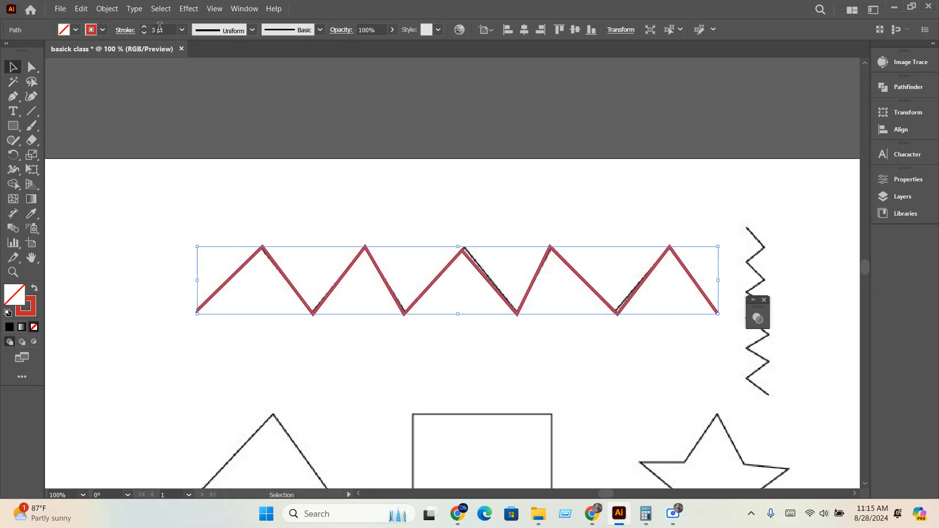
scroll(159, 28, up, 9)
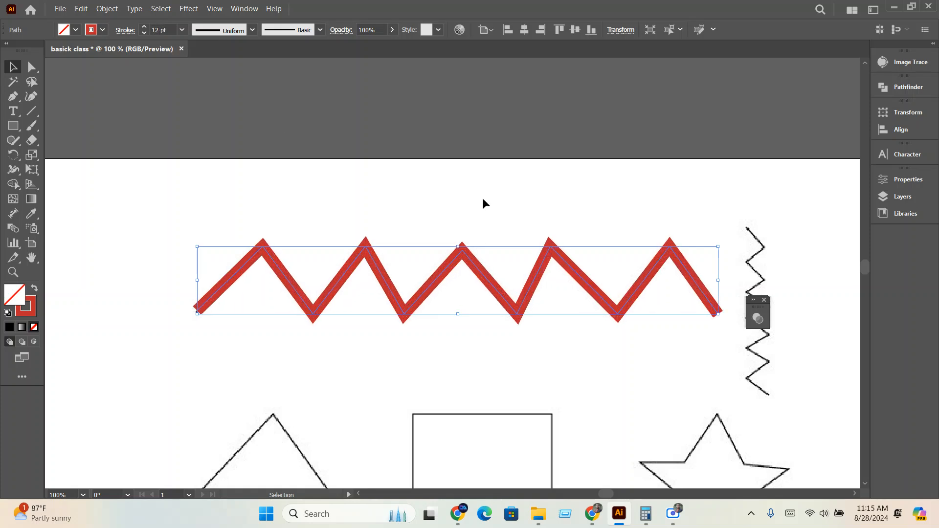
click(485, 204)
Trace the star with the Pen tool from its top tip around every corner, close the path and deselect it
drag(512, 239, 415, 190)
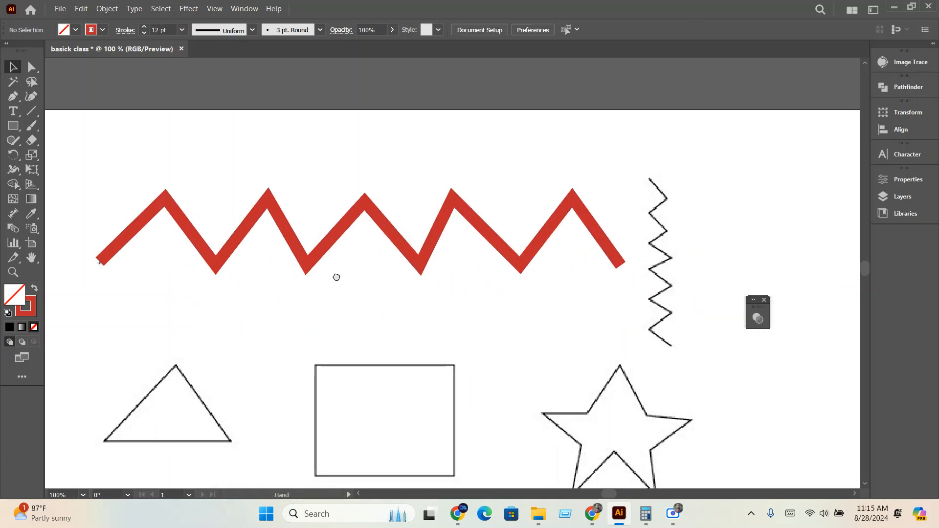
drag(335, 283, 327, 204)
drag(354, 318, 256, 187)
drag(509, 232, 389, 241)
click(14, 97)
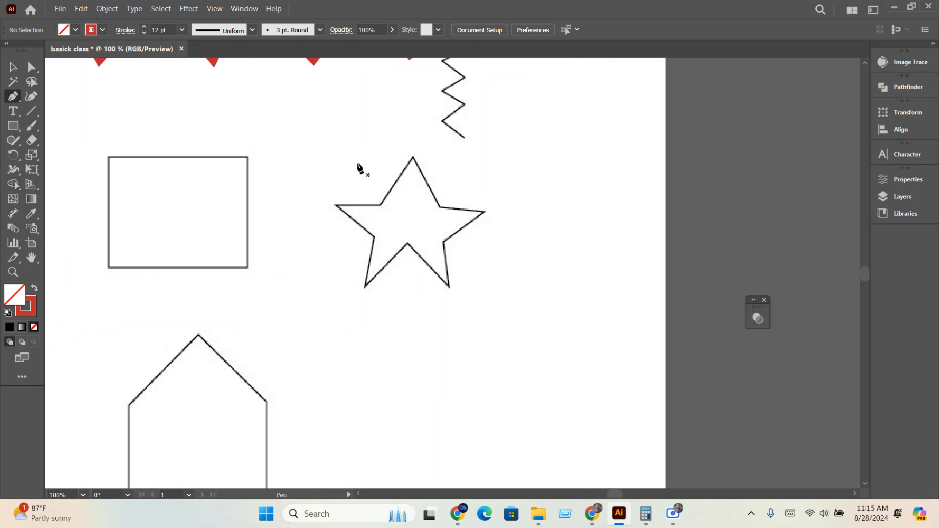
click(414, 158)
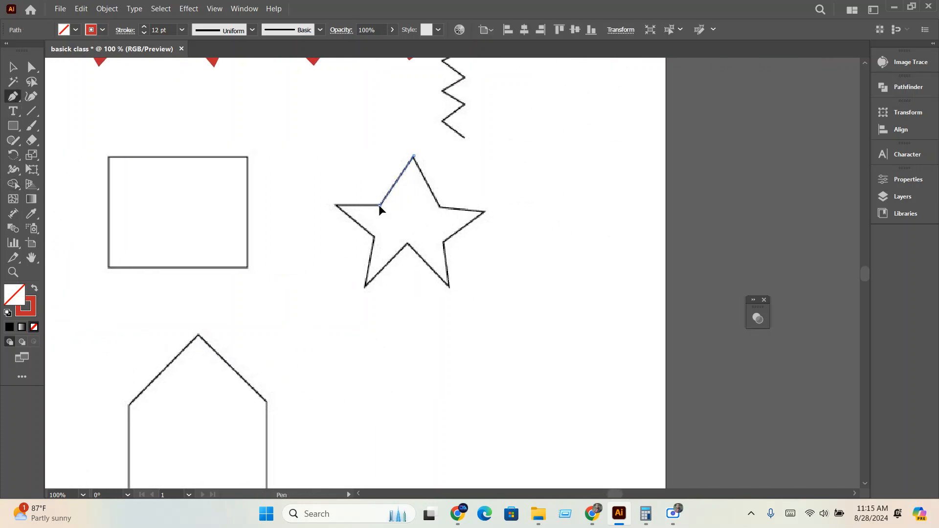
click(379, 204)
click(333, 206)
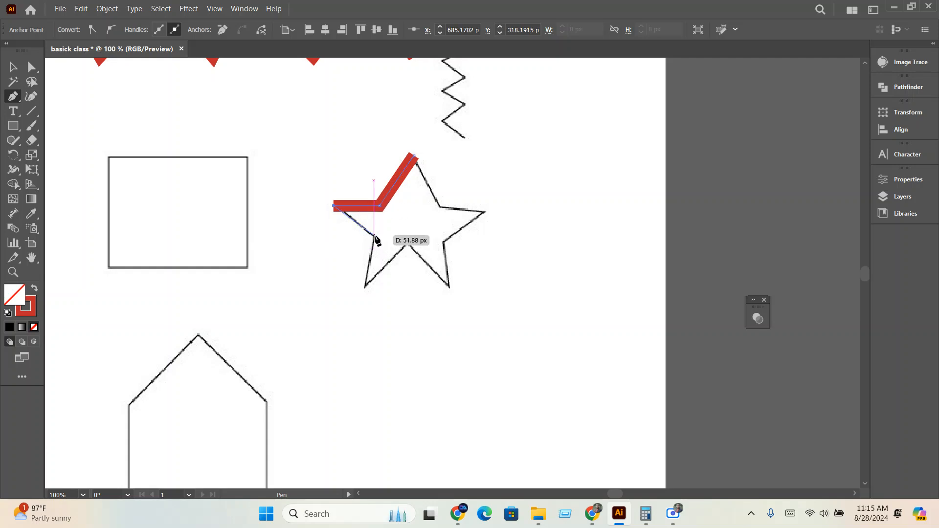
click(374, 237)
click(366, 286)
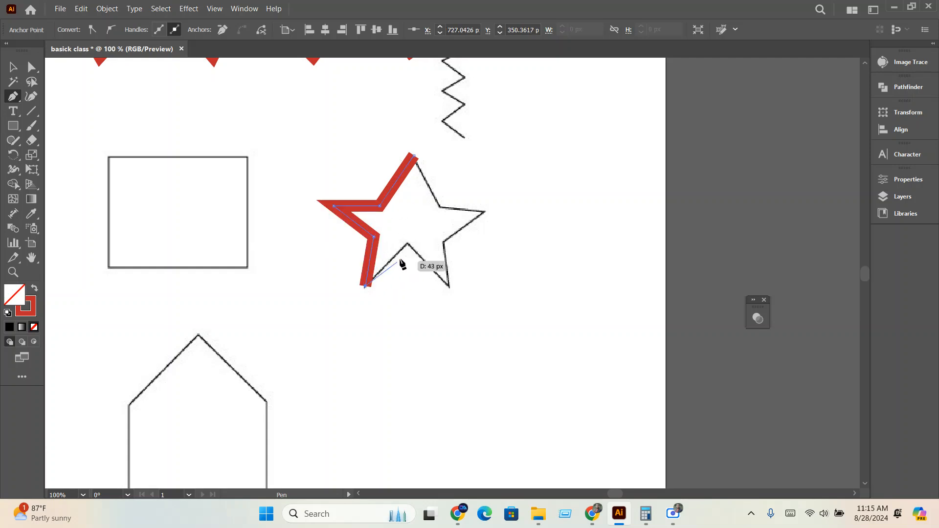
click(408, 242)
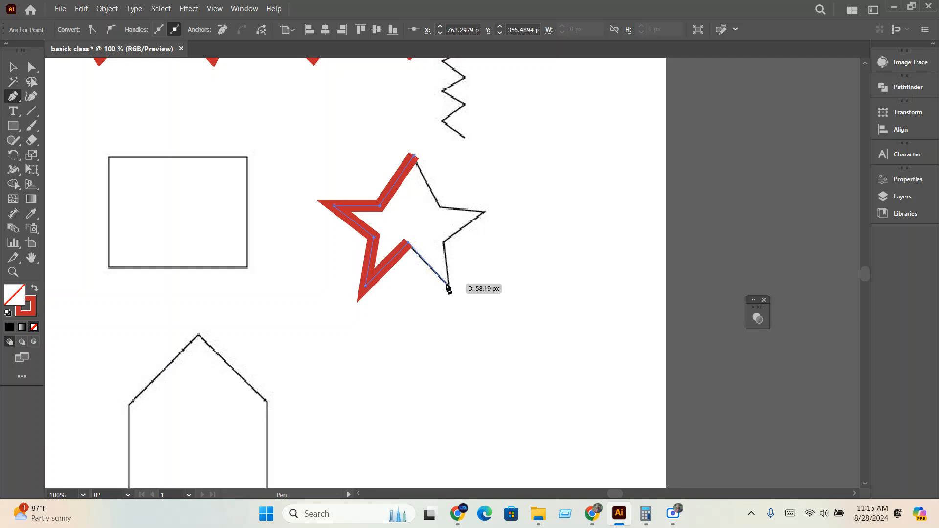
click(446, 284)
click(443, 242)
click(483, 211)
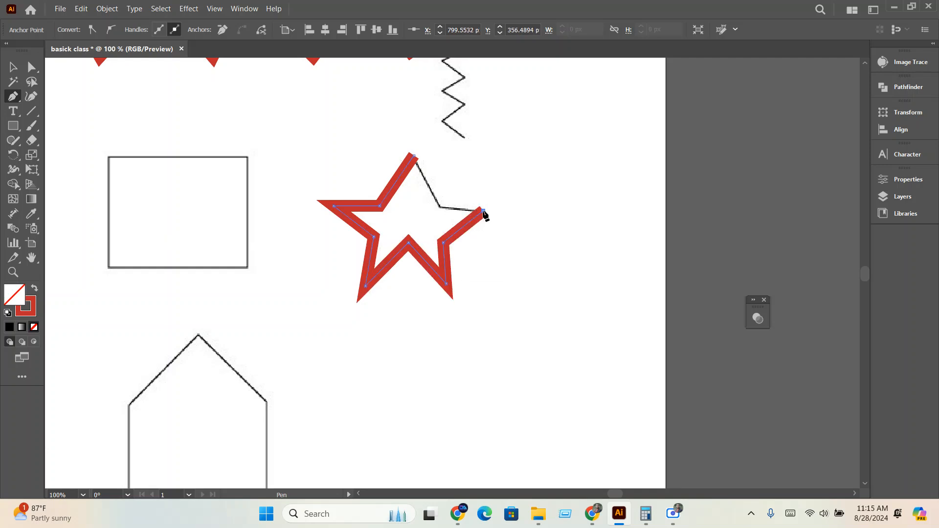
click(440, 207)
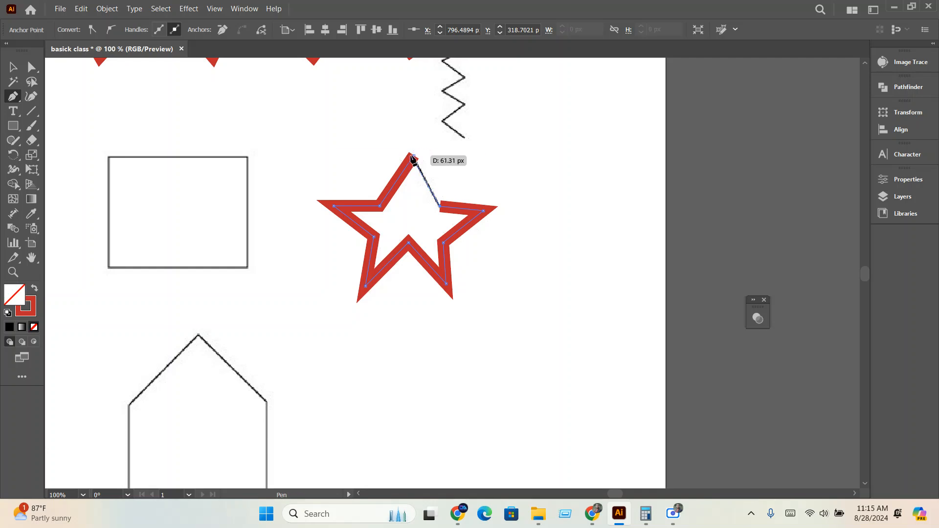
click(414, 157)
scroll(430, 221, down, 3)
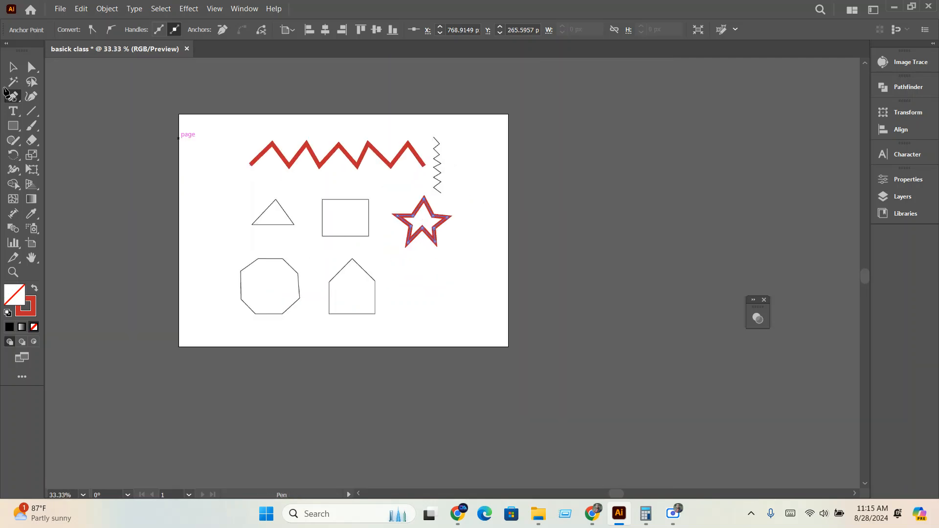
click(13, 67)
click(407, 267)
Unlock the practice image and move it off the artboard to the right, leaving the traced paths in place
scroll(382, 272, up, 1)
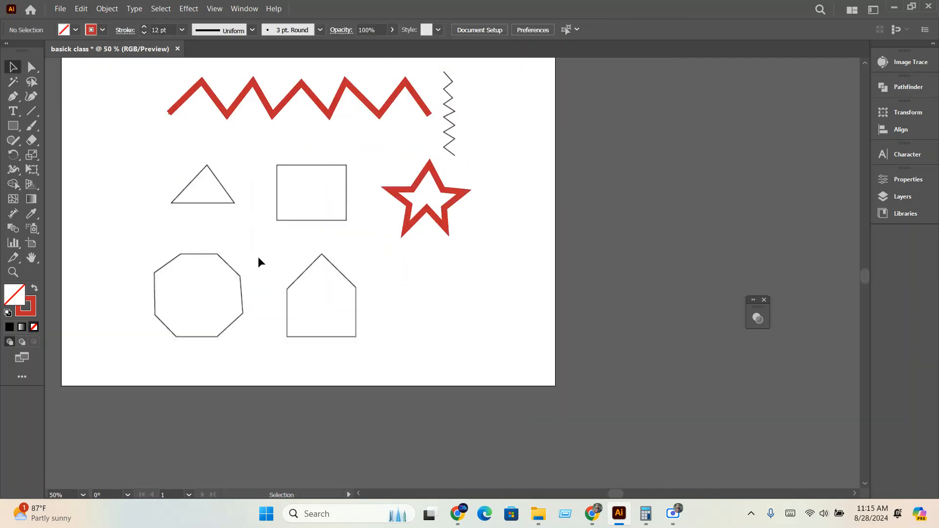
scroll(448, 298, up, 1)
drag(448, 299, 481, 317)
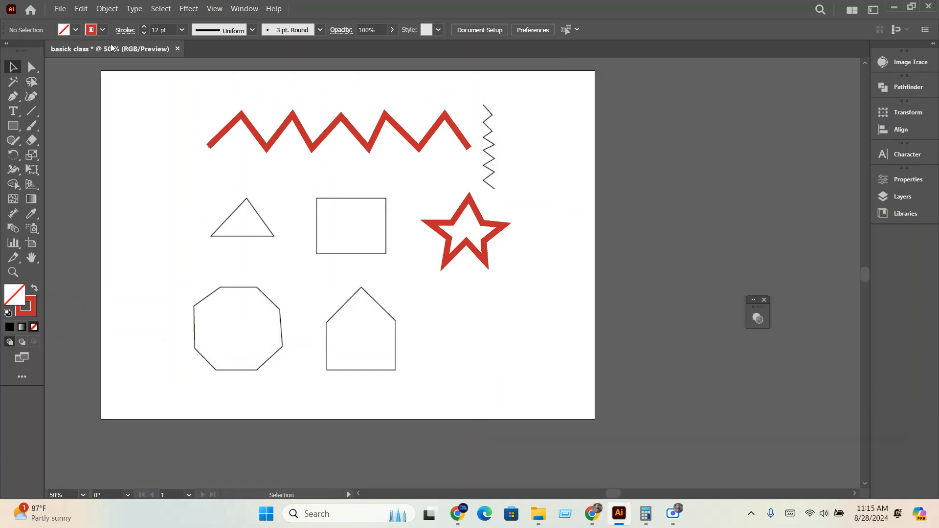
click(104, 11)
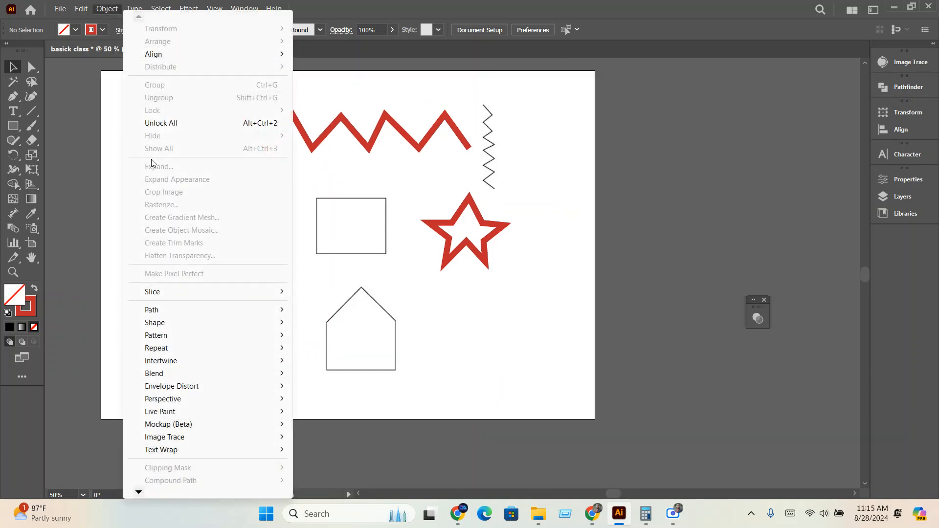
click(159, 122)
scroll(300, 220, down, 1)
drag(301, 220, 700, 250)
Select the traced zigzag and star together and enlarge them slightly and proportionally around their centre
scroll(604, 254, down, 2)
scroll(534, 262, up, 2)
drag(579, 272, 438, 186)
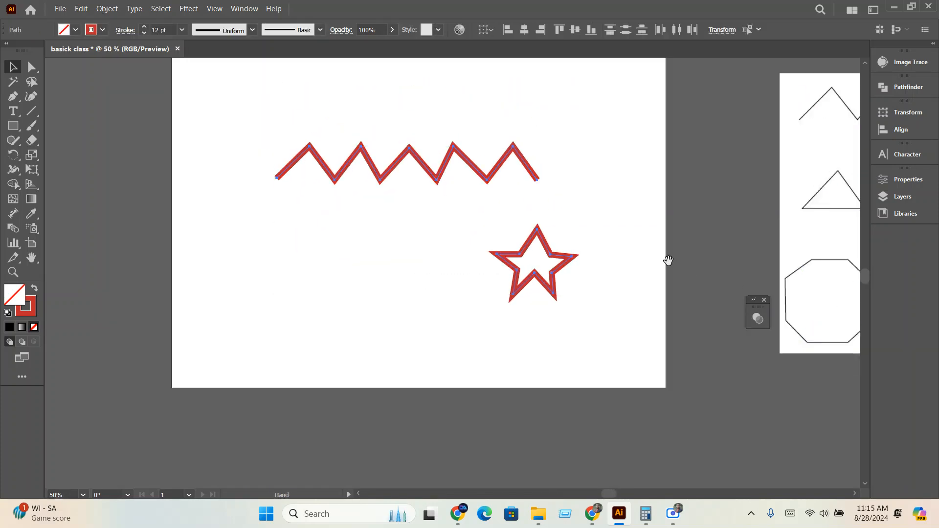
drag(668, 260, 609, 249)
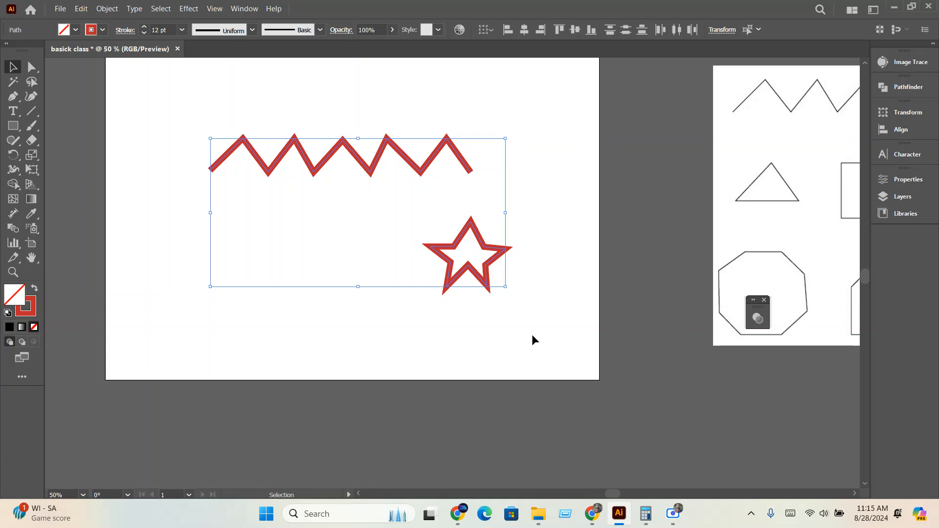
scroll(532, 336, down, 1)
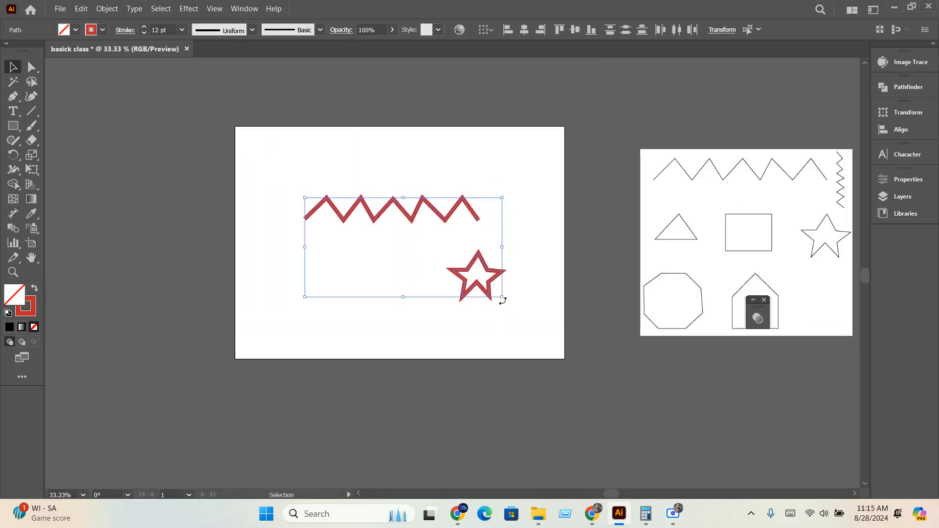
mouse_move(503, 299)
mouse_down()
mouse_move(553, 352)
mouse_move(518, 320)
mouse_move(520, 307)
mouse_up()
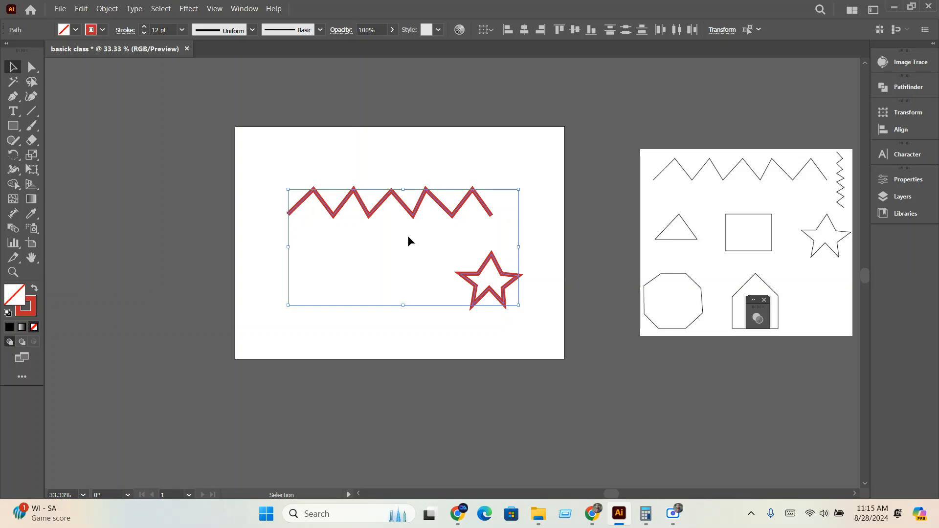
Expand the zigzag and star strokes into filled shapes and shift the resulting group slightly up and left on the artboard
scroll(448, 249, up, 1)
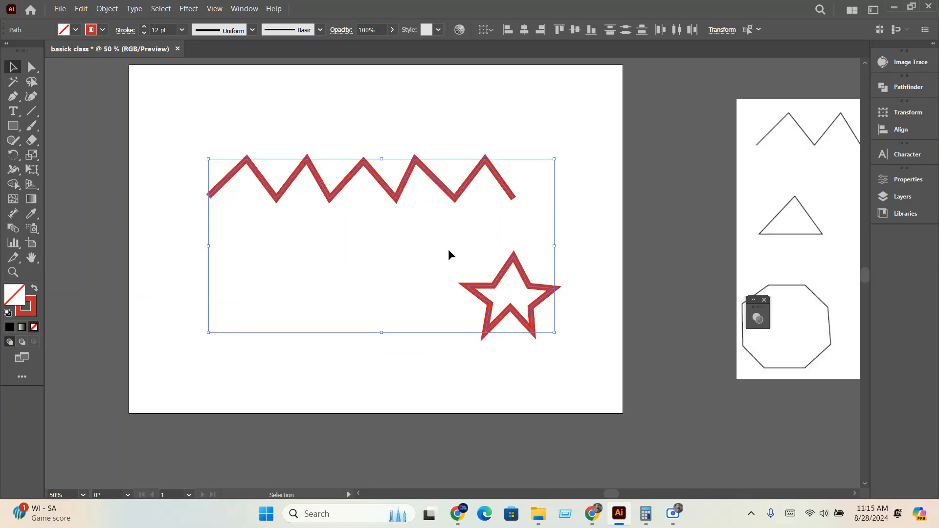
scroll(387, 239, up, 1)
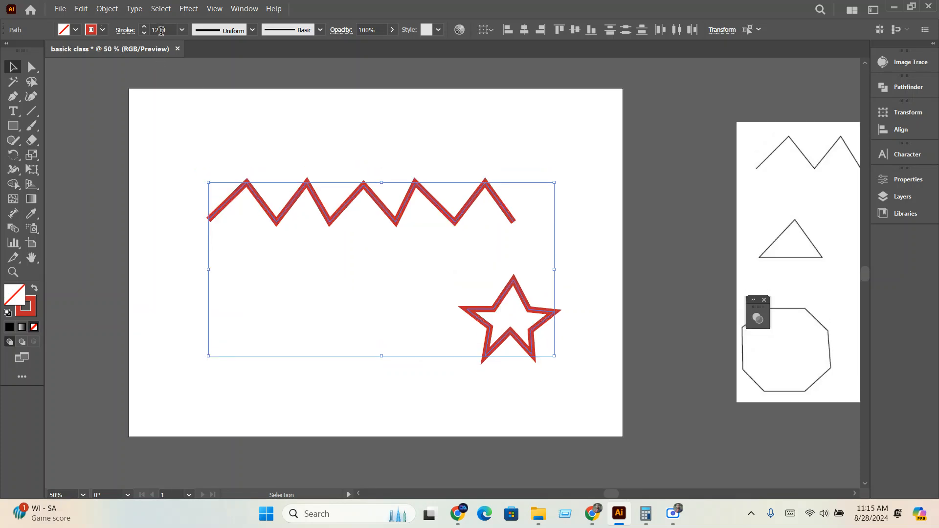
click(105, 11)
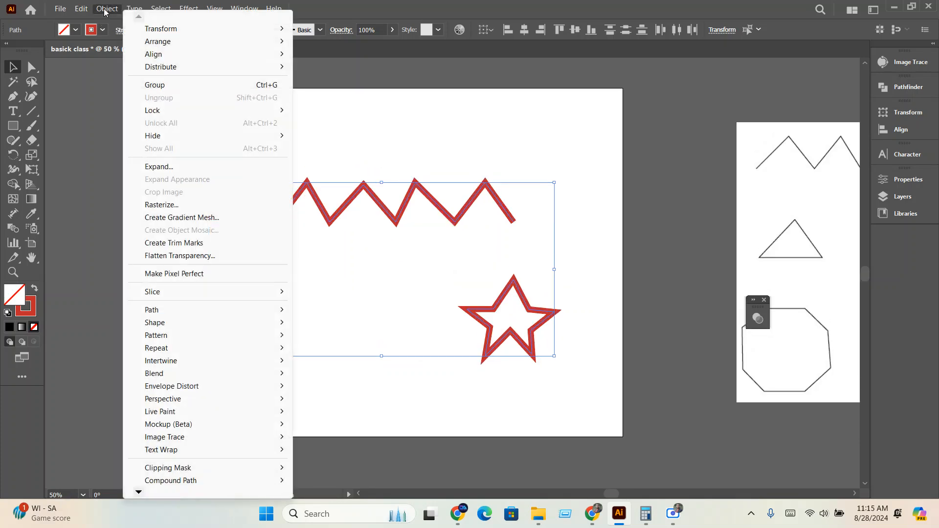
click(165, 166)
click(440, 325)
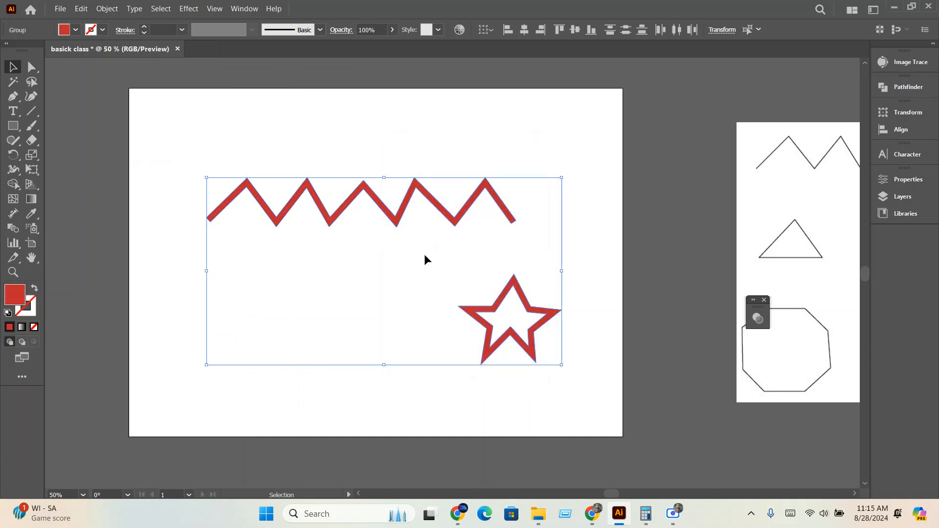
drag(396, 220, 388, 209)
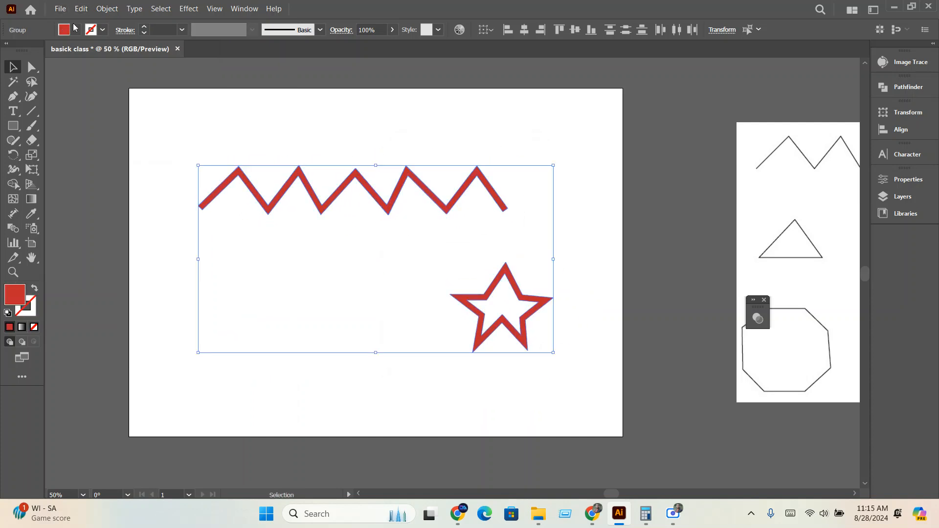
scroll(504, 334, up, 4)
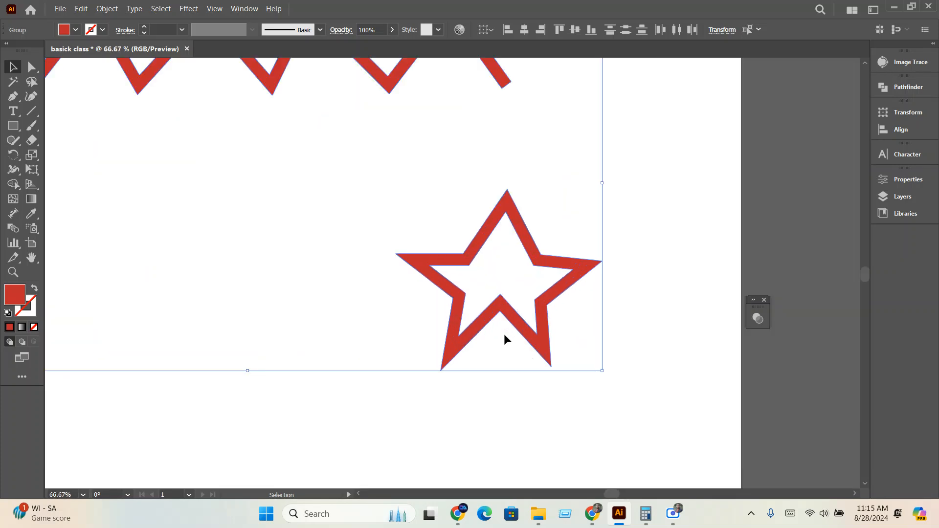
Scale the expanded zigzag and star down proportionally and move the star so it is centred beneath the zigzag
scroll(501, 335, down, 4)
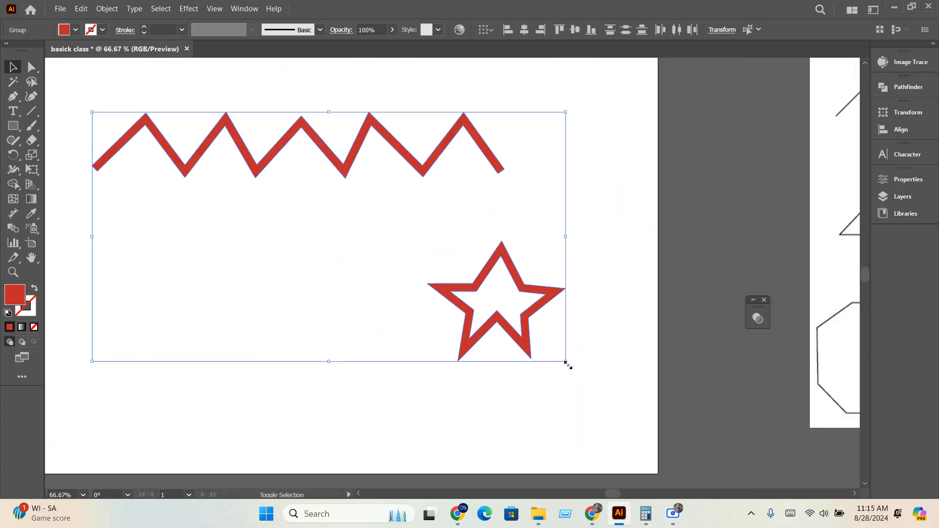
drag(566, 362, 551, 394)
click(513, 385)
drag(477, 299, 313, 281)
Select the zigzag and star together and move them up near the artboard's upper edge
drag(510, 338, 265, 134)
scroll(356, 223, down, 1)
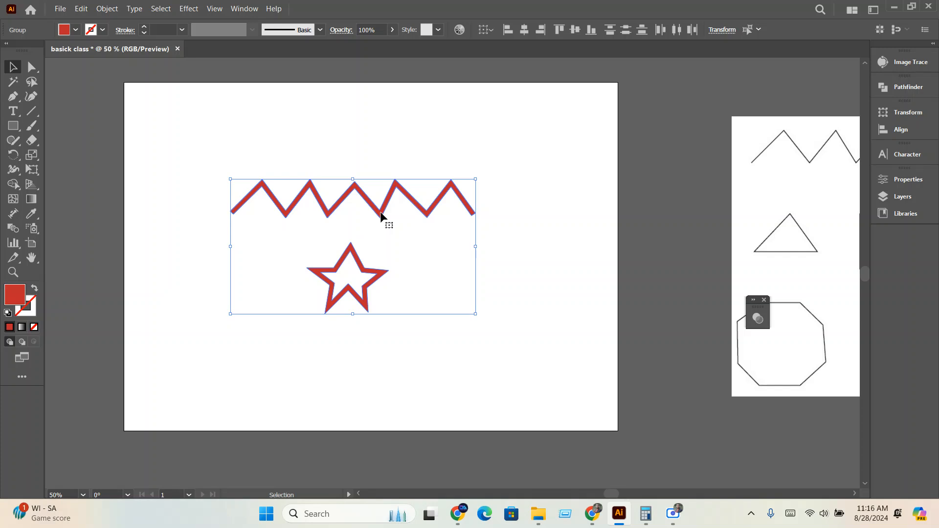
drag(381, 216, 386, 146)
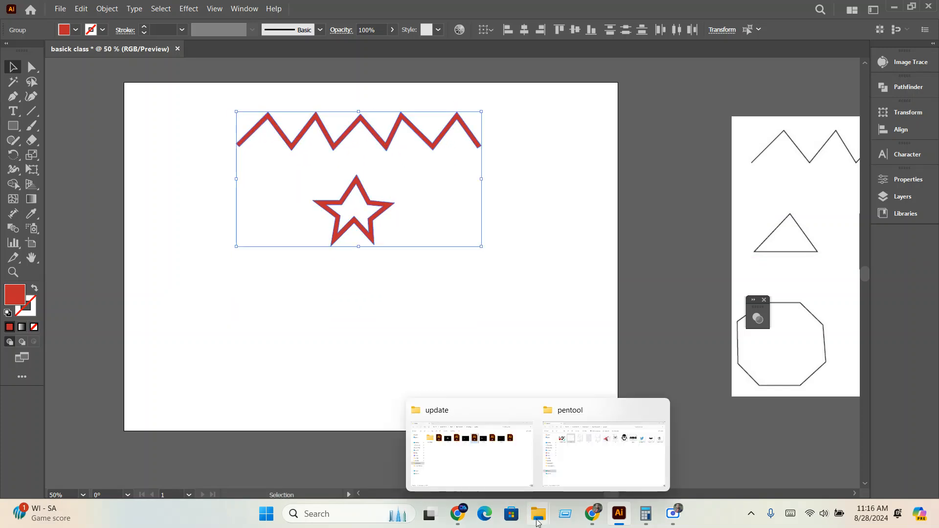
Switch to File Explorer and place the image 2 from the pentool folder into the Illustrator document
click(894, 8)
click(283, 142)
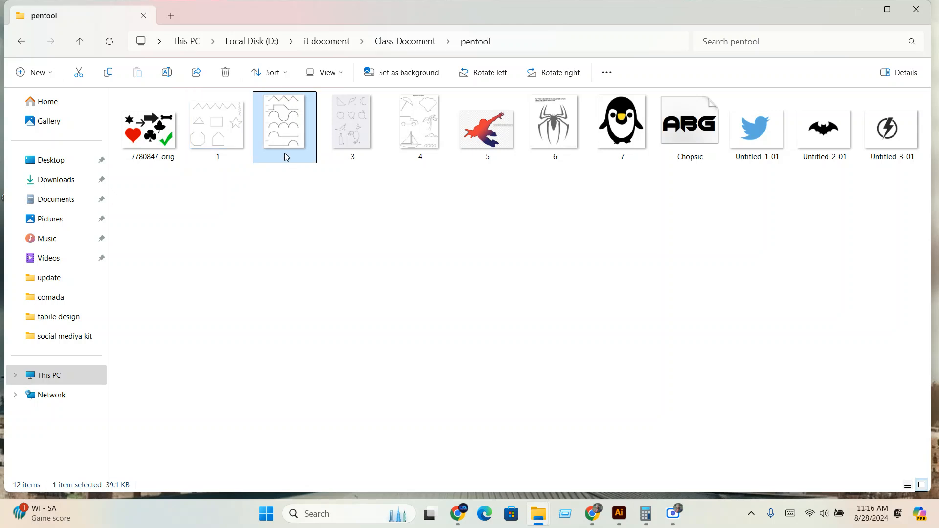
drag(282, 146, 273, 403)
scroll(404, 347, down, 2)
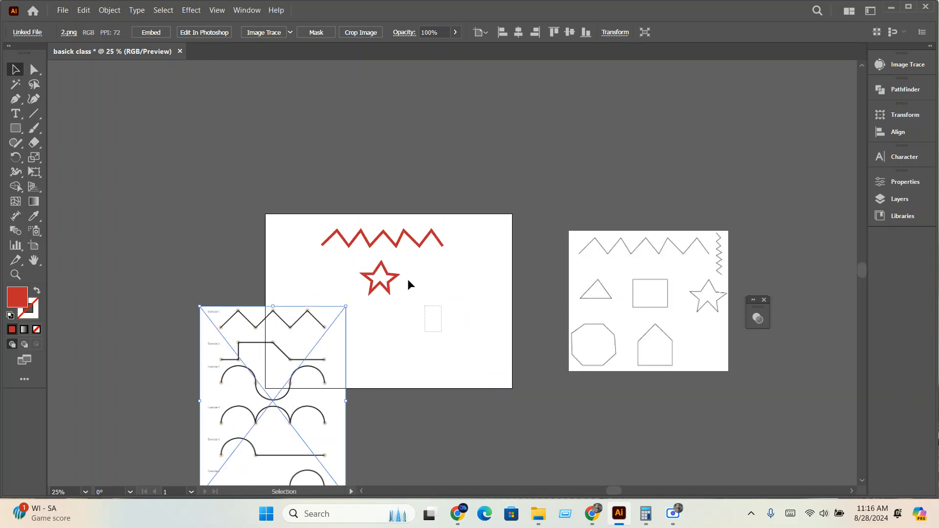
Move the red zigzag and star above the artboard and position the exercise image 2.png over the artboard
shift+click(384, 238)
drag(412, 285, 362, 115)
drag(275, 389, 386, 293)
scroll(390, 327, up, 2)
drag(390, 325, 395, 338)
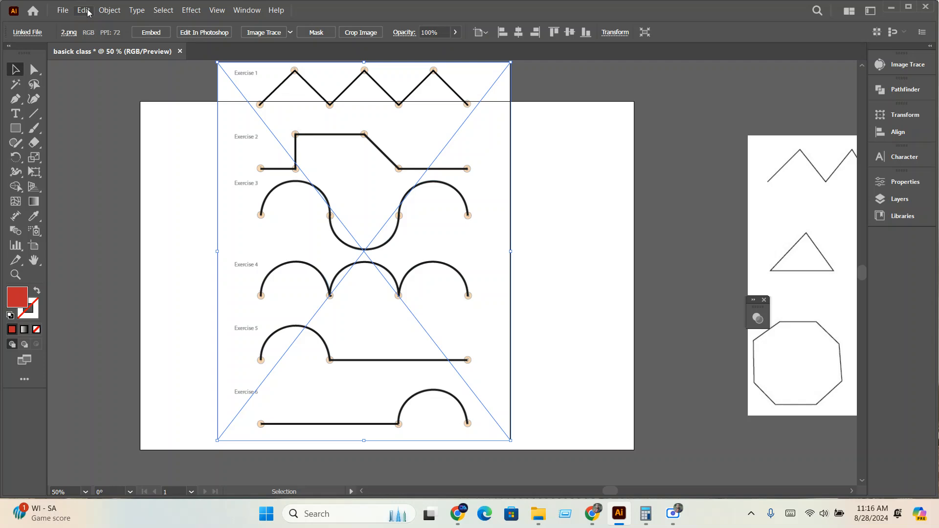
Lock the selected exercise image in place
click(104, 11)
mouse_move(126, 117)
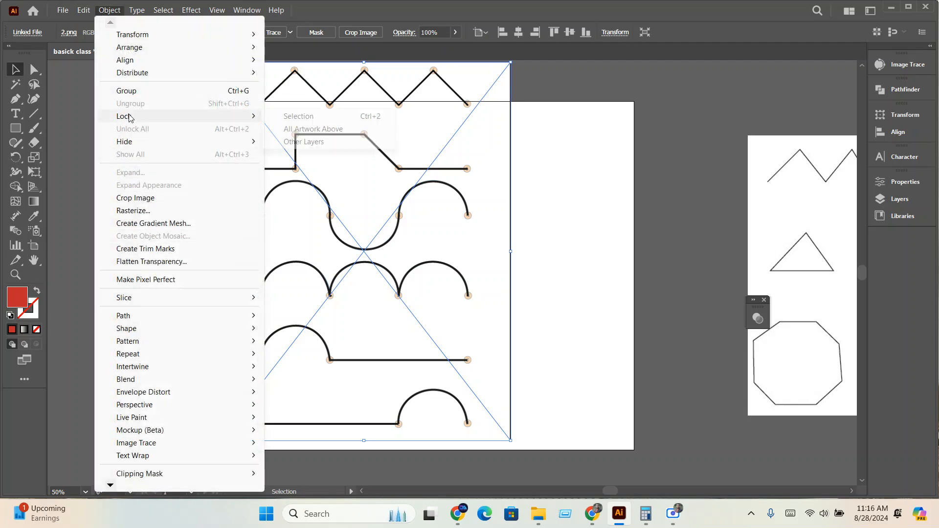
click(309, 119)
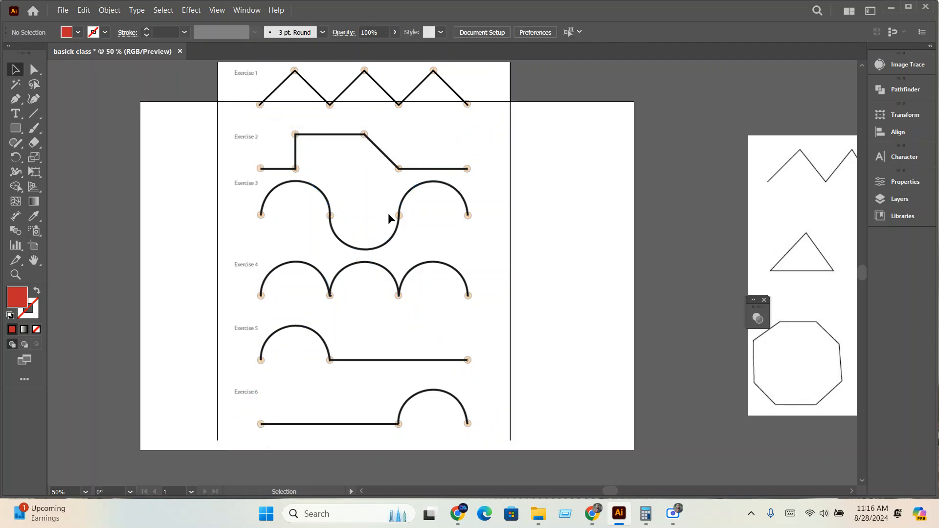
Look over the exercises on the locked practice image and examine the Exercise 3 wave up close
drag(309, 242, 411, 342)
scroll(323, 318, down, 1)
scroll(328, 313, up, 2)
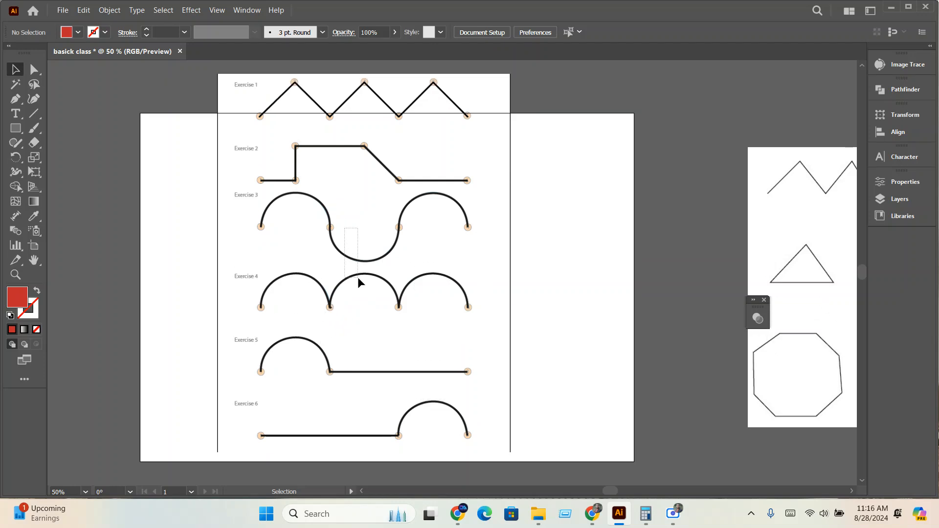
drag(358, 278, 352, 279)
scroll(310, 320, up, 2)
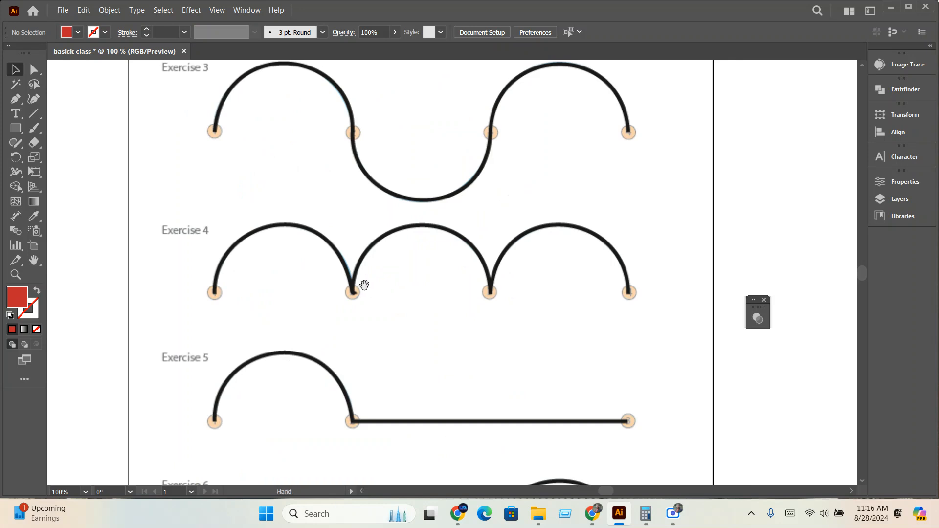
drag(364, 284, 345, 380)
scroll(350, 184, up, 1)
drag(352, 225, 376, 283)
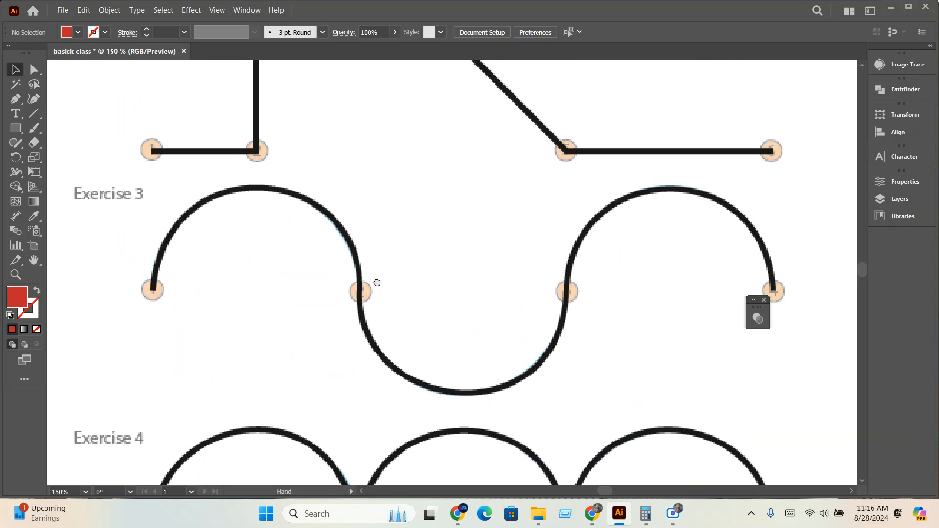
scroll(264, 266, up, 2)
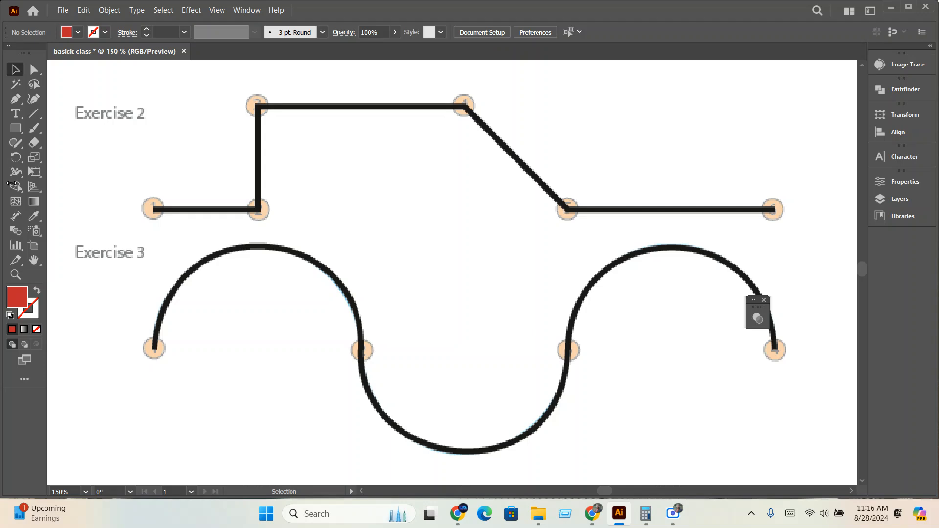
Set up the Pen tool with no fill and a 1 pt red stroke
click(15, 99)
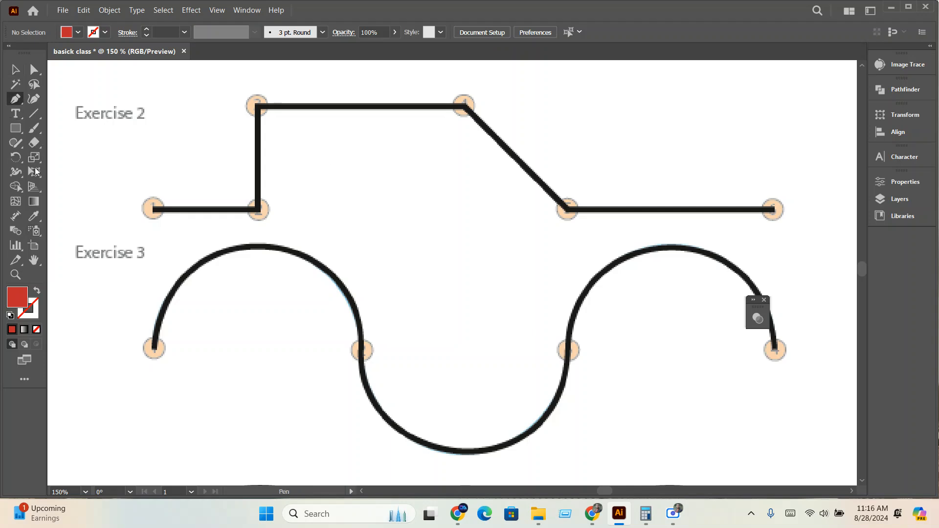
click(71, 34)
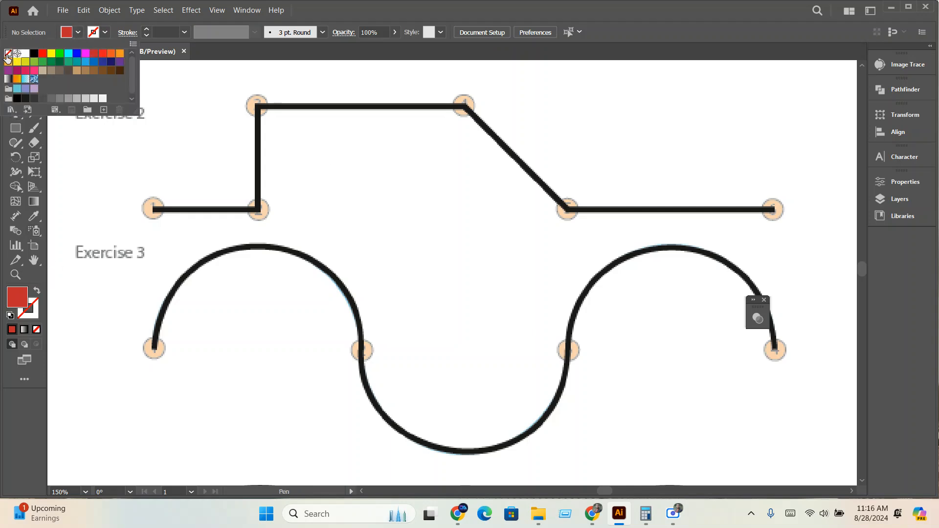
click(7, 54)
click(164, 33)
scroll(171, 33, up, 2)
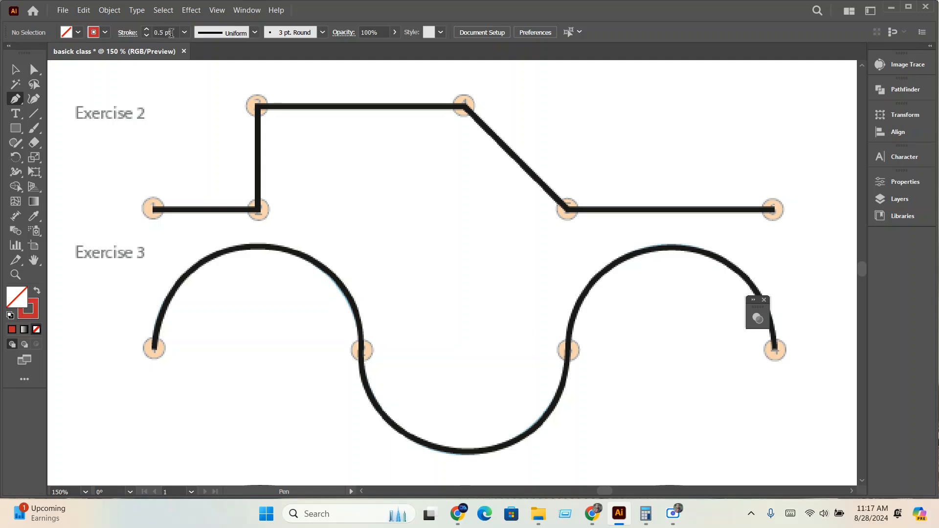
scroll(172, 33, up, 1)
Trace the Exercise 3 wave with curved Pen anchors from its first marked point through the first arch and the dip to the third
drag(154, 349, 314, 231)
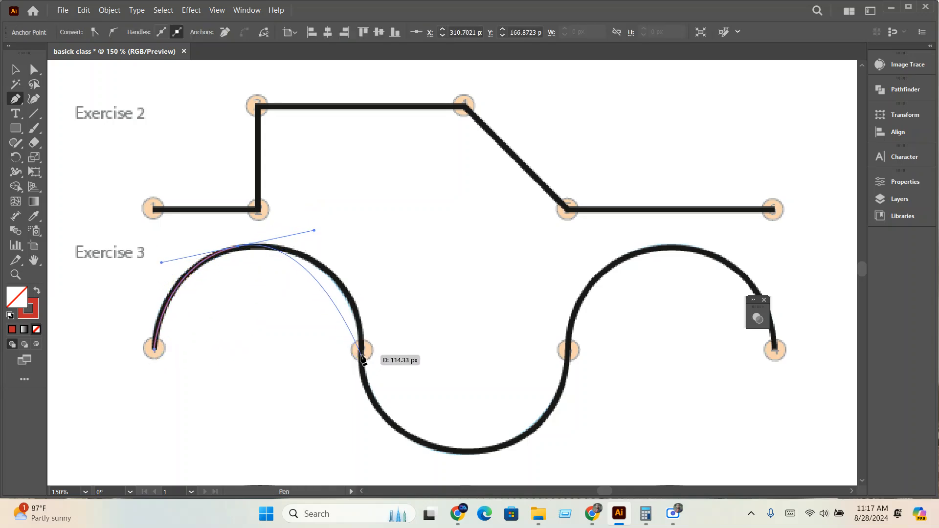
drag(362, 353, 354, 403)
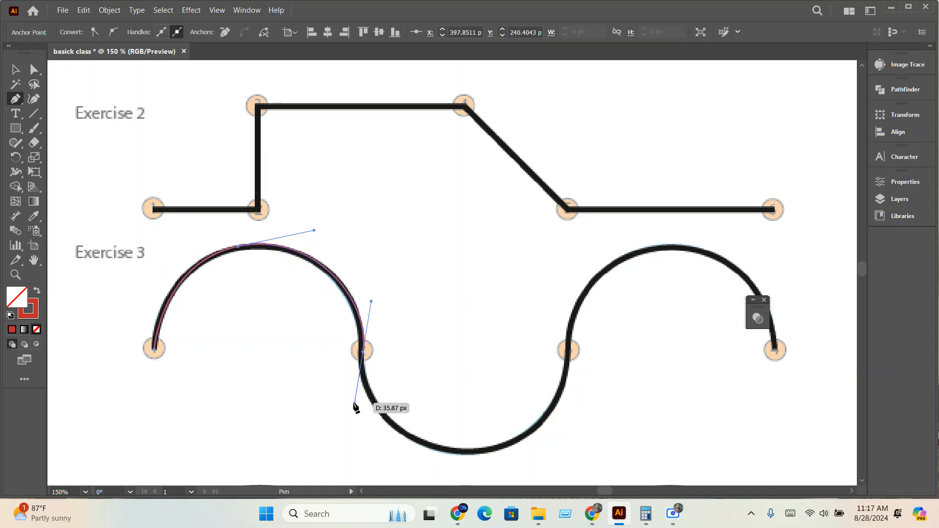
scroll(338, 419, down, 4)
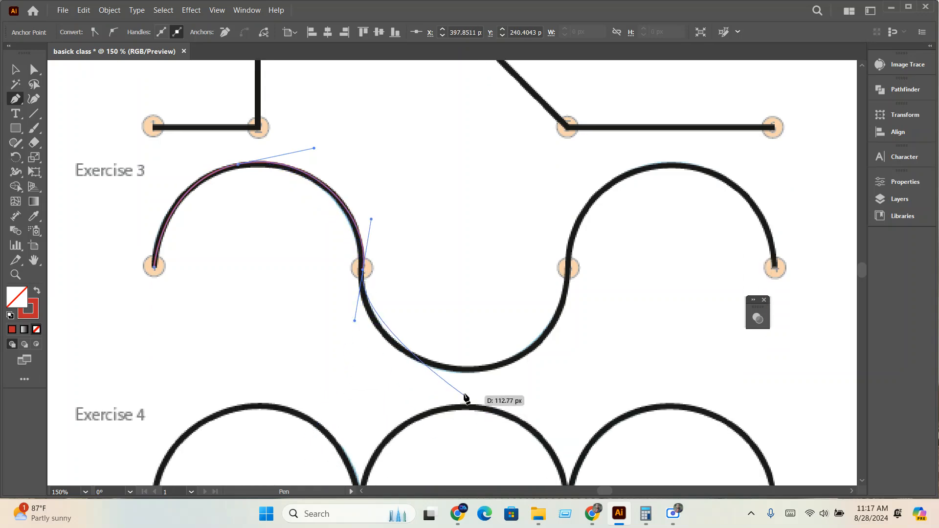
scroll(433, 350, up, 1)
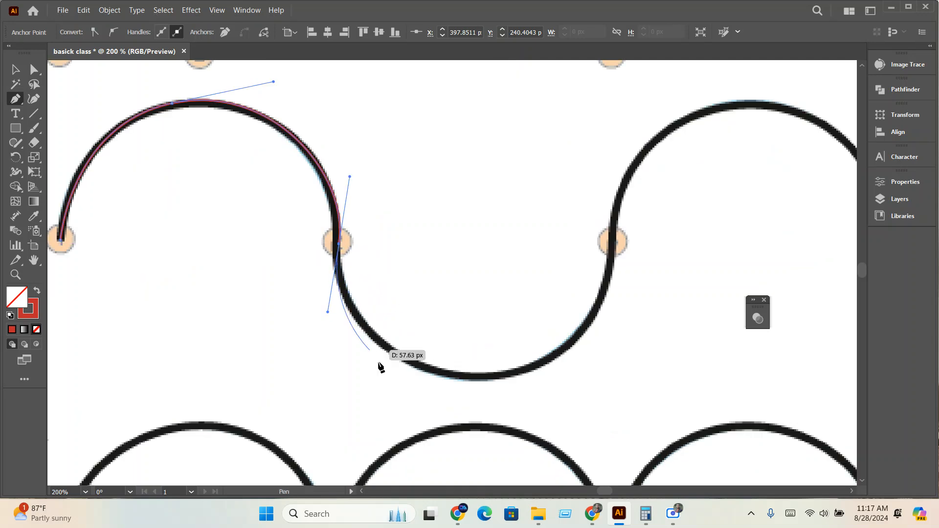
drag(482, 379, 566, 382)
drag(615, 241, 413, 206)
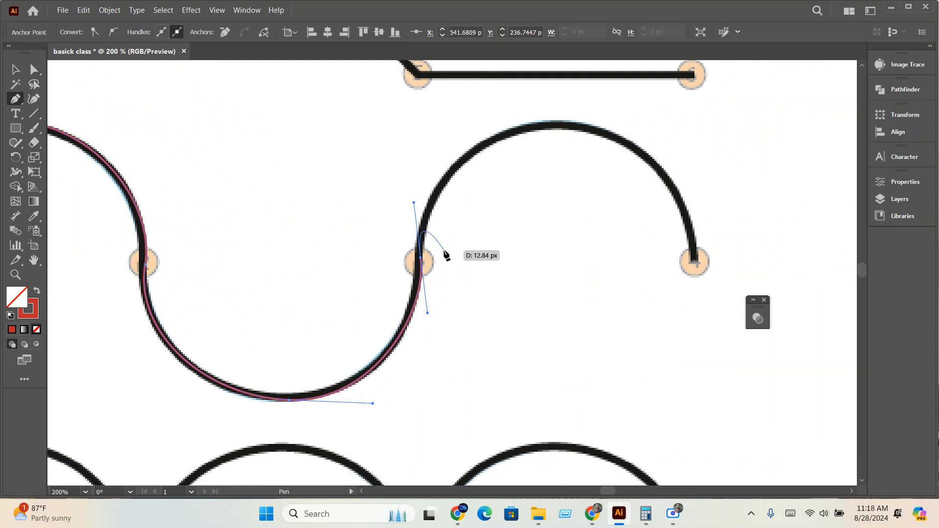
Trace the last arch of Exercise 3 to its end point, shortening the outgoing handle at the shoulder anchor, and finish the open path
key(space)
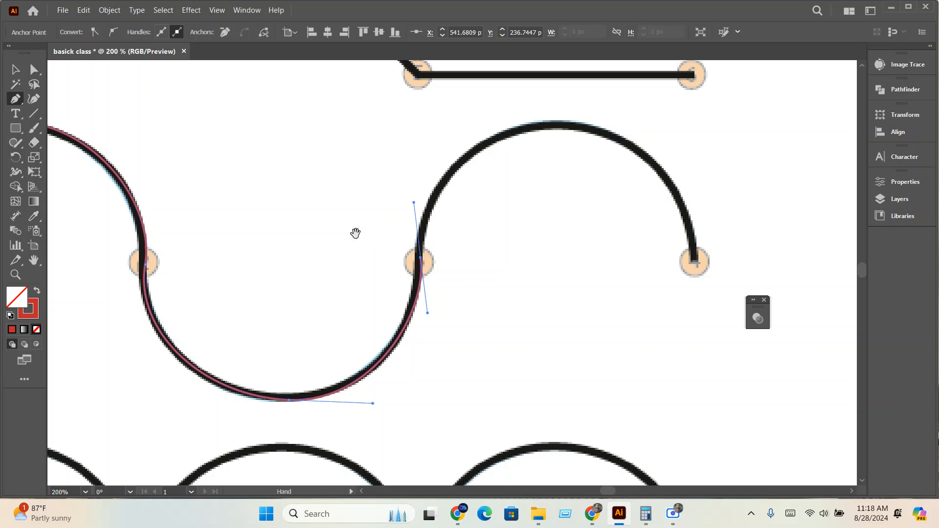
drag(455, 252, 310, 285)
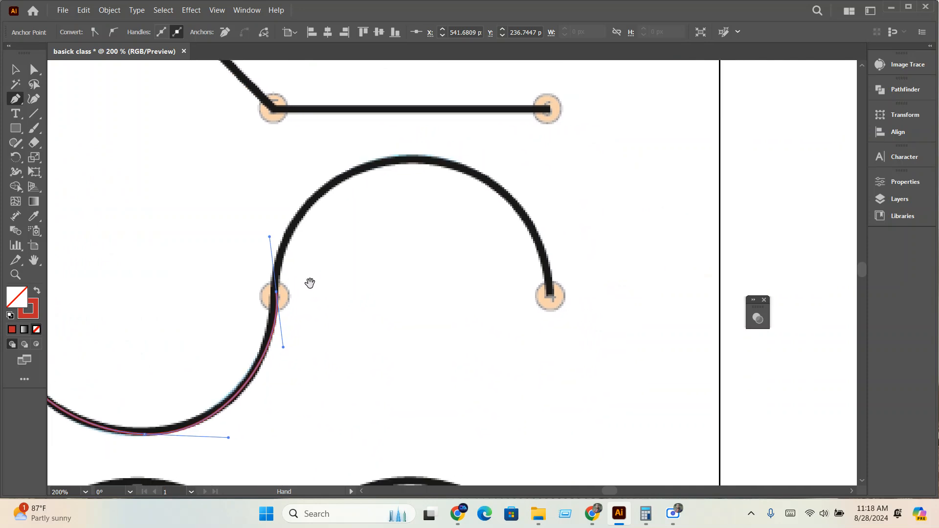
scroll(306, 276, up, 3)
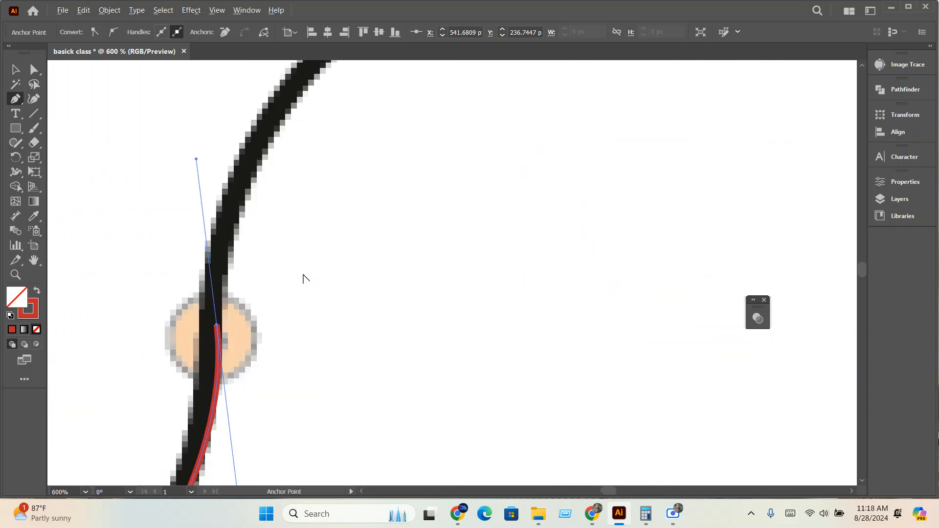
scroll(303, 278, down, 3)
scroll(310, 286, up, 1)
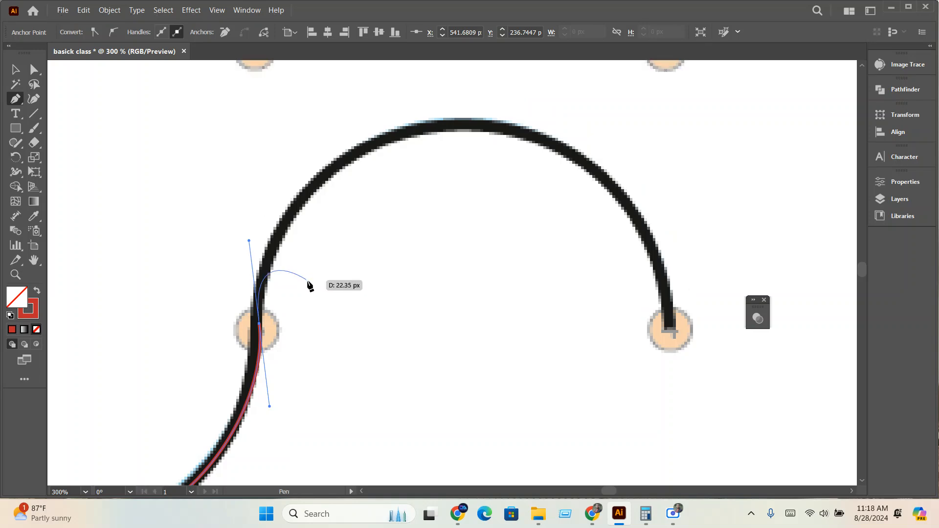
drag(587, 167, 806, 297)
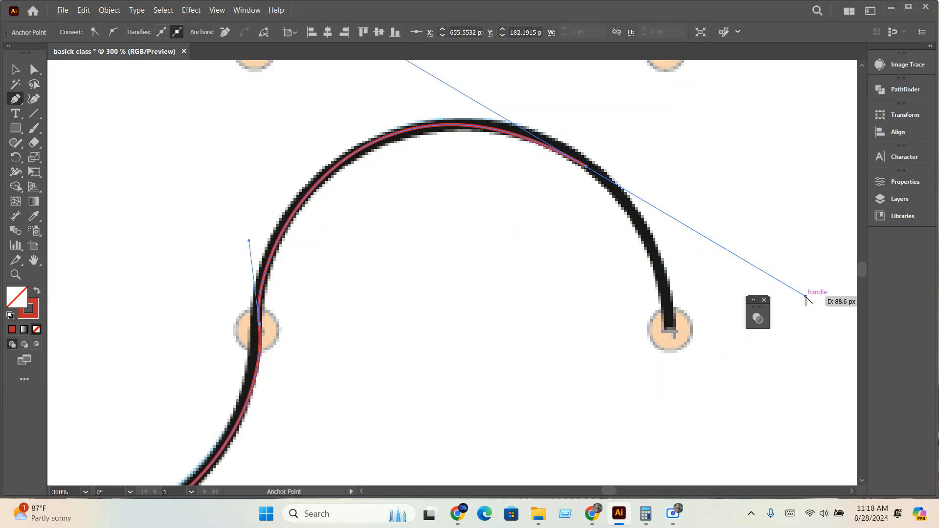
drag(806, 297, 700, 264)
drag(625, 197, 605, 176)
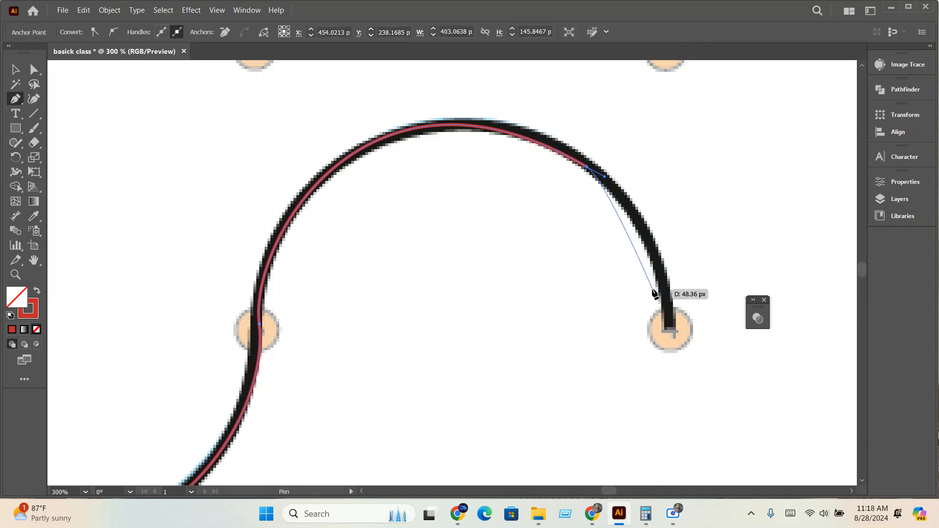
drag(669, 331, 661, 430)
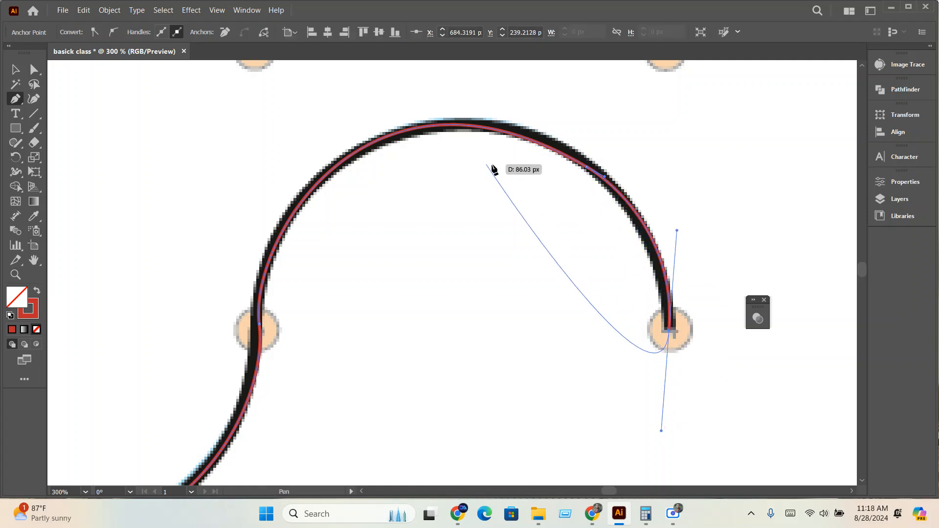
key(v)
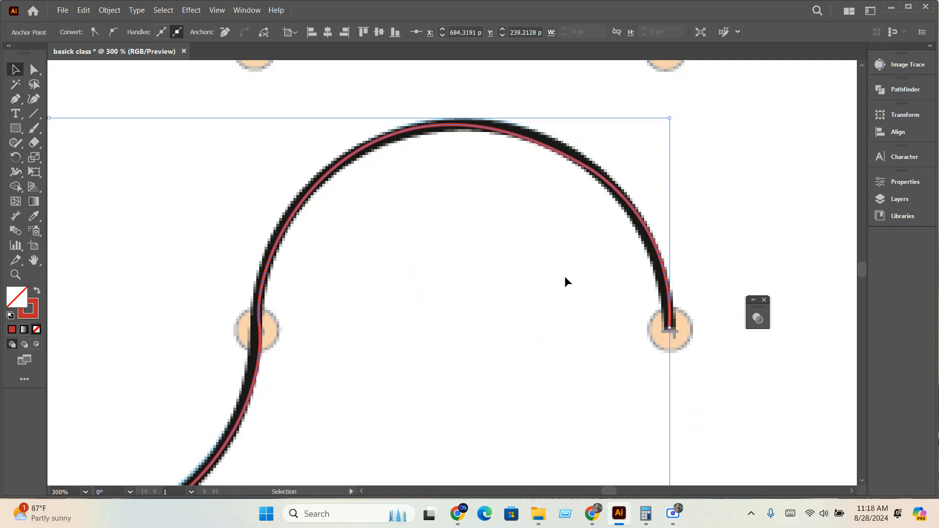
Set the traced wave's stroke weight to 10 pt and deselect it
scroll(564, 276, down, 5)
scroll(514, 301, up, 3)
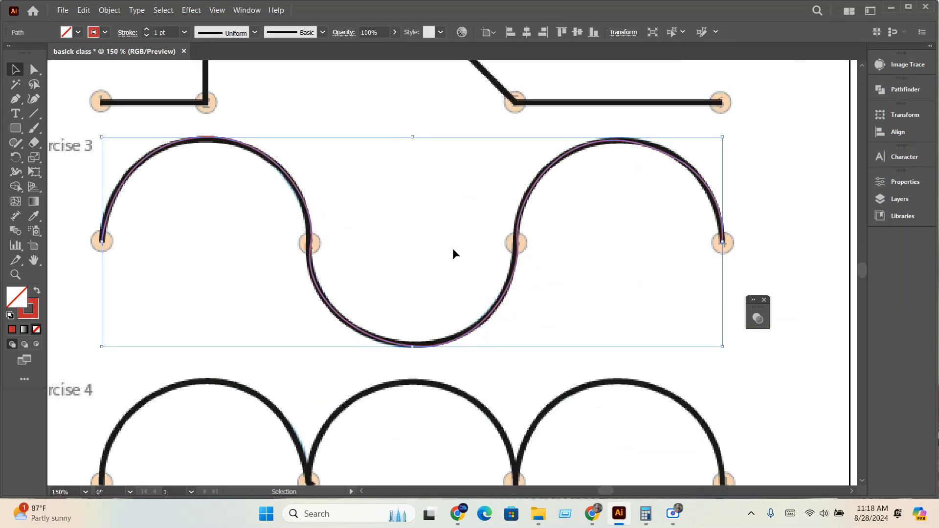
click(158, 29)
scroll(161, 28, up, 7)
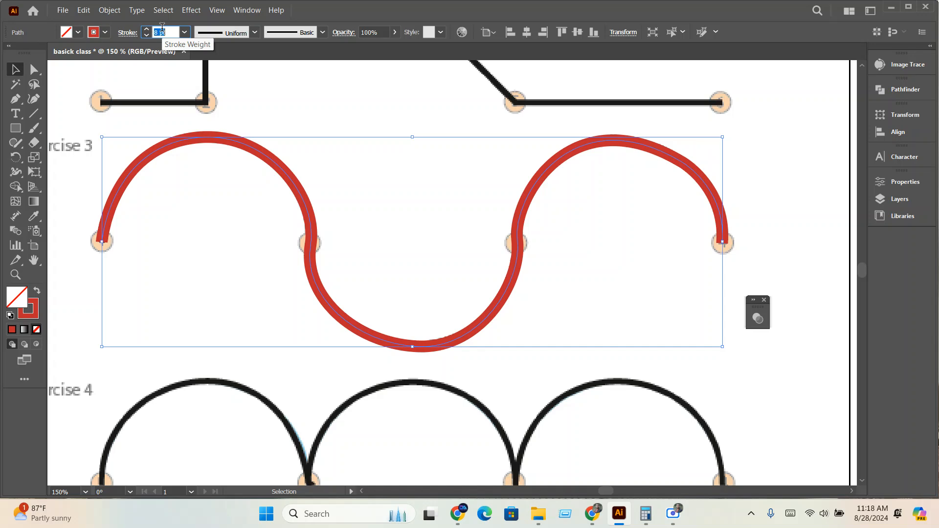
scroll(162, 29, up, 2)
click(629, 304)
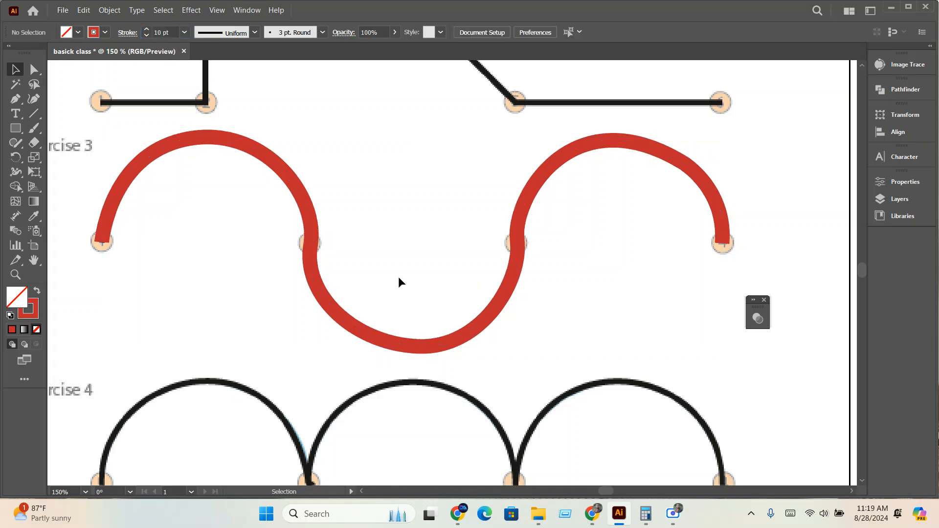
Select the red wave over Exercise 3 and smooth its path around the second marked point and along the dip with the Smooth tool
scroll(398, 276, up, 2)
drag(372, 361, 327, 426)
scroll(234, 206, down, 2)
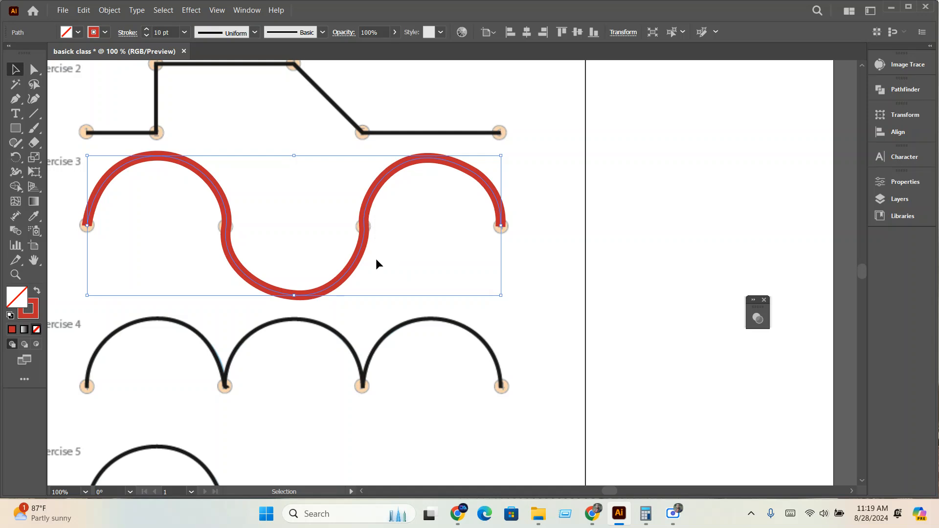
scroll(318, 251, up, 4)
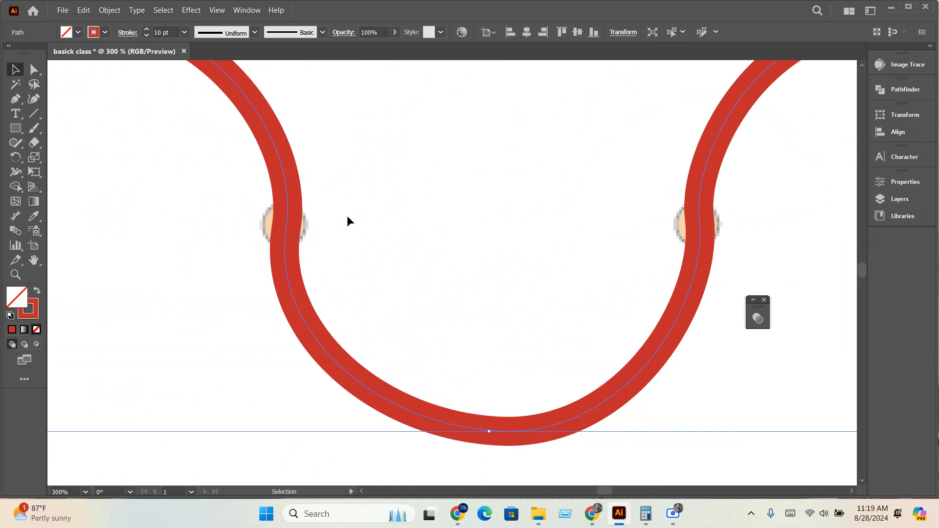
drag(343, 189, 142, 277)
click(19, 143)
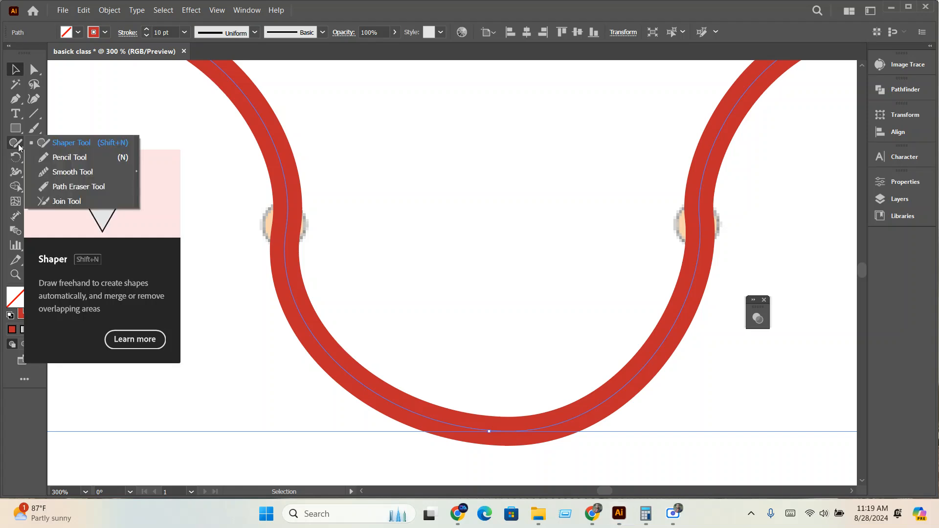
click(66, 174)
mouse_move(252, 110)
mouse_down()
mouse_move(286, 195)
mouse_move(281, 314)
mouse_move(296, 217)
mouse_move(249, 103)
mouse_move(218, 58)
mouse_up()
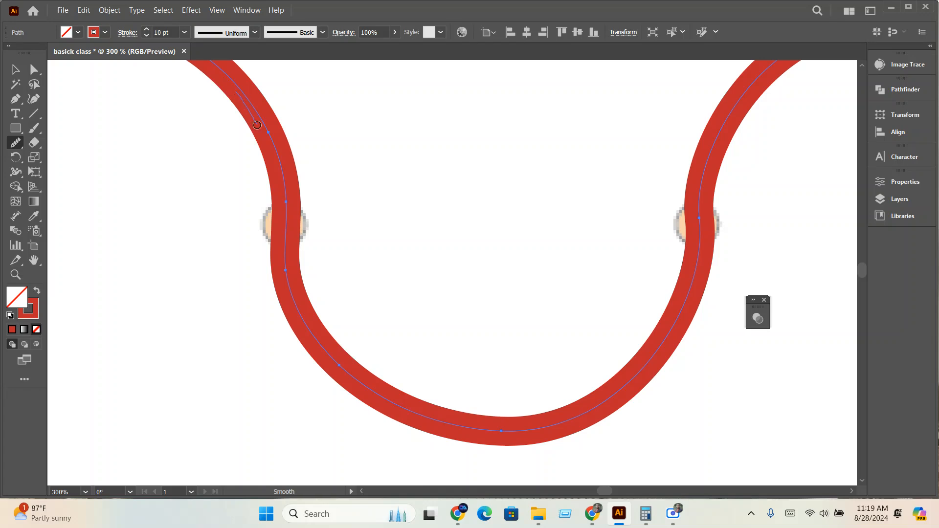
drag(277, 194, 305, 329)
drag(290, 291, 387, 408)
mouse_move(347, 368)
mouse_down()
mouse_move(338, 363)
mouse_move(534, 440)
mouse_move(642, 360)
mouse_up()
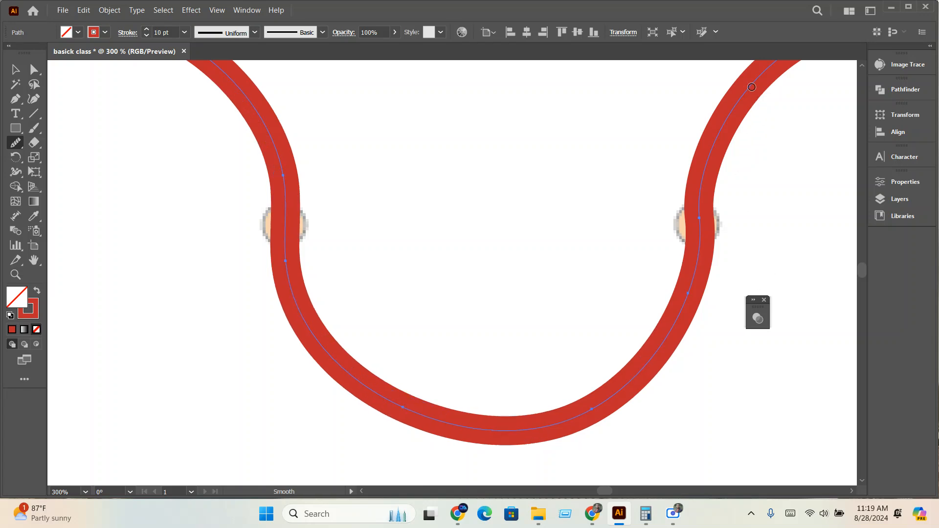
Smooth the wave's path through the third marked point, from the last arch down into the dip
mouse_move(752, 87)
mouse_down()
mouse_move(706, 154)
mouse_move(688, 224)
mouse_move(694, 198)
mouse_move(687, 321)
mouse_up()
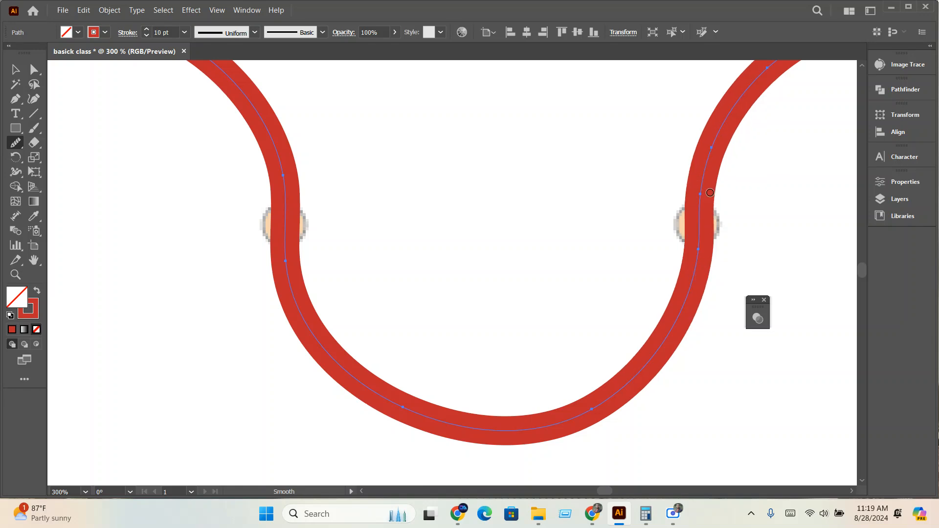
mouse_move(709, 193)
mouse_down()
mouse_move(687, 313)
mouse_move(694, 327)
mouse_up()
drag(704, 156, 687, 212)
mouse_move(736, 110)
mouse_down()
mouse_move(689, 209)
mouse_move(673, 340)
mouse_up()
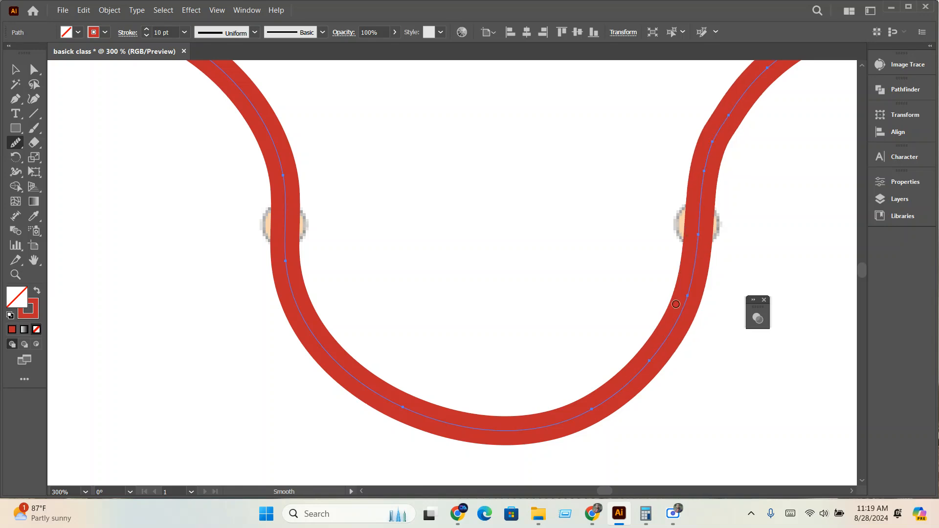
drag(676, 305, 610, 425)
scroll(455, 392, down, 2)
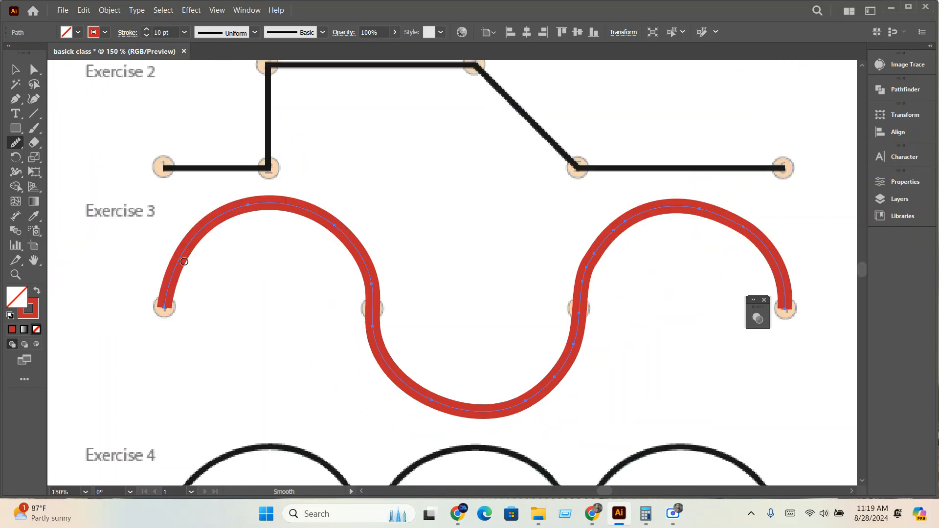
Even out the whole Exercise 3 wave with long Smooth tool strokes over both arches and the dip
mouse_move(295, 205)
mouse_down()
mouse_move(356, 264)
mouse_move(392, 337)
mouse_move(331, 186)
mouse_up()
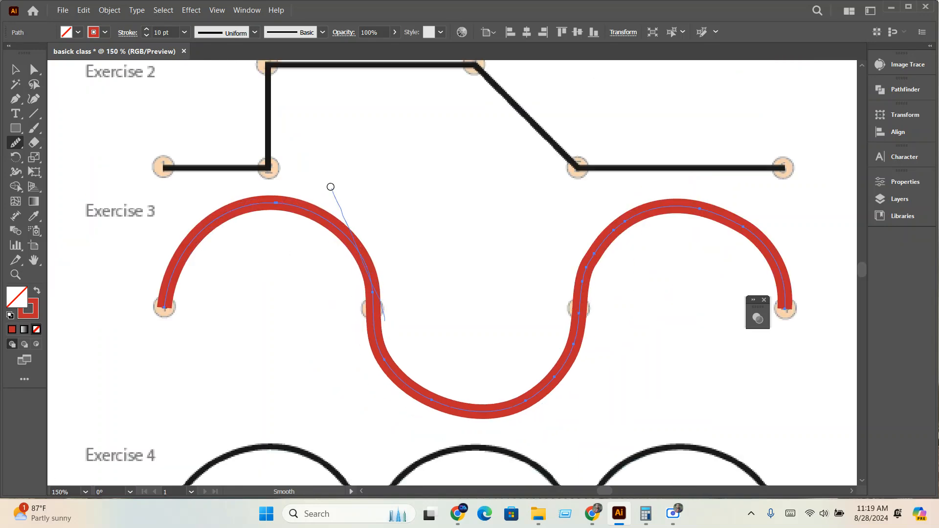
mouse_move(368, 274)
mouse_down()
mouse_move(396, 385)
mouse_move(382, 326)
mouse_move(431, 409)
mouse_move(509, 396)
mouse_move(540, 342)
mouse_move(534, 400)
mouse_move(586, 262)
mouse_move(590, 300)
mouse_move(594, 248)
mouse_move(659, 198)
mouse_move(579, 281)
mouse_move(697, 192)
mouse_move(695, 200)
mouse_move(775, 252)
mouse_up()
drag(685, 201, 810, 307)
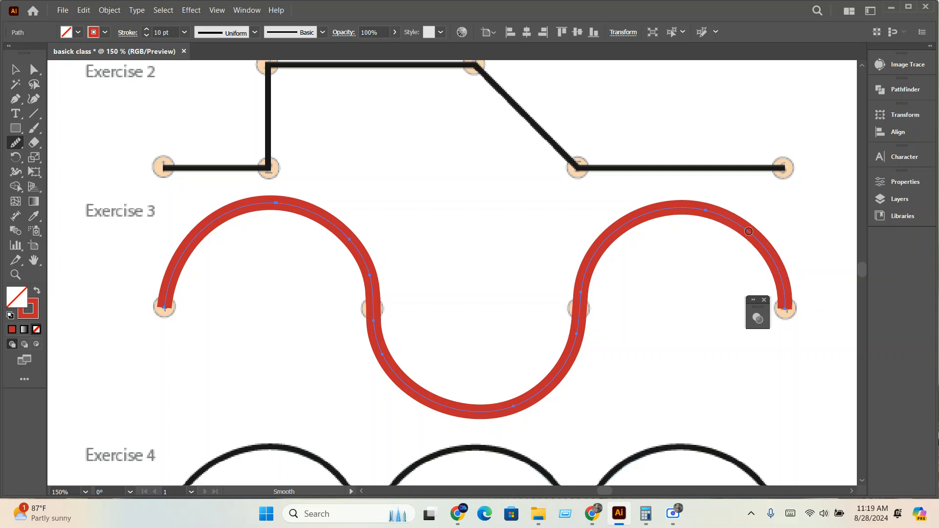
drag(626, 230, 593, 339)
mouse_move(577, 296)
mouse_down()
mouse_move(548, 377)
mouse_move(430, 394)
mouse_move(345, 243)
mouse_move(312, 216)
mouse_move(179, 264)
mouse_move(248, 204)
mouse_up()
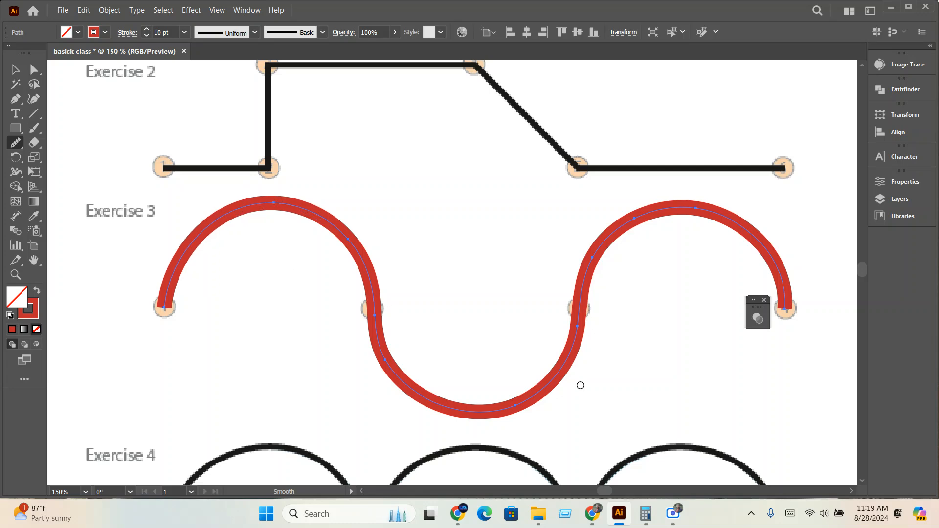
Trace the first arch of Exercise 4 with the Pen tool from its first marked point through a curved shoulder anchor to the second
scroll(526, 401, down, 4)
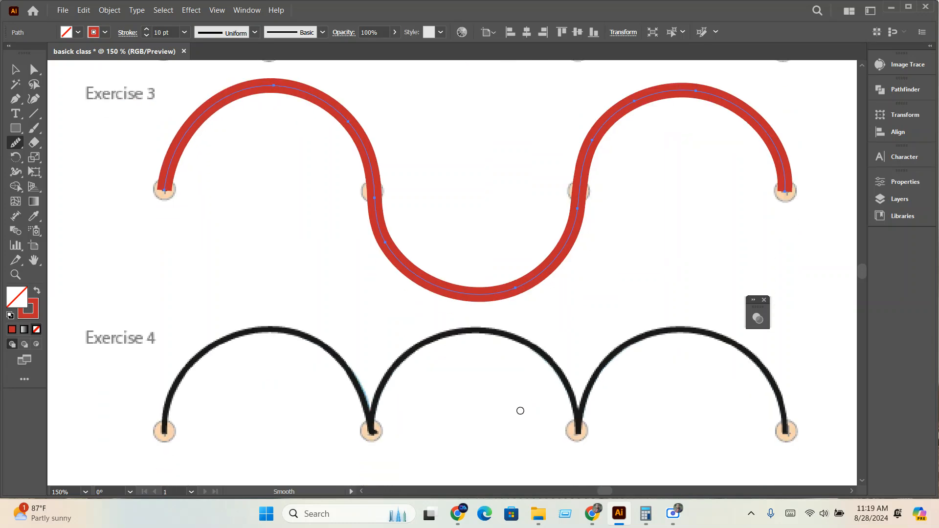
scroll(522, 322, down, 1)
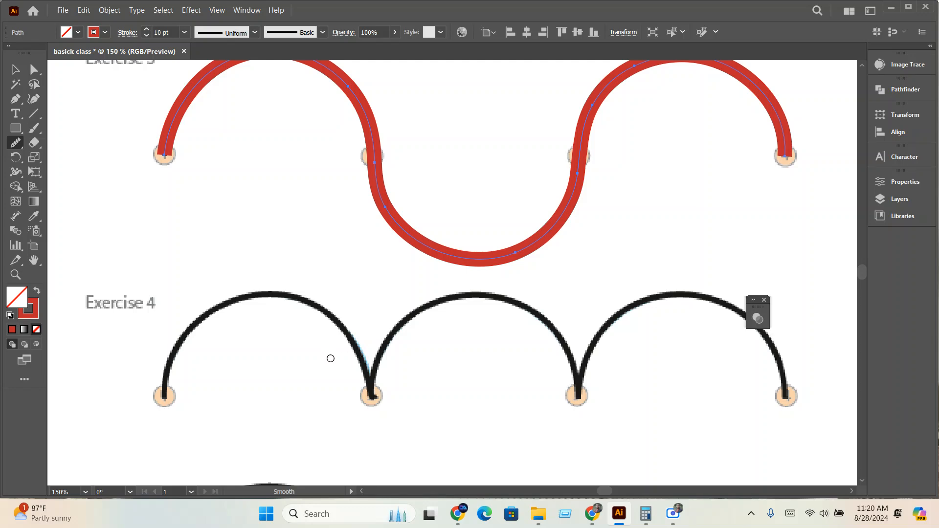
click(15, 98)
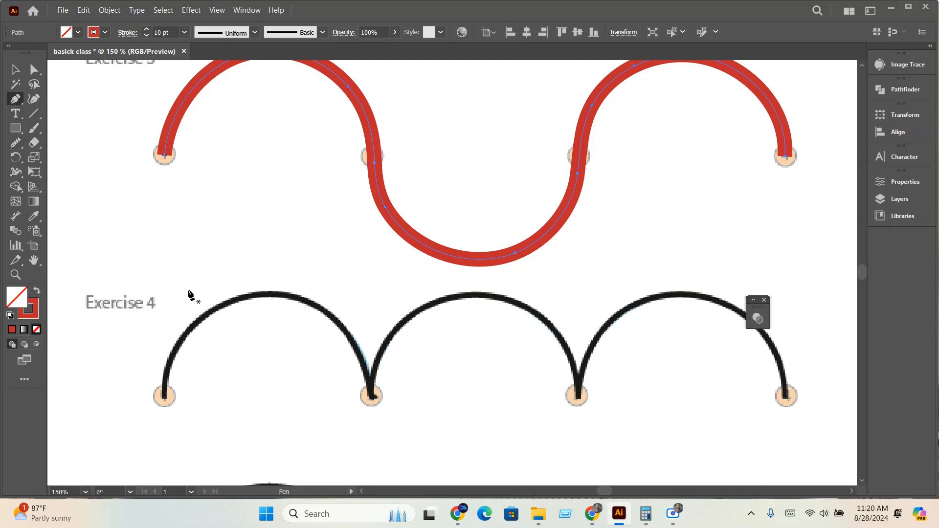
click(165, 395)
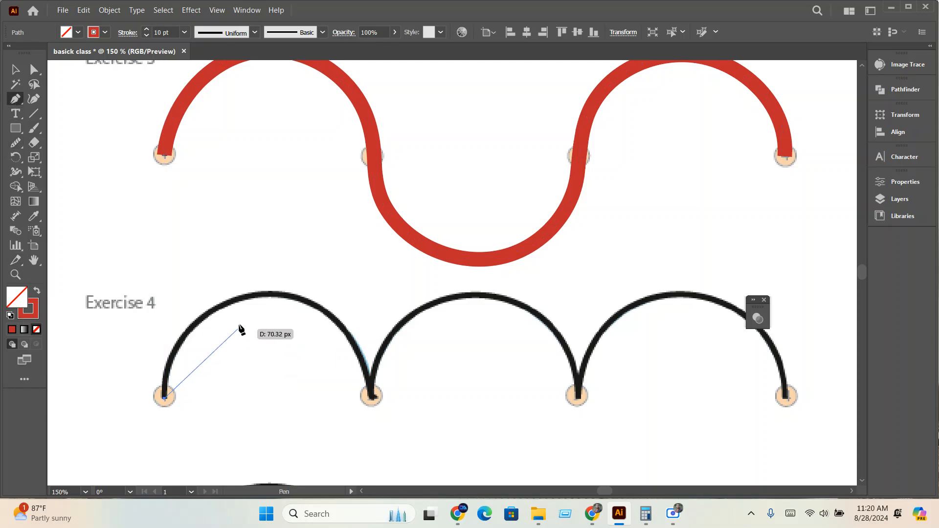
drag(306, 299, 457, 317)
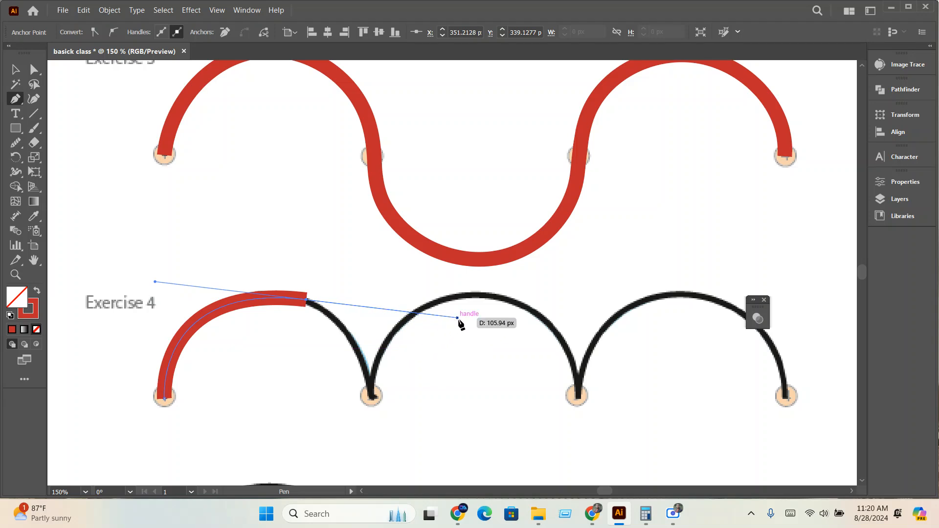
drag(457, 318, 322, 308)
drag(371, 396, 396, 360)
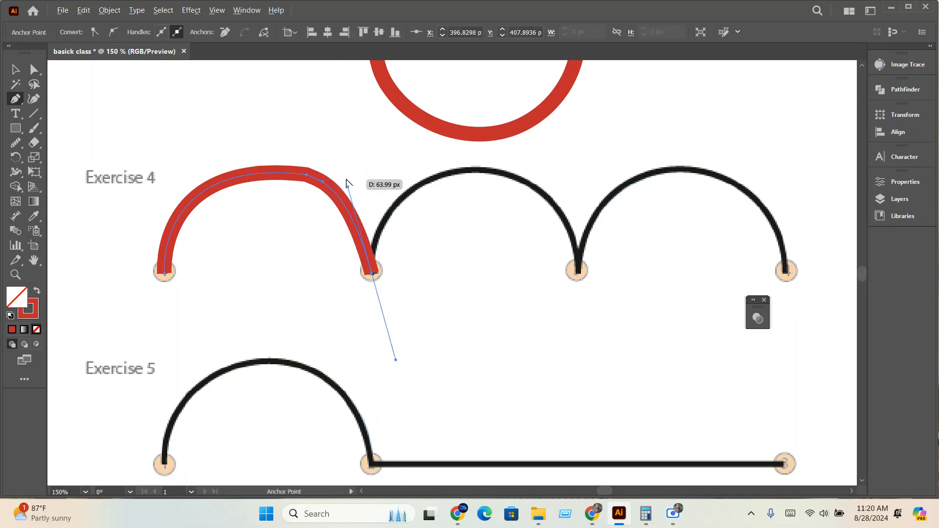
Redraw the arch's last segment from the shoulder anchor to the second marked point and retract the end anchor's outgoing handle
scroll(345, 179, up, 1)
scroll(328, 235, up, 2)
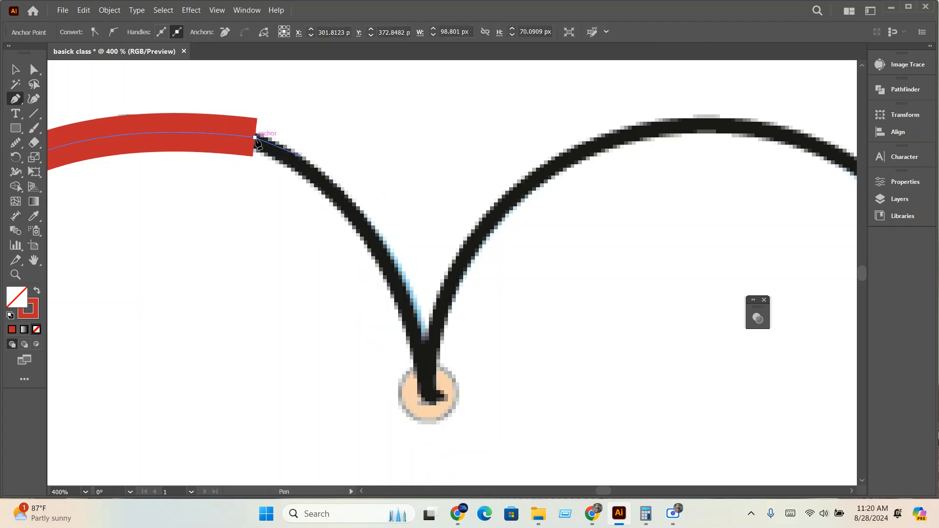
mouse_move(255, 138)
mouse_down()
mouse_move(286, 208)
mouse_move(303, 180)
mouse_move(338, 189)
mouse_move(393, 330)
mouse_move(411, 350)
mouse_move(425, 455)
mouse_move(417, 493)
mouse_move(438, 351)
mouse_move(440, 382)
mouse_up()
scroll(337, 188, down, 1)
scroll(448, 391, up, 2)
scroll(373, 360, down, 1)
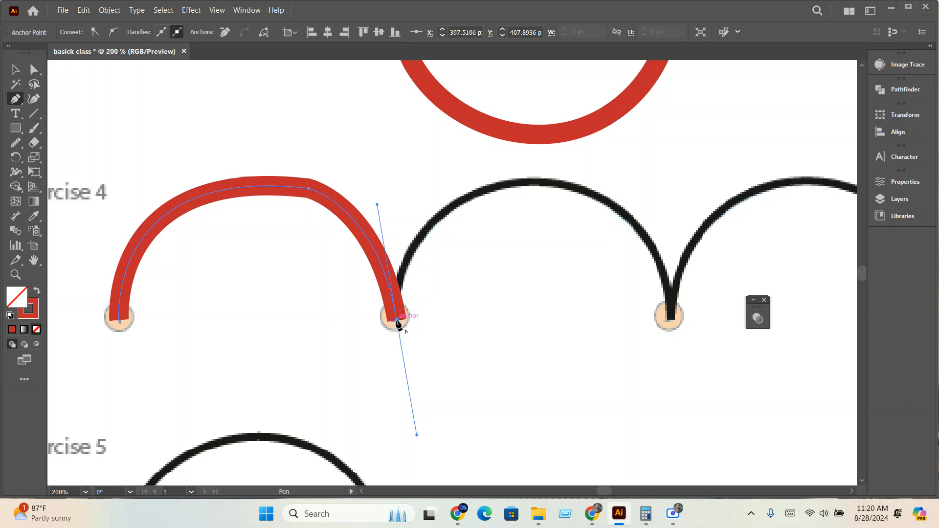
click(396, 321)
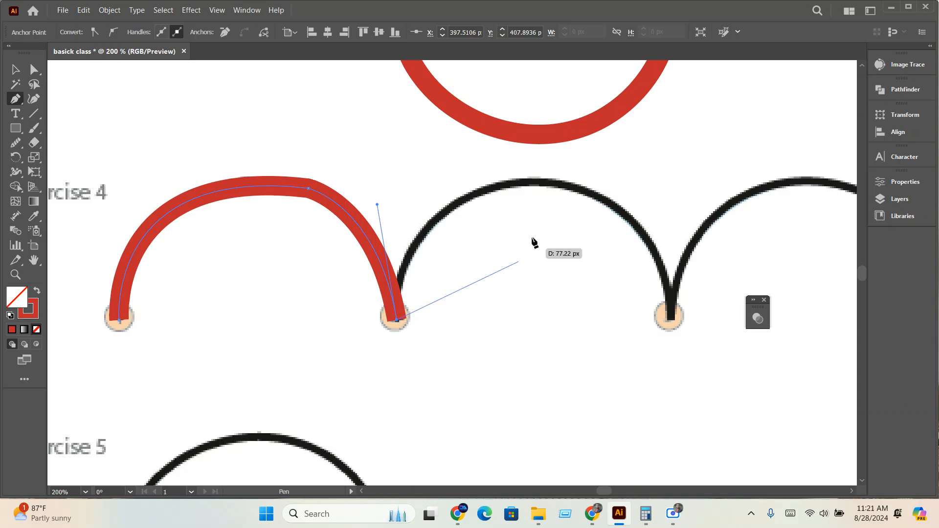
Trace the second arch of Exercise 4 to the third marked point, retracting the outgoing handle at its shoulder anchor
mouse_move(583, 193)
mouse_down()
mouse_move(755, 245)
mouse_move(778, 233)
mouse_up()
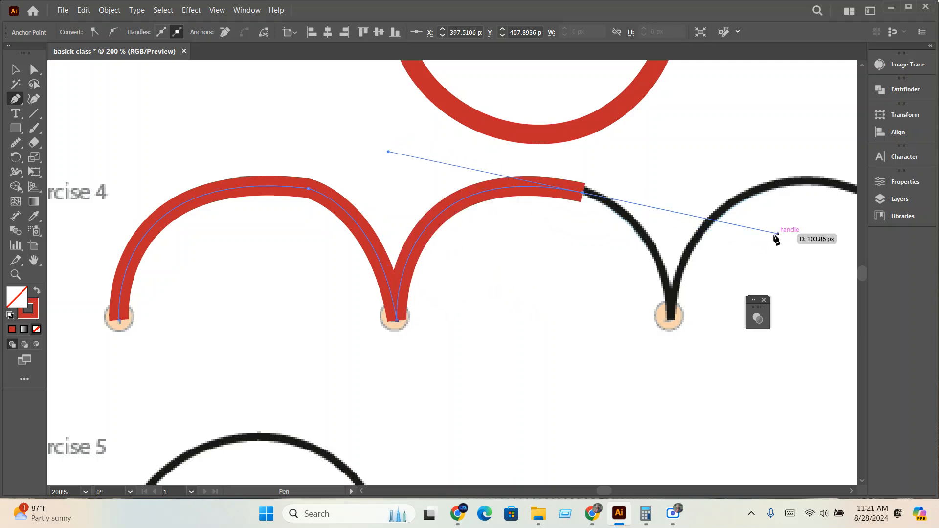
drag(584, 194, 513, 171)
click(583, 193)
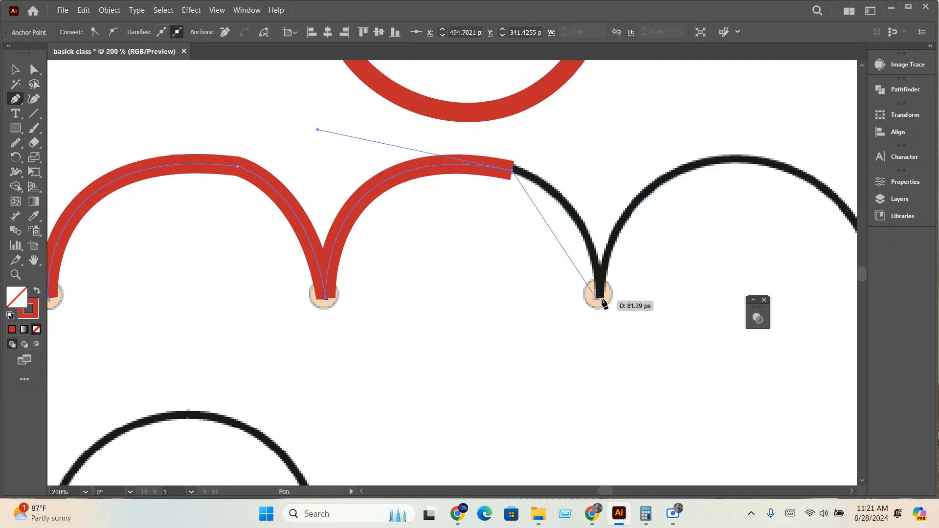
drag(602, 302, 697, 337)
Smooth the kinks in both traced arches of Exercise 4 with the Smooth tool
click(15, 69)
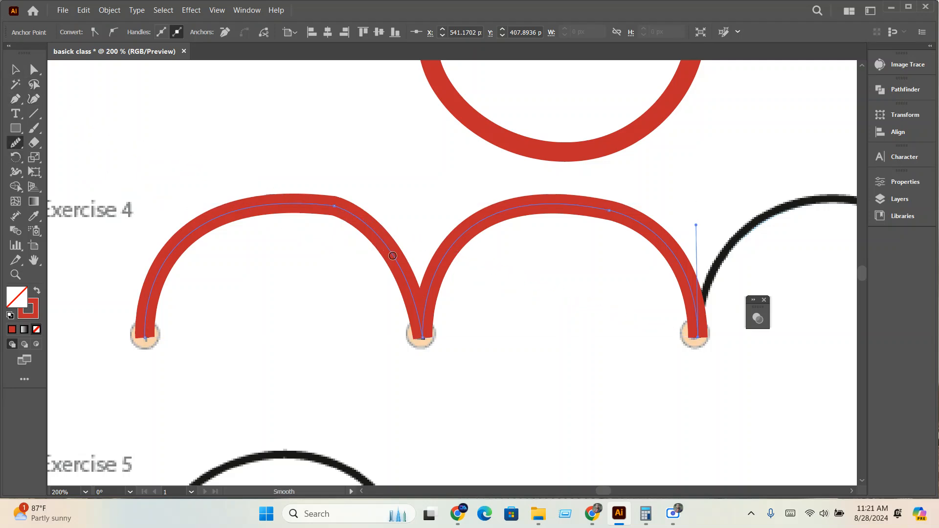
drag(370, 226, 232, 204)
mouse_move(385, 222)
mouse_down()
mouse_move(415, 293)
mouse_move(337, 205)
mouse_move(268, 202)
mouse_up()
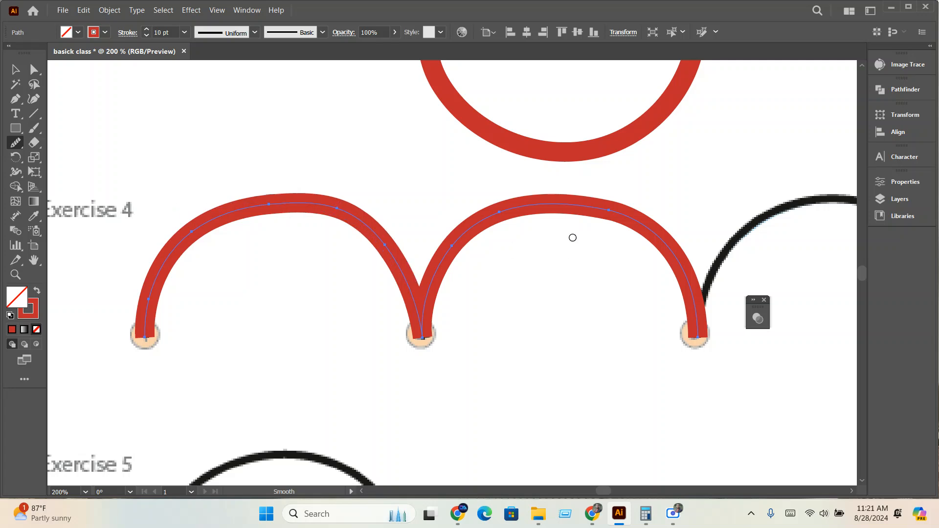
mouse_move(635, 216)
mouse_down()
mouse_move(593, 205)
mouse_move(474, 205)
mouse_move(430, 295)
mouse_move(417, 287)
mouse_move(415, 317)
mouse_up()
mouse_move(417, 286)
mouse_down()
mouse_move(362, 218)
mouse_move(330, 204)
mouse_move(249, 203)
mouse_move(310, 207)
mouse_move(340, 222)
mouse_move(344, 214)
mouse_move(382, 254)
mouse_up()
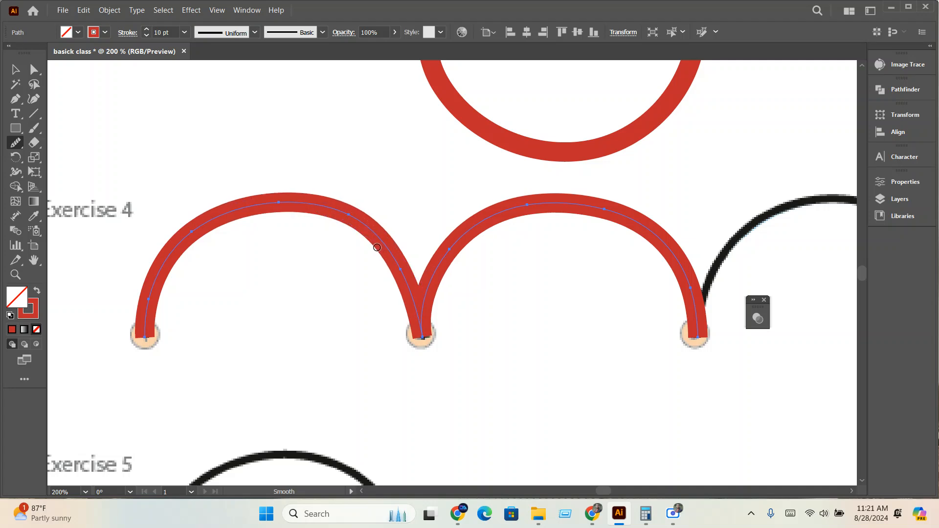
Select the red traces over Exercises 3 and 4 together and delete them
click(15, 69)
scroll(469, 258, down, 4)
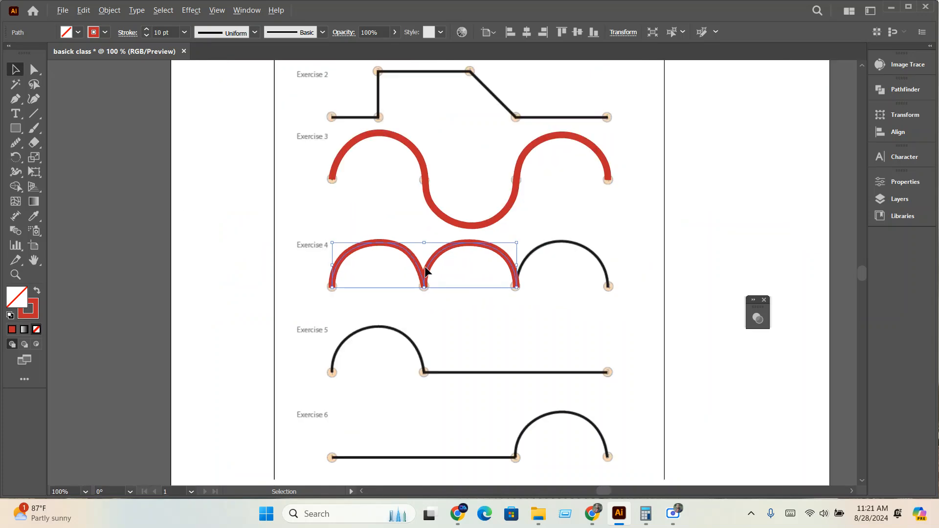
scroll(460, 229, down, 2)
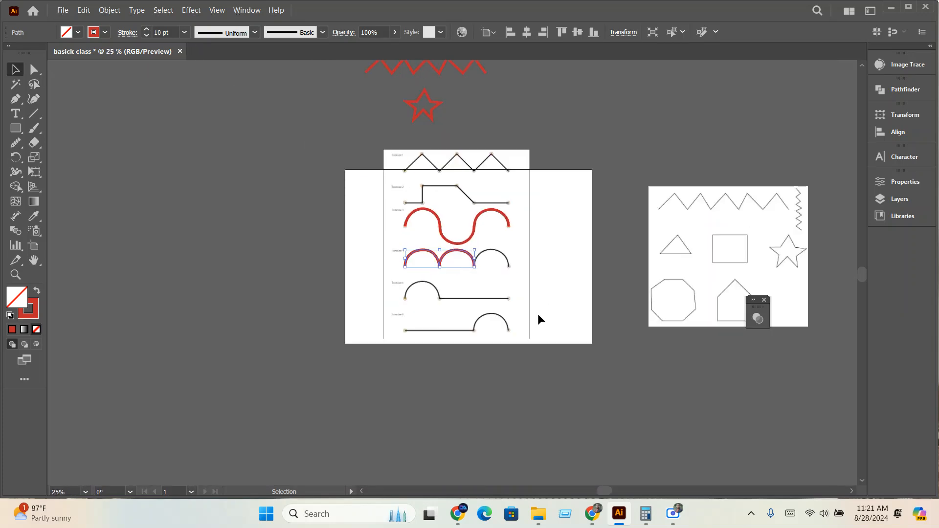
drag(556, 315, 393, 145)
key(Delete)
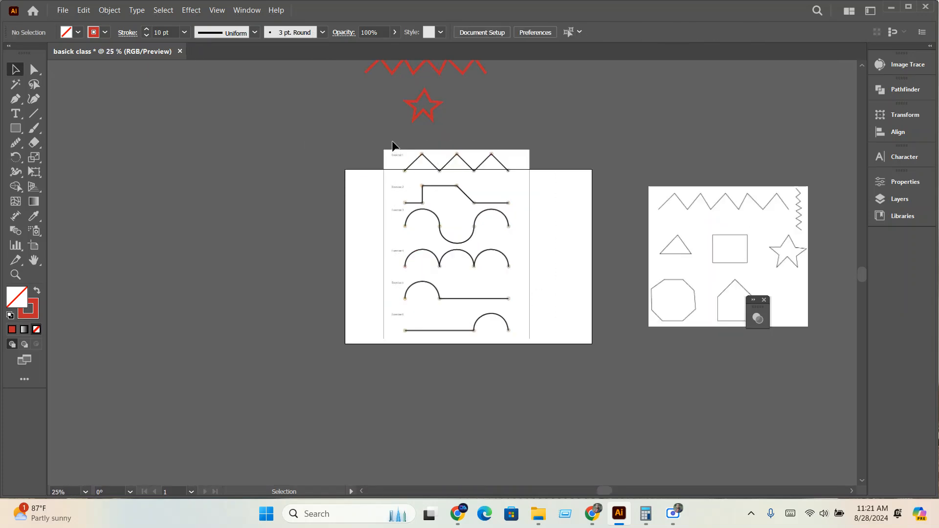
Unlock the exercise image 2.png, move it off the artboard to its left side and lock it again
key(ctrl+alt+2)
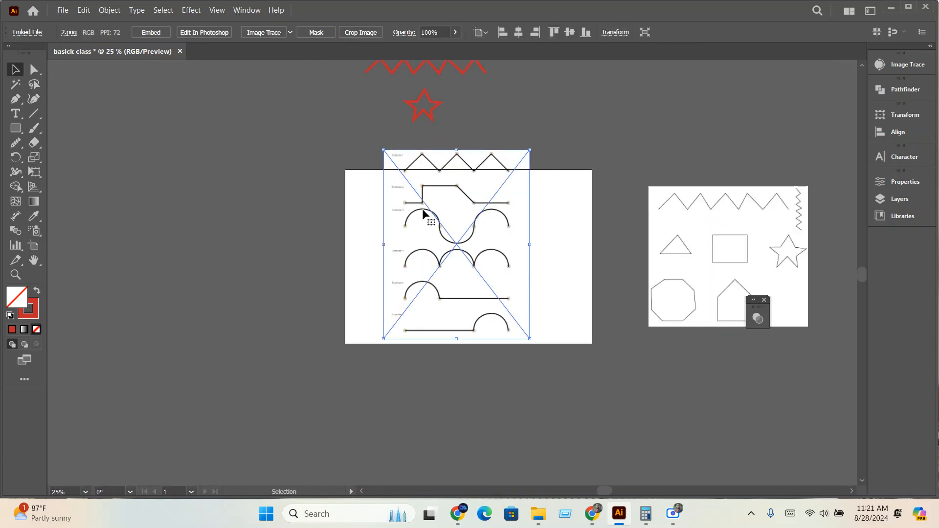
drag(427, 218, 148, 232)
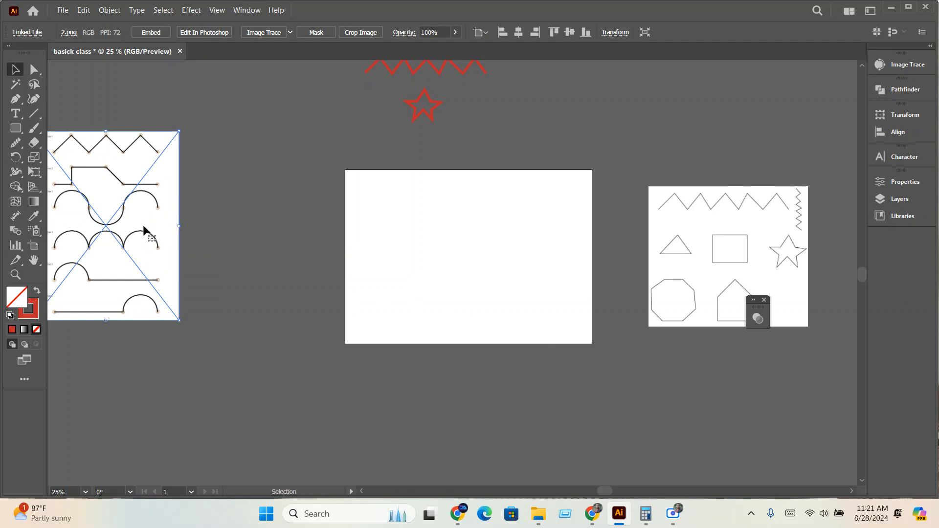
key(ctrl+2)
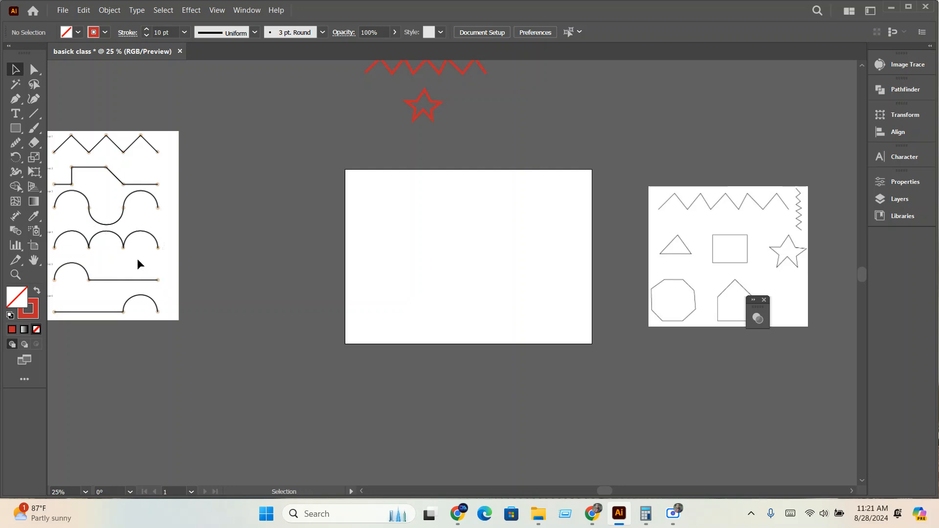
Unlock all locked objects and clear the selection
click(109, 10)
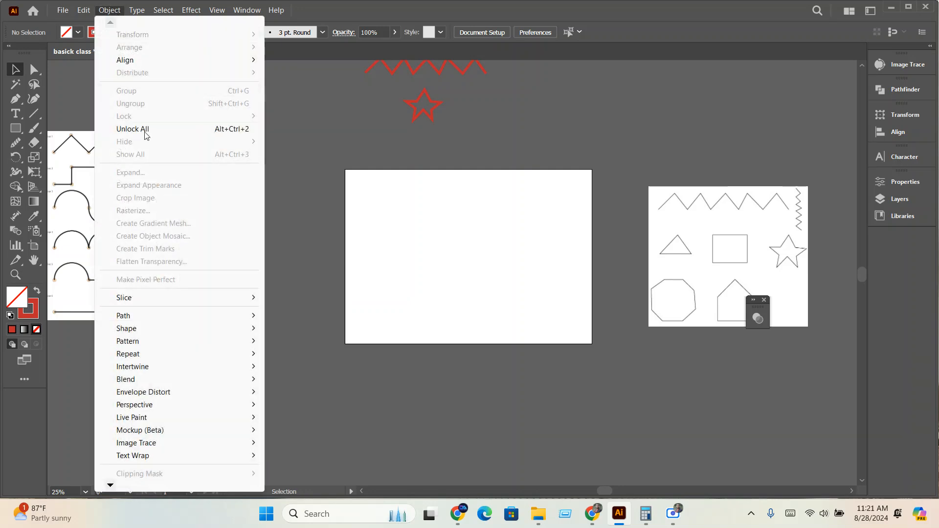
click(233, 130)
click(325, 266)
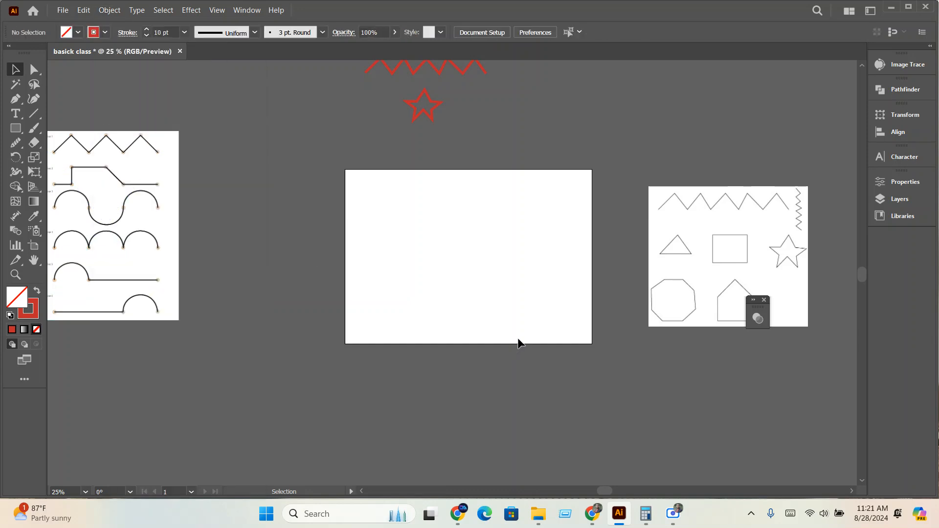
Look over the practice image 3.jpg from the pentool folder in the photo viewer and return to Illustrator
mouse_move(538, 516)
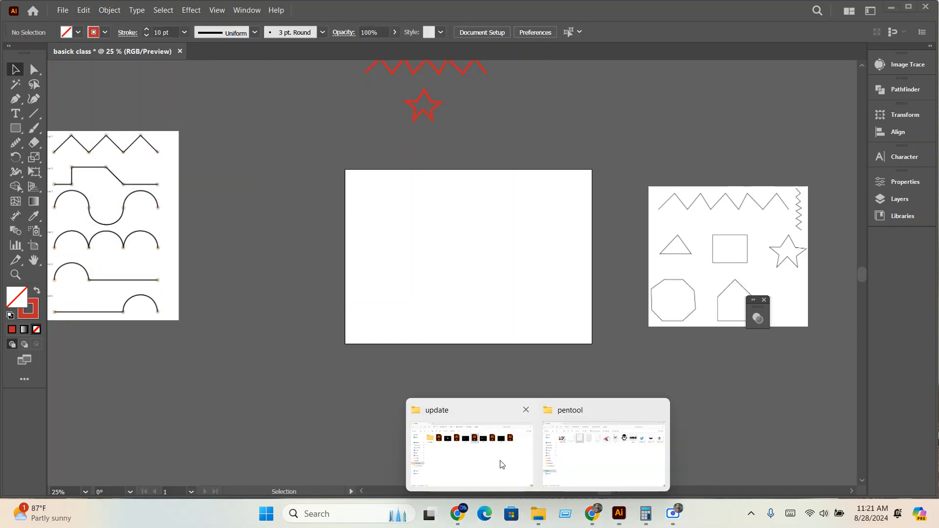
click(589, 461)
double_click(351, 128)
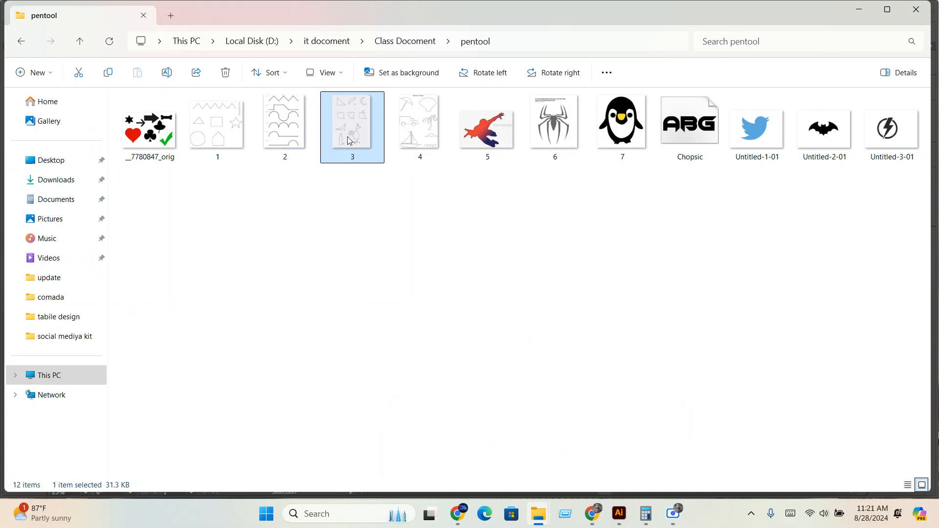
click(734, 92)
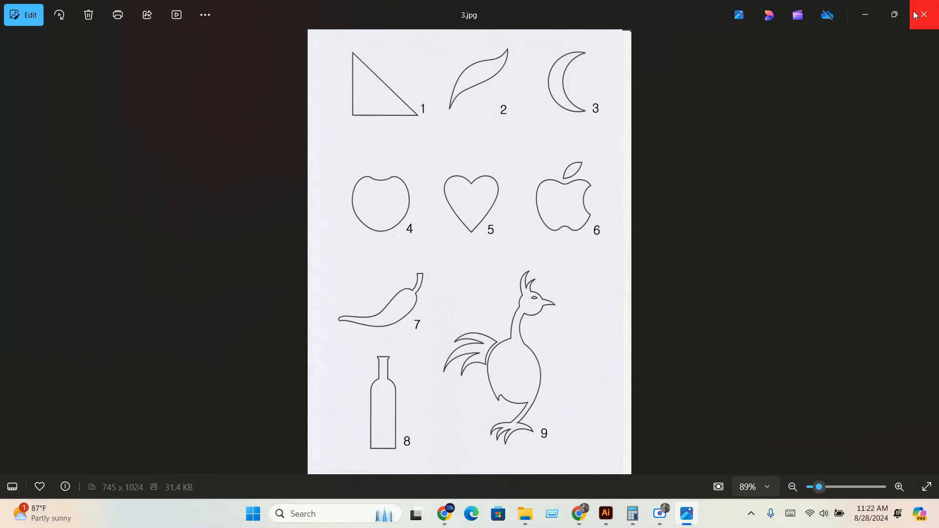
click(865, 14)
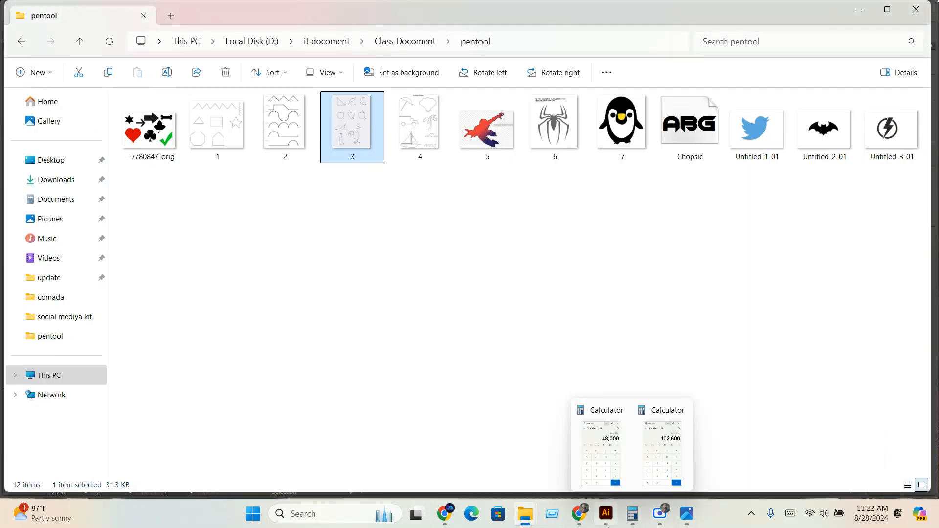
click(606, 514)
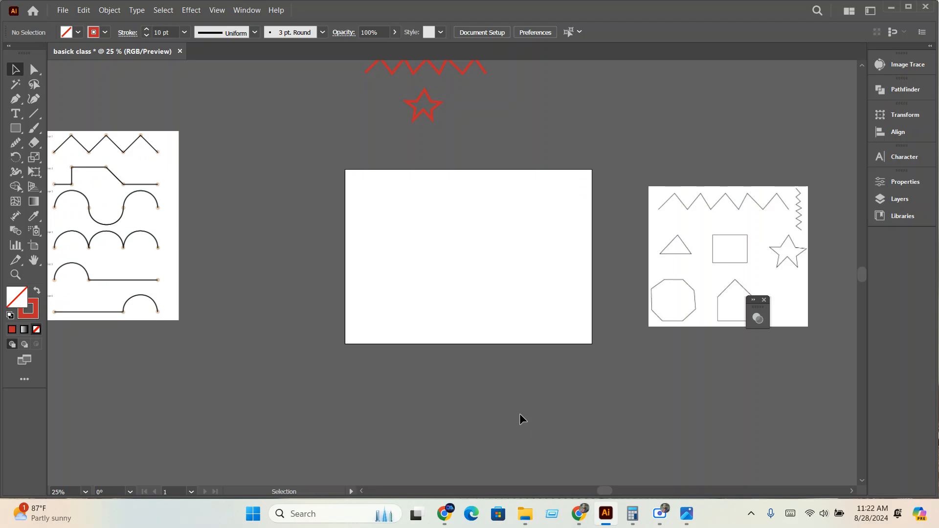
Draw a large five-pointed star with the Star tool on the empty artboard and shift it slightly toward the centre
click(15, 128)
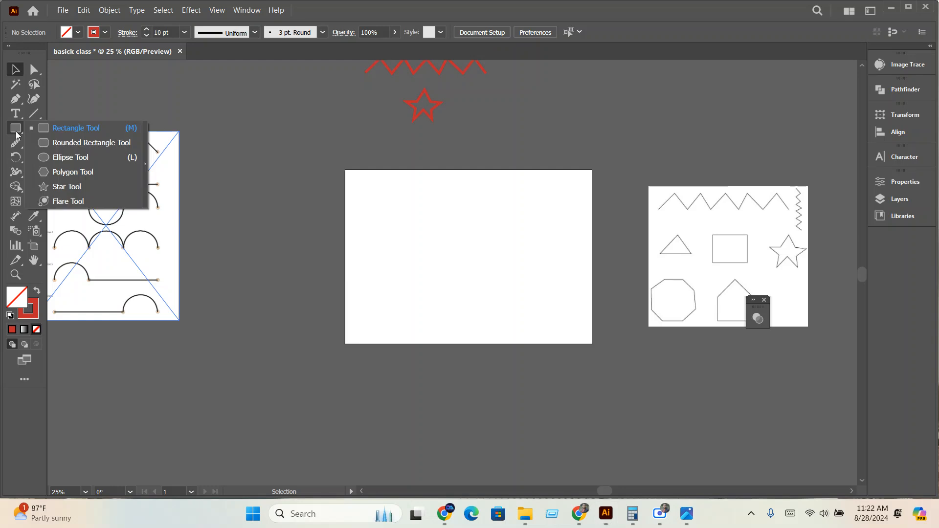
click(67, 186)
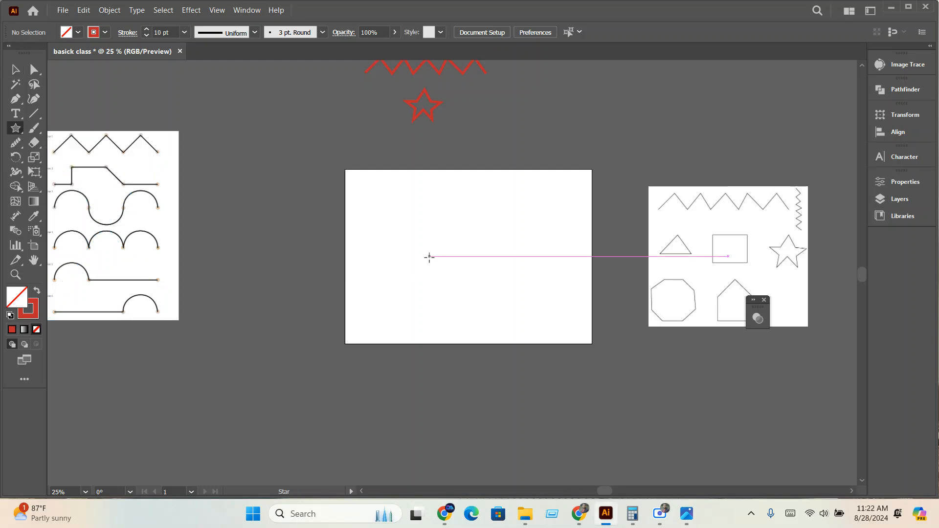
drag(455, 248, 491, 295)
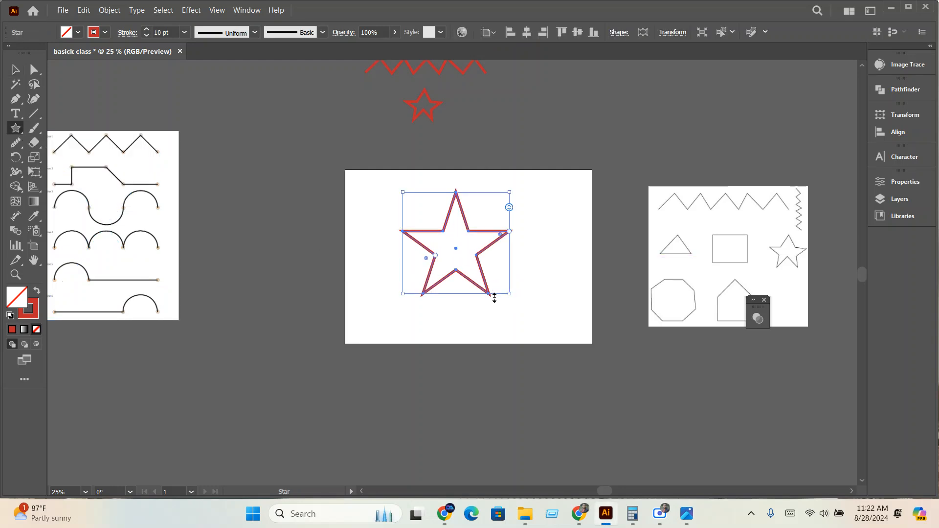
click(16, 68)
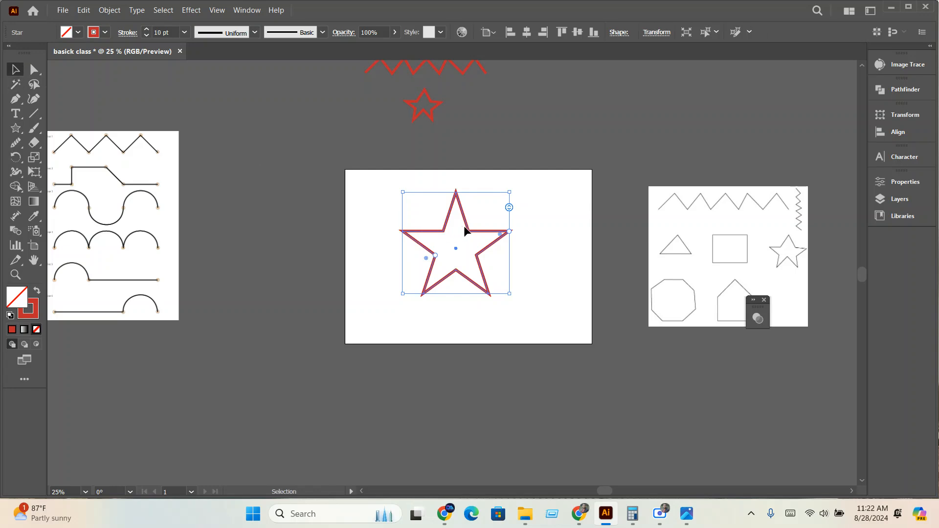
mouse_move(473, 230)
mouse_down()
mouse_move(486, 246)
mouse_move(480, 236)
mouse_up()
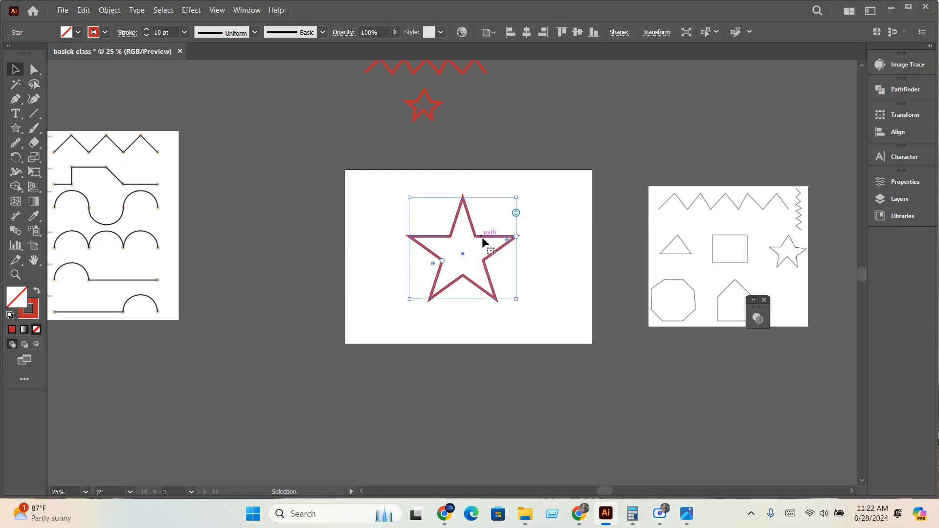
Set the star's stroke weight to 26 pt
scroll(481, 239, up, 1)
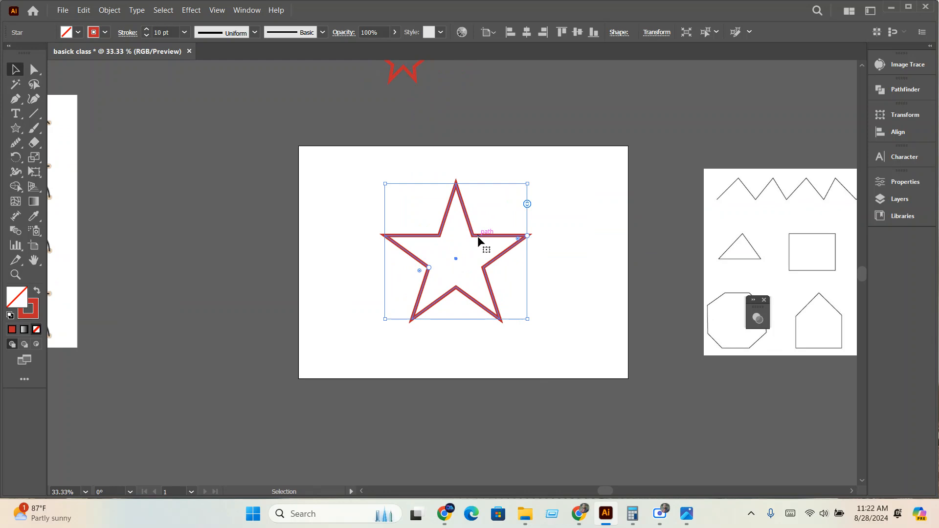
scroll(421, 225, up, 1)
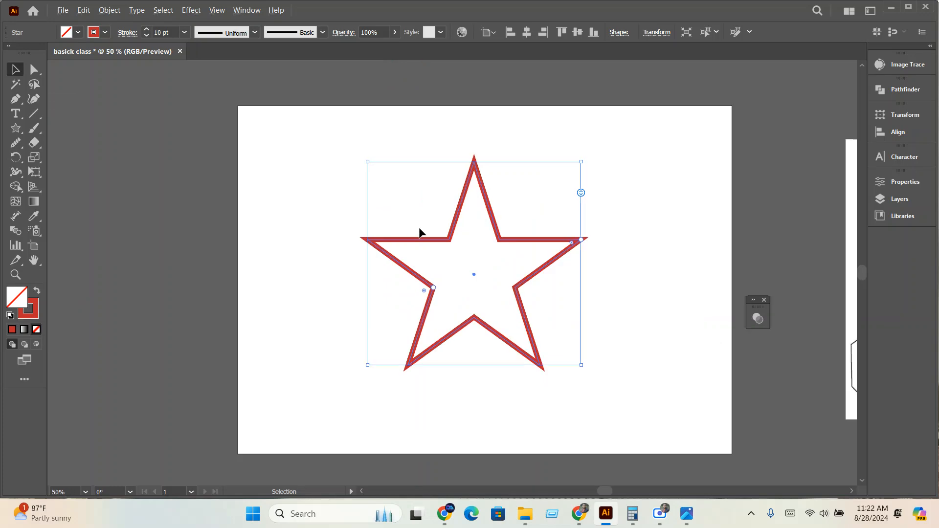
scroll(419, 234, right, 3)
click(165, 32)
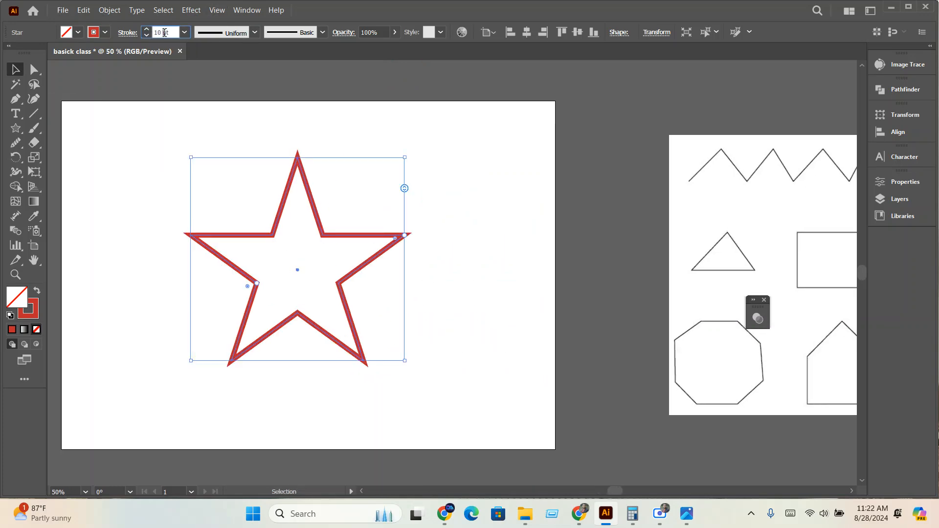
scroll(165, 32, up, 11)
scroll(165, 32, up, 3)
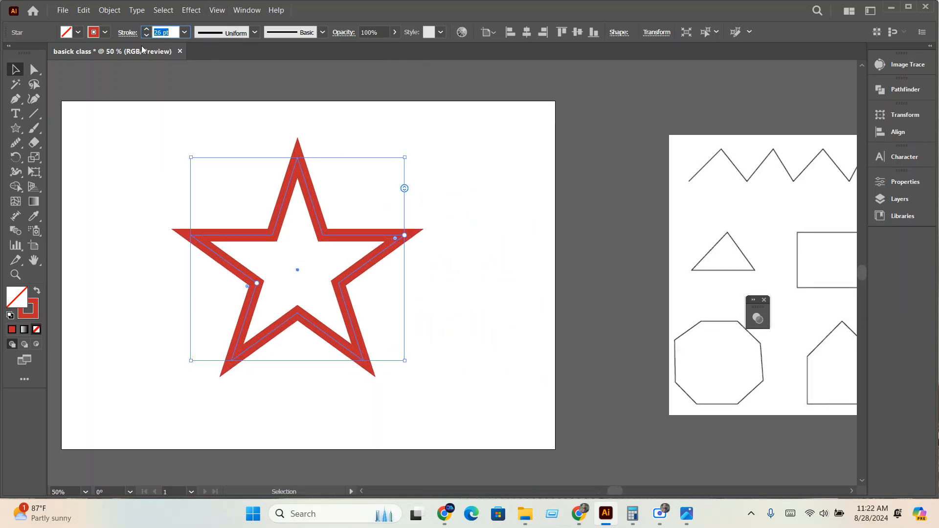
Expand the star's stroke into a filled shape and move it slightly down toward the middle of the artboard
click(110, 11)
click(153, 172)
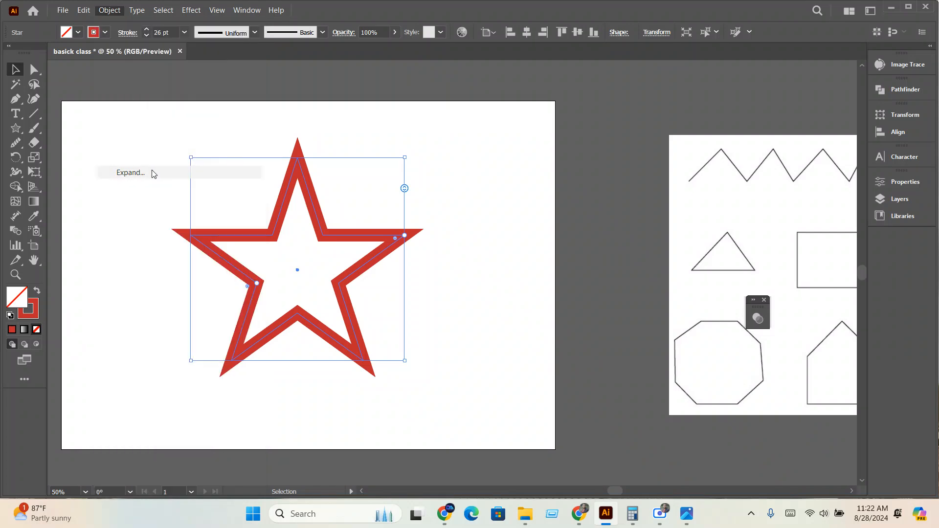
click(440, 324)
key(ctrl+h)
drag(440, 316, 551, 313)
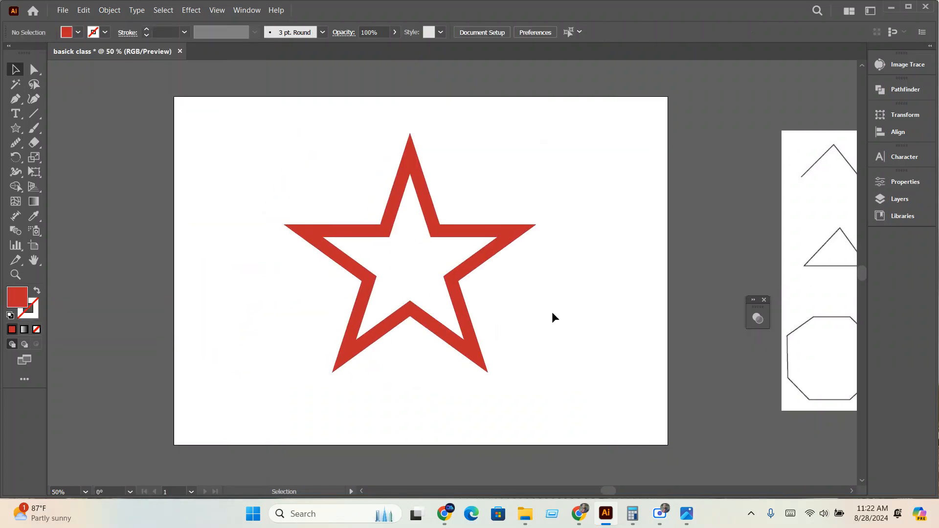
click(386, 235)
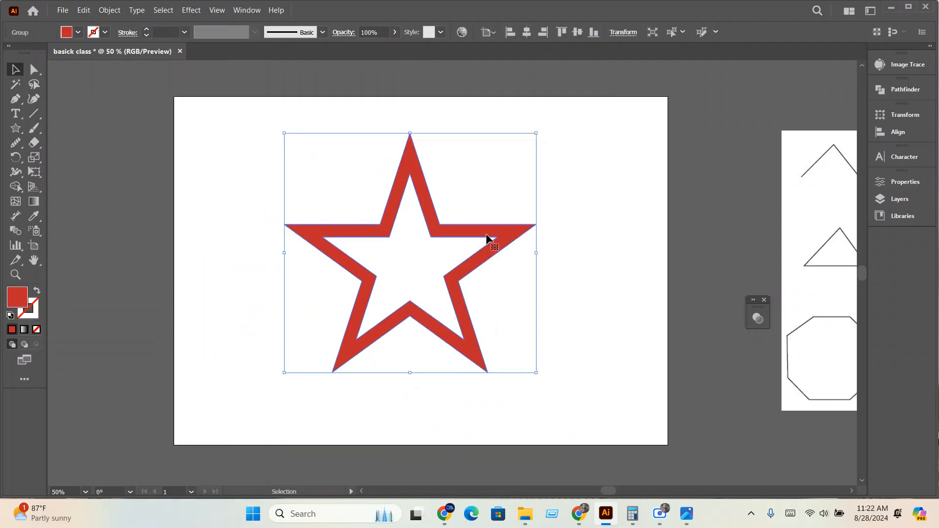
drag(486, 234, 495, 254)
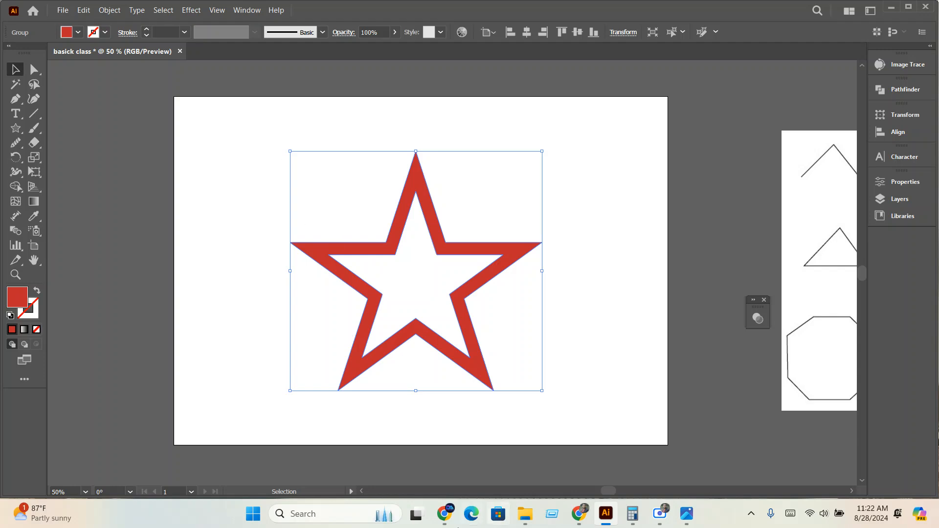
click(445, 514)
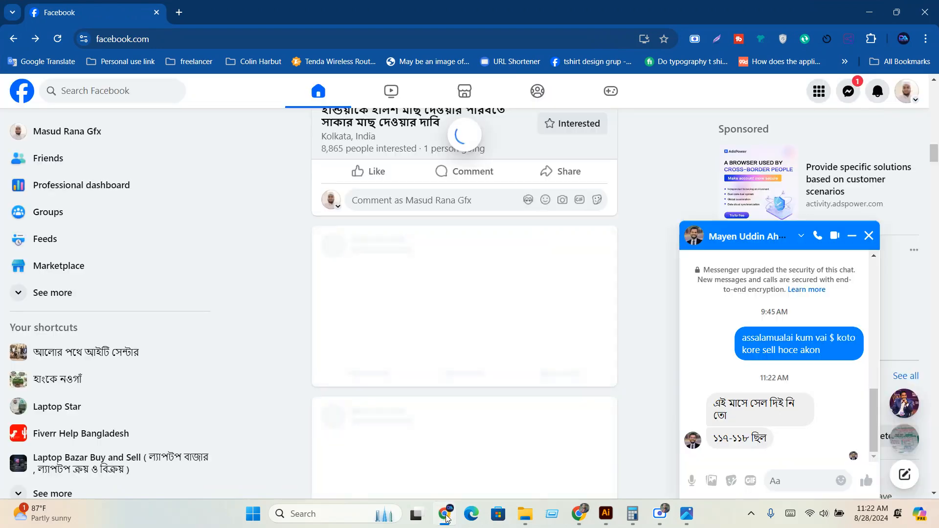
click(446, 516)
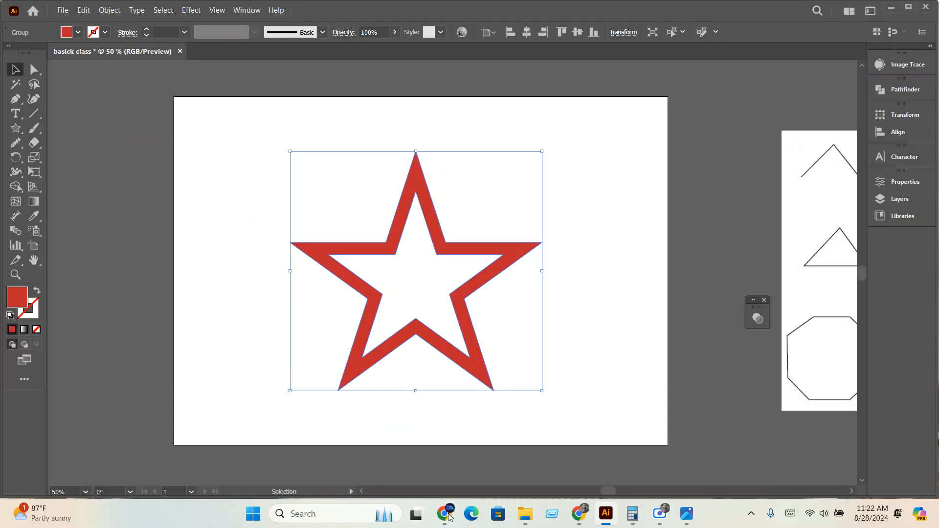
Start saving the document under a new name and browse to the drive New Volume (E:)
click(64, 11)
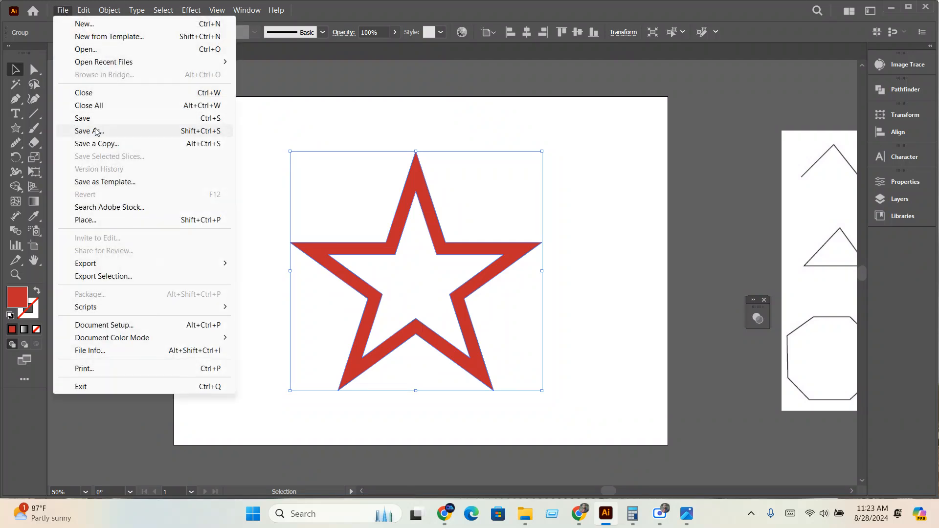
click(96, 131)
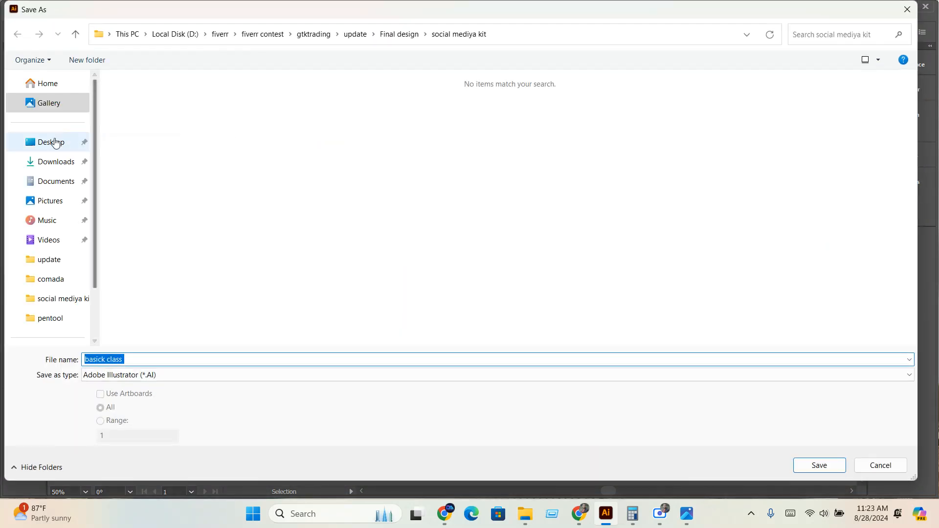
click(54, 141)
scroll(54, 196, down, 2)
click(52, 274)
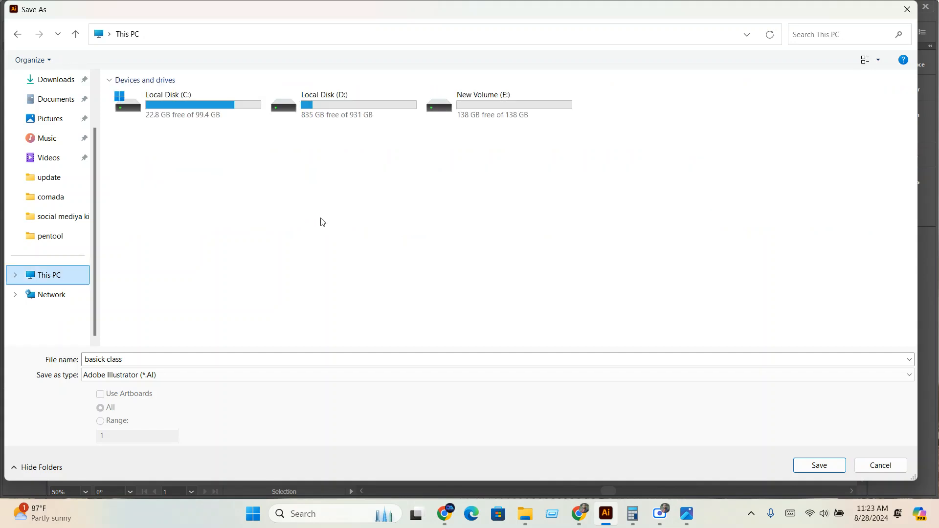
double_click(478, 114)
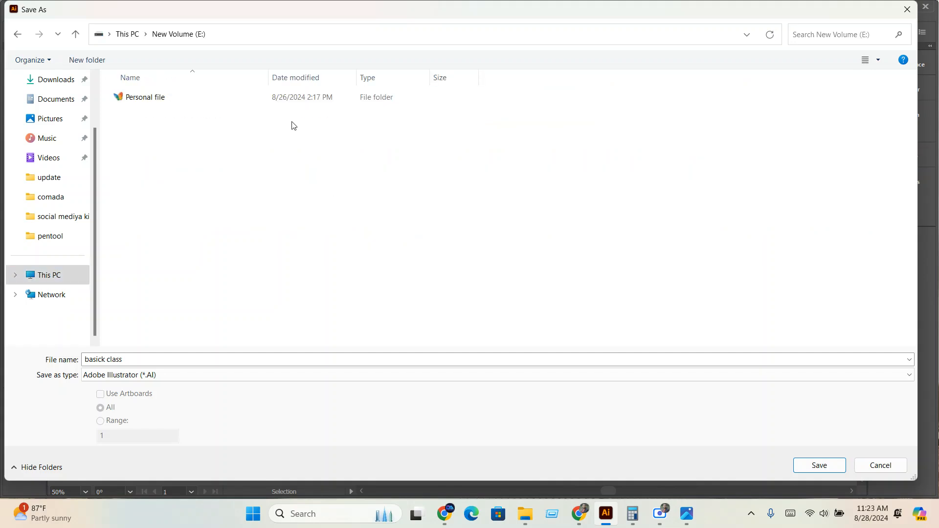
Create a folder named design on New Volume (E:) and open it as the save location
click(87, 60)
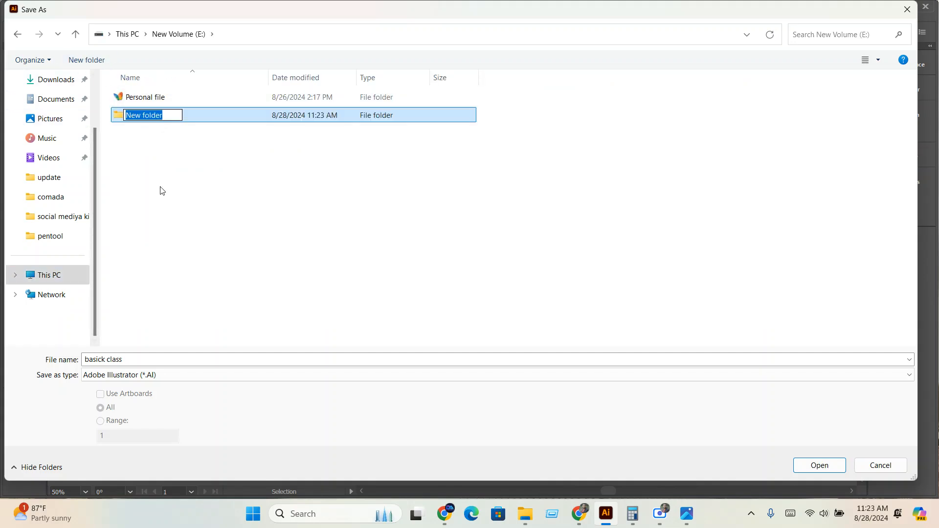
text(design)
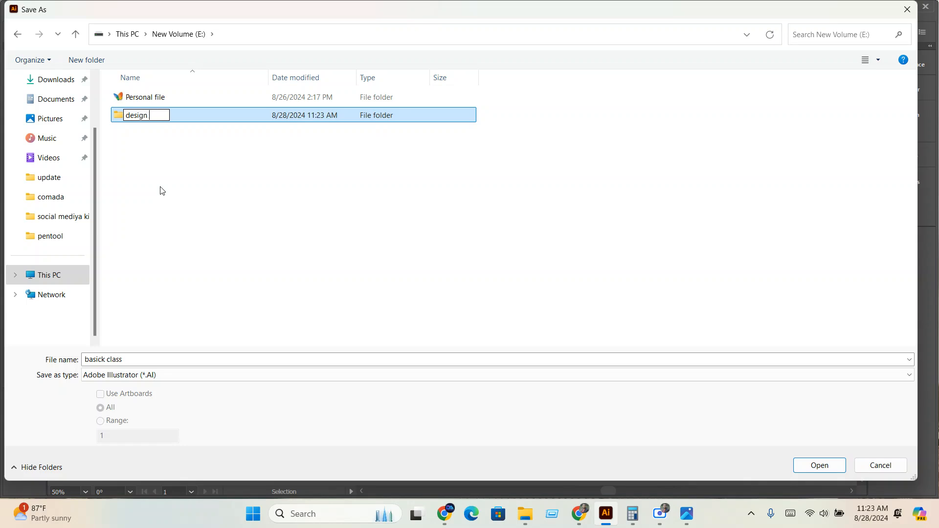
click(199, 172)
double_click(166, 115)
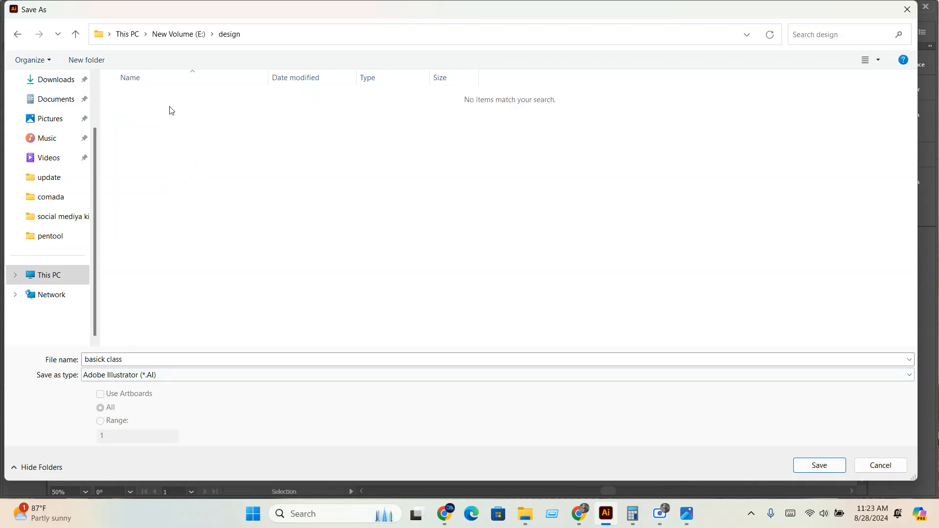
Save the document in the design folder as an Adobe Illustrator file named star logo, accepting the save options
click(158, 358)
click(173, 310)
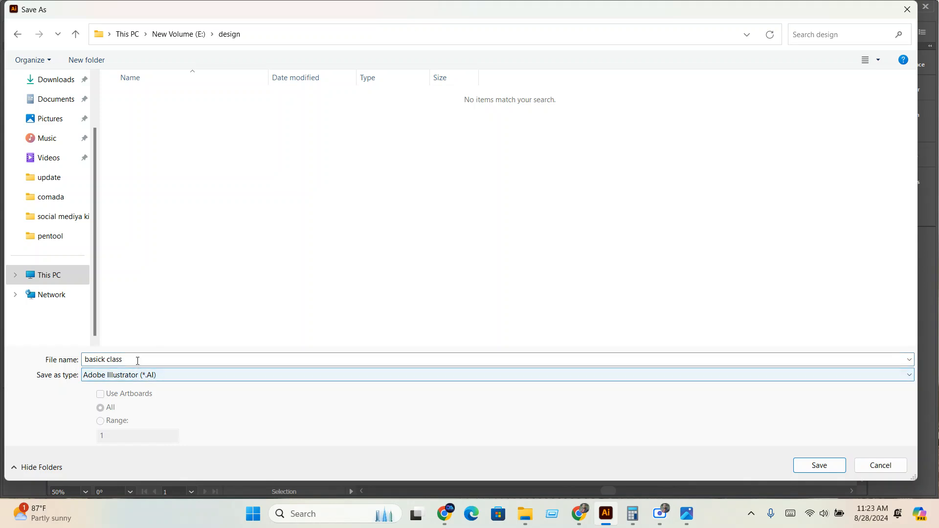
click(180, 361)
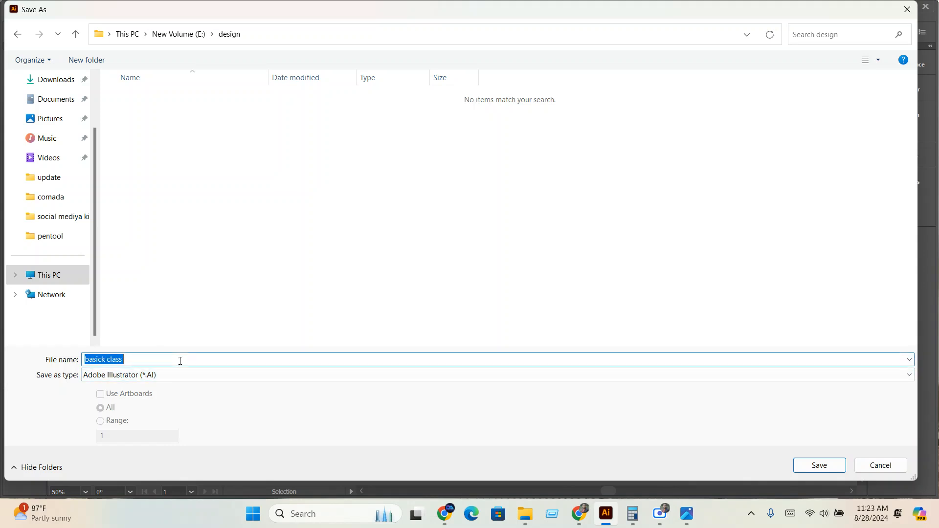
text(star logo)
click(843, 463)
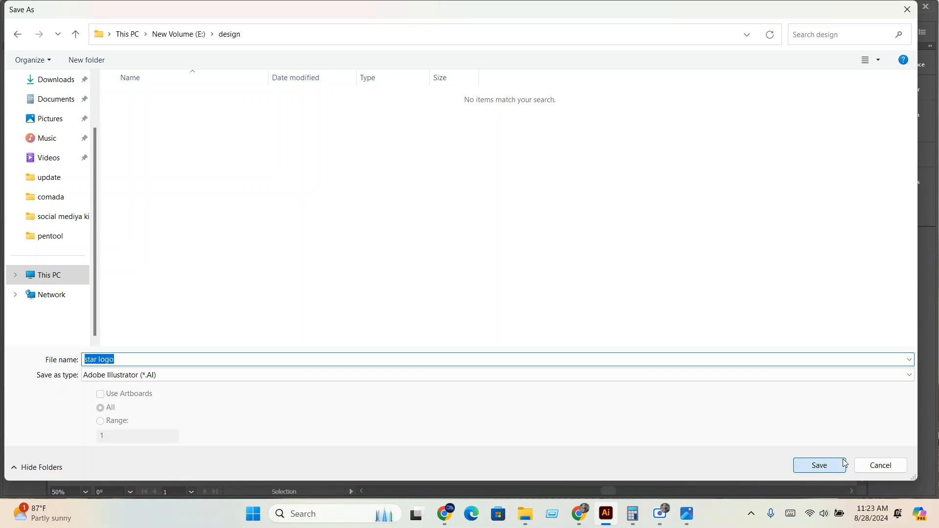
click(526, 427)
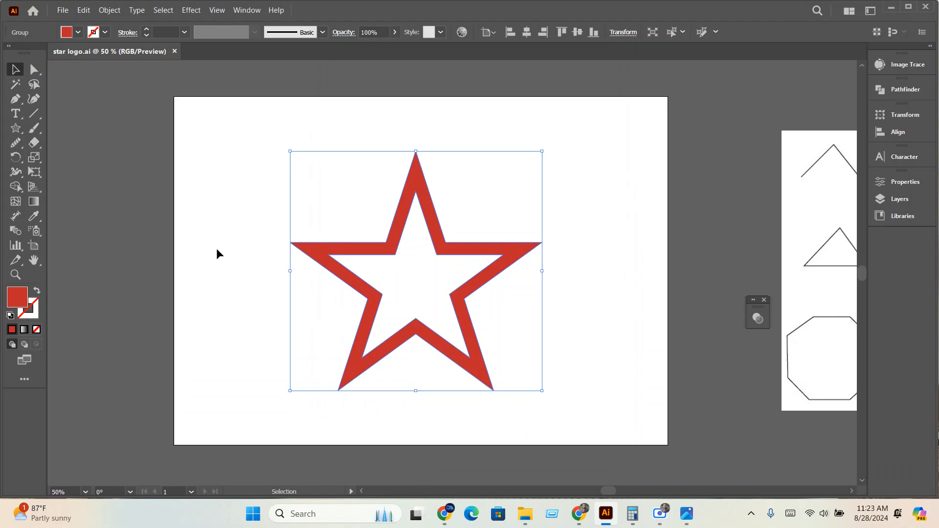
Start exporting the document as a JPEG named star logo in the design folder, using all artboards
click(62, 11)
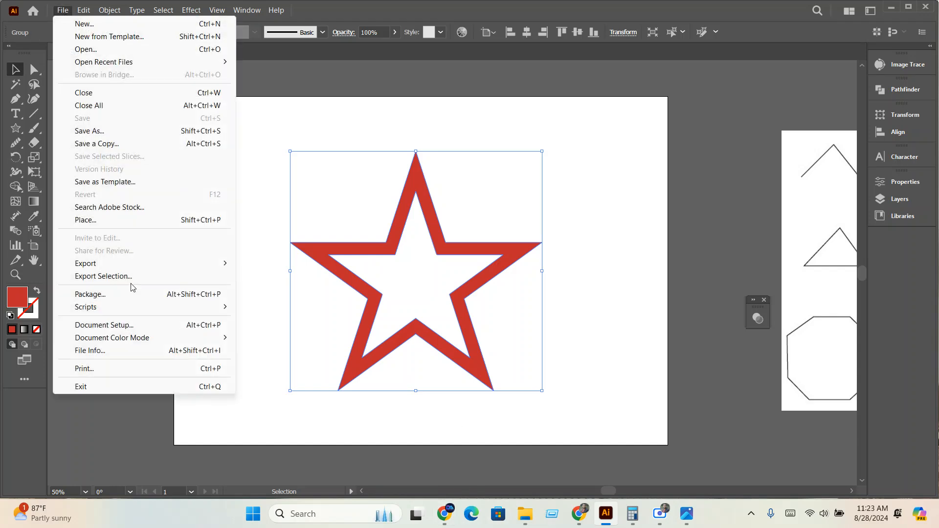
mouse_move(96, 265)
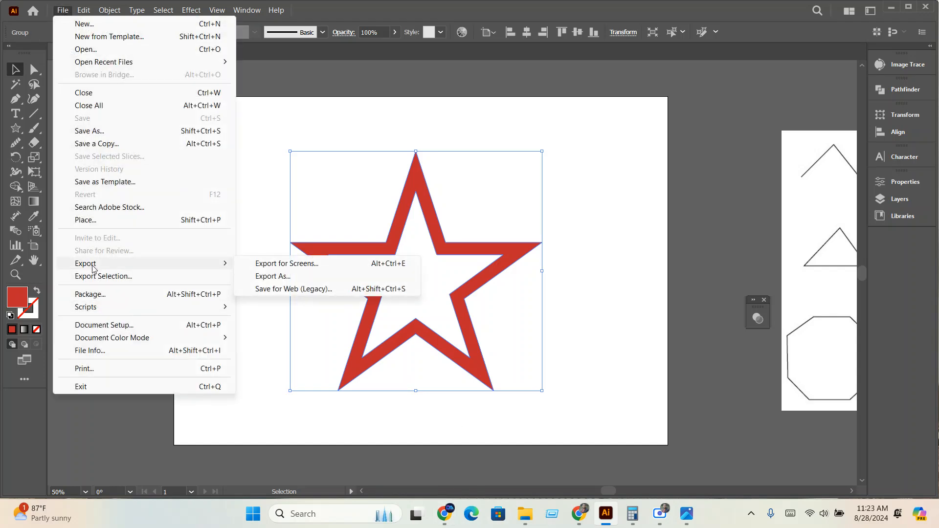
click(309, 282)
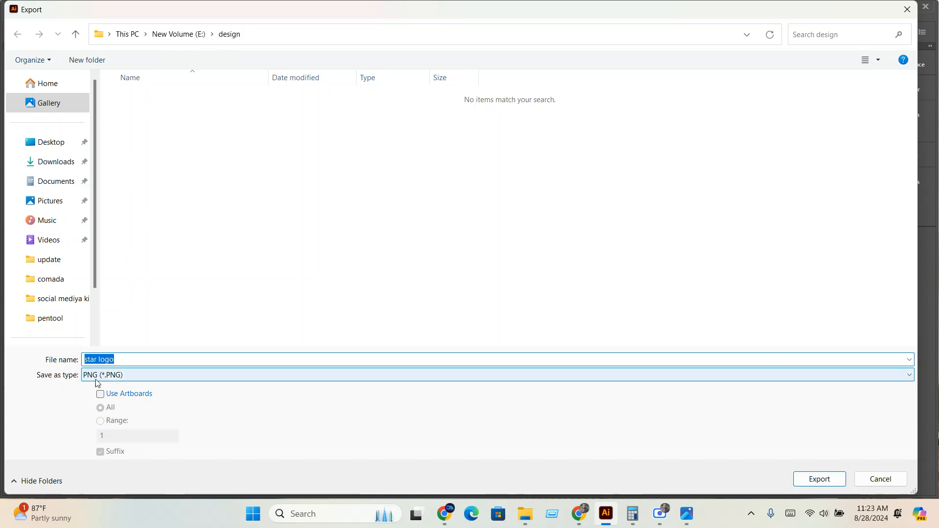
click(135, 378)
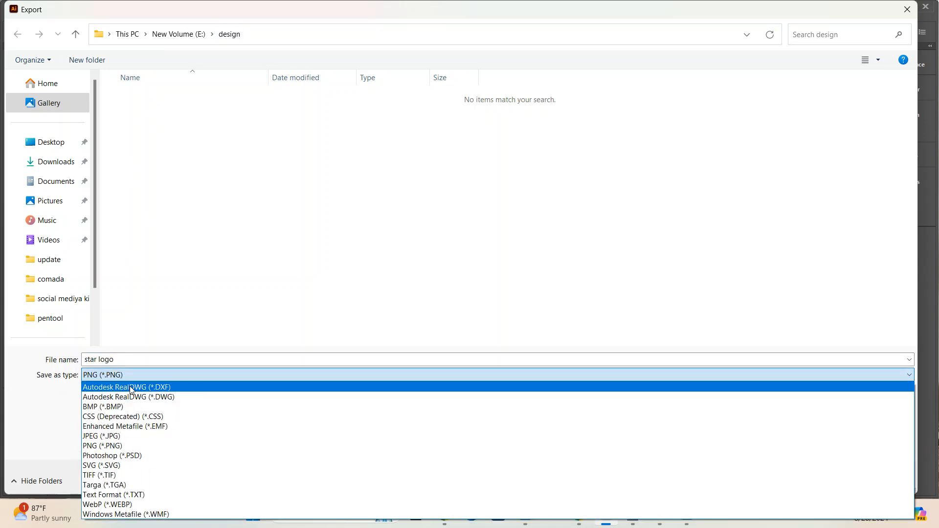
click(105, 437)
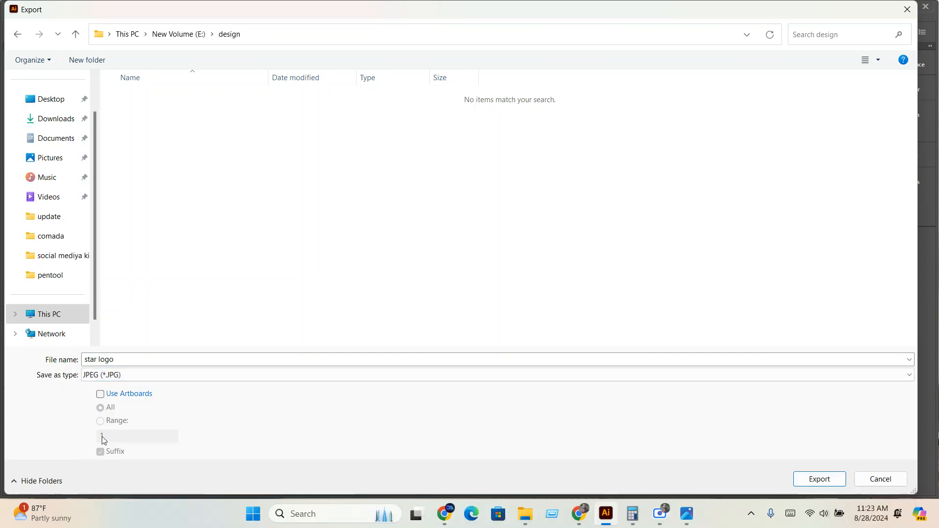
click(121, 396)
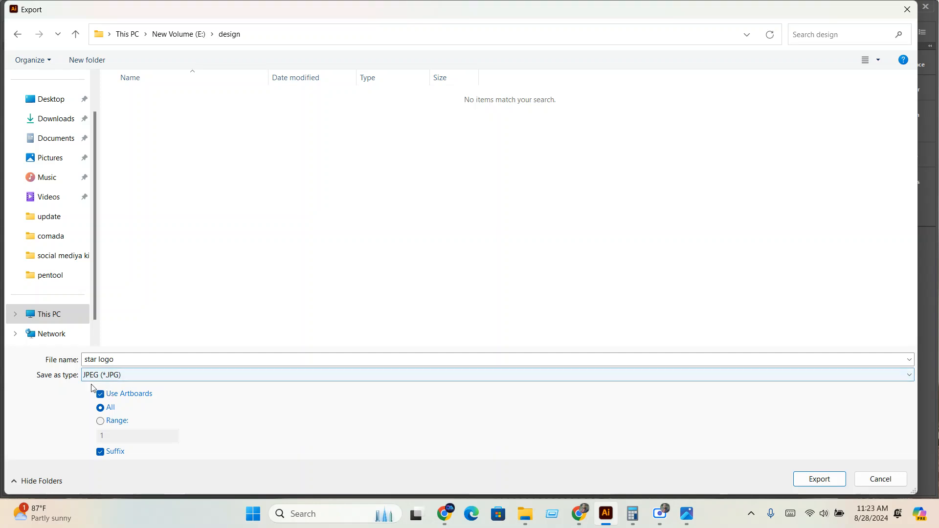
click(821, 479)
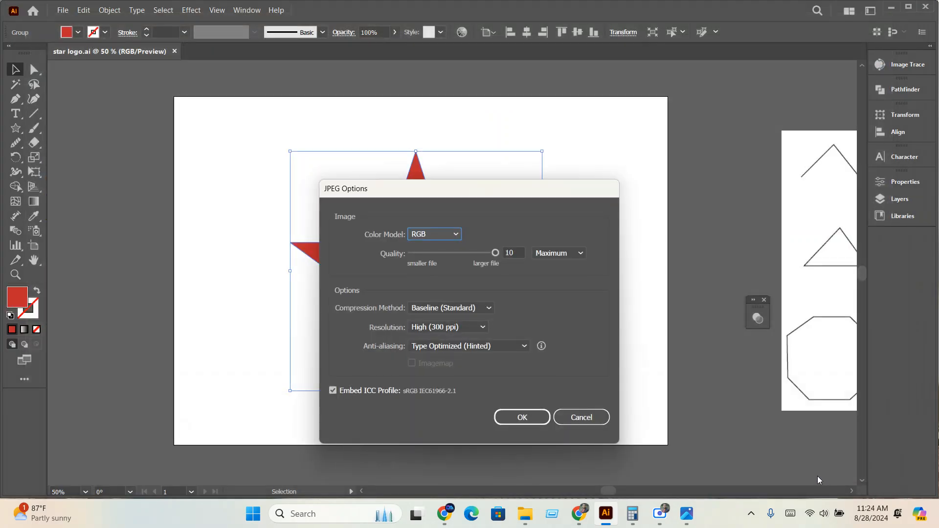
Set the JPEG resolution to Medium (150 ppi) and the quality to 8, and complete the export
click(439, 330)
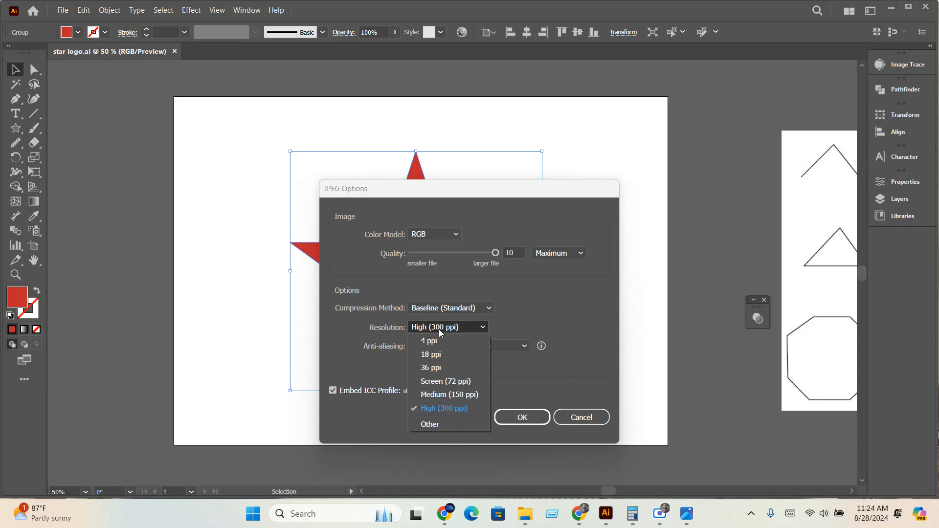
click(436, 416)
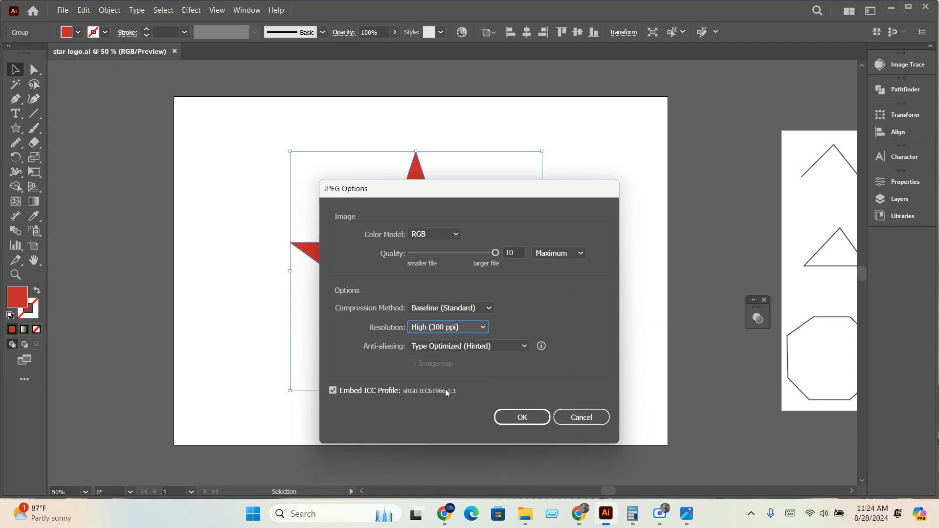
click(467, 327)
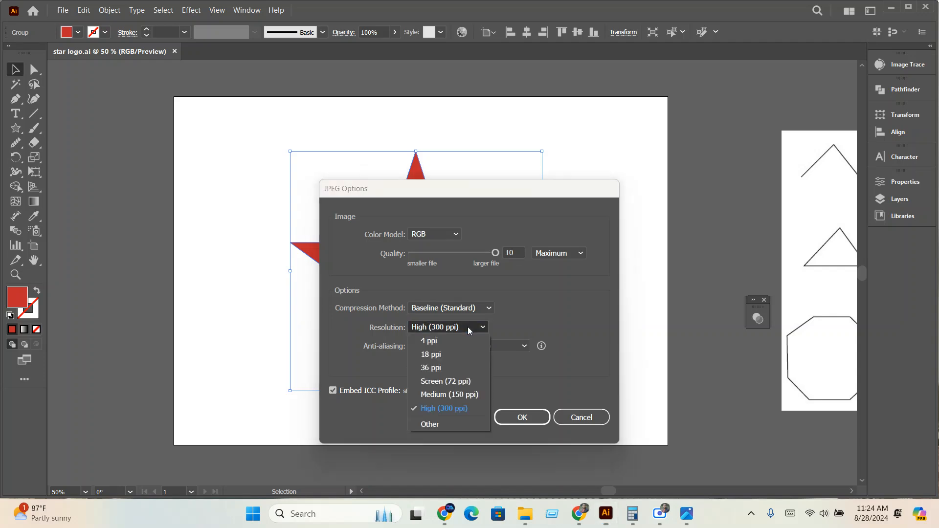
click(462, 400)
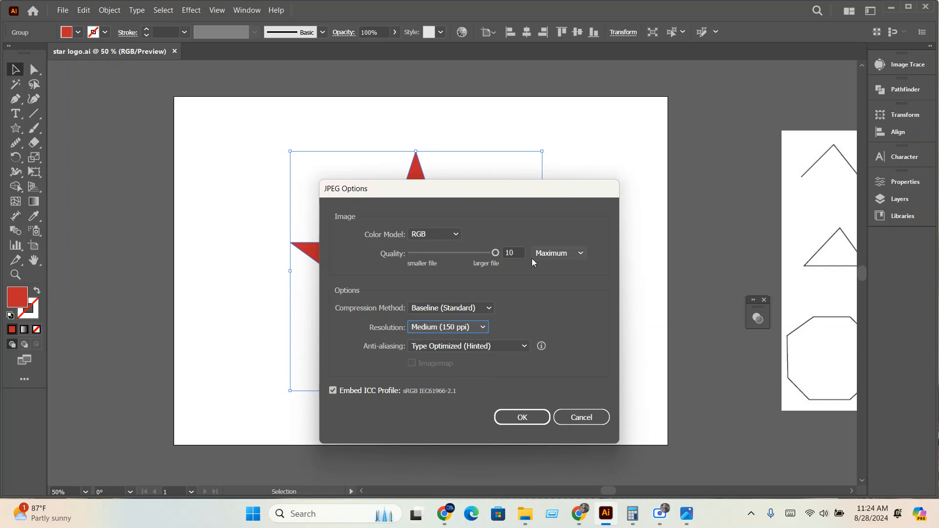
click(493, 253)
mouse_move(494, 255)
mouse_down()
mouse_move(453, 255)
mouse_move(494, 254)
mouse_move(467, 254)
mouse_move(482, 255)
mouse_up()
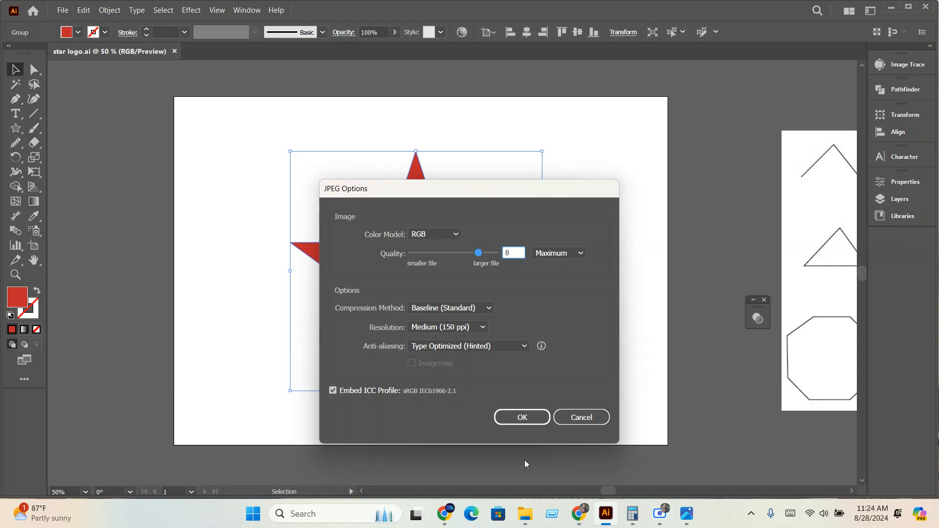
click(527, 421)
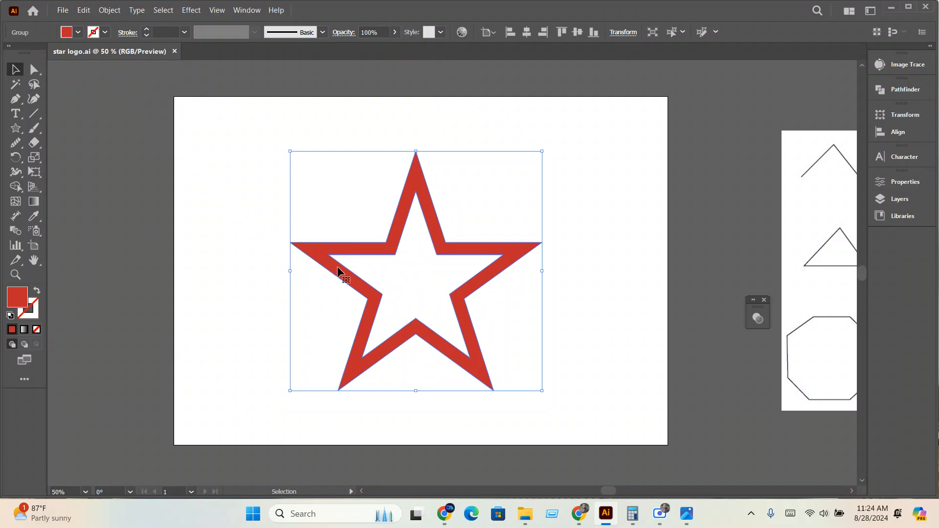
Switch to File Explorer, open the design folder on New Volume (E:), and view the exported star logo-01 image
click(891, 8)
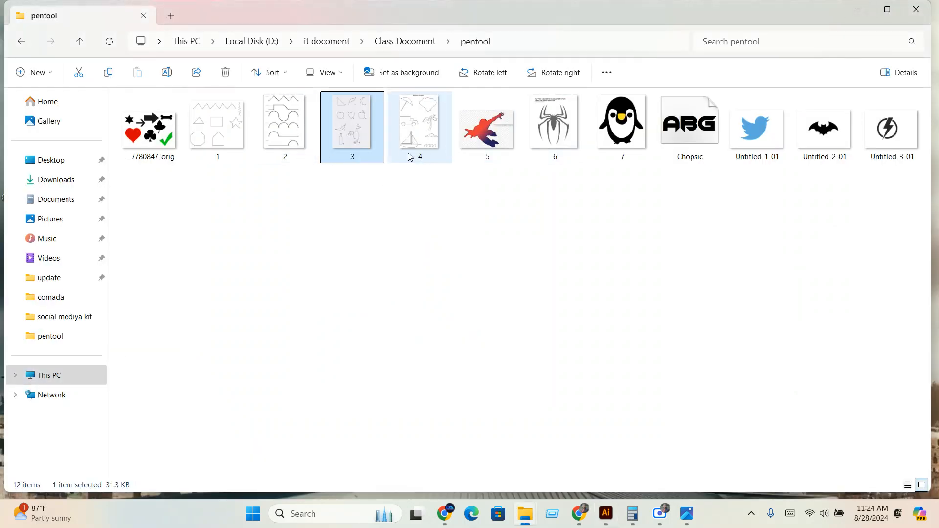
click(857, 11)
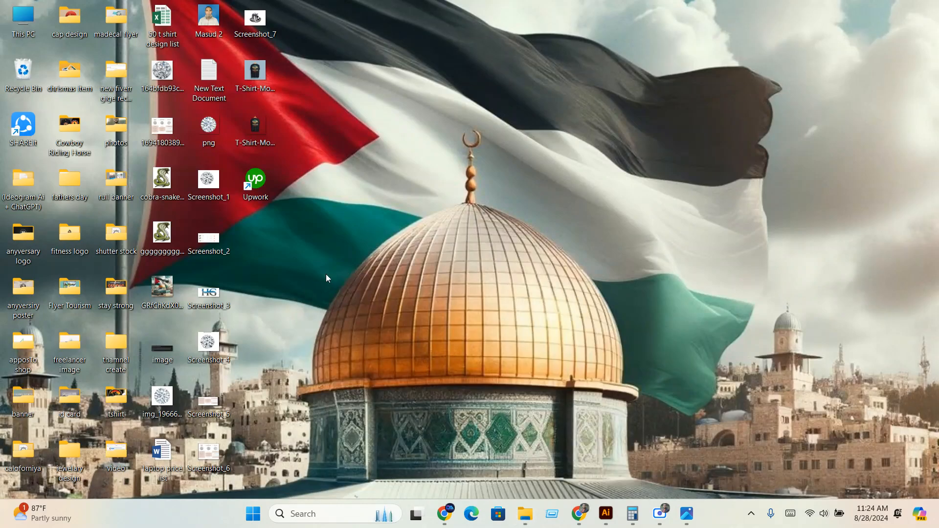
double_click(22, 23)
double_click(386, 133)
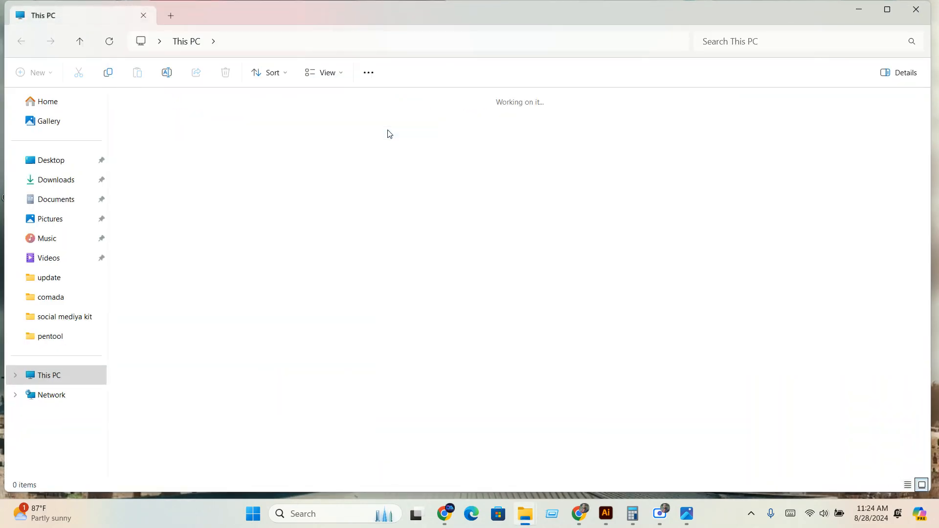
click(84, 42)
double_click(485, 128)
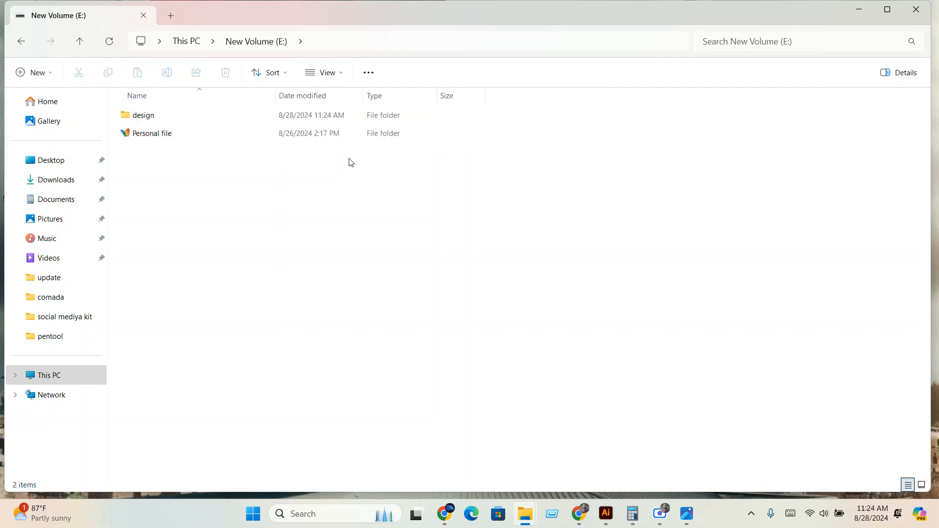
double_click(163, 117)
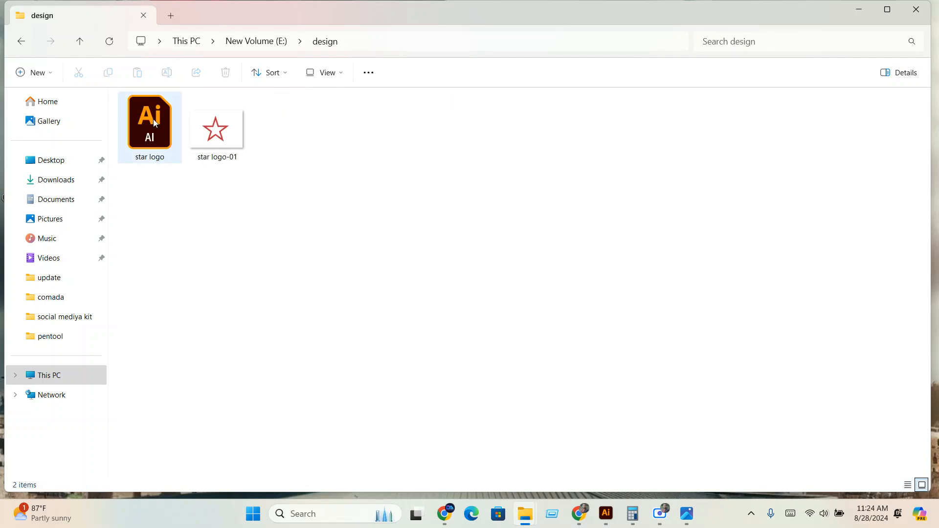
click(220, 147)
double_click(220, 146)
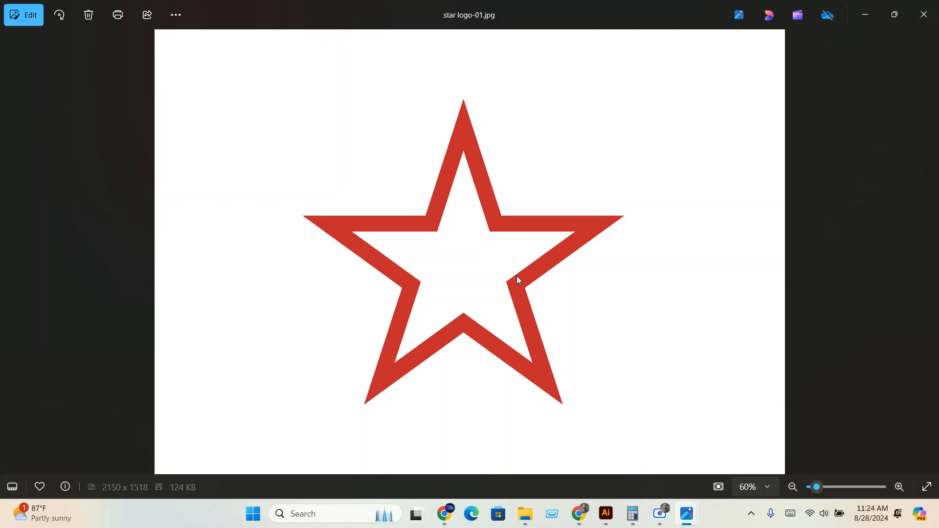
Switch to Facebook in Chrome, minimize the open chat and open the আলোর পথে আইটি সেন্টার group
click(516, 469)
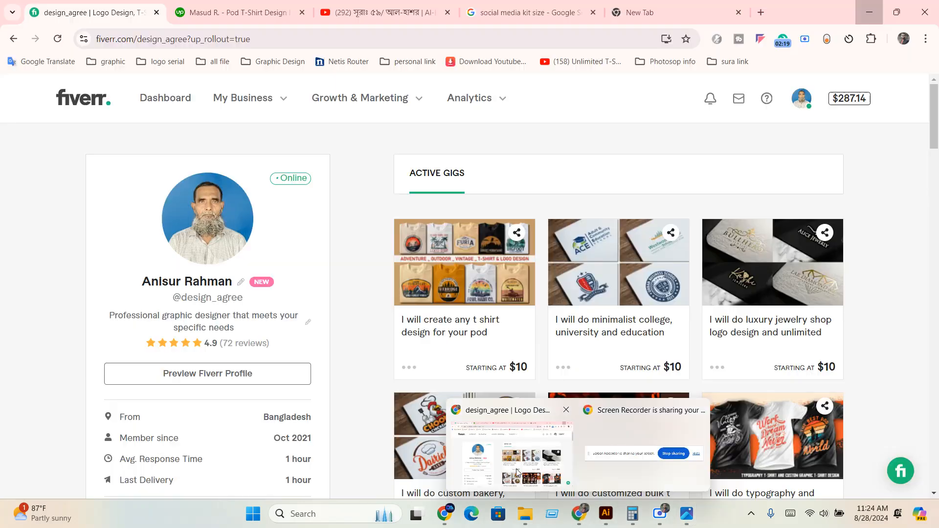
click(447, 514)
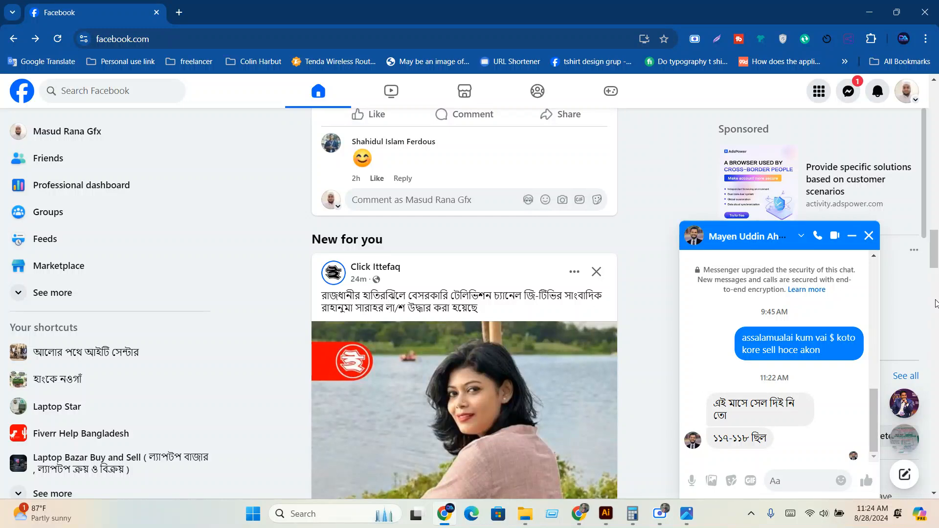
click(852, 236)
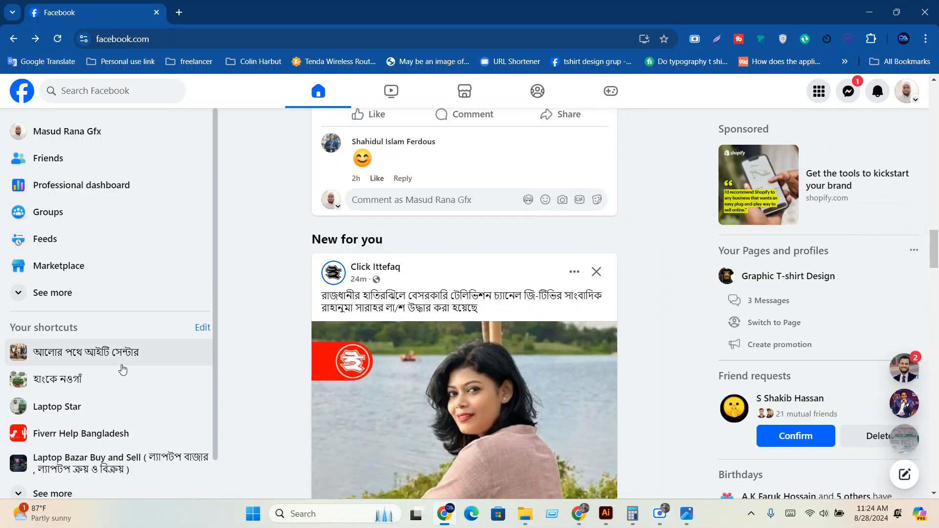
click(103, 357)
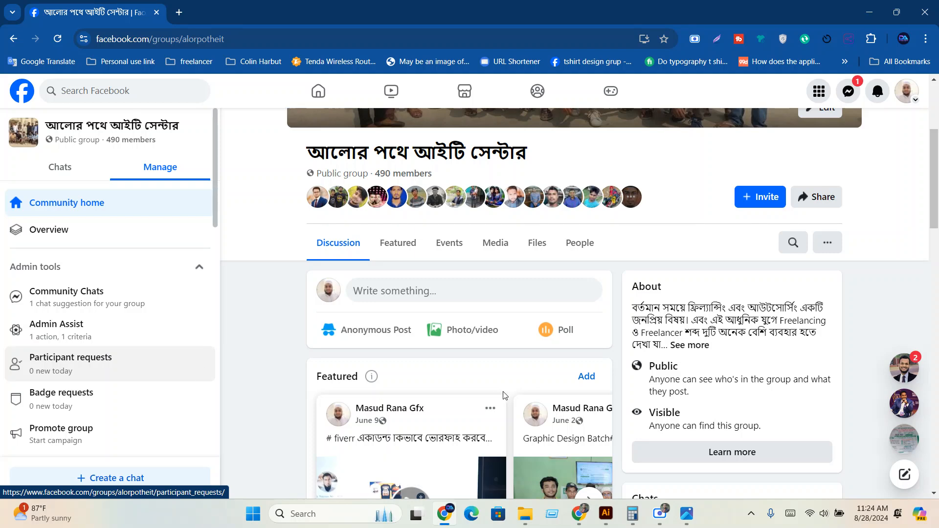
click(398, 291)
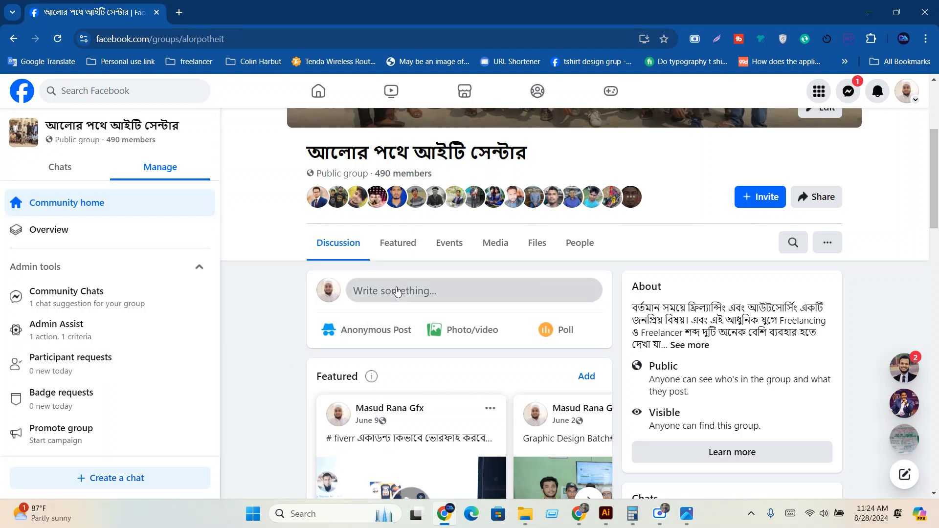
Close the image preview and publish star logo-01 from the design folder as a photo post in the Facebook group
click(869, 11)
click(870, 8)
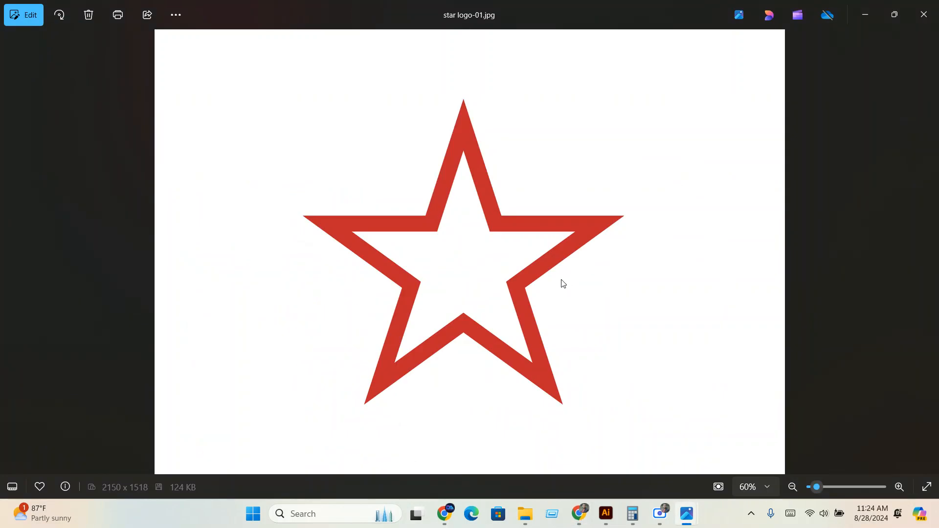
click(924, 14)
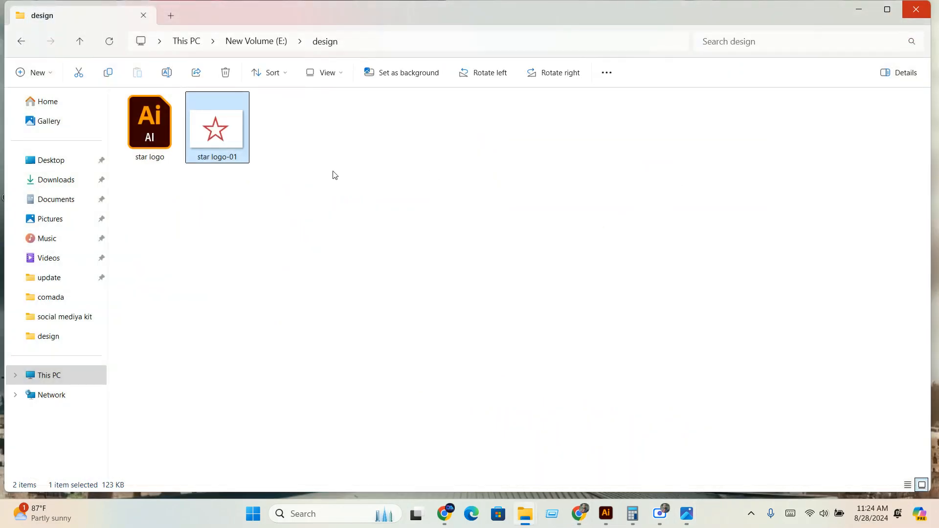
drag(239, 133, 516, 462)
drag(624, 486, 408, 301)
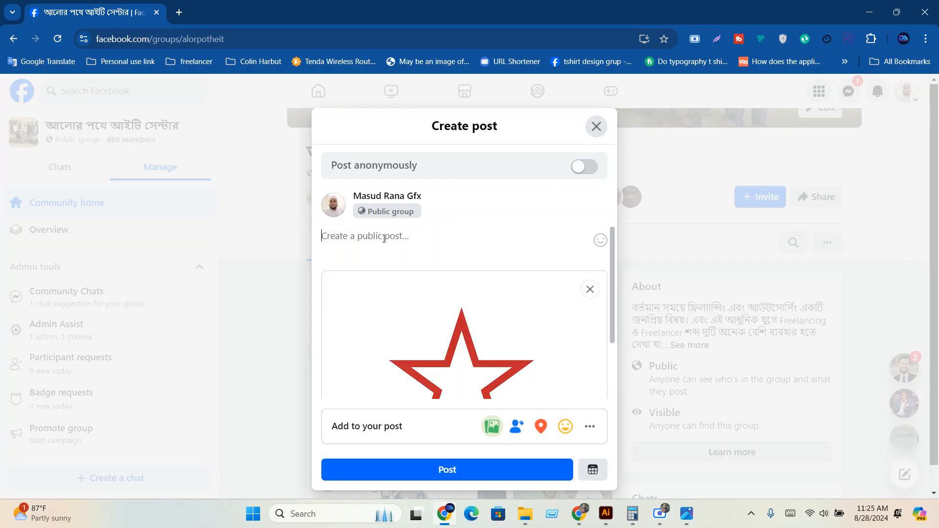
scroll(382, 264, down, 2)
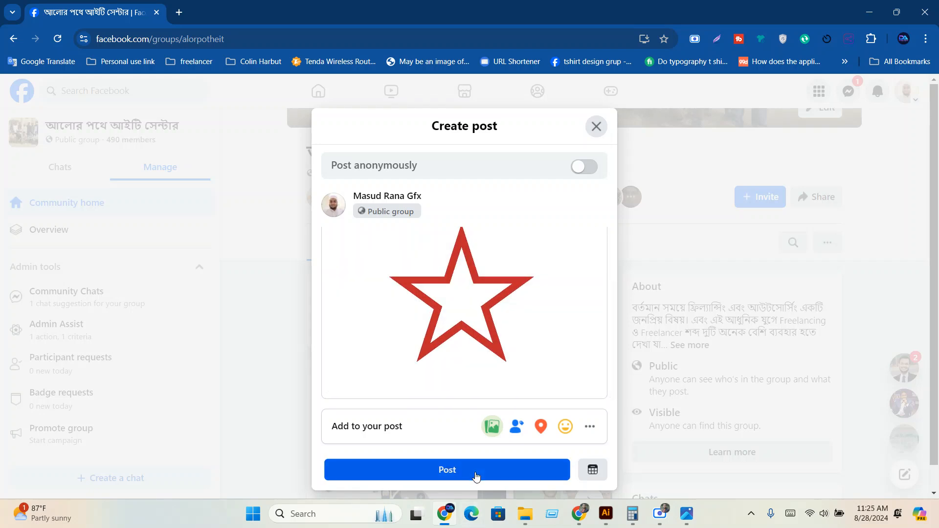
click(476, 470)
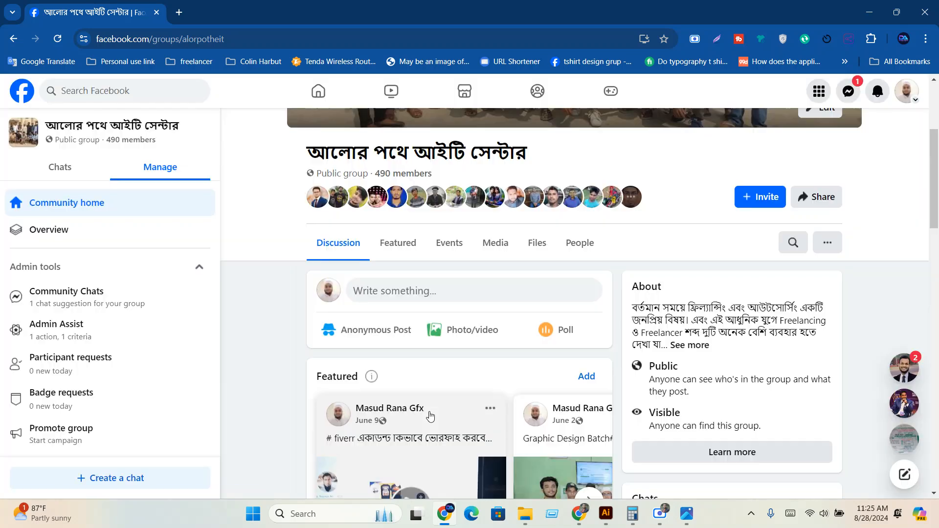
Open the আলোর পথে আইটি সেন্টার group chat in Messenger and look through its earlier messages
click(848, 93)
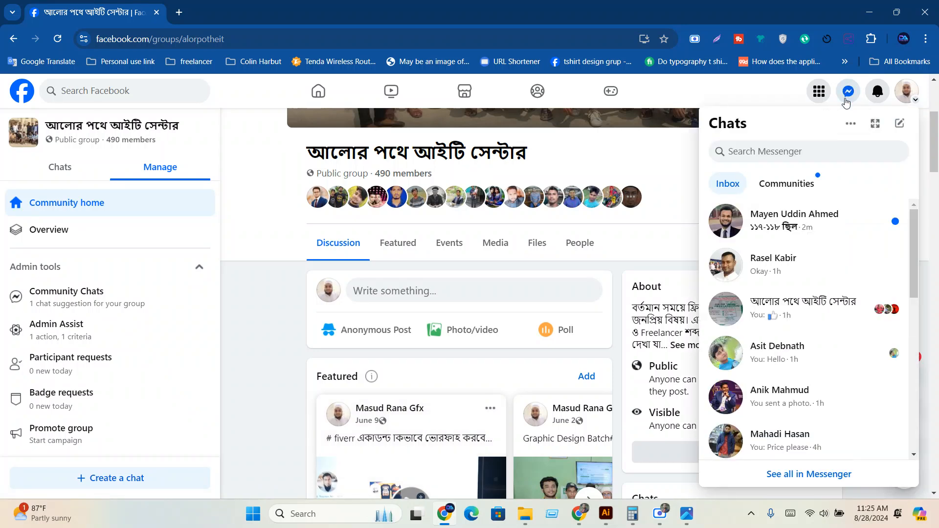
click(807, 305)
scroll(783, 391, down, 5)
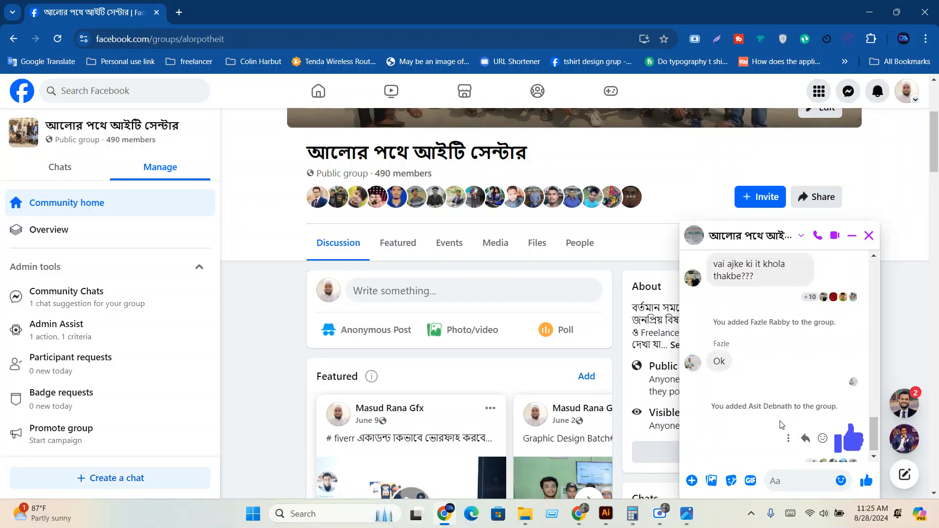
scroll(759, 385, up, 10)
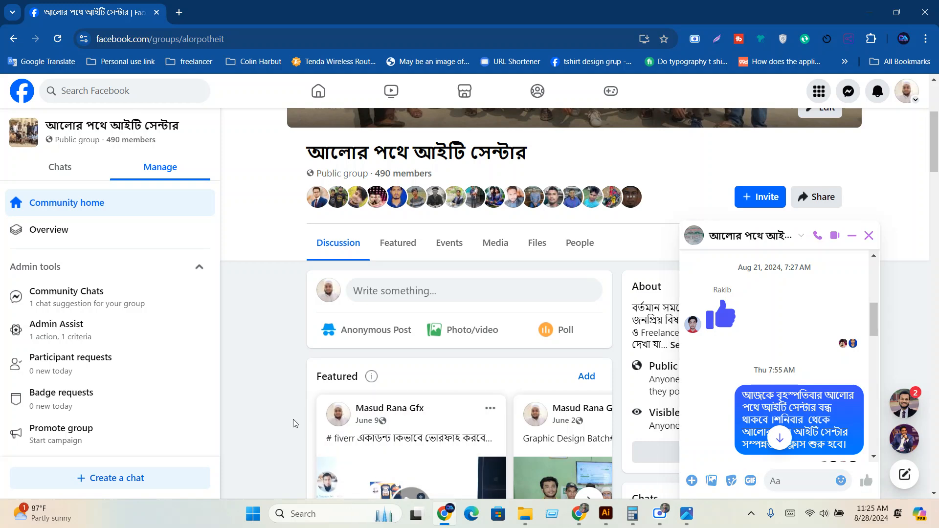
Minimize the group chat and review the new star post and the posts below it in the group feed
scroll(296, 426, down, 10)
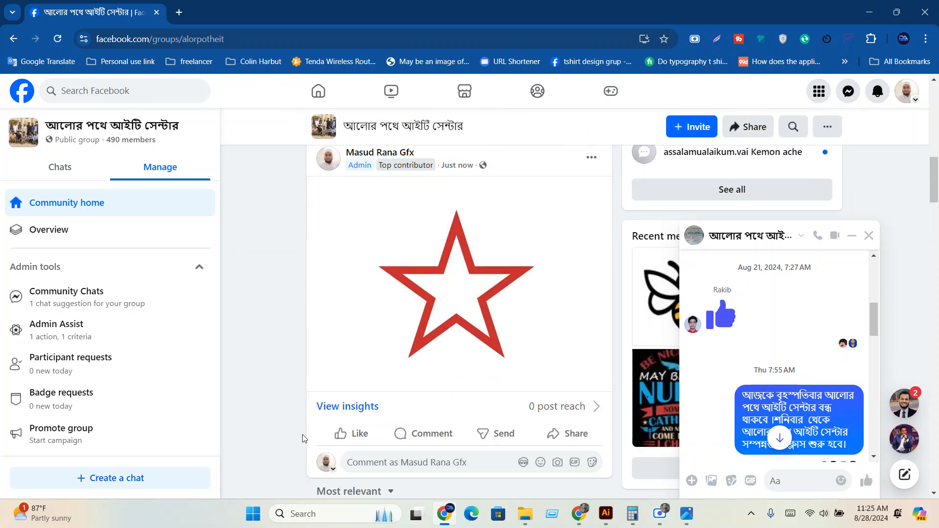
click(843, 237)
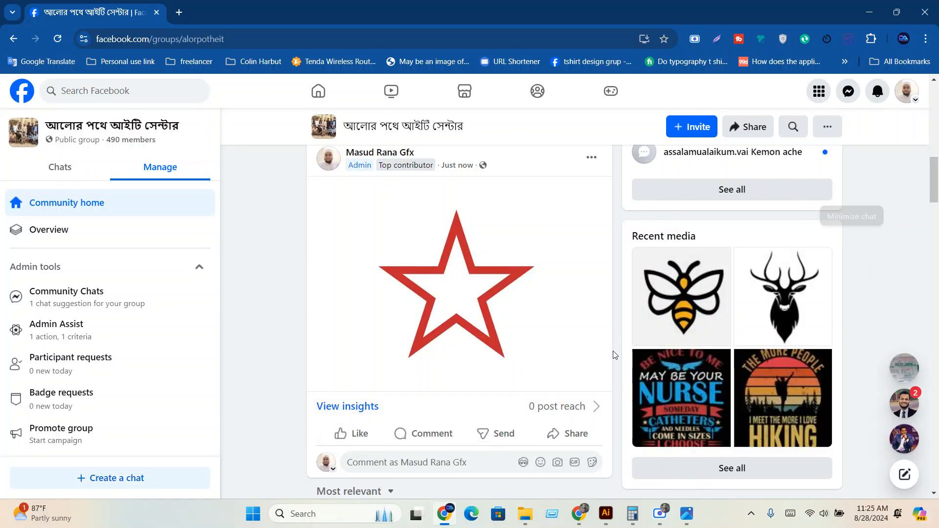
scroll(512, 234, down, 3)
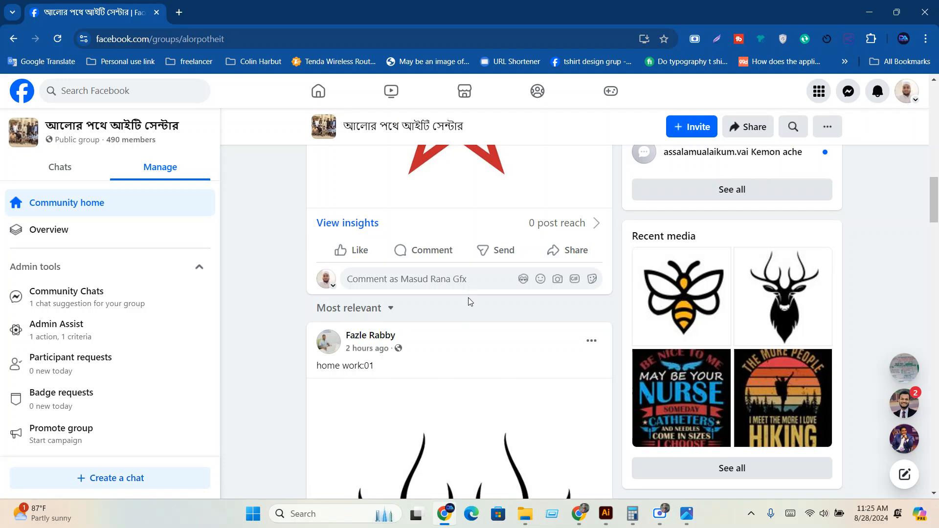
Look through the homework posts in the group feed, viewing the deer photo full size and the bee design below it
scroll(392, 322, down, 3)
scroll(401, 284, down, 3)
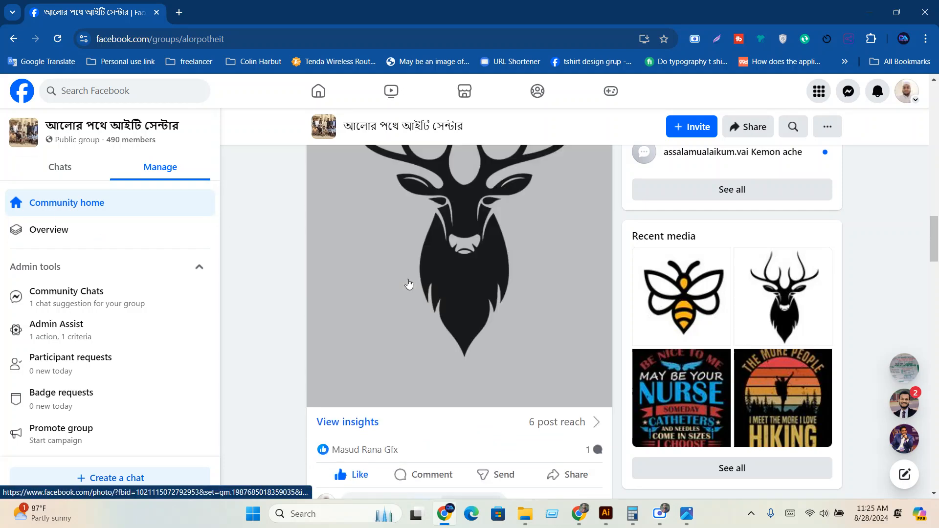
click(396, 274)
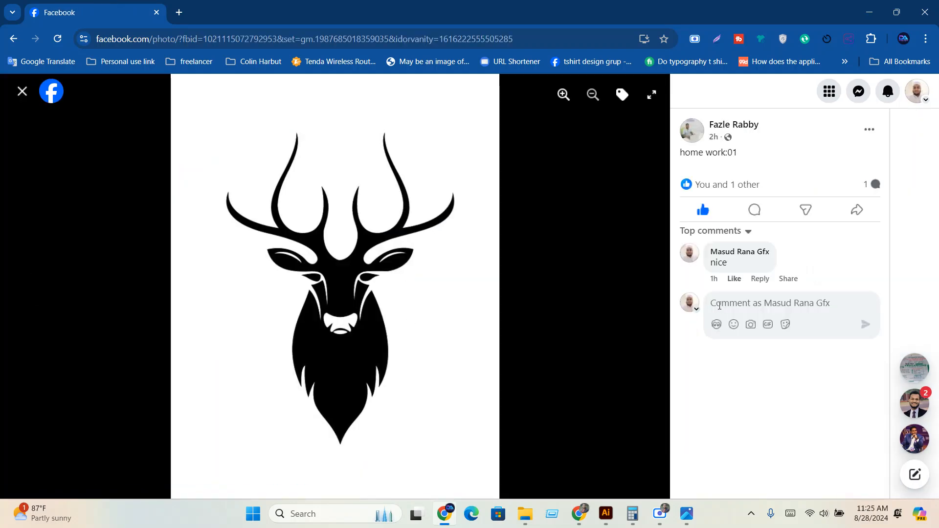
click(22, 92)
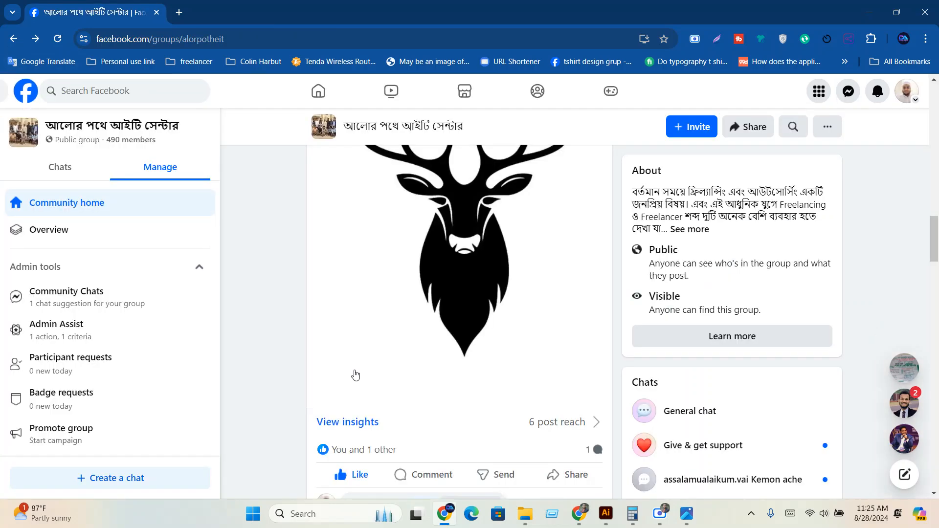
scroll(341, 394, down, 10)
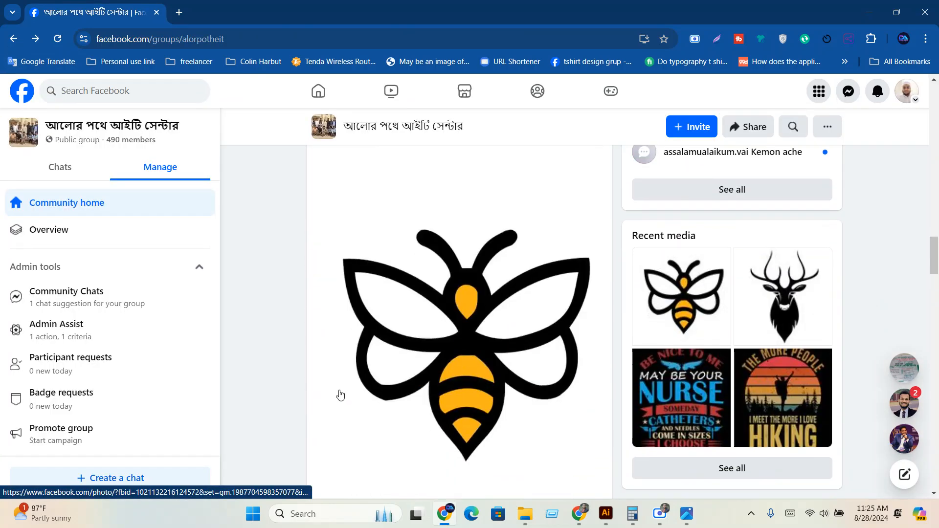
Switch to the pentool folder in File Explorer and select all of its files
click(532, 523)
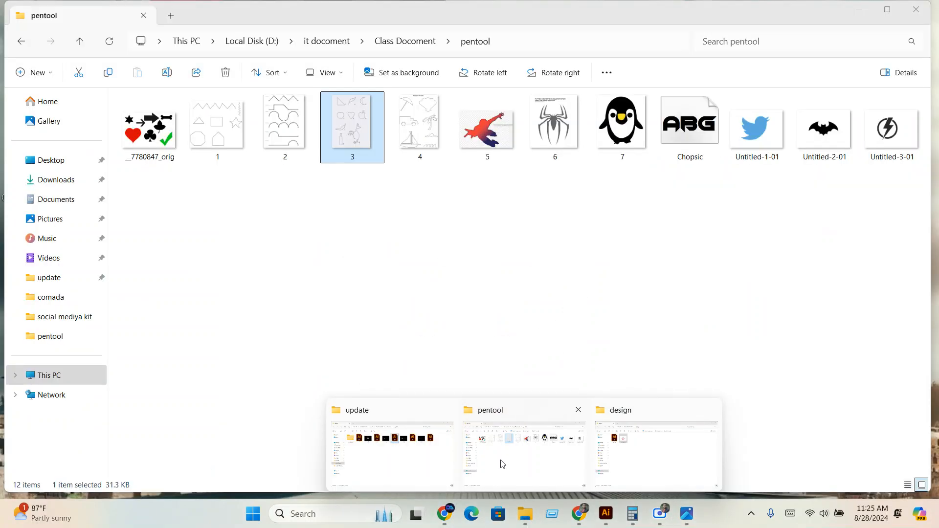
click(499, 462)
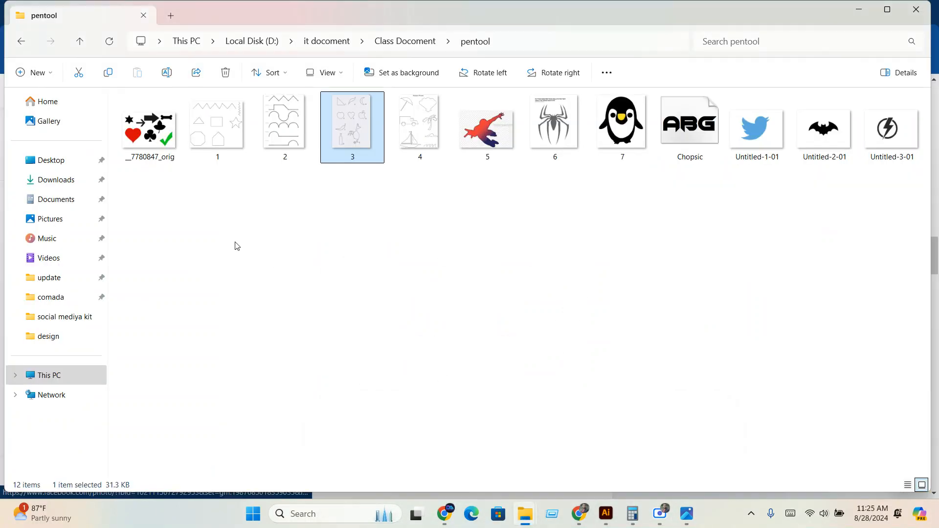
drag(493, 213, 887, 161)
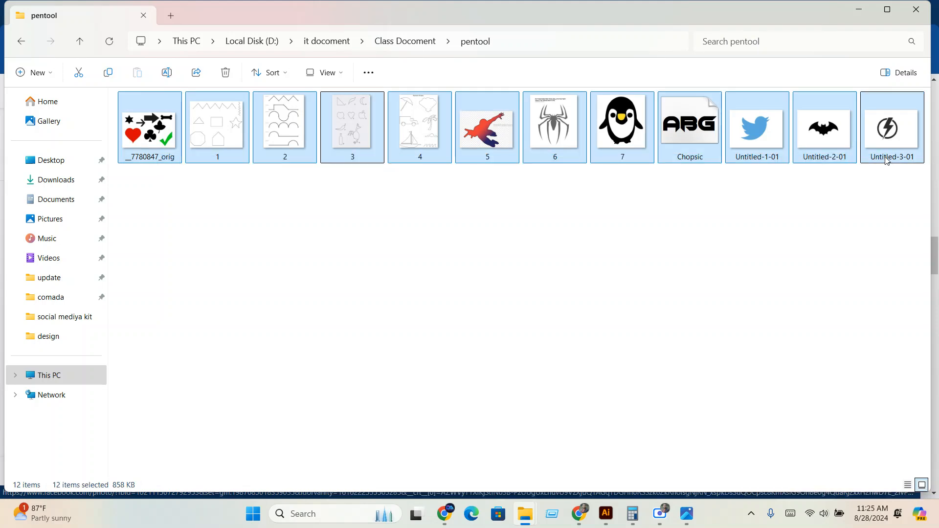
right_click(402, 154)
click(411, 134)
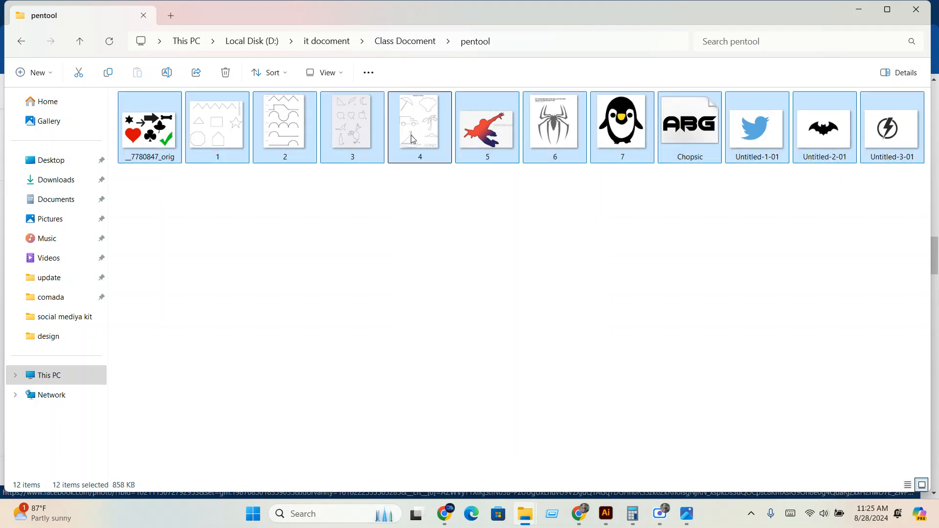
drag(411, 135, 479, 188)
Return to the Facebook group in Chrome and start a new text post from the head of the discussion
click(448, 517)
scroll(453, 301, up, 13)
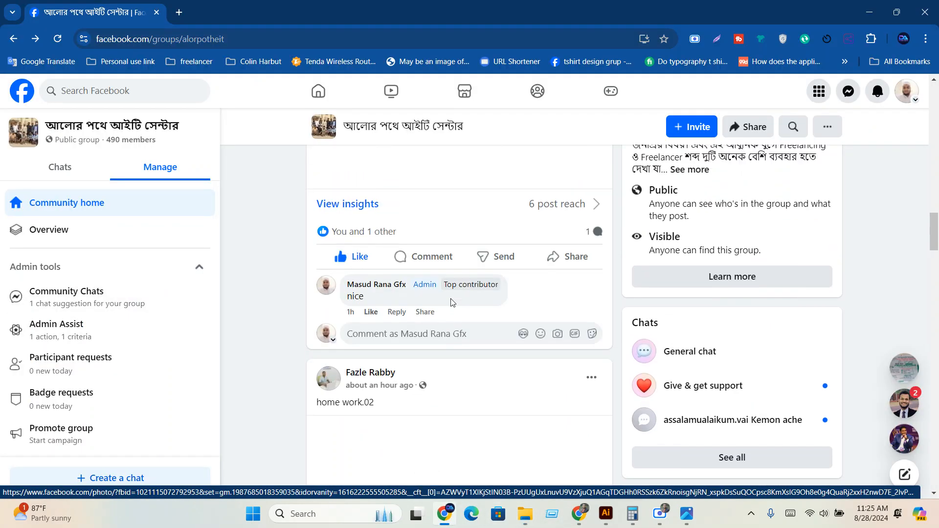
drag(931, 196, 932, 88)
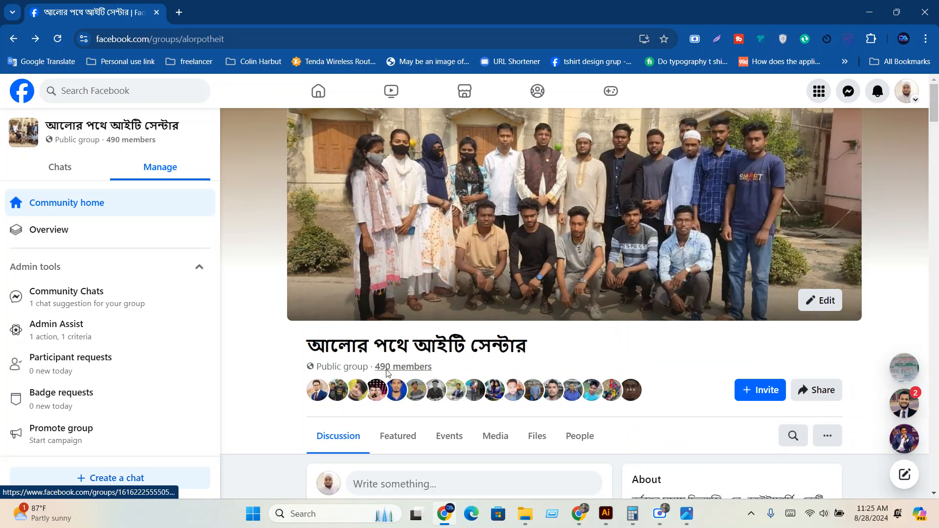
scroll(464, 254, down, 5)
click(459, 244)
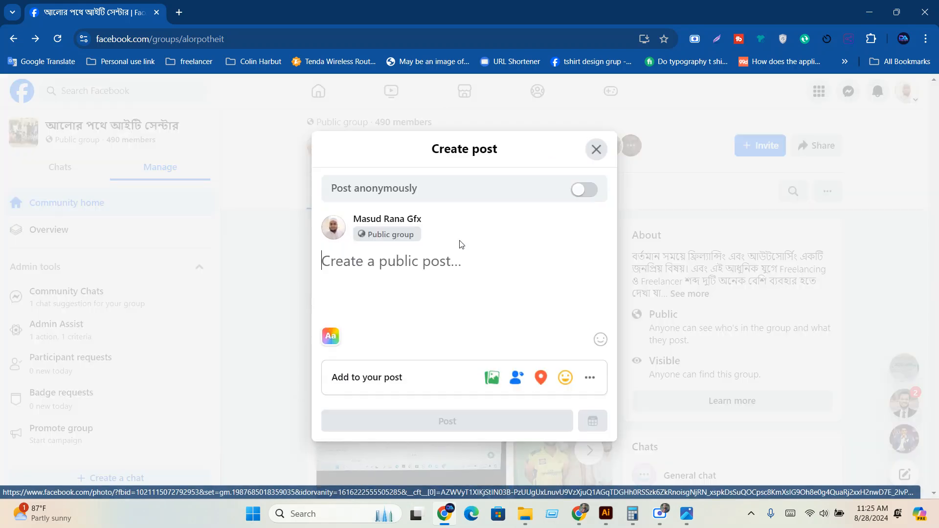
Attach the selected pentool files to the new post and enter "Home work" as its text
click(869, 11)
drag(899, 146, 439, 343)
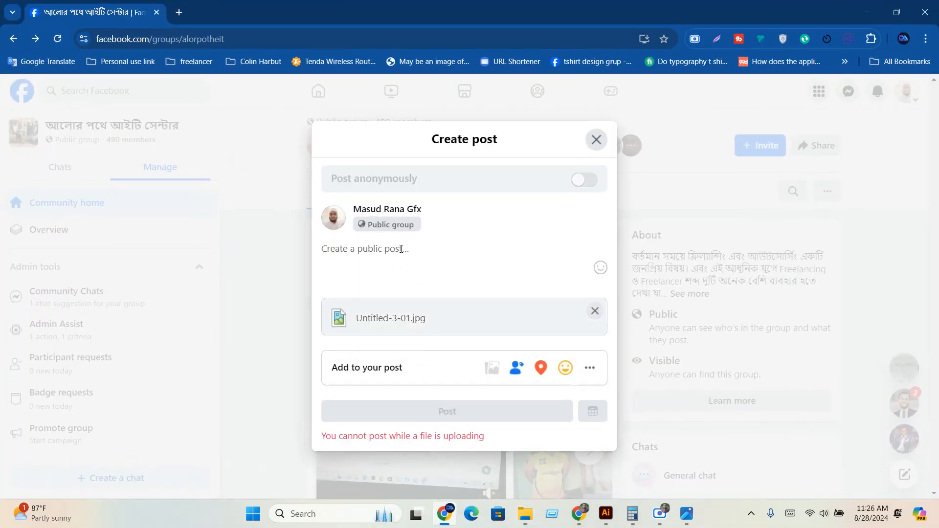
text(H)
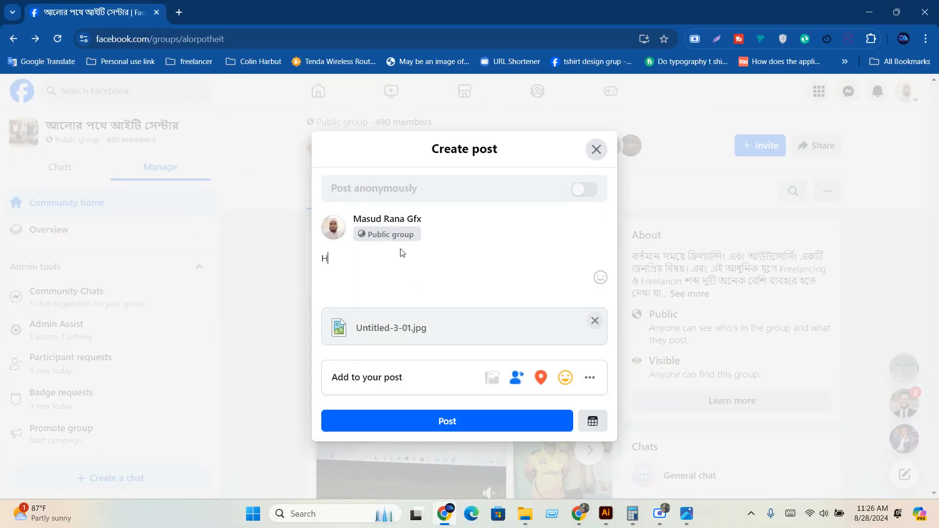
text(ome work)
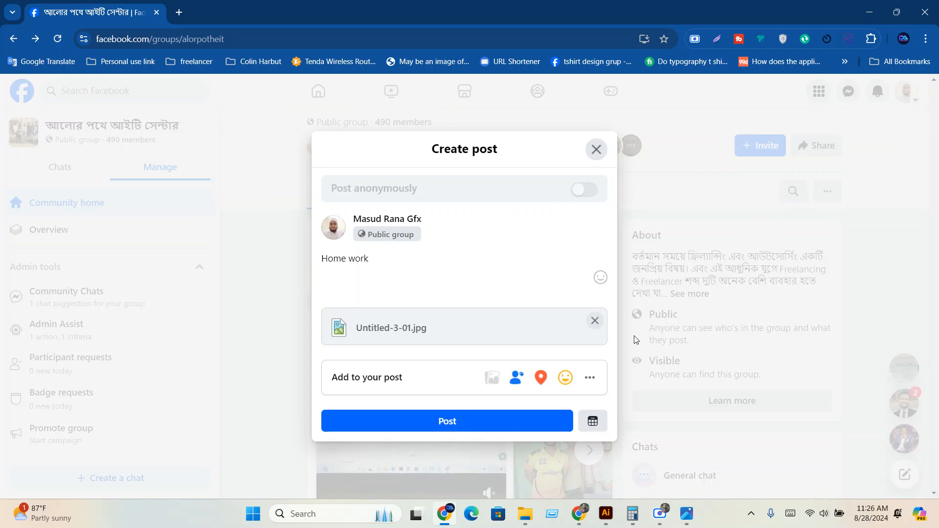
Replace the attached Untitled-3-01.jpg with all the images from the pentool folder, leaving out Chopsic
click(595, 321)
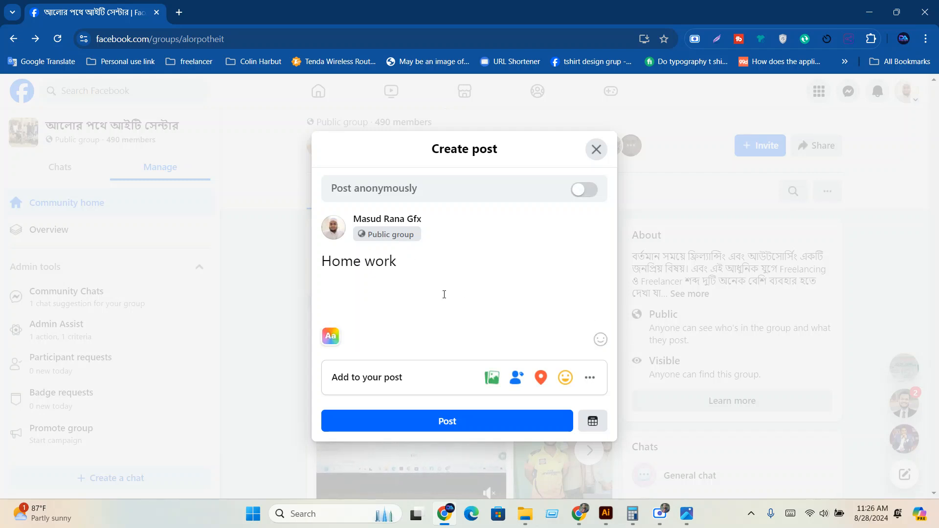
click(578, 524)
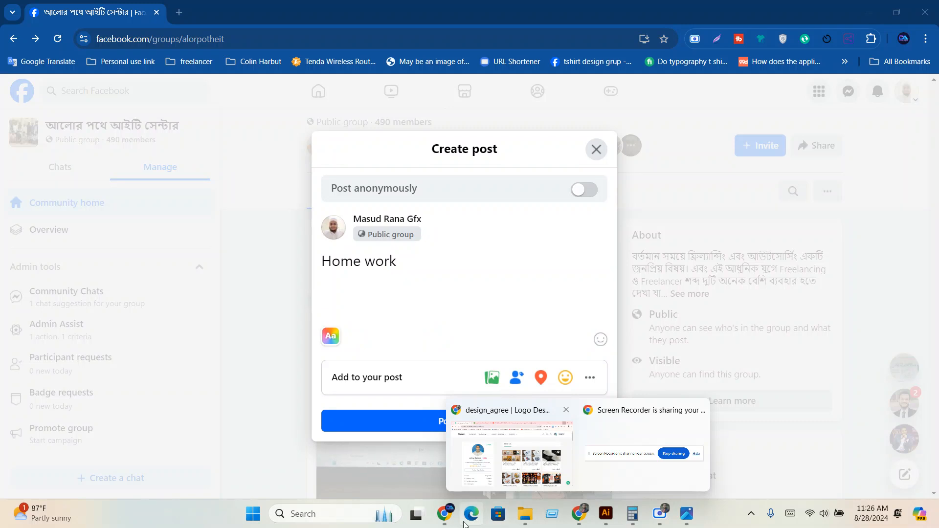
mouse_move(524, 521)
click(499, 466)
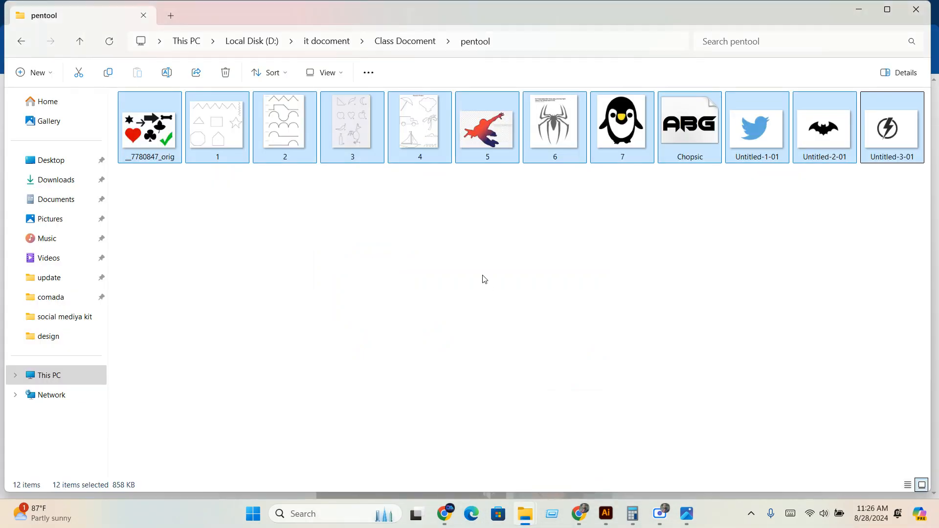
click(483, 277)
click(151, 157)
drag(215, 142, 855, 165)
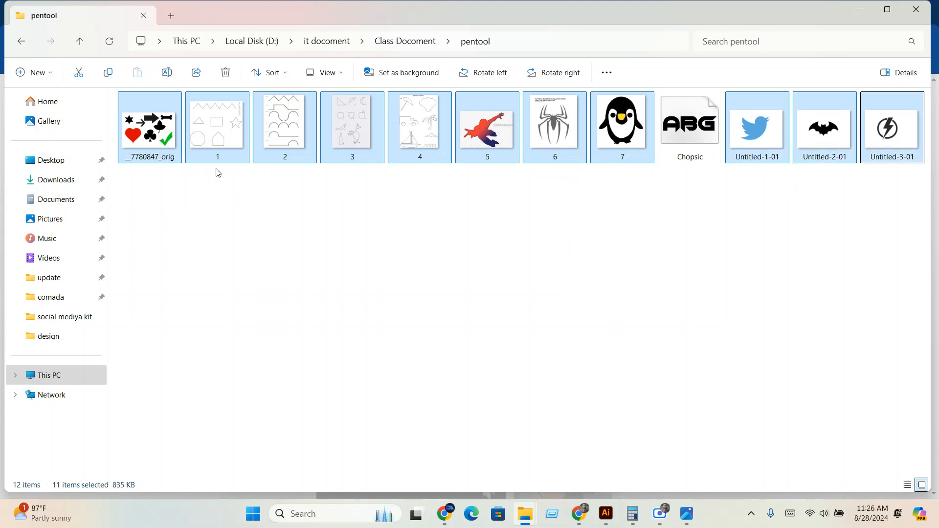
drag(168, 142, 443, 323)
Check the attached images, publish the Home work post to the group and review it in the feed
scroll(507, 363, down, 2)
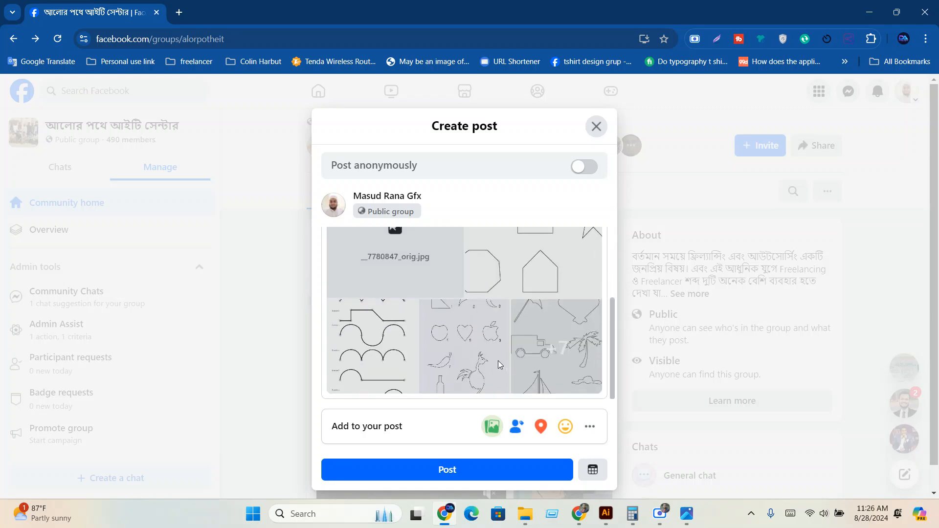
scroll(492, 356, up, 2)
scroll(493, 360, down, 3)
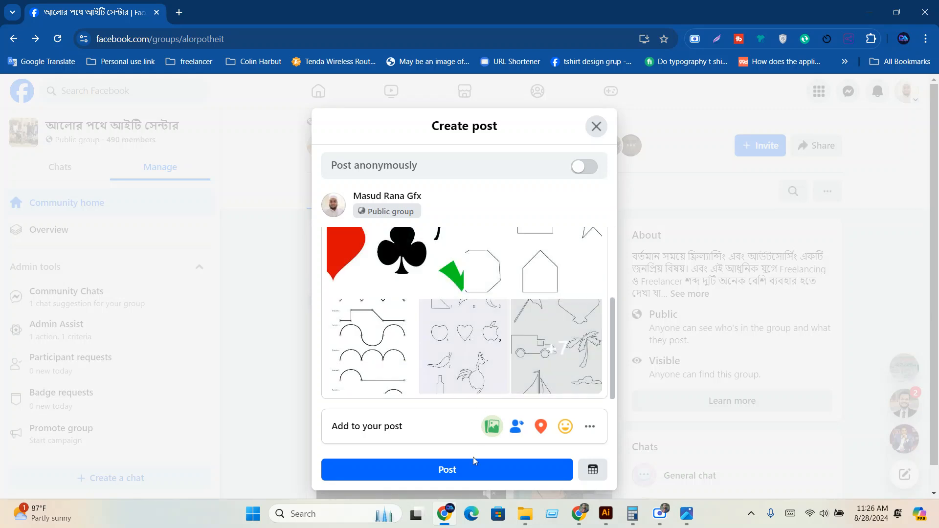
click(479, 479)
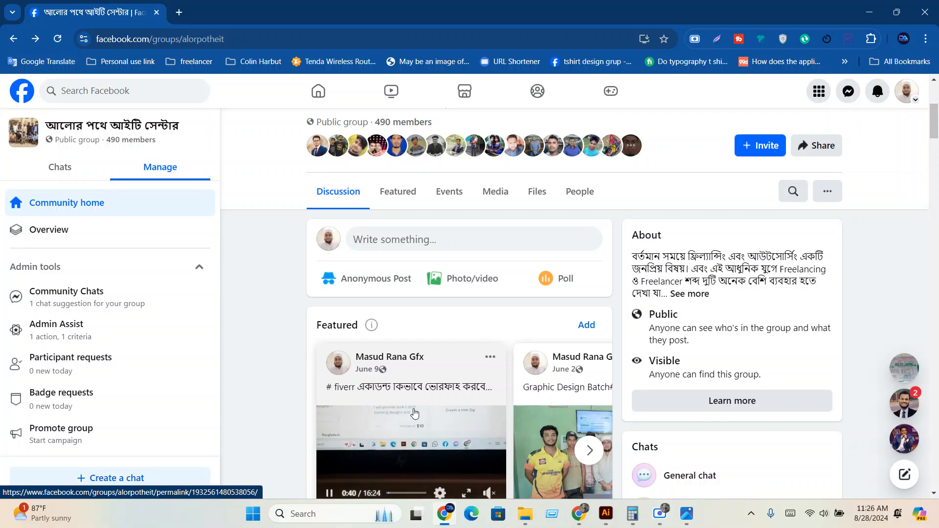
scroll(440, 416, down, 10)
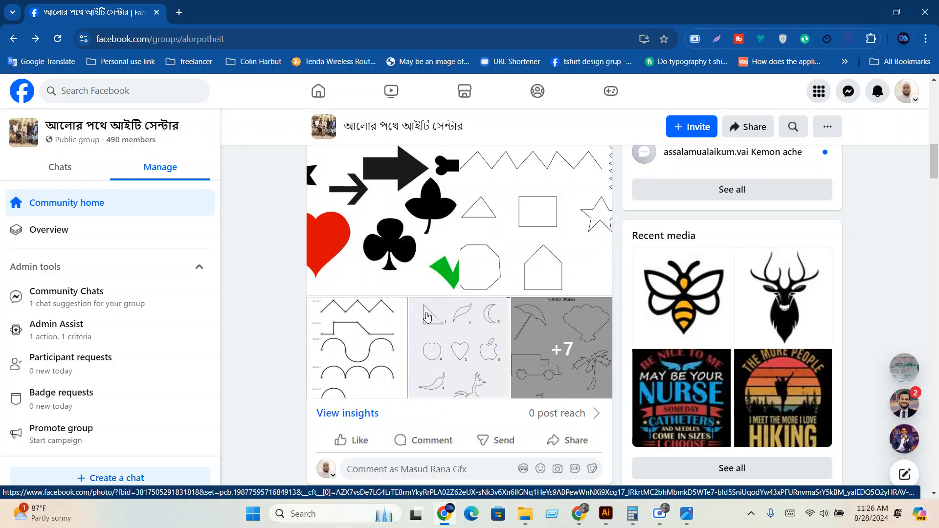
scroll(397, 344, down, 2)
scroll(399, 372, up, 4)
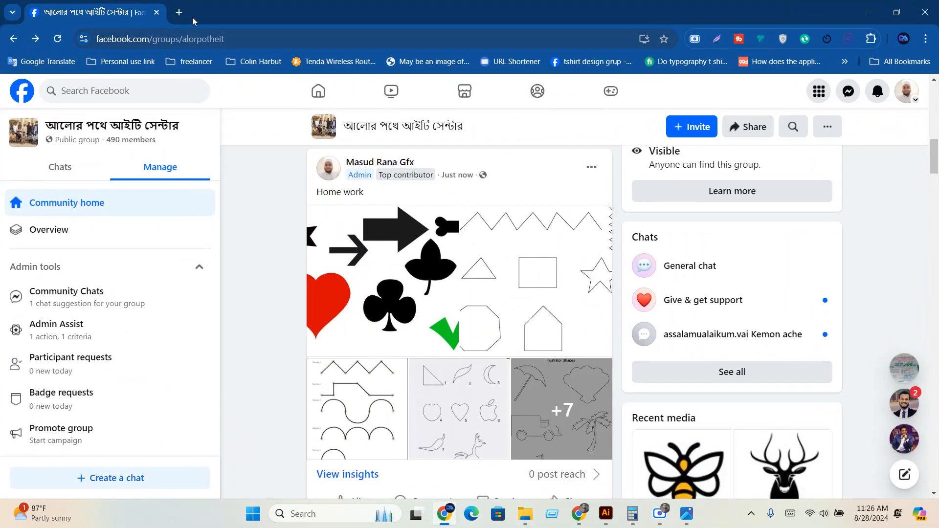
Search for youtube in a new browser tab and open the YouTube home page
click(179, 12)
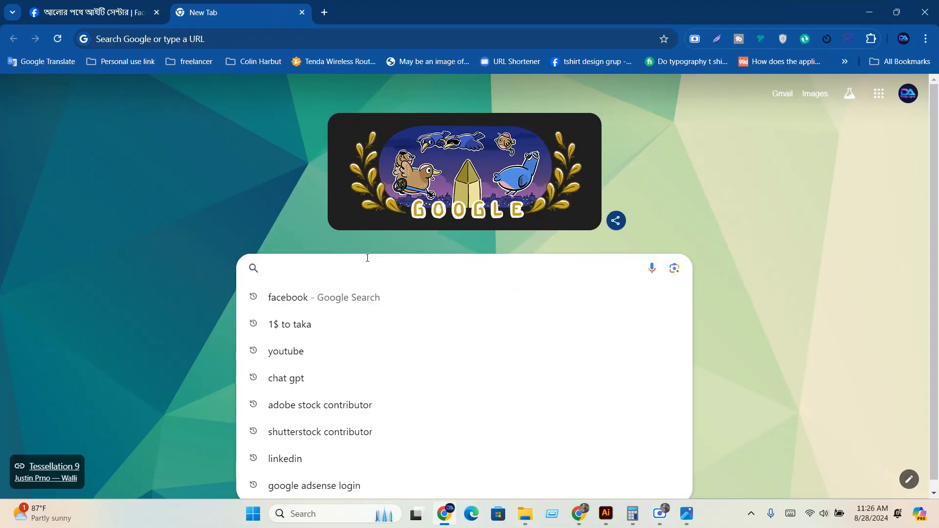
text(you)
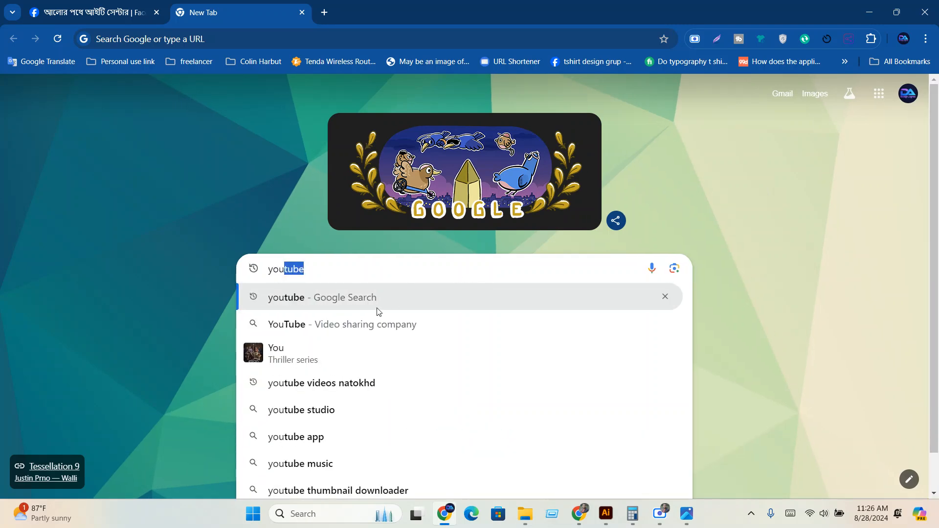
click(295, 293)
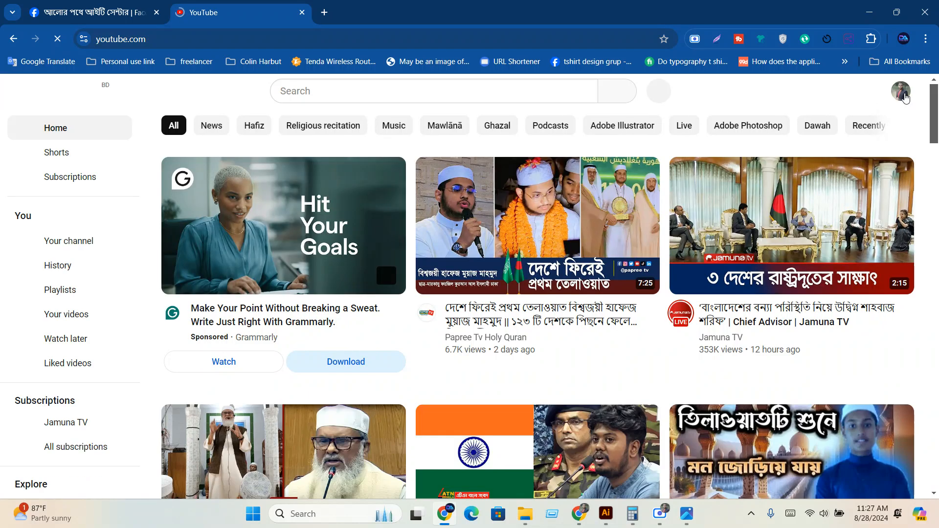
Open YouTube Studio from the account options and go from there to the account's own channel page
click(905, 94)
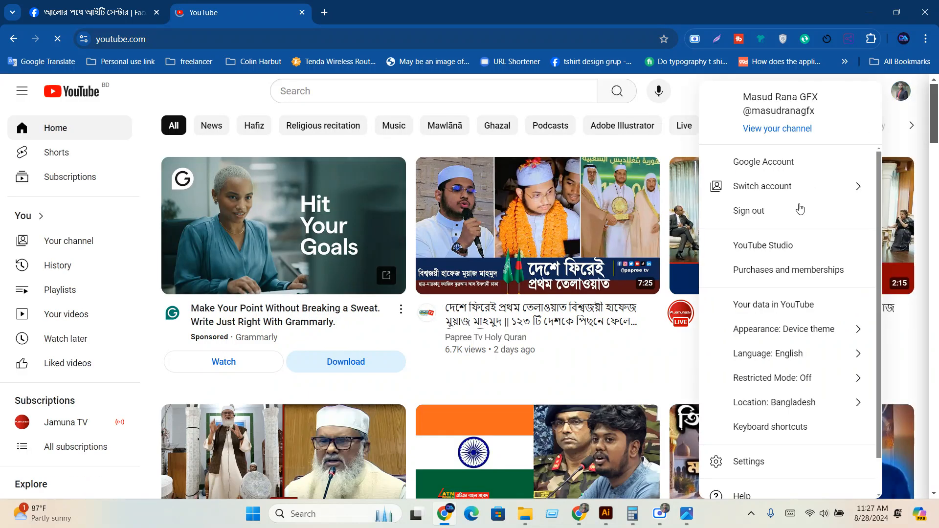
click(770, 249)
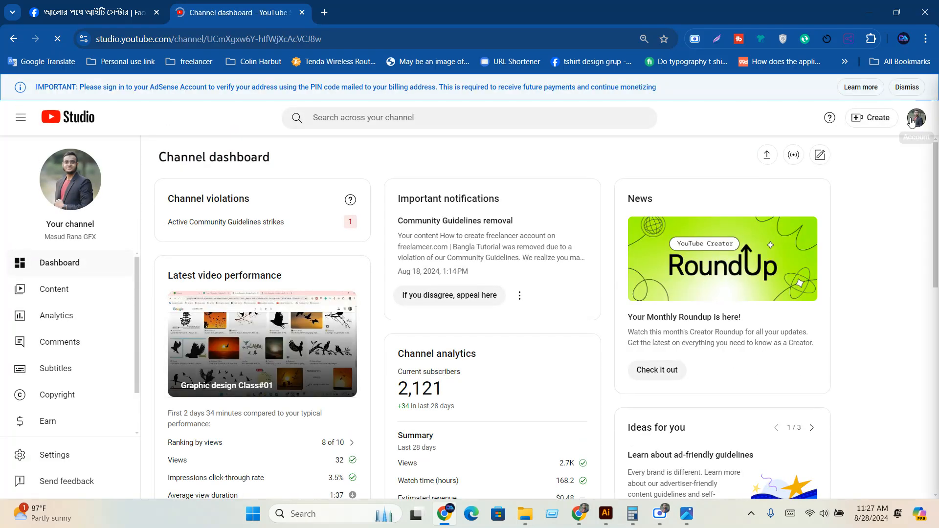
click(911, 121)
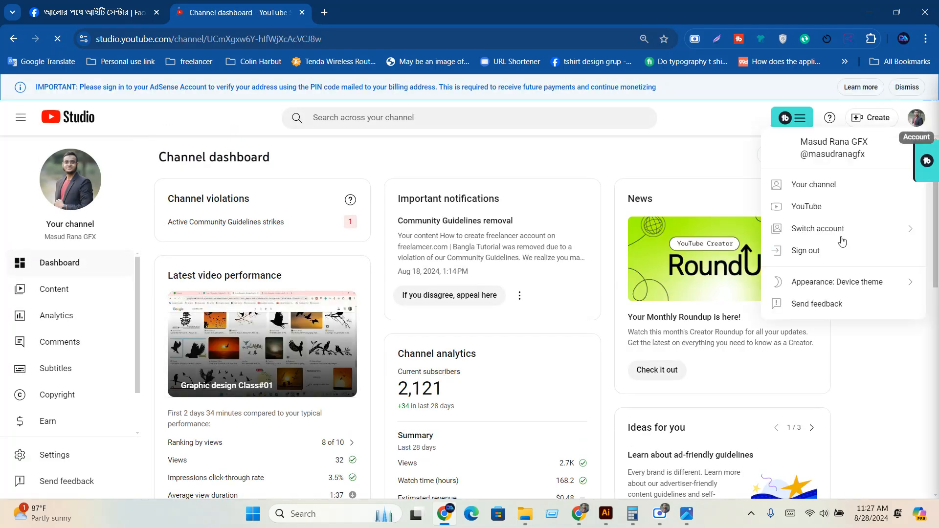
click(826, 188)
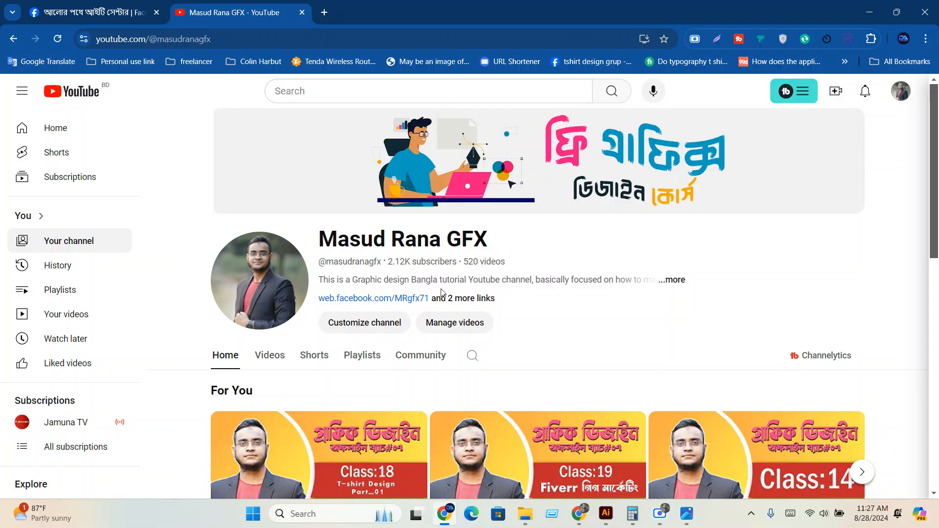
Browse the channel page and examine its latest videos
scroll(401, 357, down, 3)
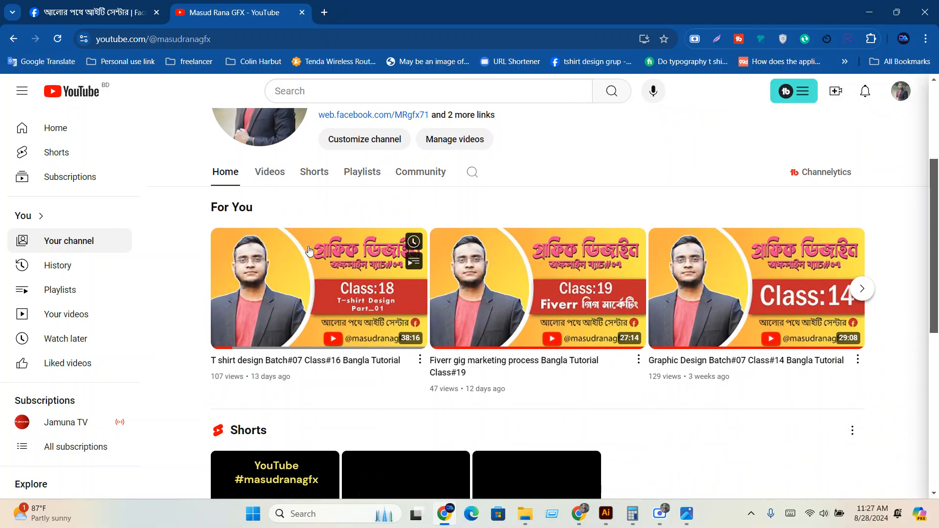
click(260, 171)
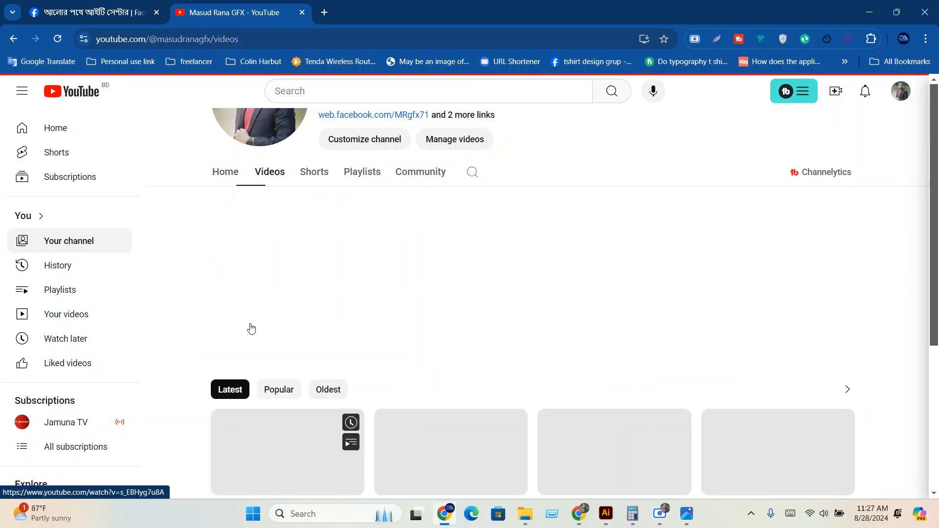
scroll(251, 329, down, 1)
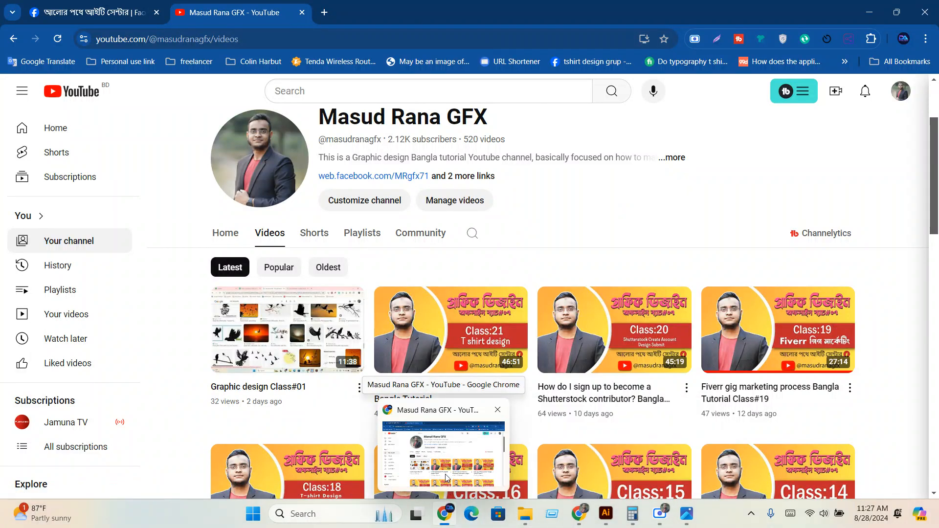
scroll(411, 493, up, 3)
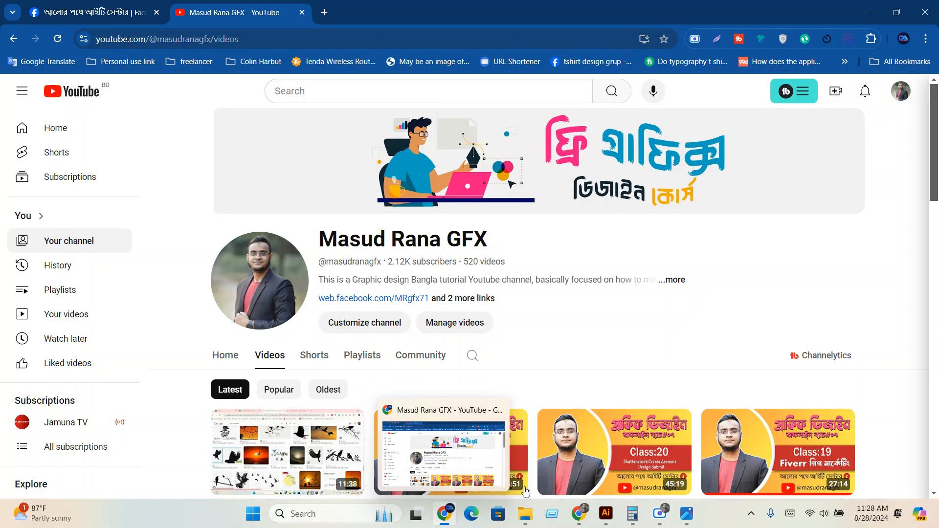
mouse_move(578, 519)
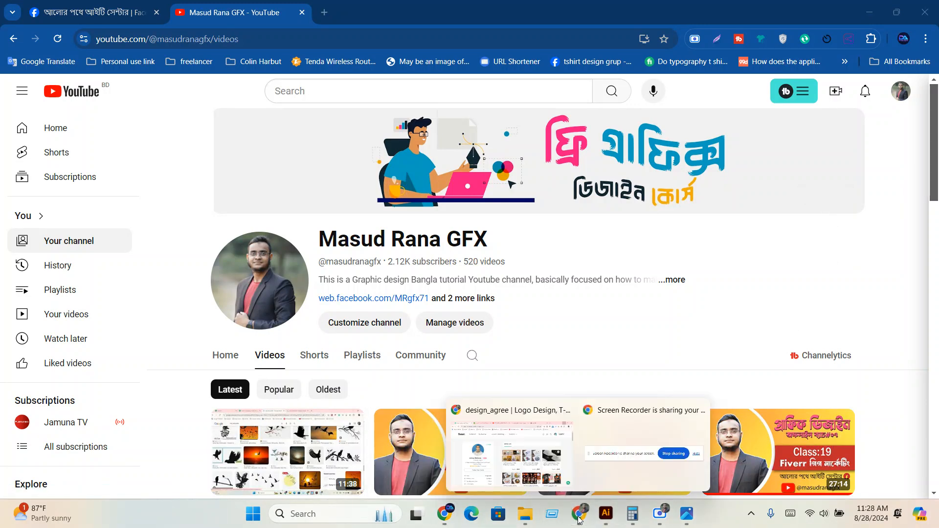